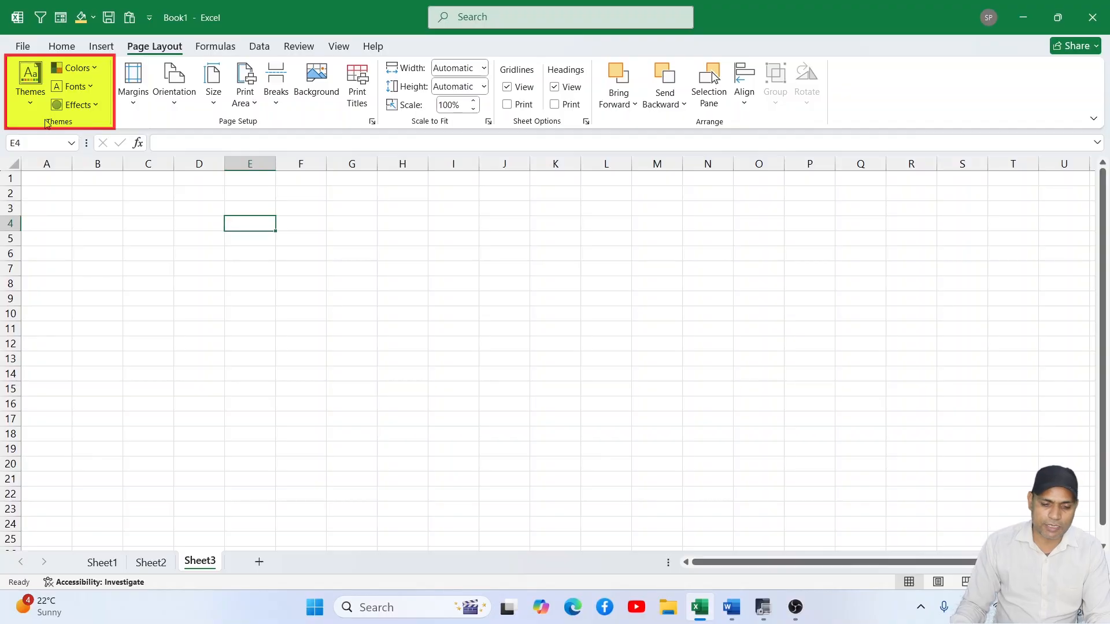
# - Preview the available workbook themes on the formatted seller data in E2:J16 of Sheet2 without applying one
pyautogui.click(150, 563)
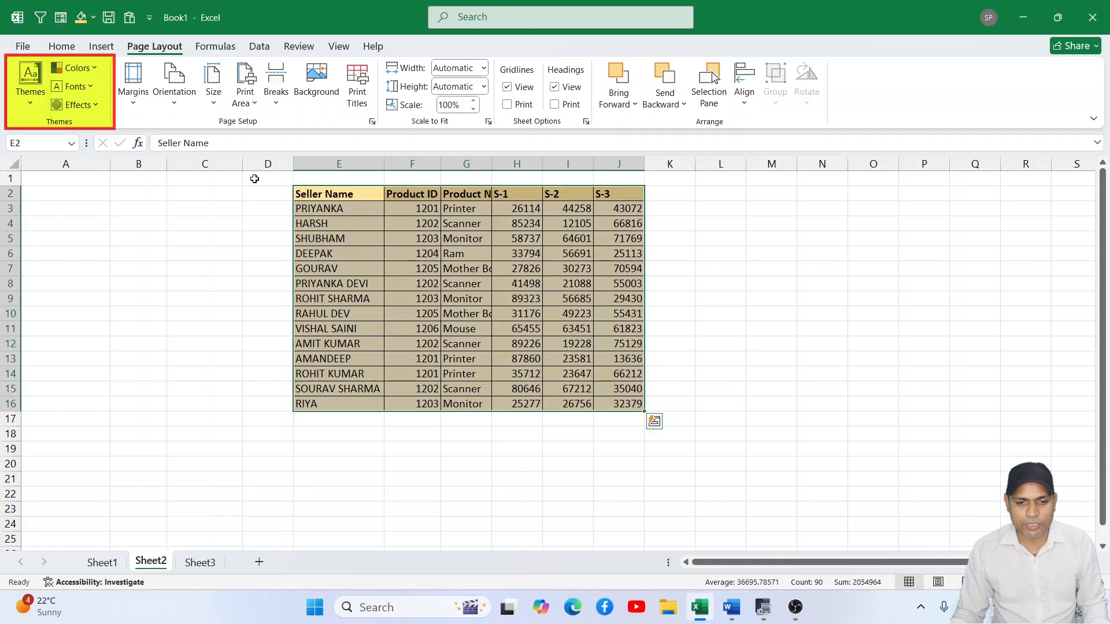
pyautogui.click(385, 254)
pyautogui.moveTo(322, 199); pyautogui.dragTo(606, 398)
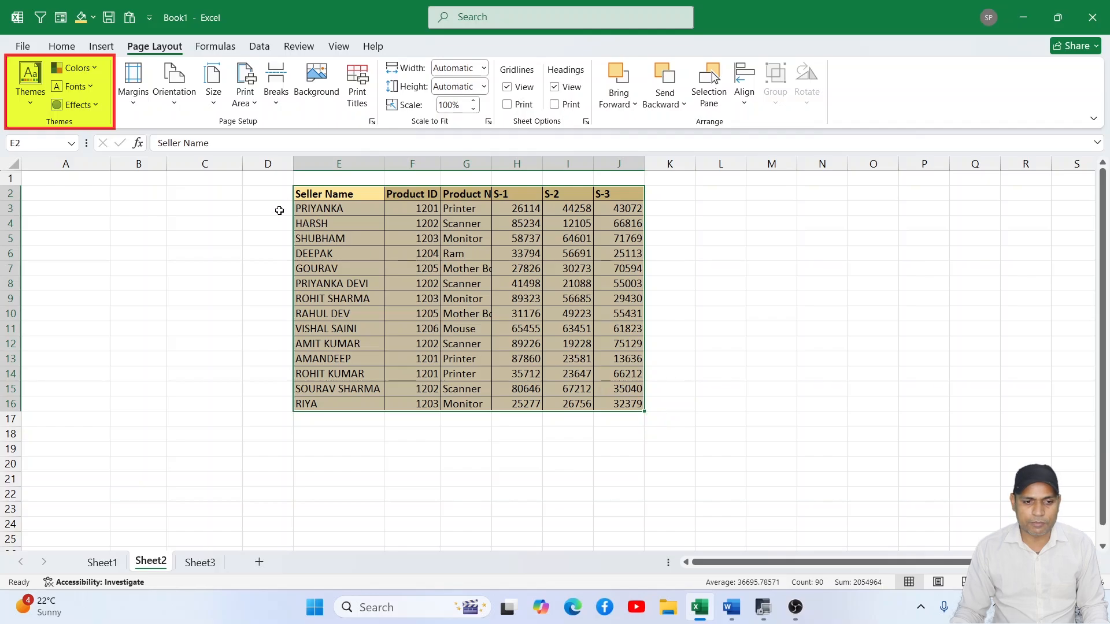
pyautogui.click(31, 110)
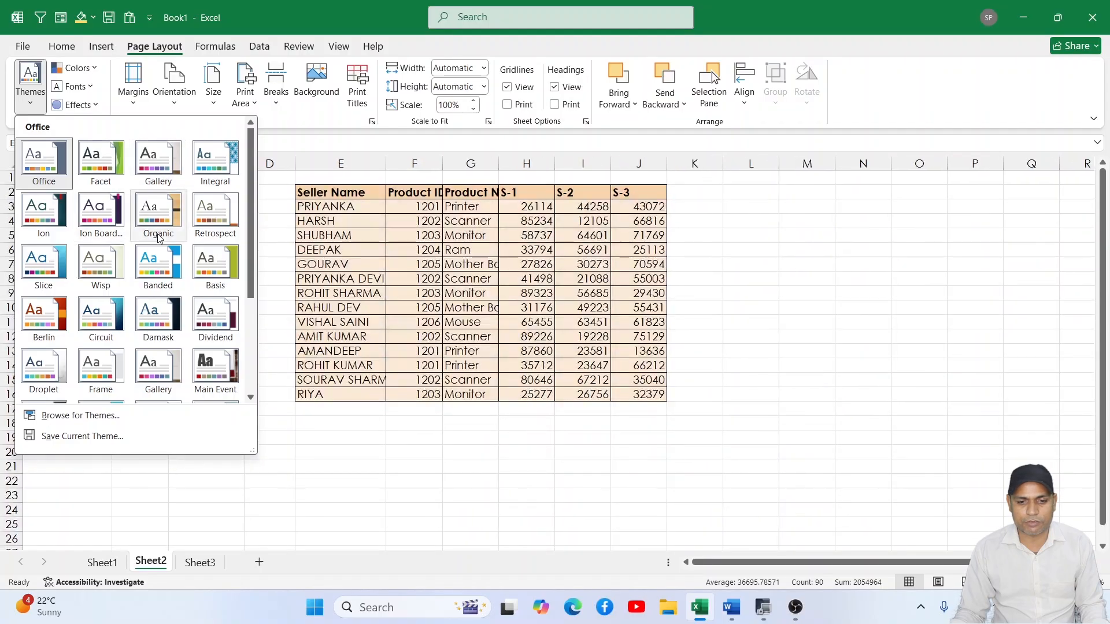
pyautogui.click(854, 350)
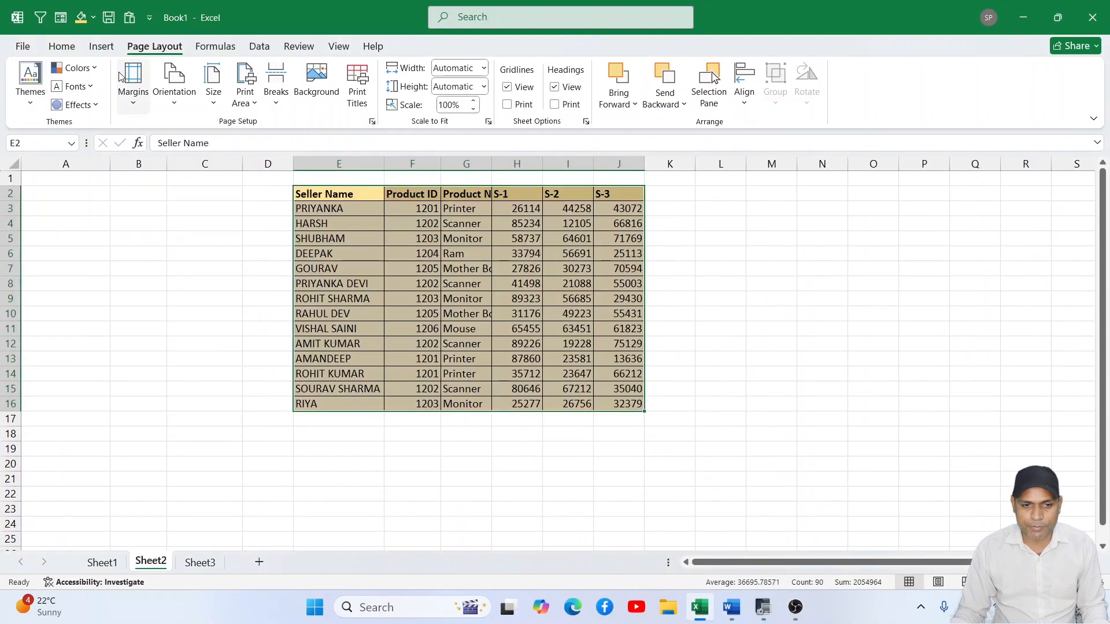
# - Clear all formatting from the seller data in E2:J16 and keep the range selected
pyautogui.click(62, 46)
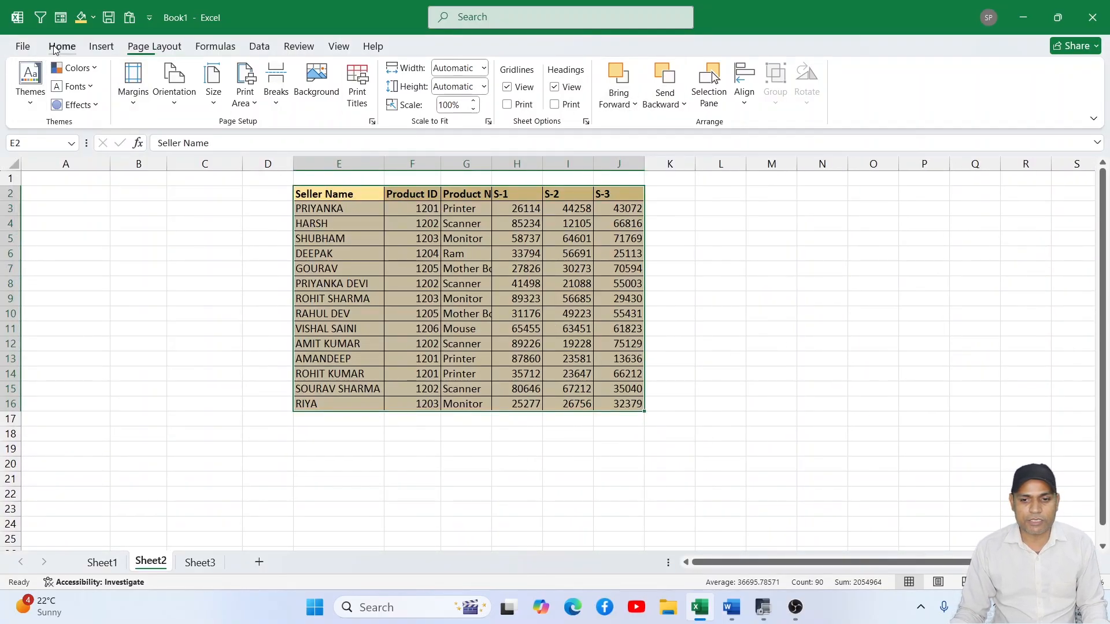
pyautogui.click(907, 104)
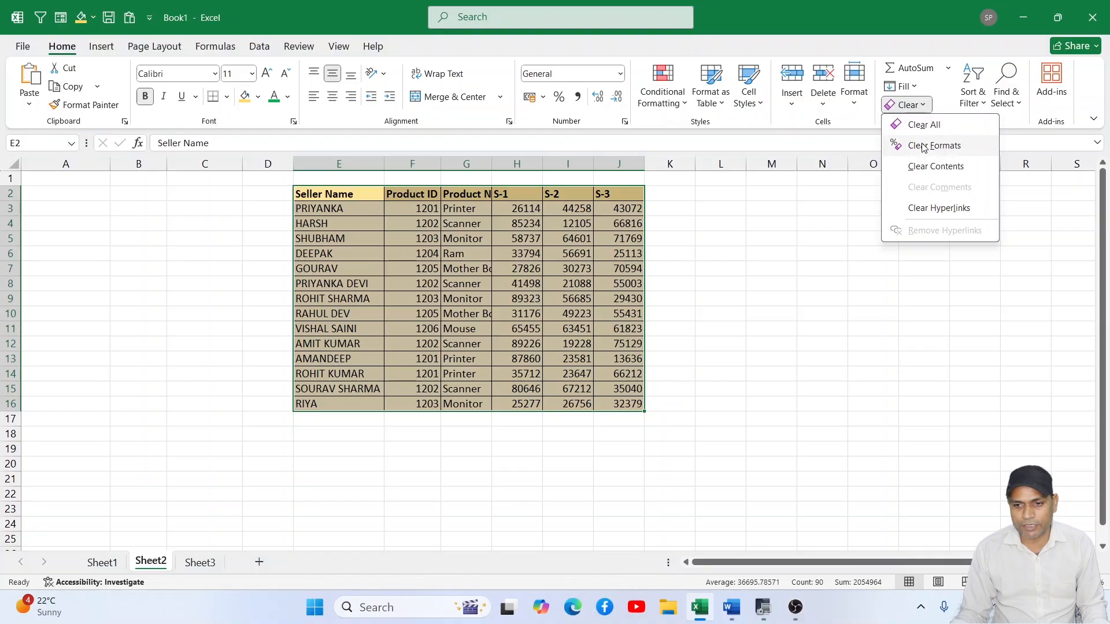
pyautogui.click(920, 146)
pyautogui.click(822, 238)
pyautogui.moveTo(293, 193); pyautogui.dragTo(611, 409)
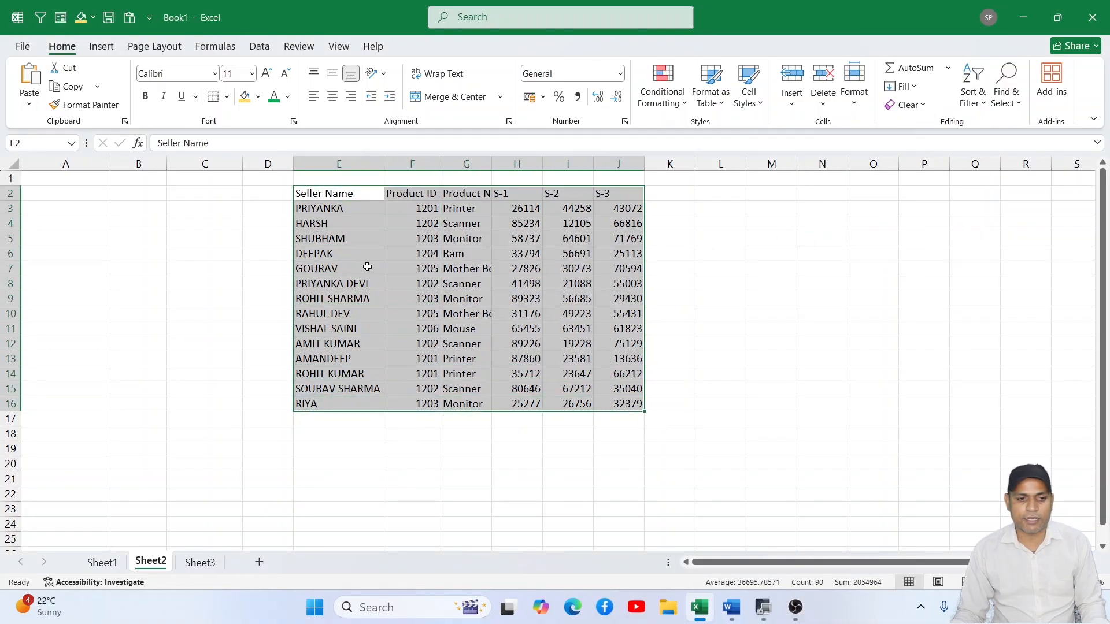
# - Check the theme gallery for the unformatted range E2:J16 without choosing a theme
pyautogui.click(155, 47)
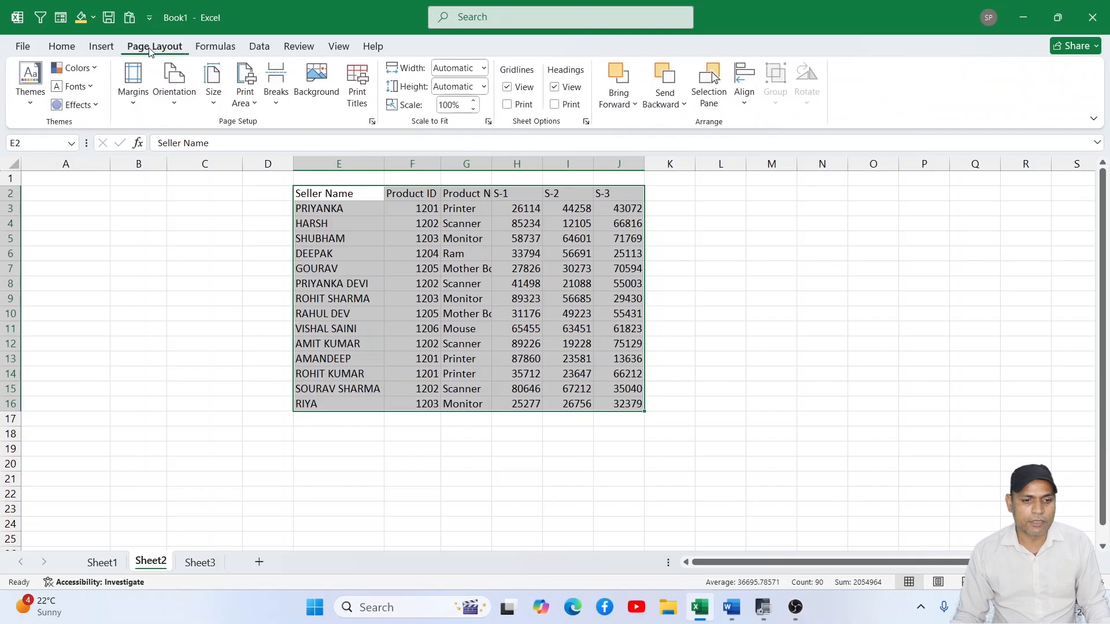
pyautogui.click(30, 96)
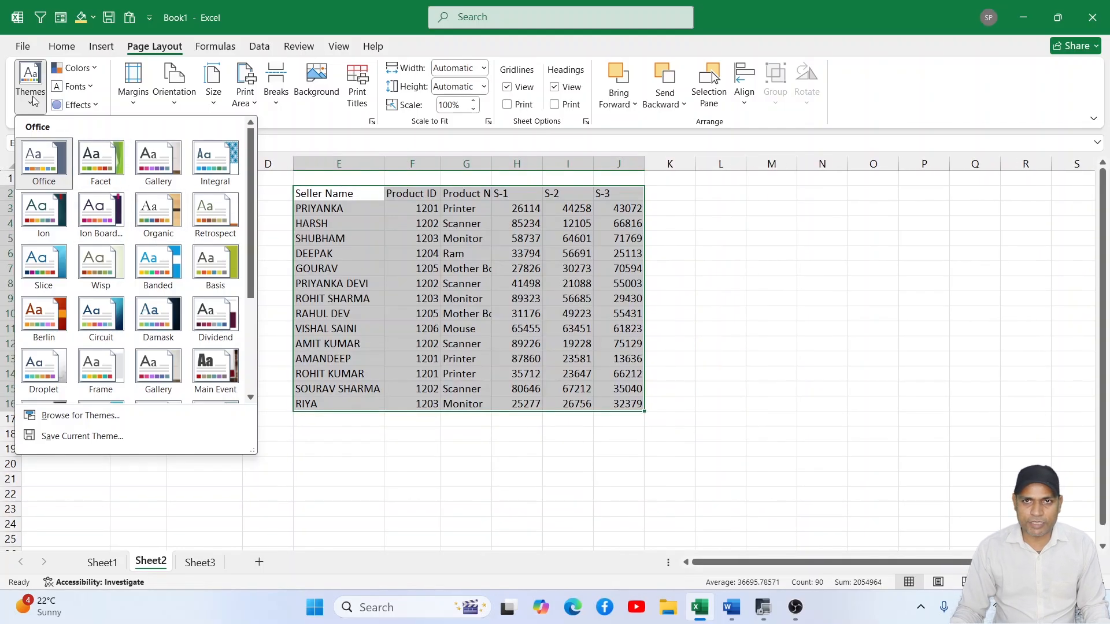
pyautogui.click(744, 310)
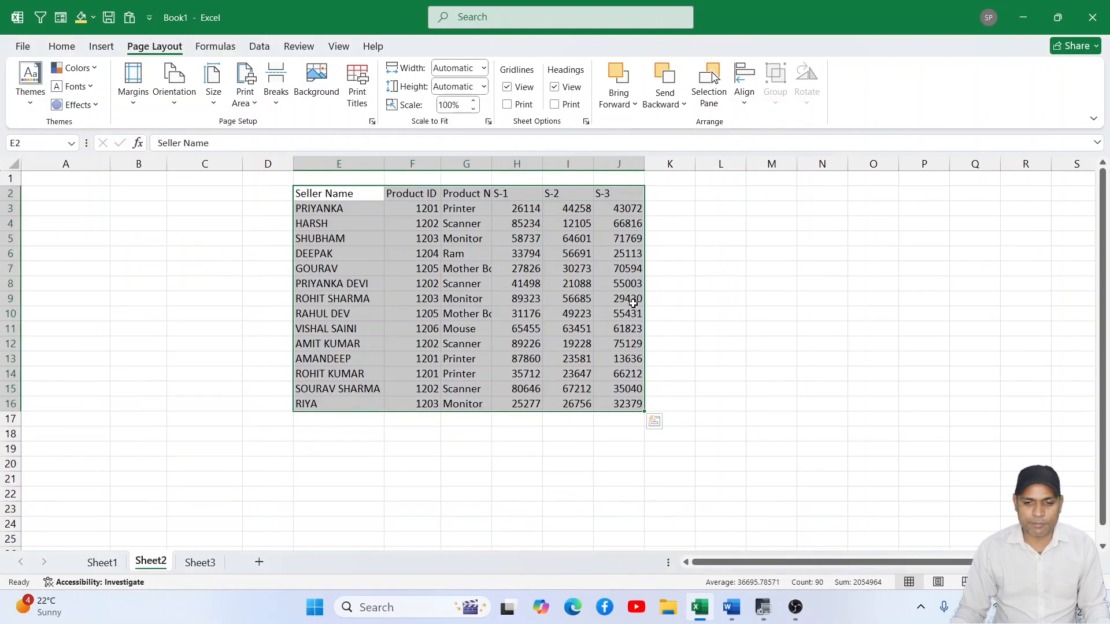
# - Convert the range E2:J16 into a table with a header row
pyautogui.click(766, 296)
pyautogui.moveTo(337, 199); pyautogui.dragTo(616, 401)
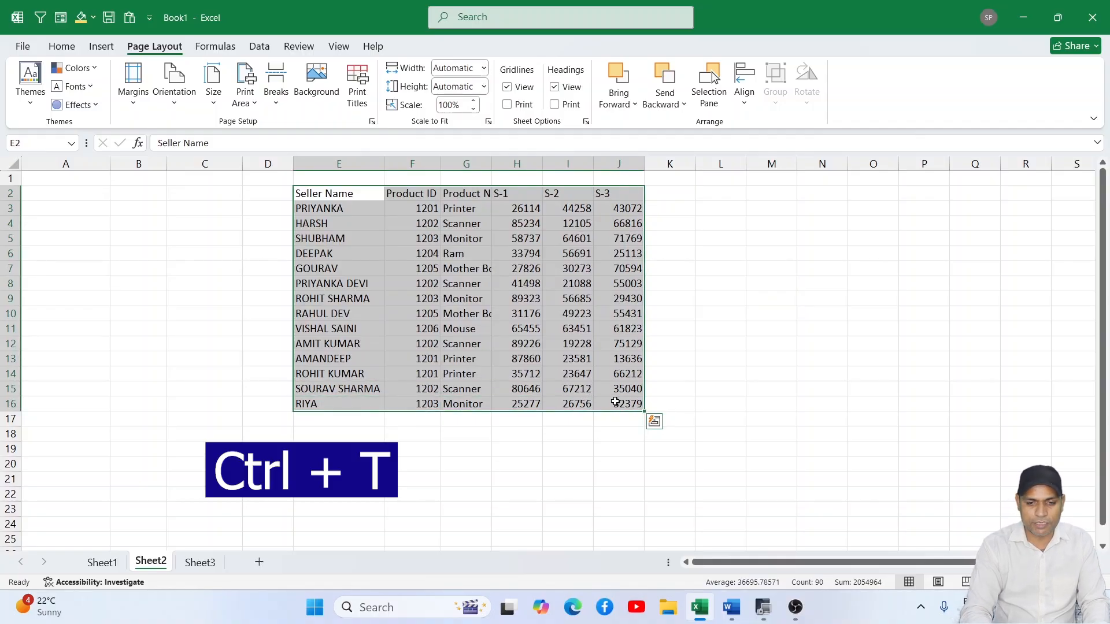
pyautogui.hotkey('ctrl', 't')
pyautogui.press('Return')
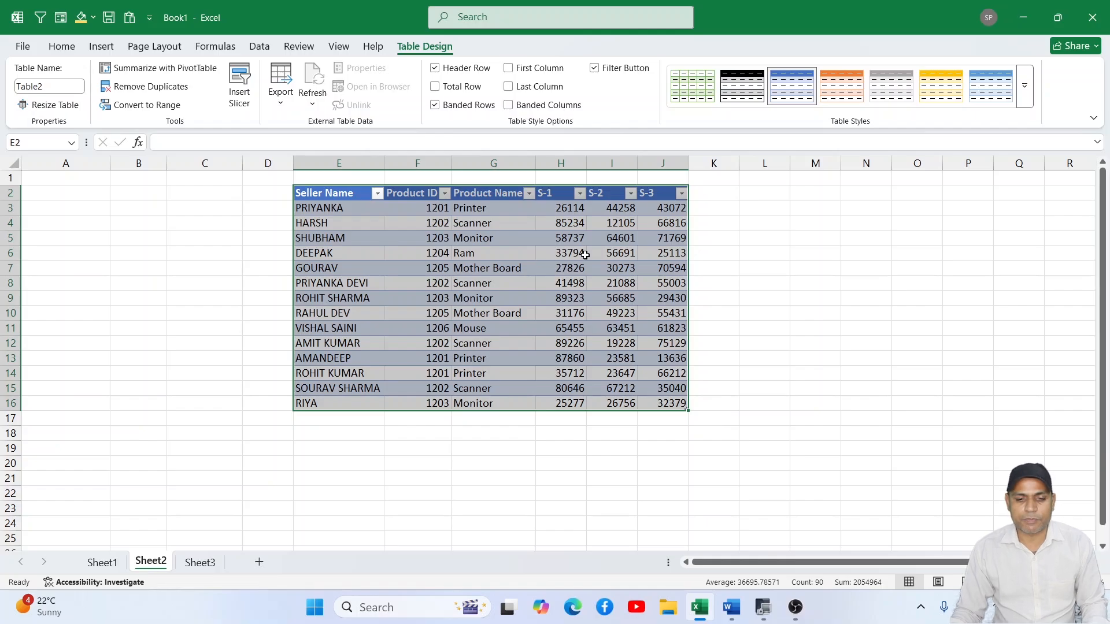
# - Examine the theme gallery and preview the theme colour sets on the new table without applying any
pyautogui.click(138, 49)
pyautogui.click(30, 80)
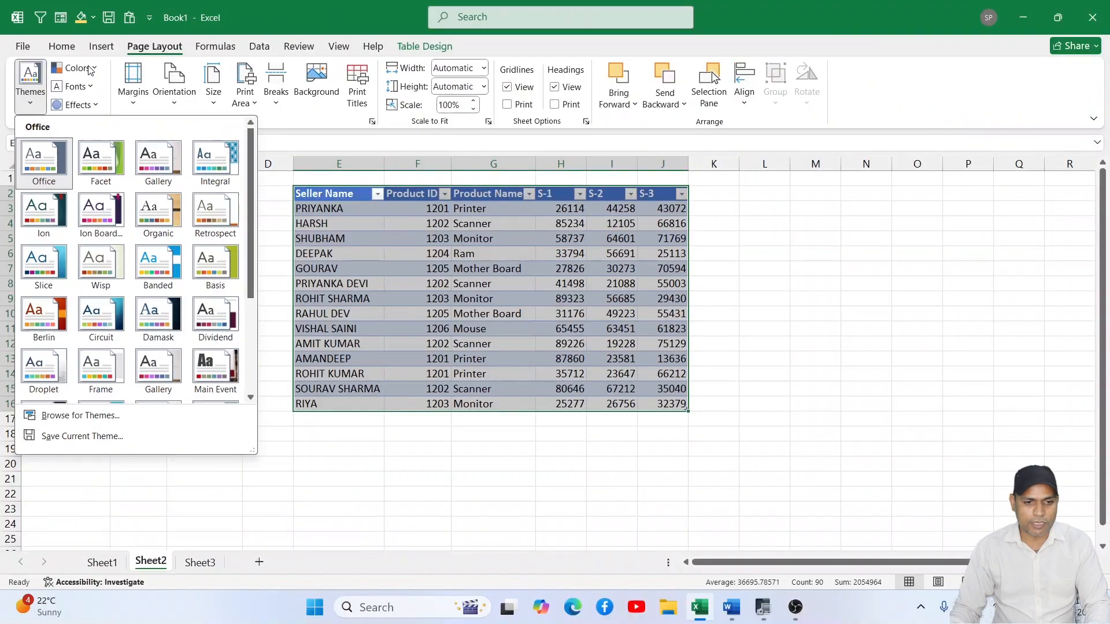
pyautogui.click(139, 97)
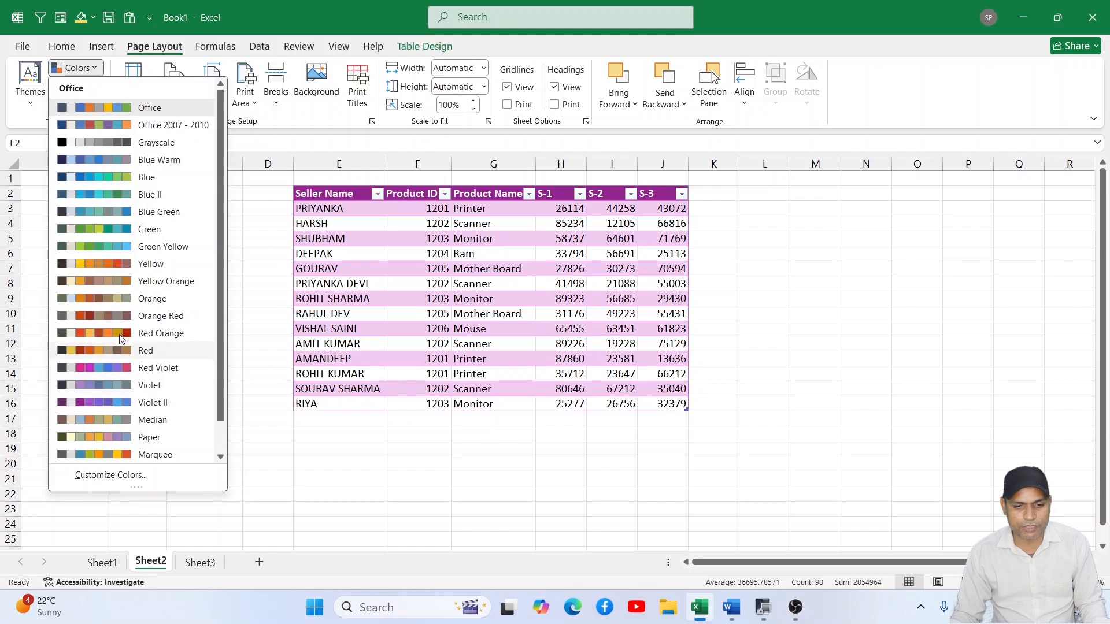
pyautogui.click(116, 69)
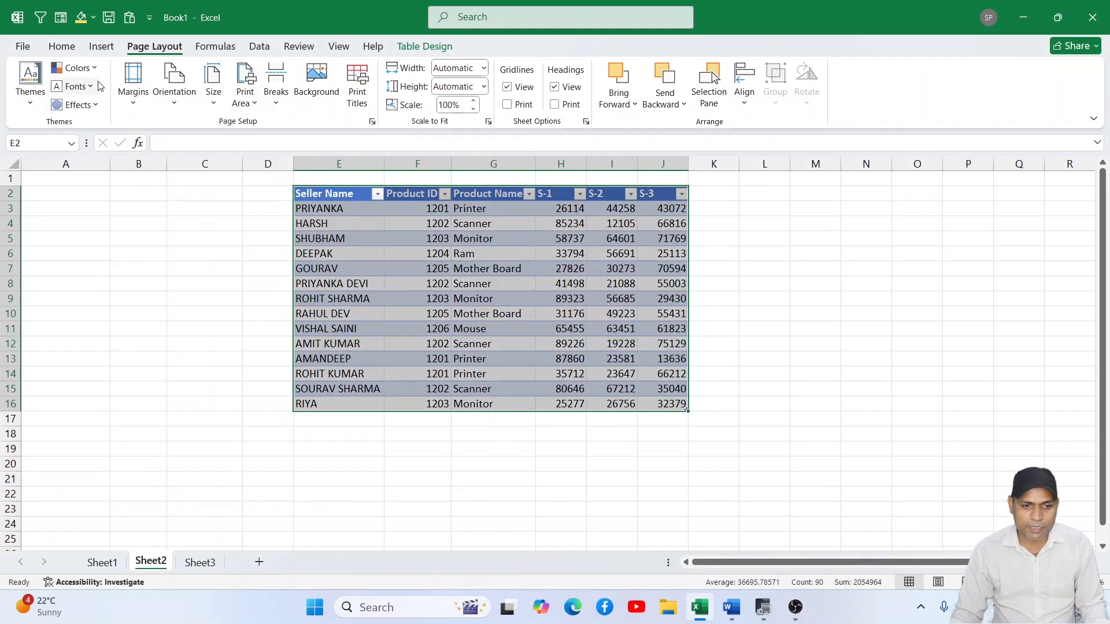
# - Apply the Candara theme font set to the workbook and deselect the table
pyautogui.click(74, 87)
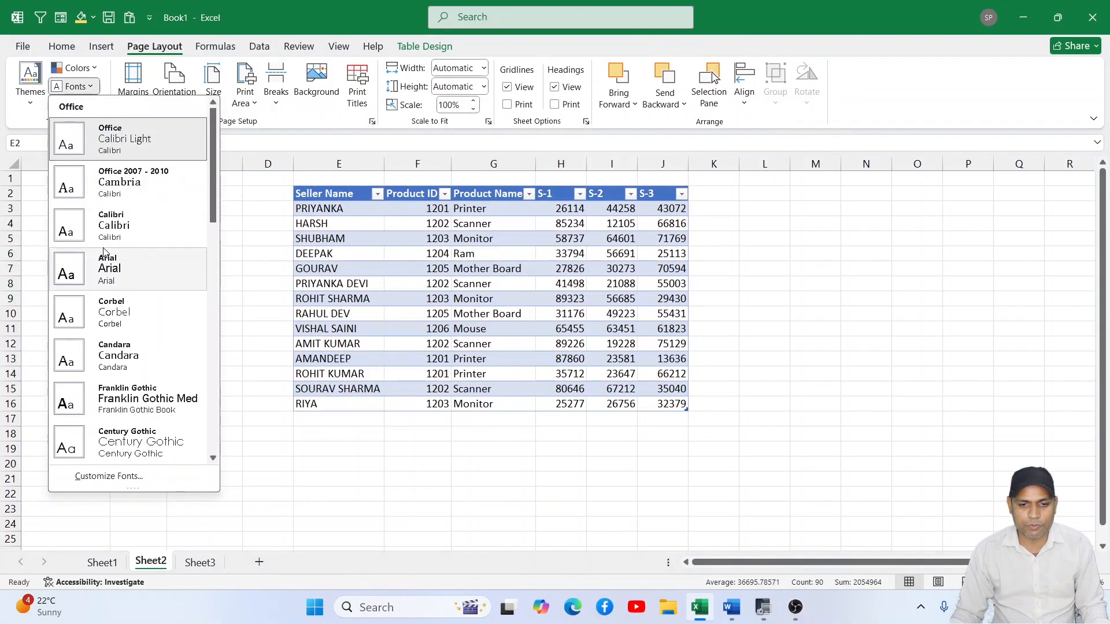
pyautogui.click(116, 353)
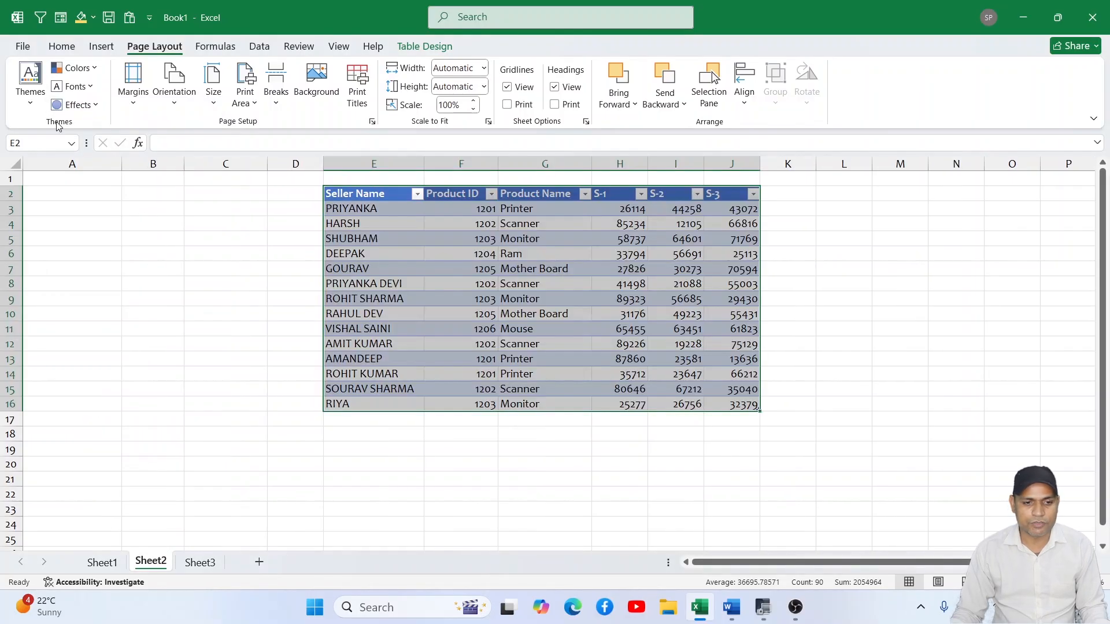
pyautogui.click(155, 240)
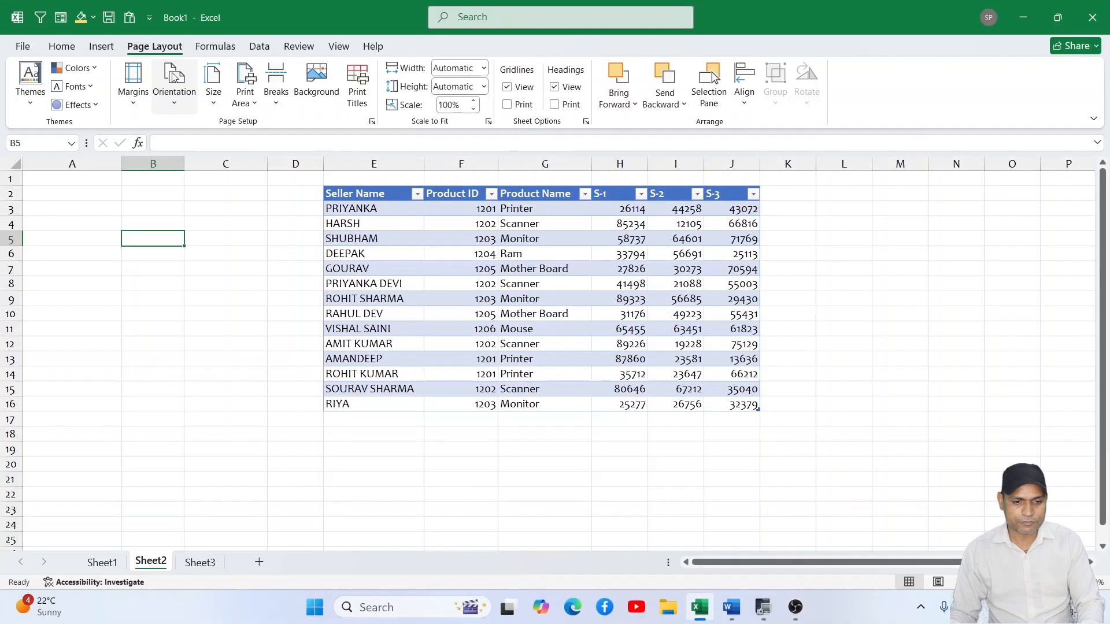
pyautogui.click(134, 107)
pyautogui.click(132, 105)
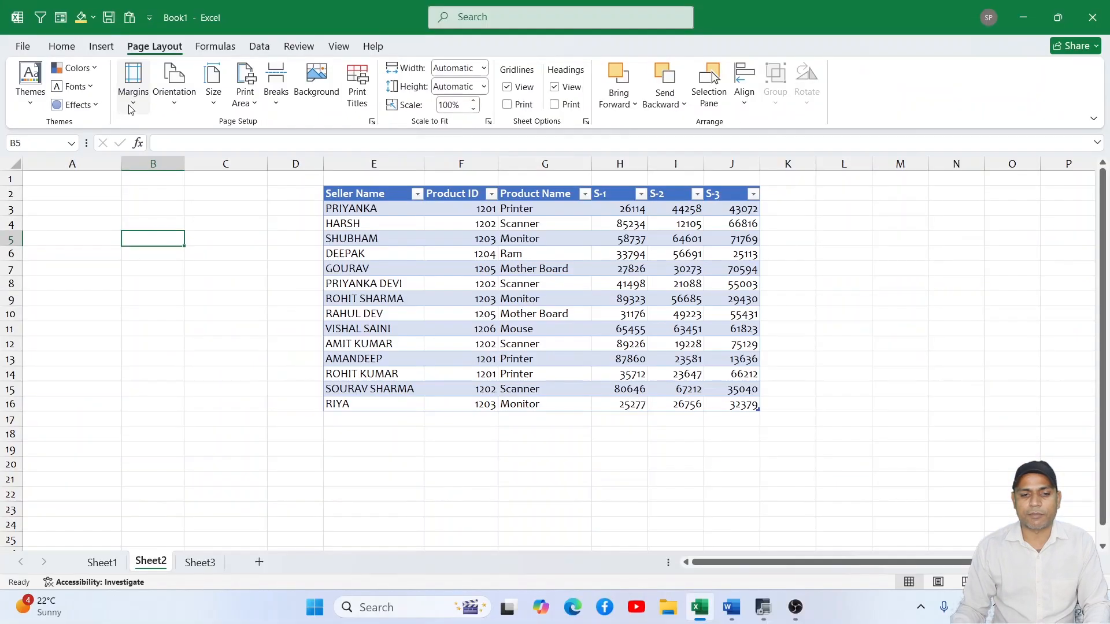
pyautogui.click(229, 216)
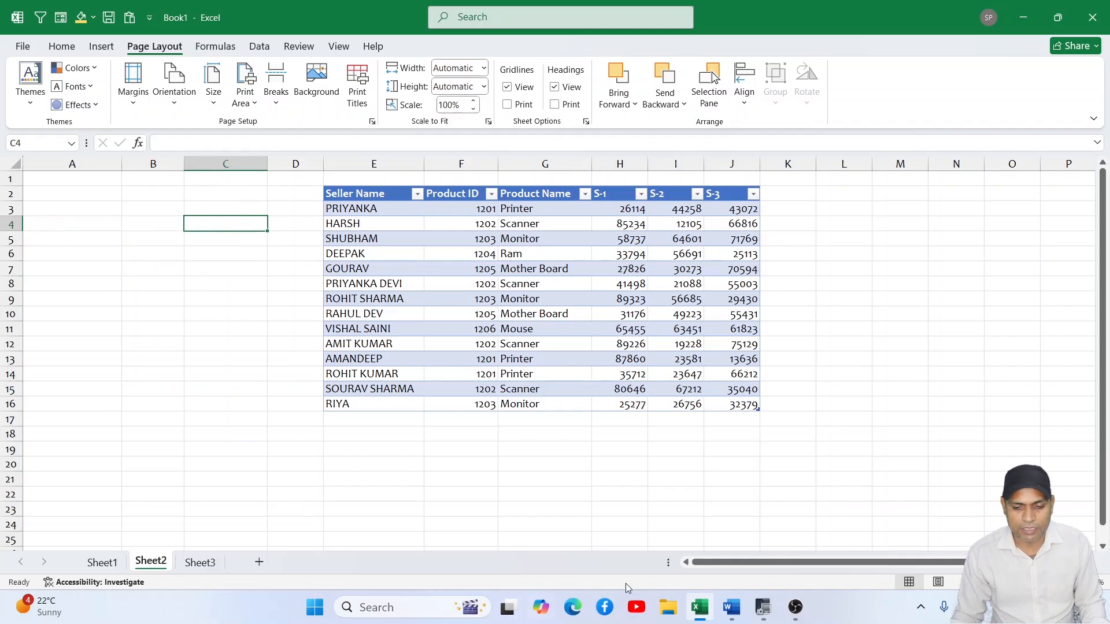
# - Switch to the Word document and examine the blank margins around the text on its first page
pyautogui.click(730, 606)
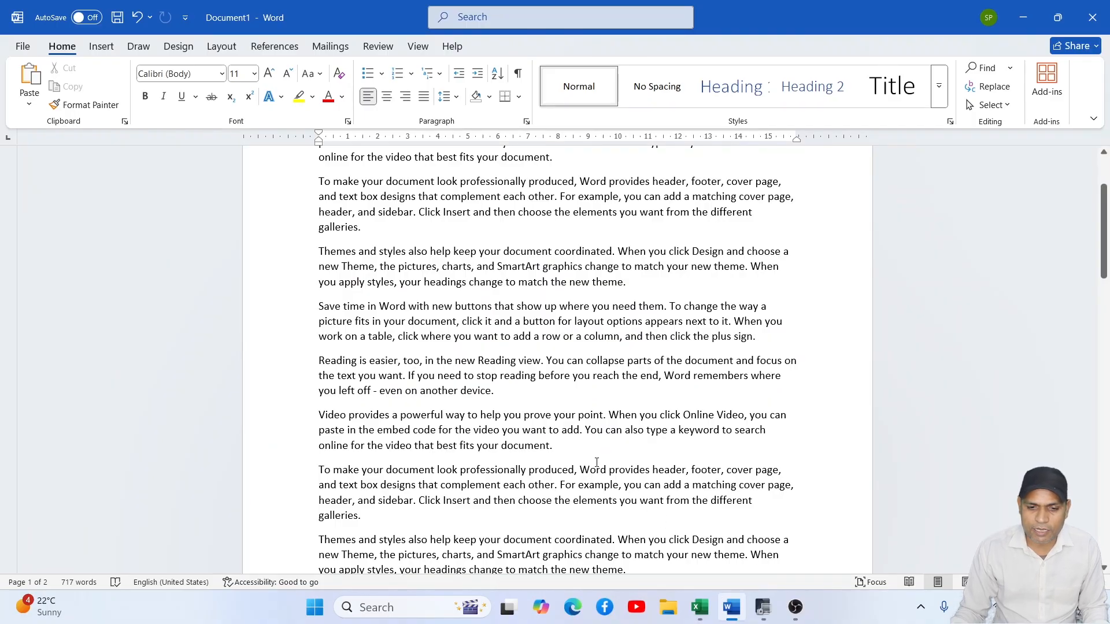
pyautogui.scroll(3, 597, 462)
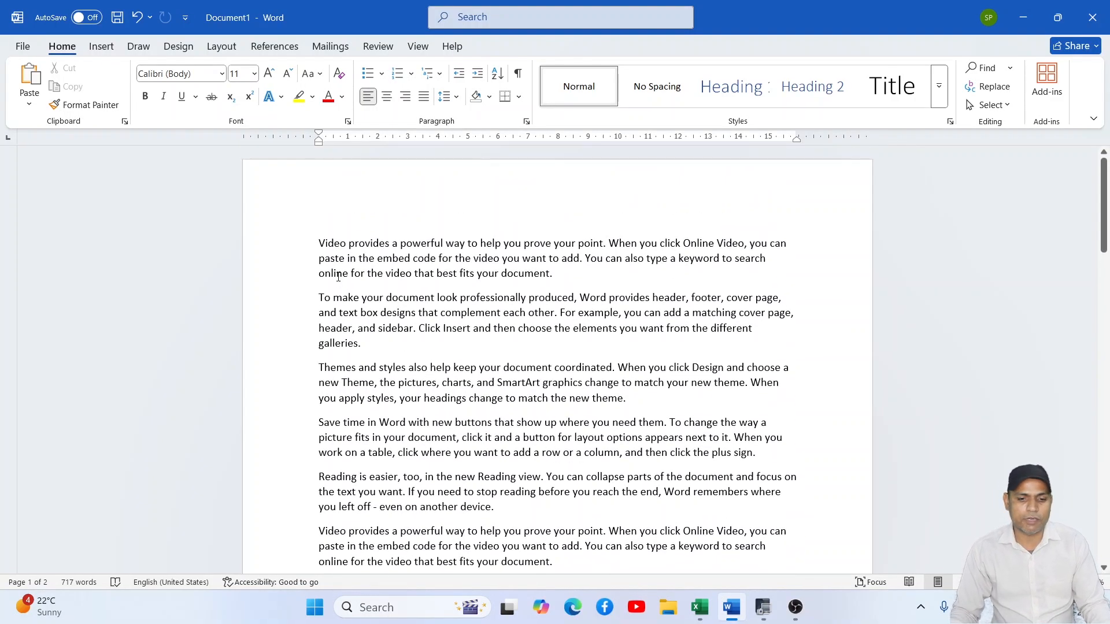
pyautogui.scroll(-5, 358, 235)
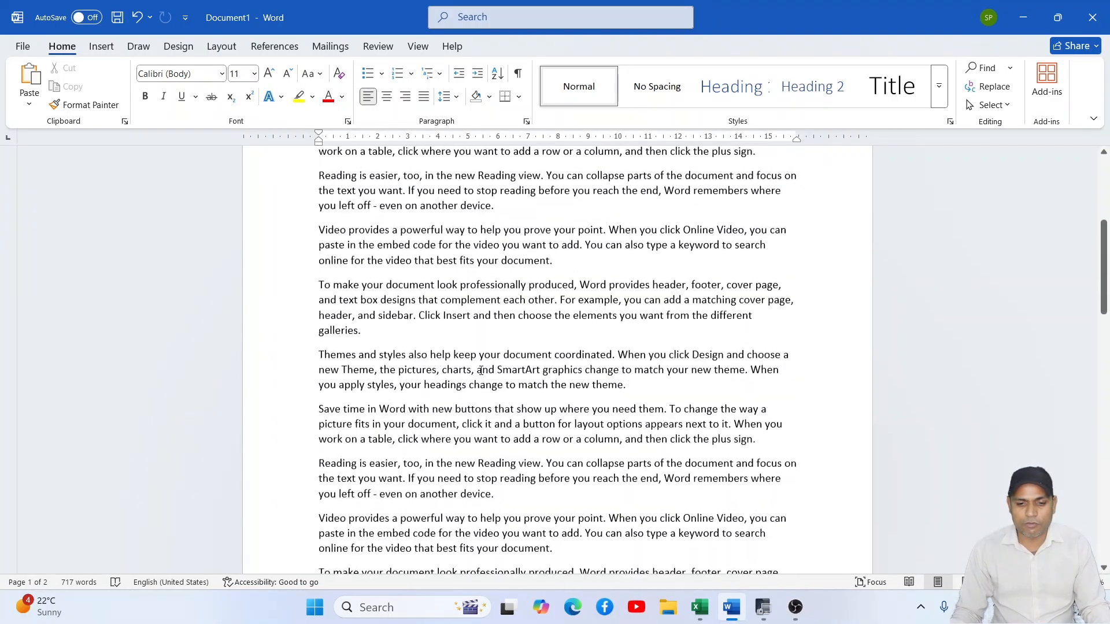
pyautogui.scroll(3, 442, 349)
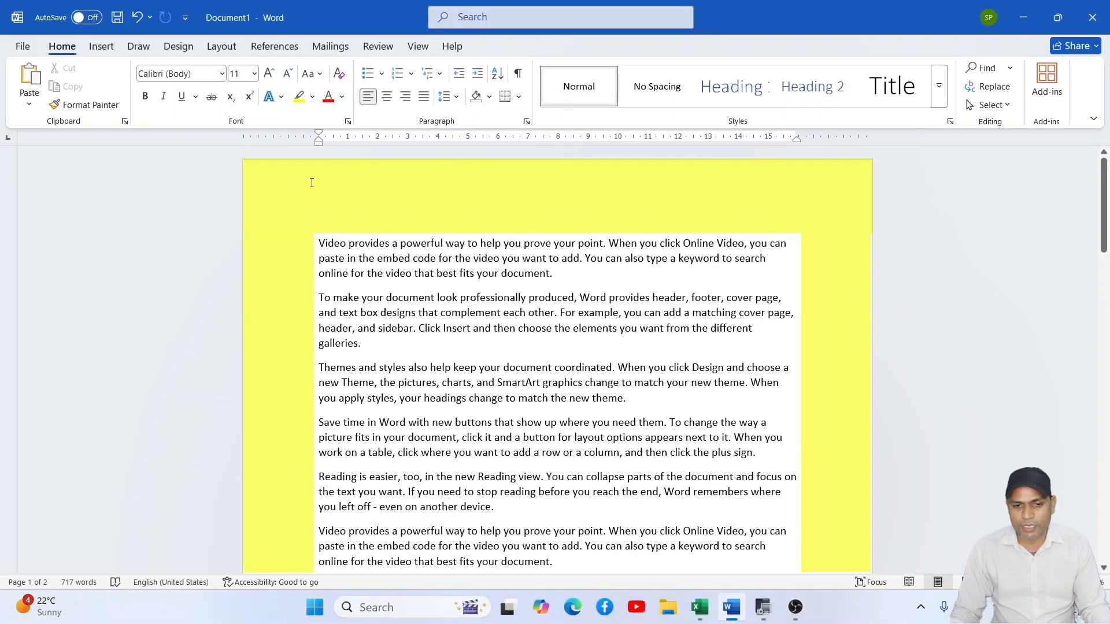
pyautogui.moveTo(311, 183); pyautogui.dragTo(441, 210)
pyautogui.click(551, 206)
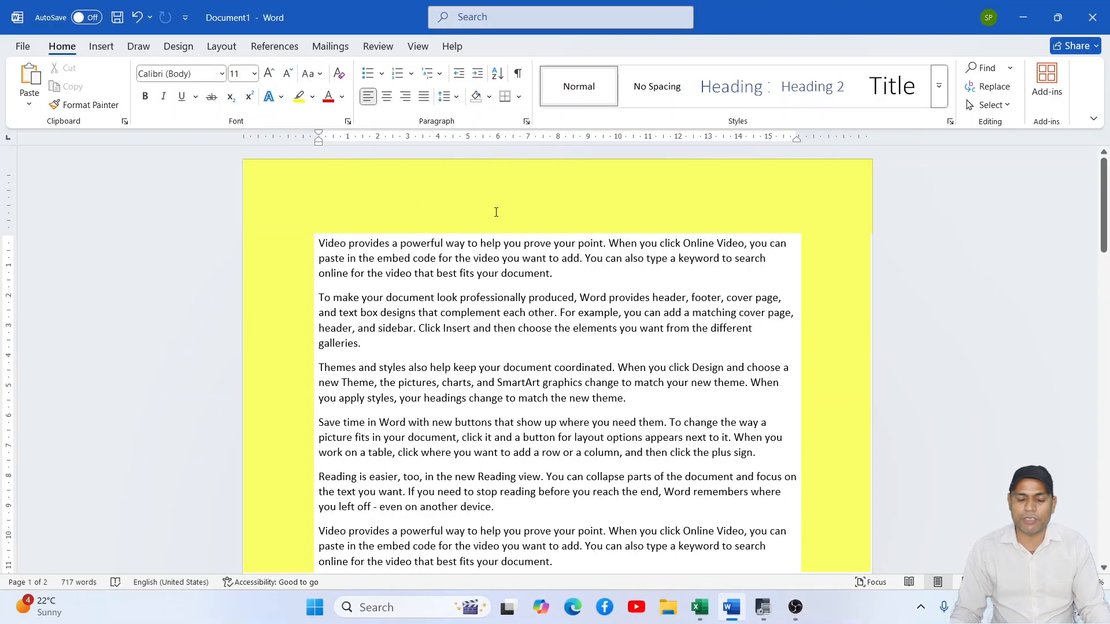
pyautogui.scroll(-10, 509, 260)
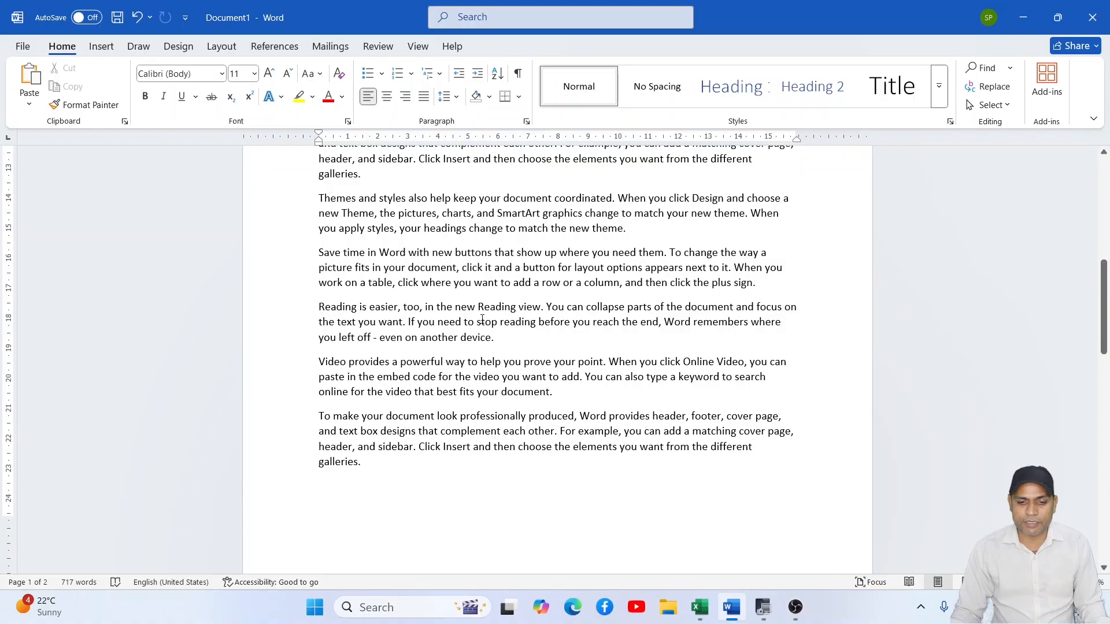
pyautogui.scroll(-2, 483, 320)
# - Switch back to the Excel workbook and apply the Narrow page margins to Sheet2
pyautogui.moveTo(707, 612)
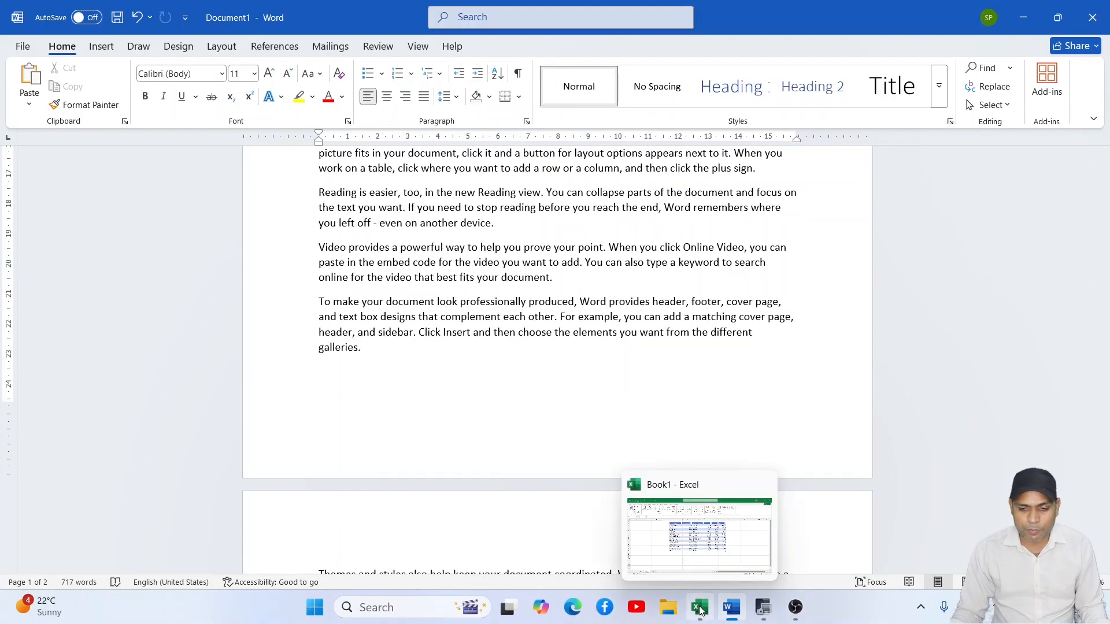
pyautogui.click(701, 576)
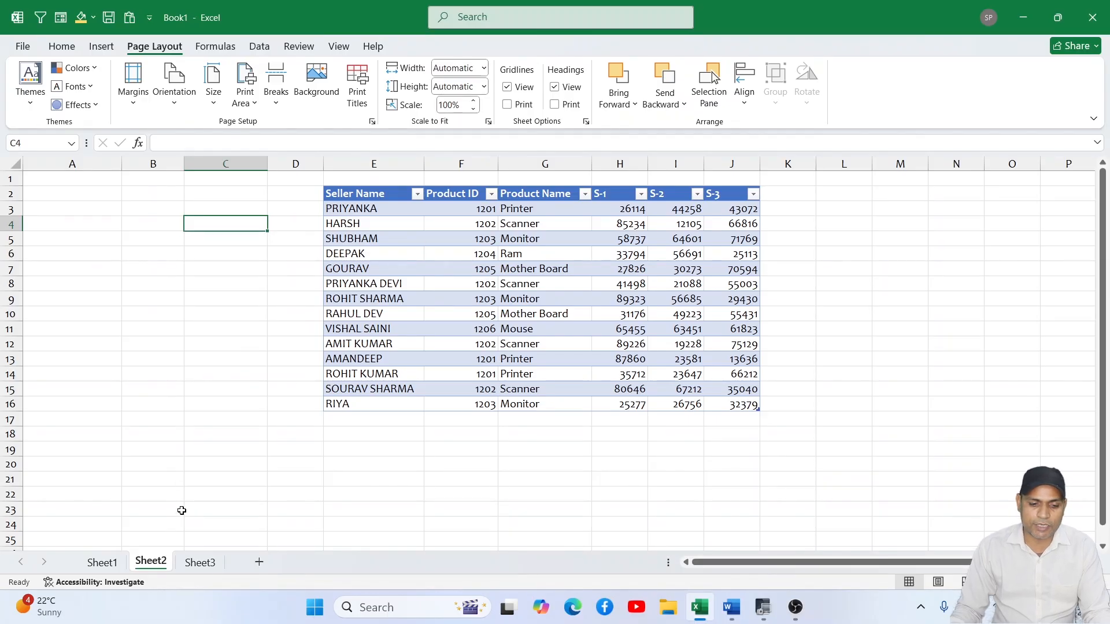
pyautogui.click(133, 84)
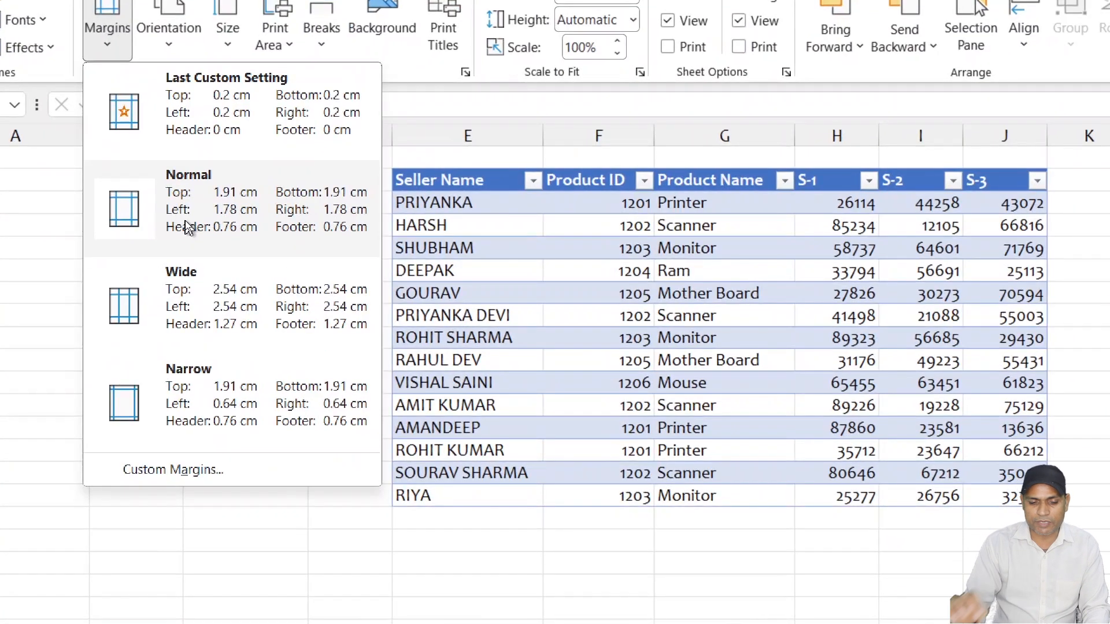
pyautogui.click(234, 419)
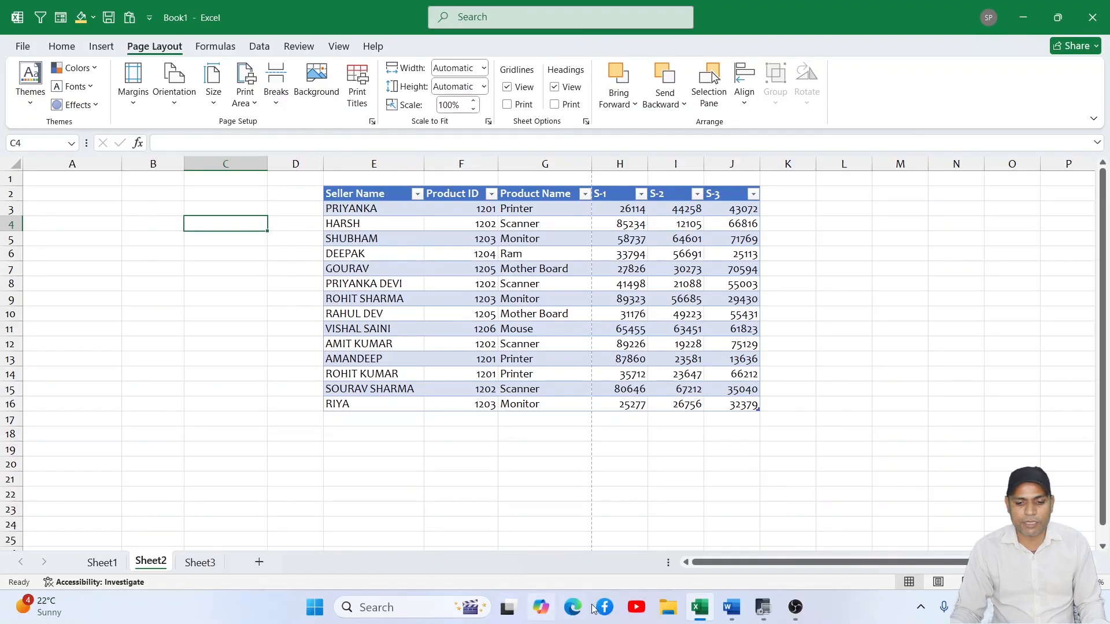
# - Switch to the Word document and set its page margins to the Narrow preset
pyautogui.click(730, 608)
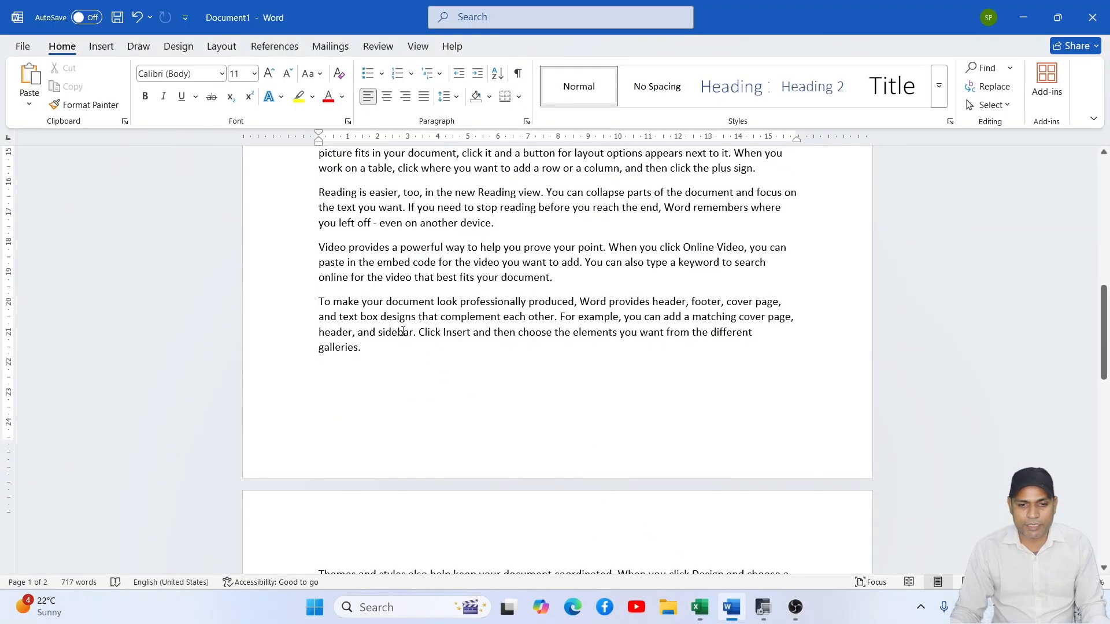
pyautogui.scroll(-10, 404, 295)
pyautogui.scroll(3, 403, 295)
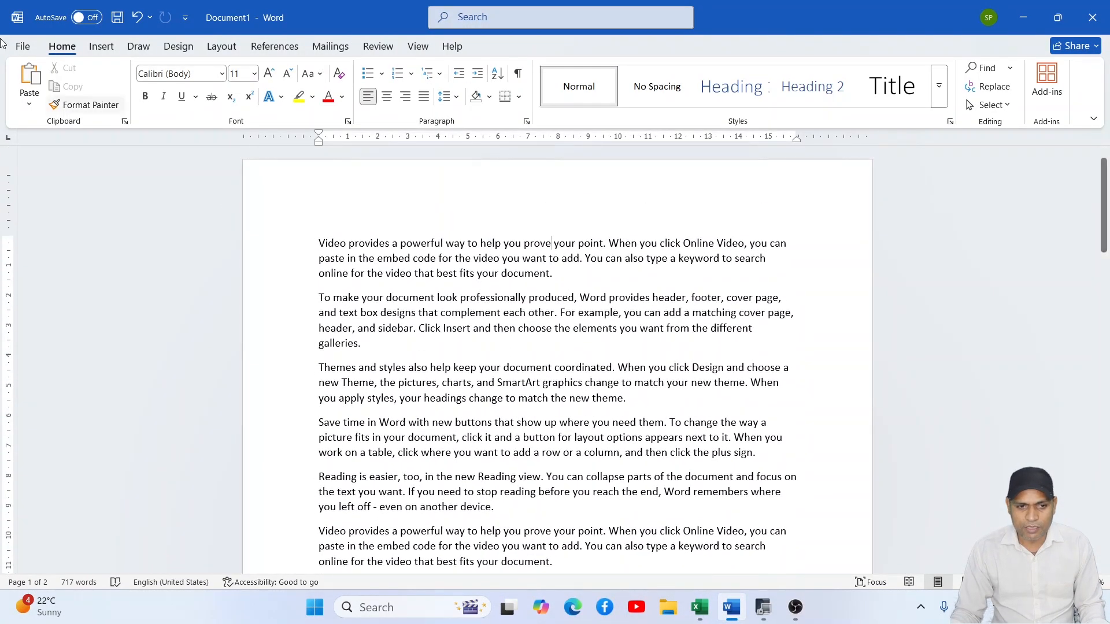
pyautogui.click(221, 46)
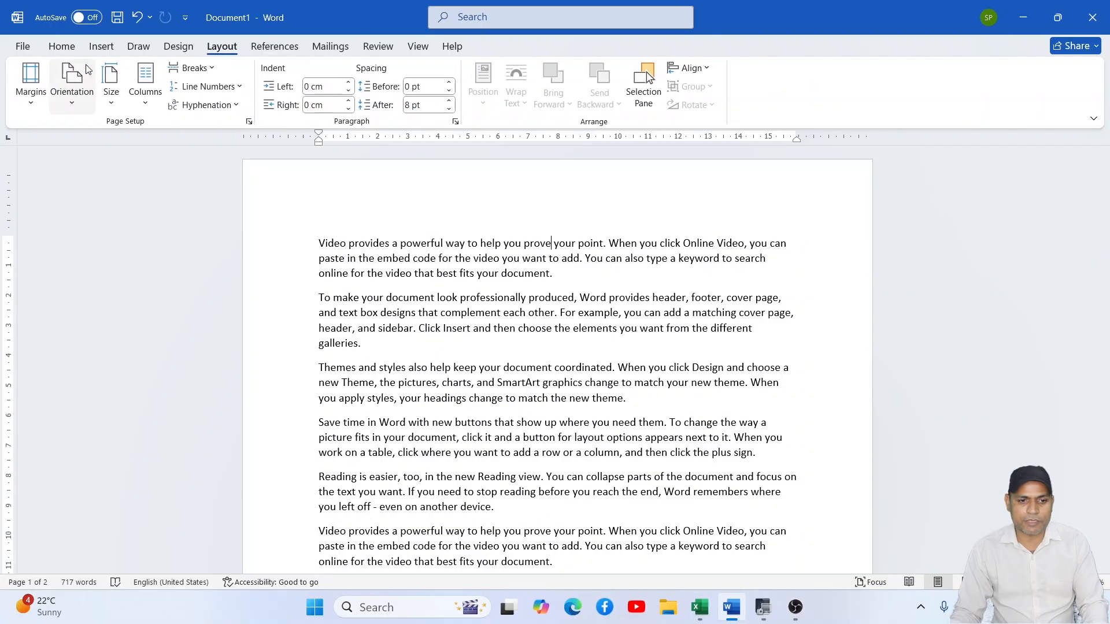
pyautogui.click(31, 86)
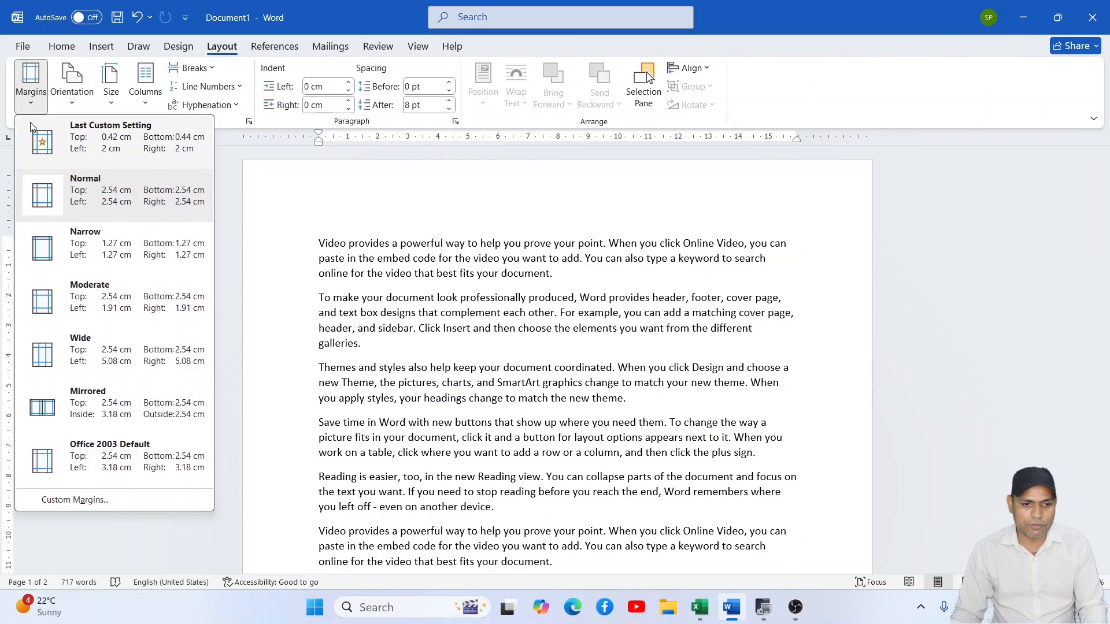
pyautogui.click(84, 246)
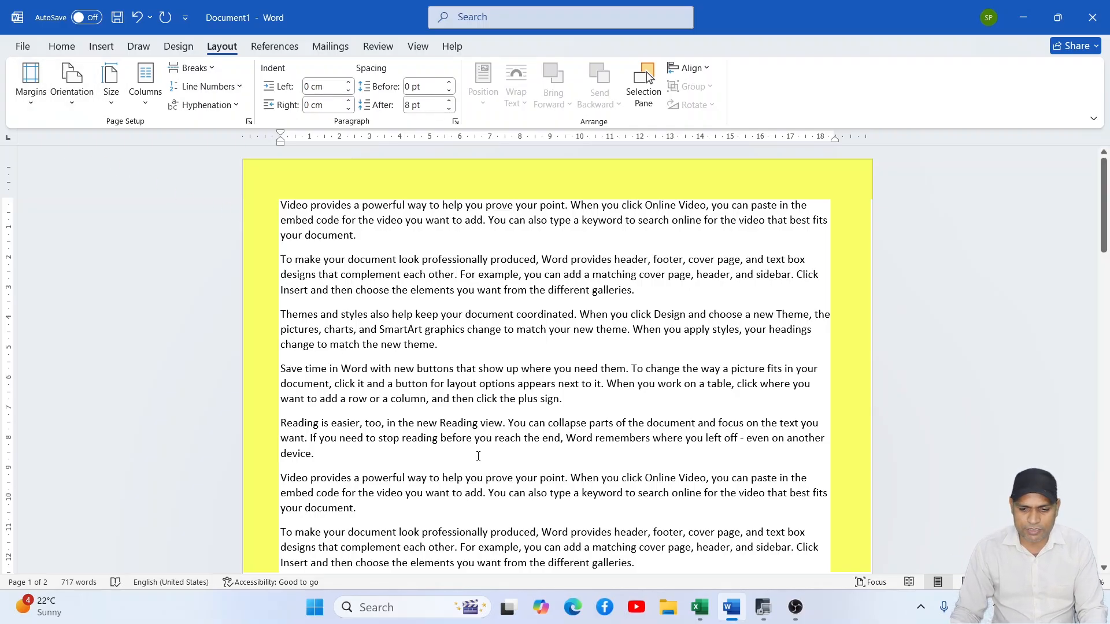
# - Return to the Excel workbook and choose the Narrow margins preset again for Sheet2
pyautogui.click(699, 608)
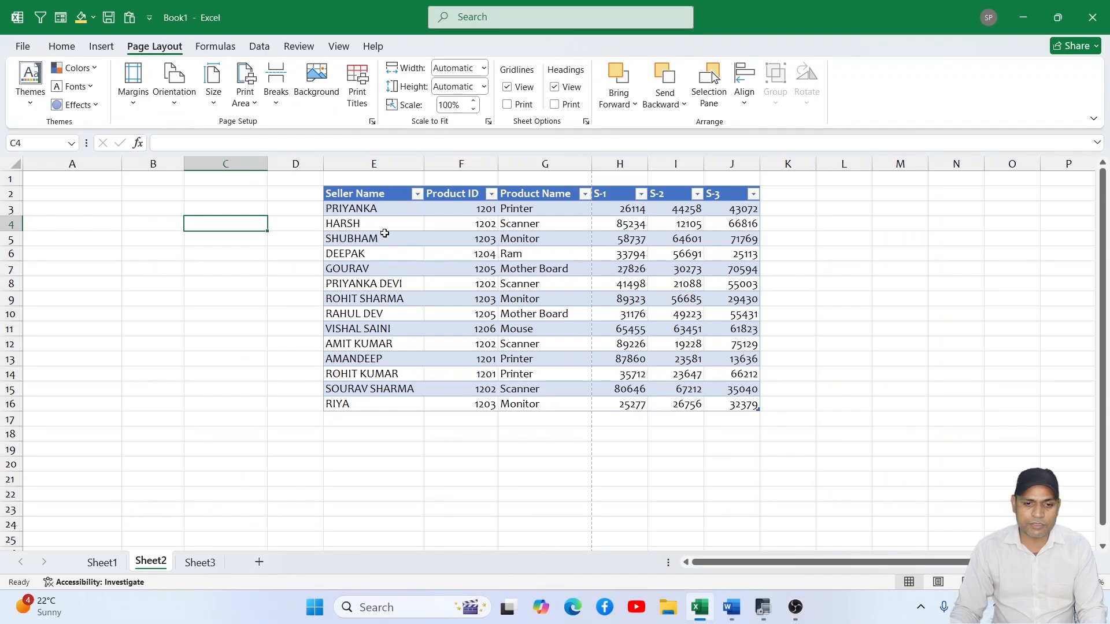
pyautogui.click(133, 87)
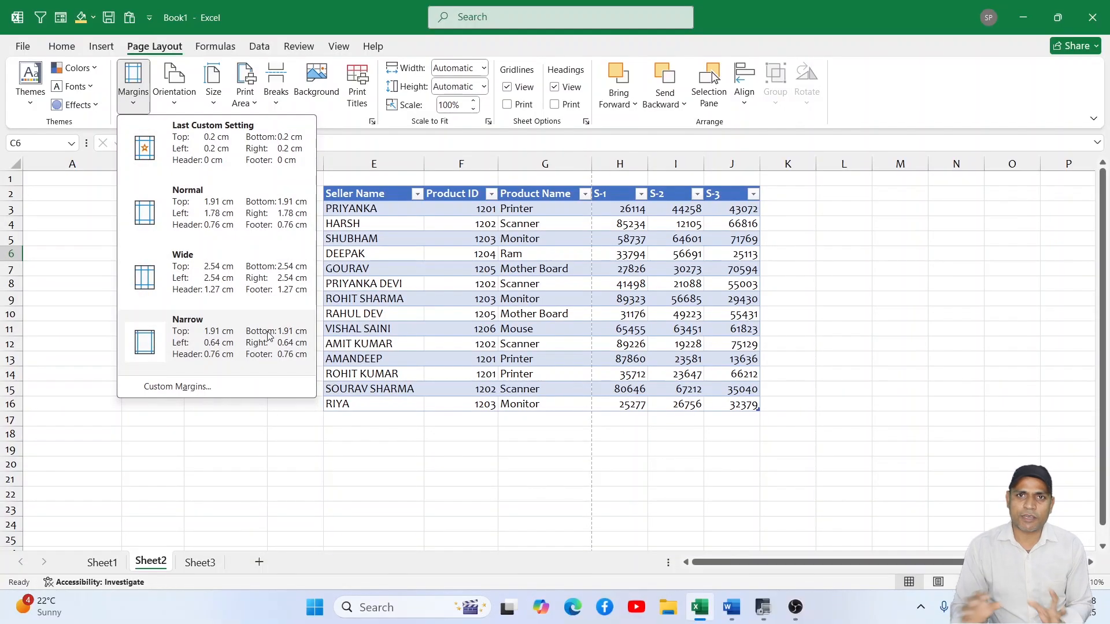
pyautogui.click(267, 335)
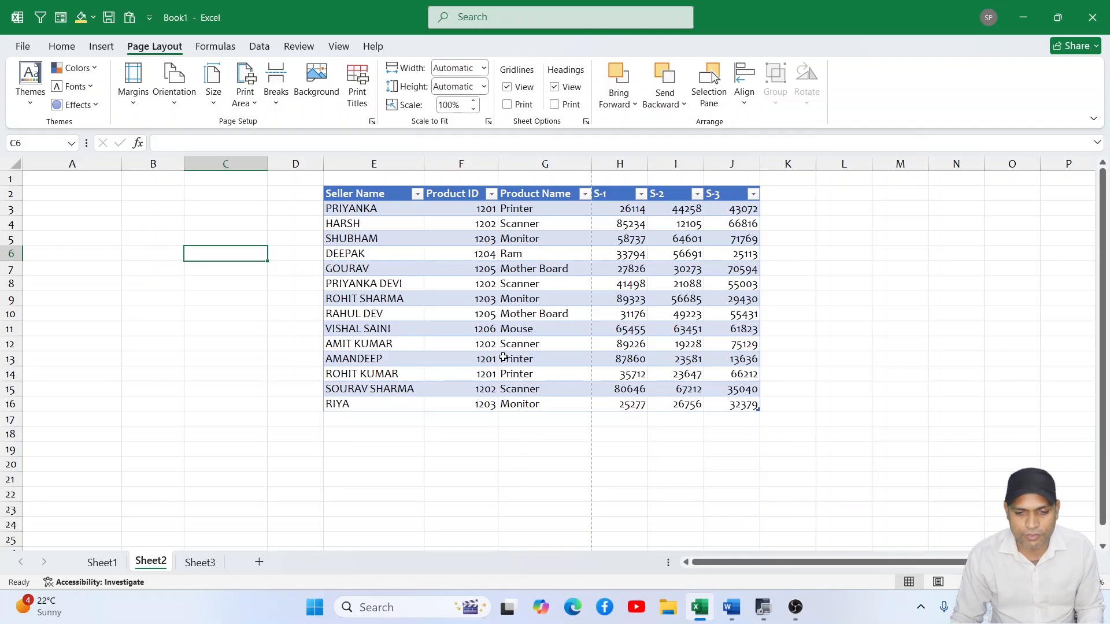
# - Look through the seller data and dashed page-break lines on Sheet1, check Sheet3, and return to Sheet2
pyautogui.click(112, 570)
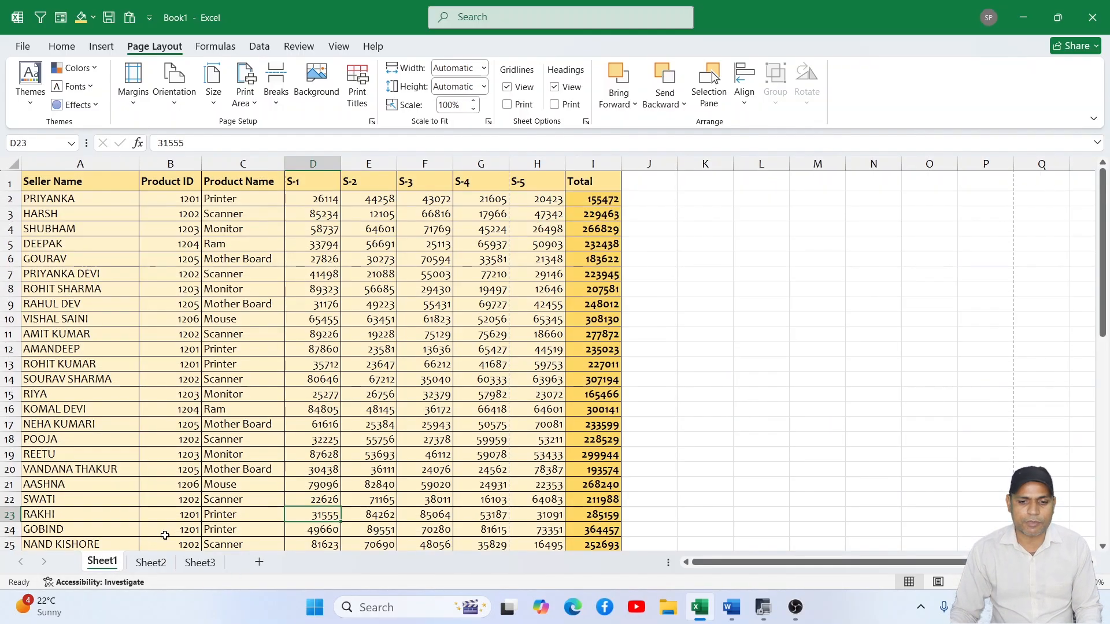
pyautogui.click(564, 425)
pyautogui.scroll(-13, 513, 413)
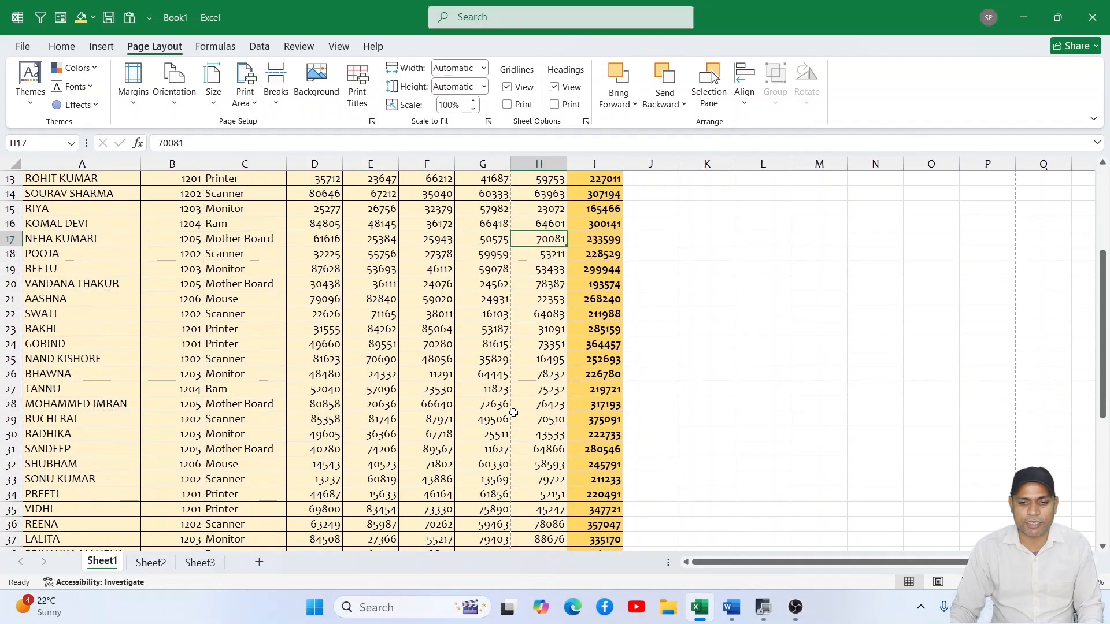
pyautogui.scroll(2, 513, 413)
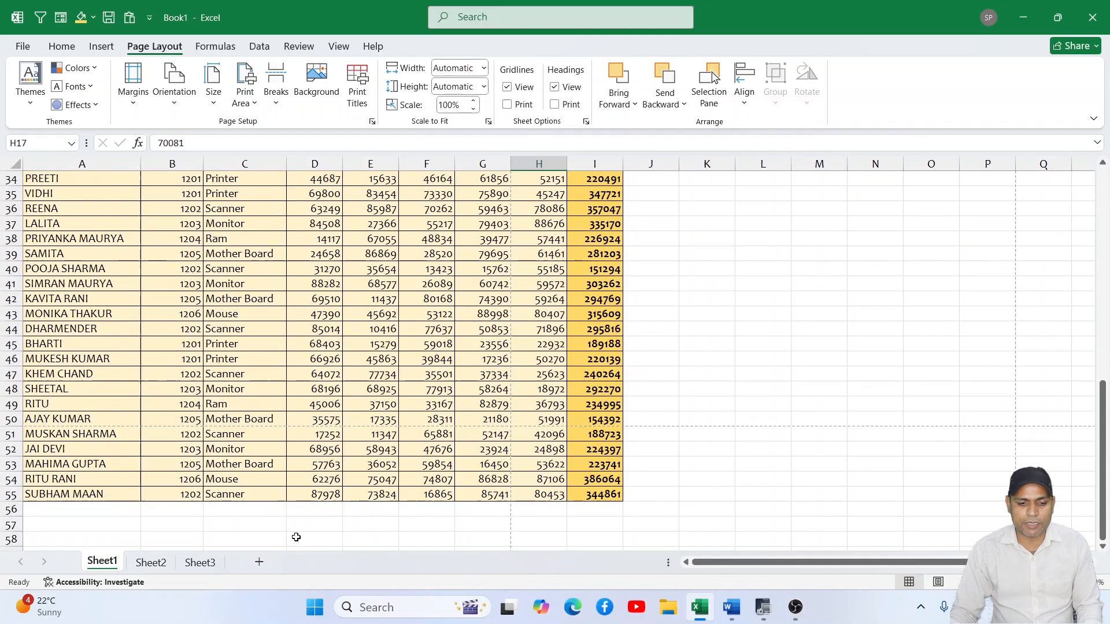
pyautogui.click(200, 562)
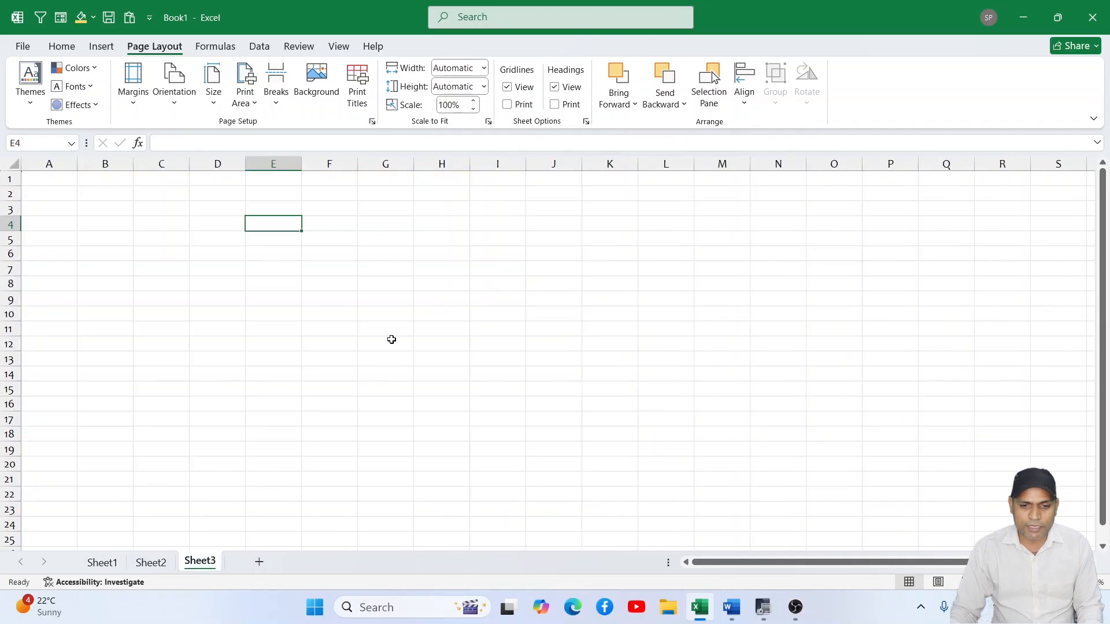
pyautogui.click(151, 562)
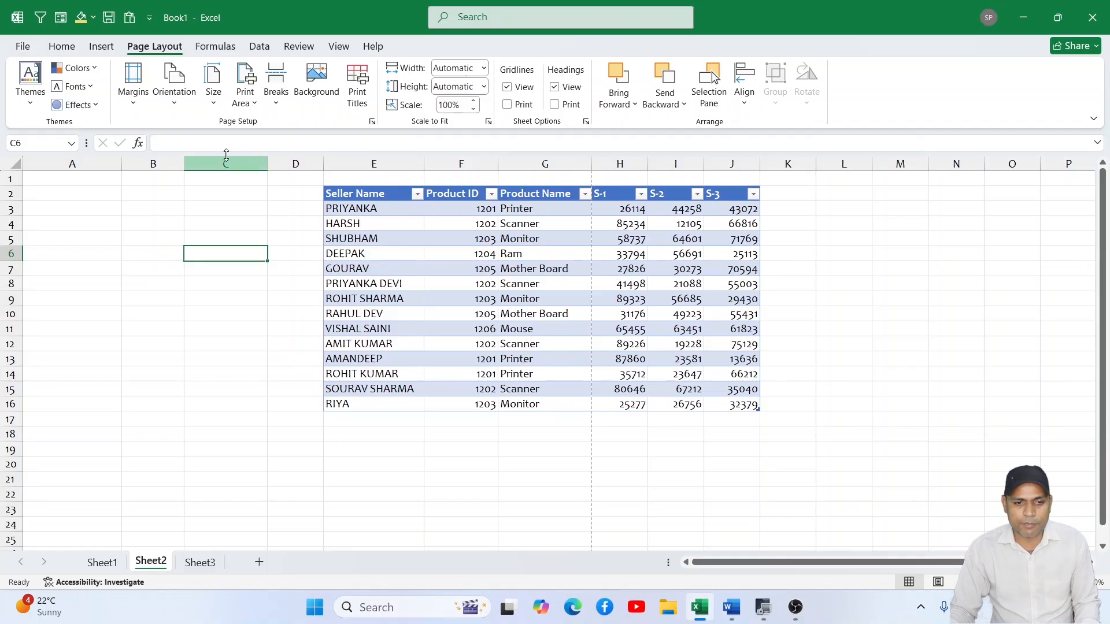
# - Reapply the Narrow page margins to Sheet2 and inspect the dashed page-break lines below the table
pyautogui.click(141, 109)
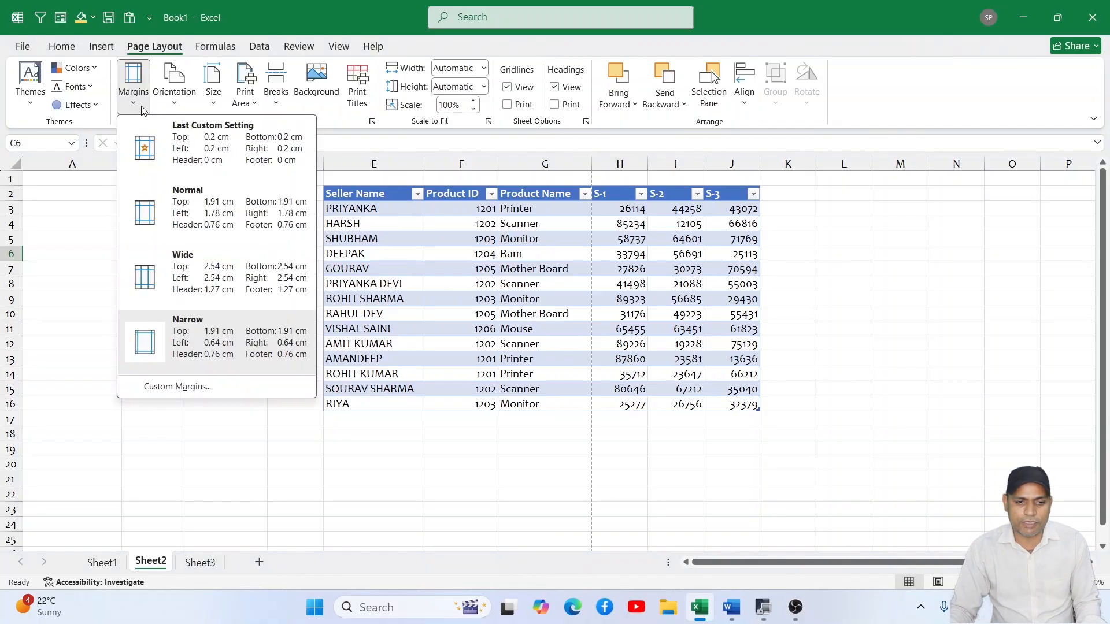
pyautogui.click(211, 343)
pyautogui.scroll(-4, 613, 312)
pyautogui.scroll(-4, 617, 334)
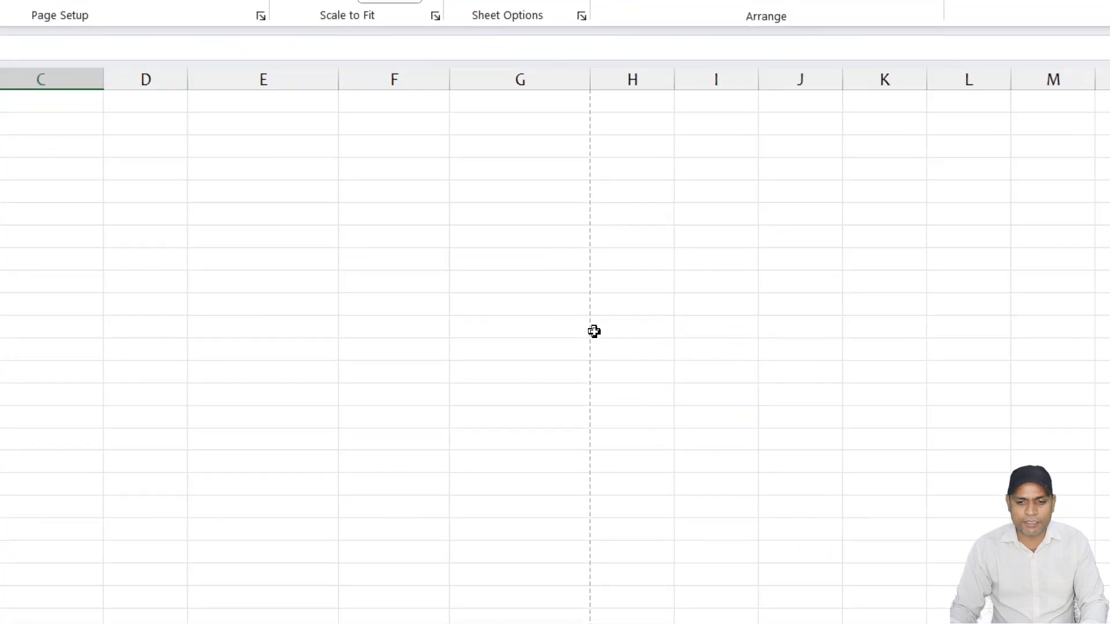
pyautogui.scroll(-5, 595, 331)
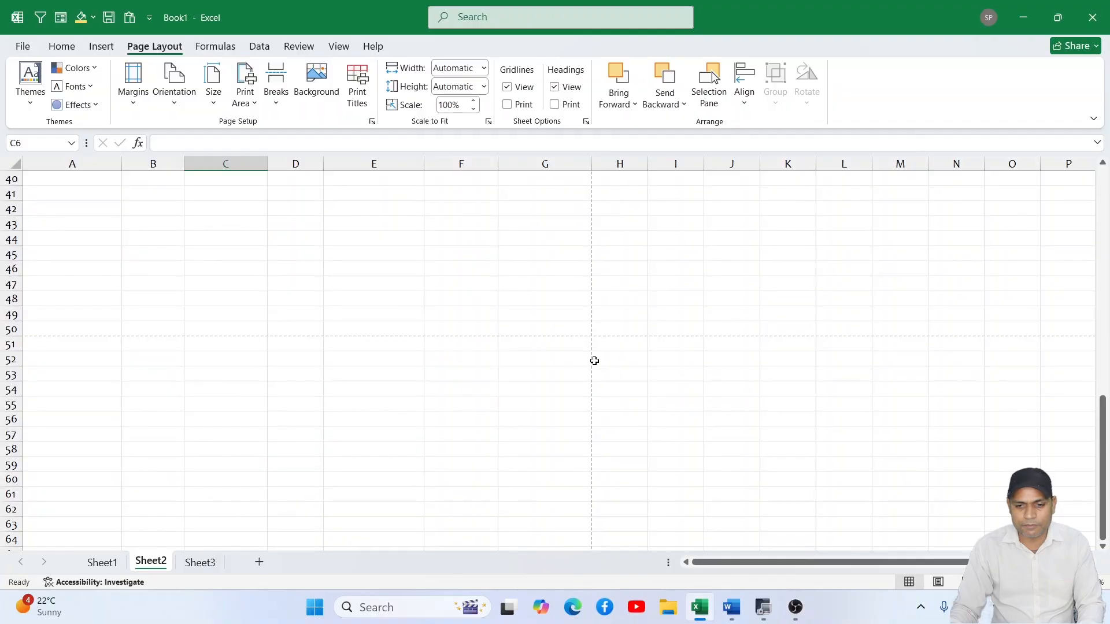
# - Highlight cell ranges E52:G58, I44:I49 and D41:G50 on Sheet2 to show the separate page areas around the break lines
pyautogui.moveTo(400, 368); pyautogui.dragTo(543, 449)
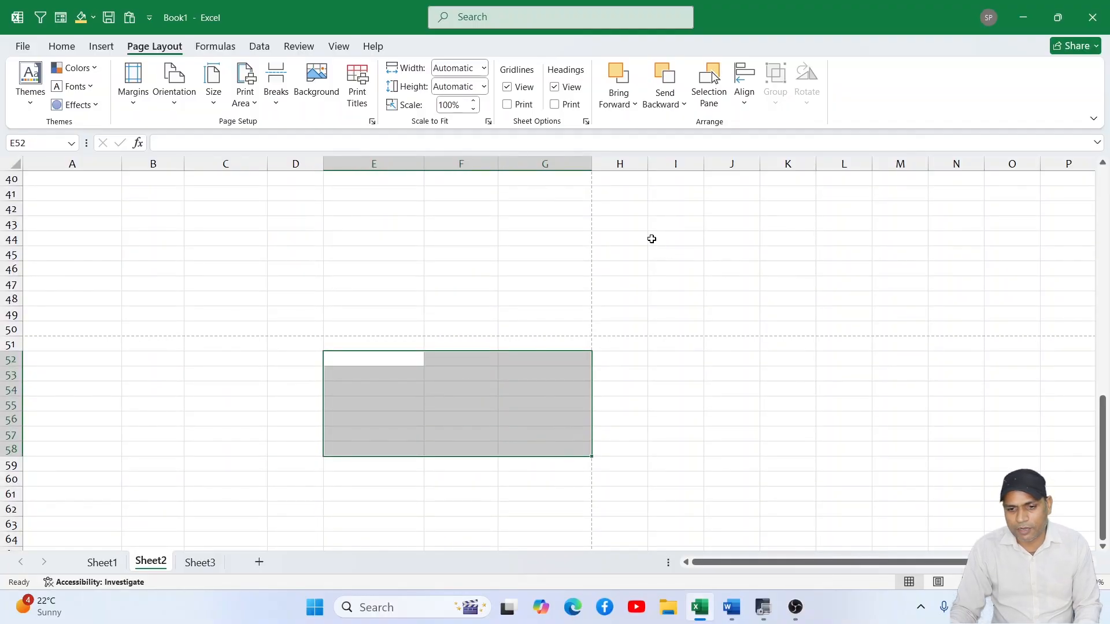
pyautogui.moveTo(652, 237); pyautogui.dragTo(700, 312)
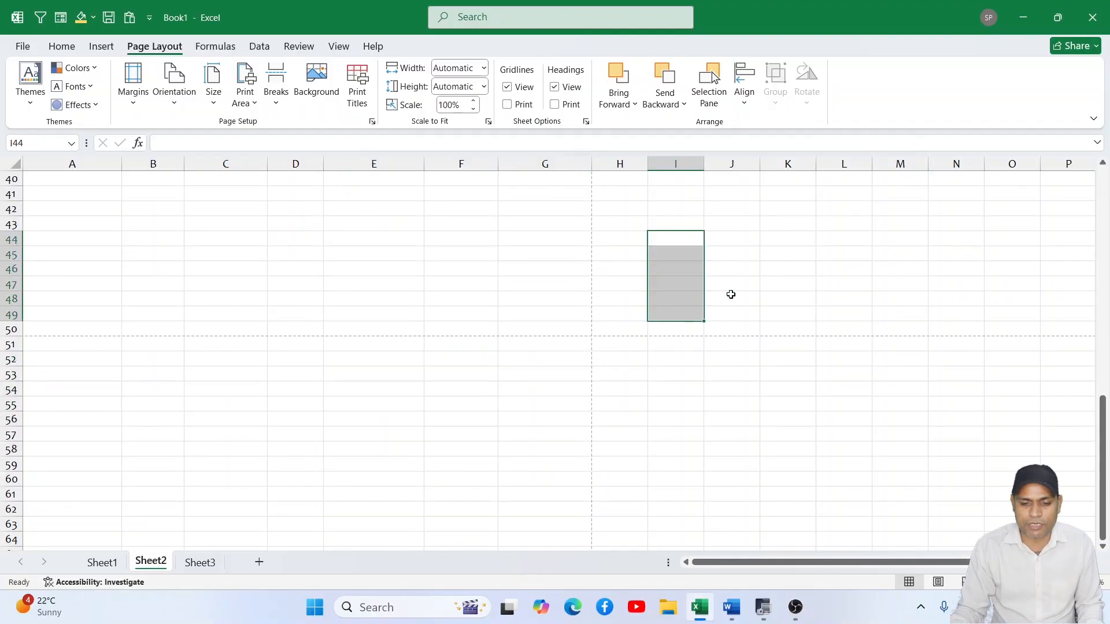
pyautogui.moveTo(284, 195); pyautogui.dragTo(520, 321)
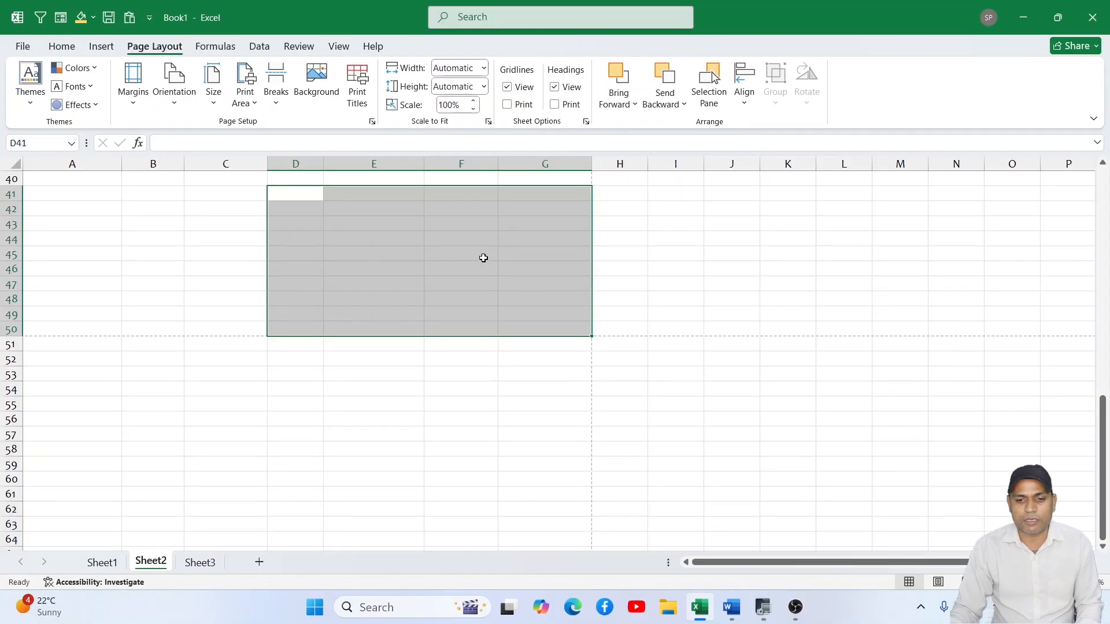
pyautogui.scroll(9, 483, 258)
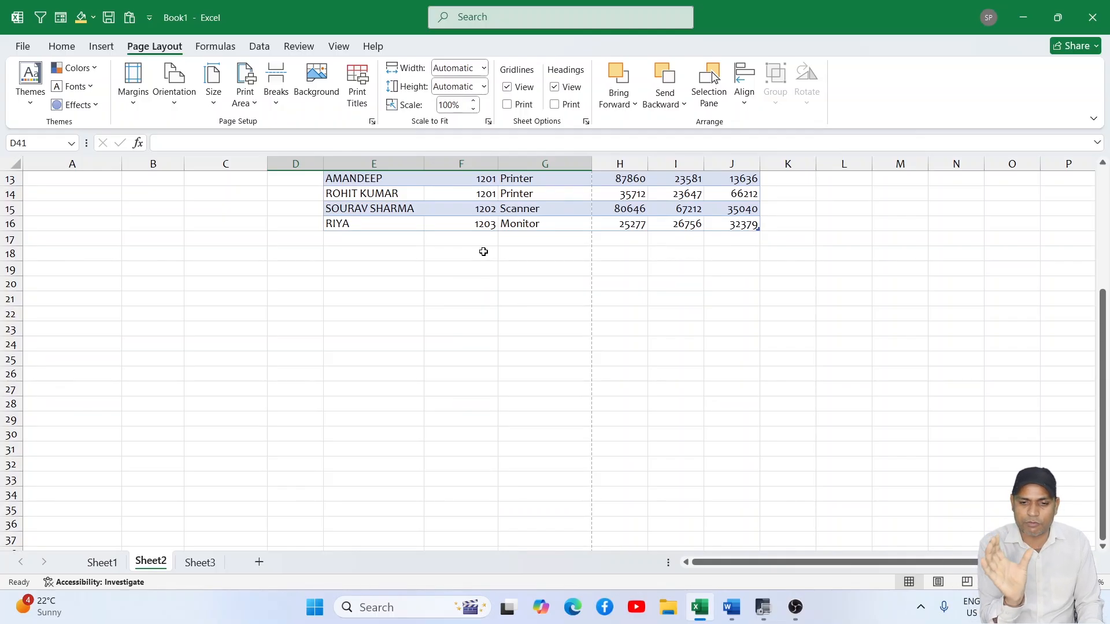
# - Go to Sheet1 and apply the Normal page margins to its seller data
pyautogui.click(102, 562)
pyautogui.scroll(6, 250, 434)
pyautogui.scroll(5, 250, 435)
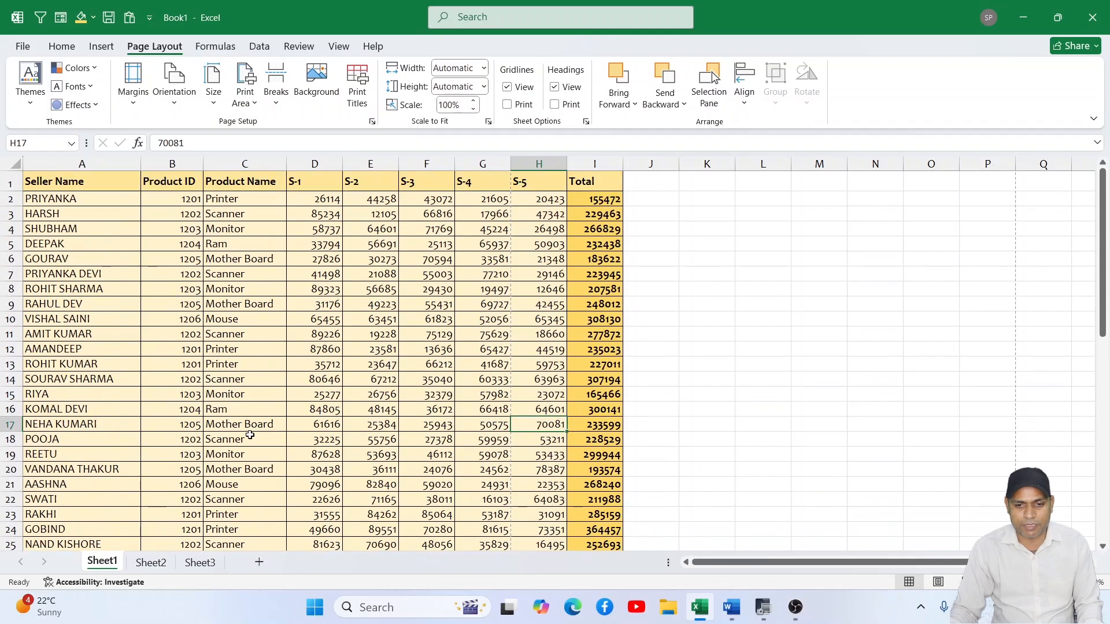
pyautogui.click(133, 86)
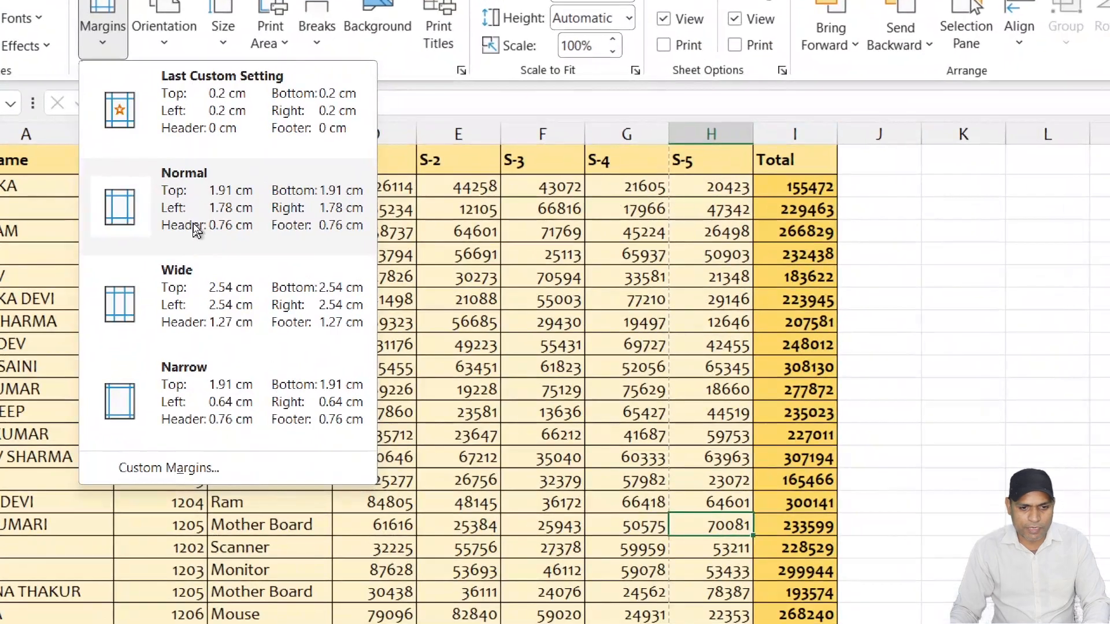
pyautogui.click(195, 227)
pyautogui.scroll(-5, 381, 295)
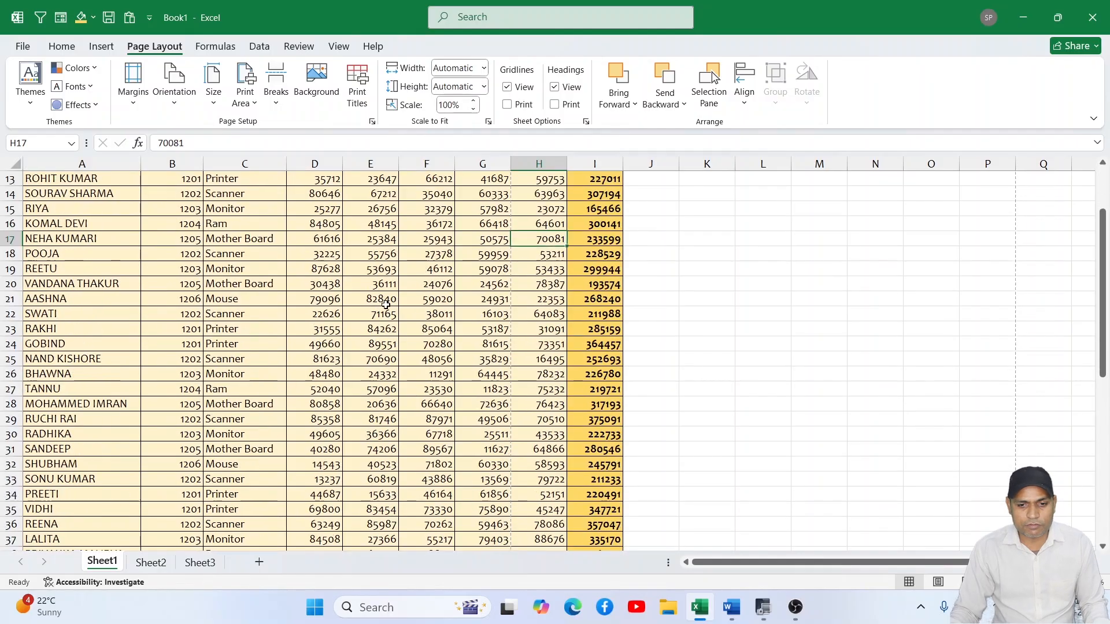
# - Check the selected margins preset on Sheet1 and examine where the page-break lines divide the seller data
pyautogui.click(133, 84)
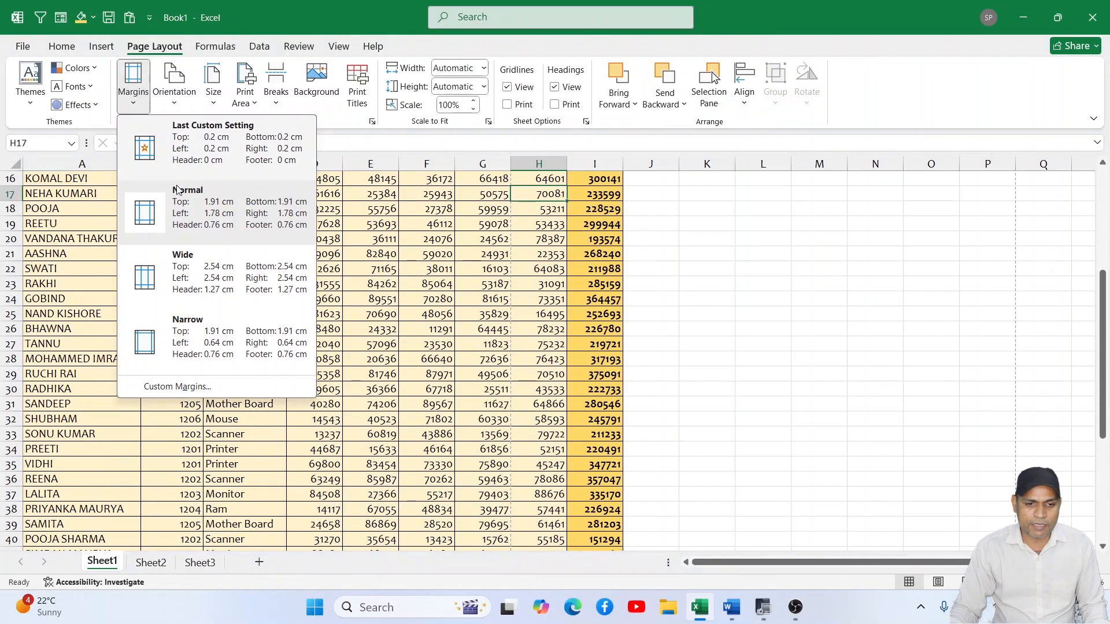
pyautogui.click(497, 424)
pyautogui.scroll(5, 486, 419)
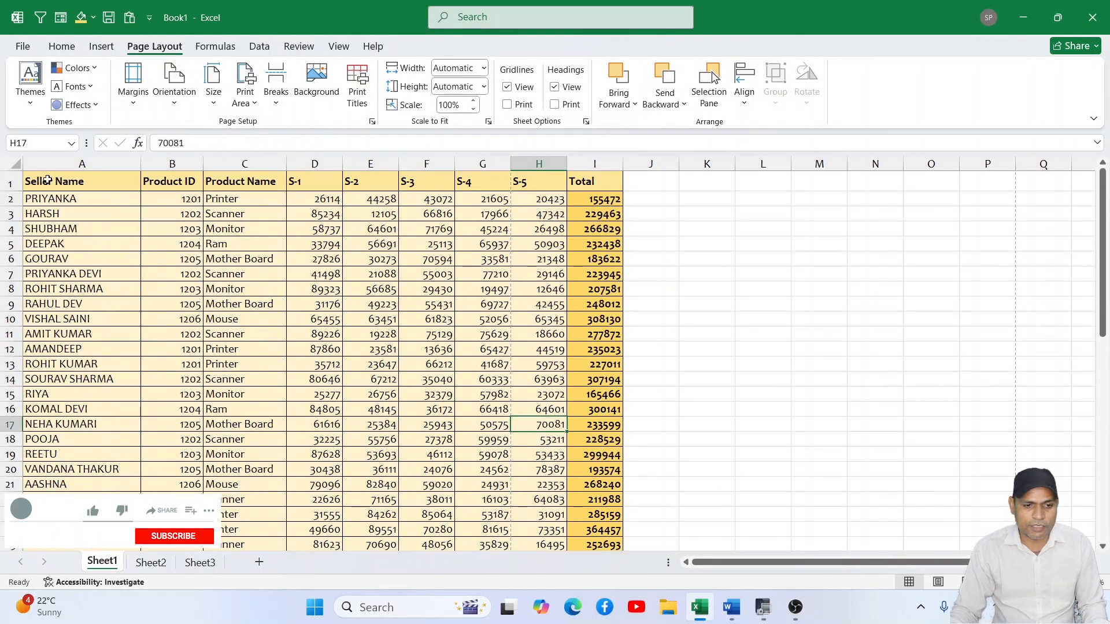
pyautogui.scroll(-12, 427, 332)
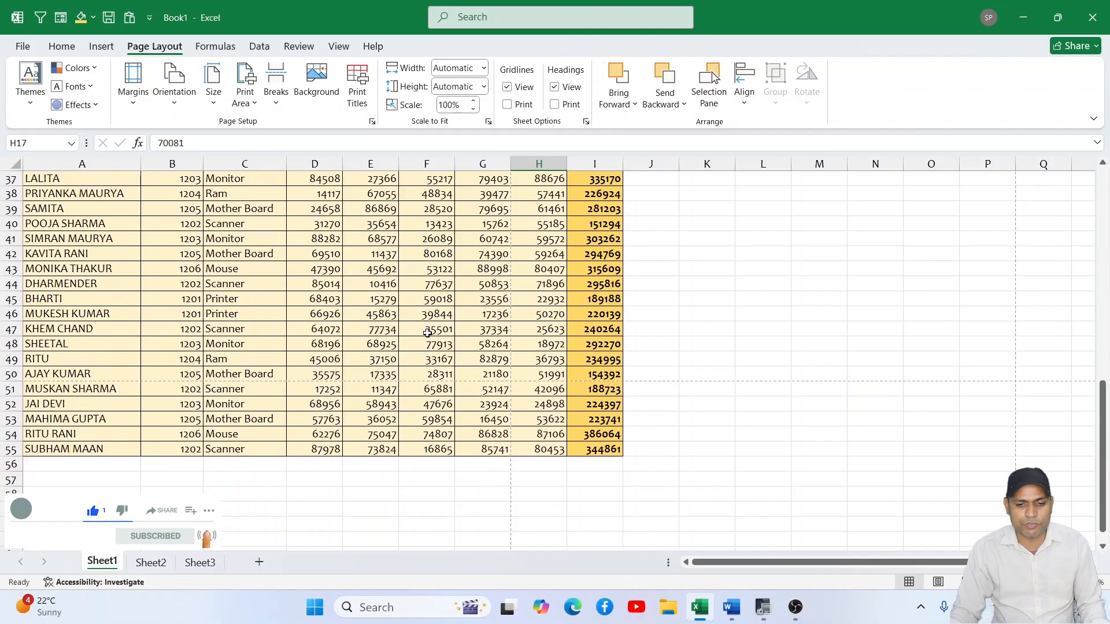
pyautogui.scroll(-1, 427, 333)
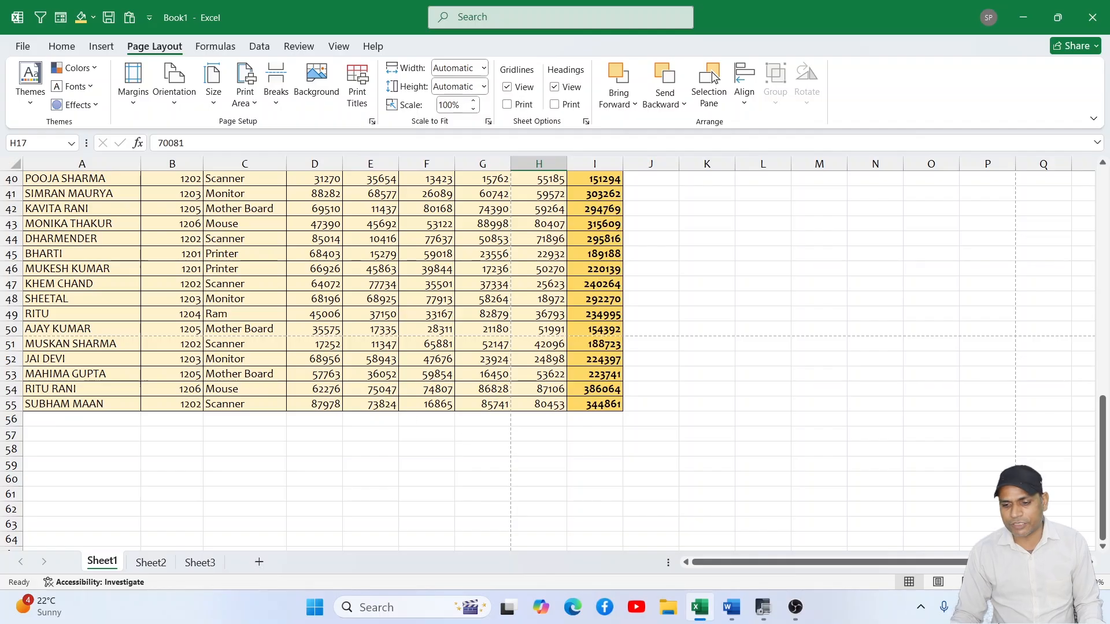
# - View Sheet1 in Page Layout view, return to Normal view, and check the sheet's print preview
pyautogui.click(938, 583)
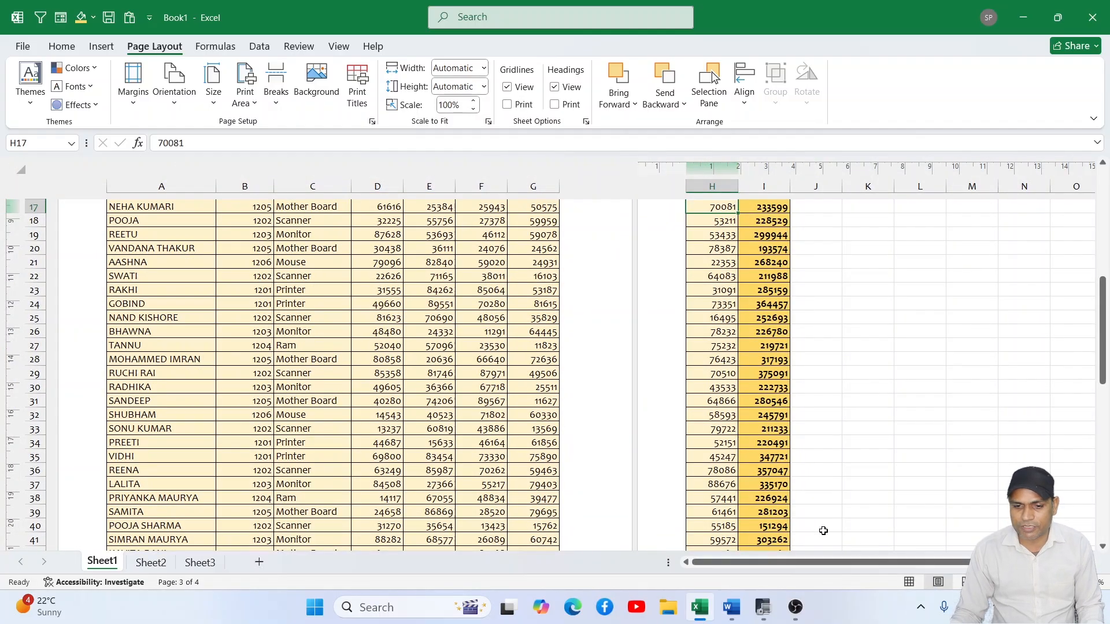
pyautogui.click(910, 583)
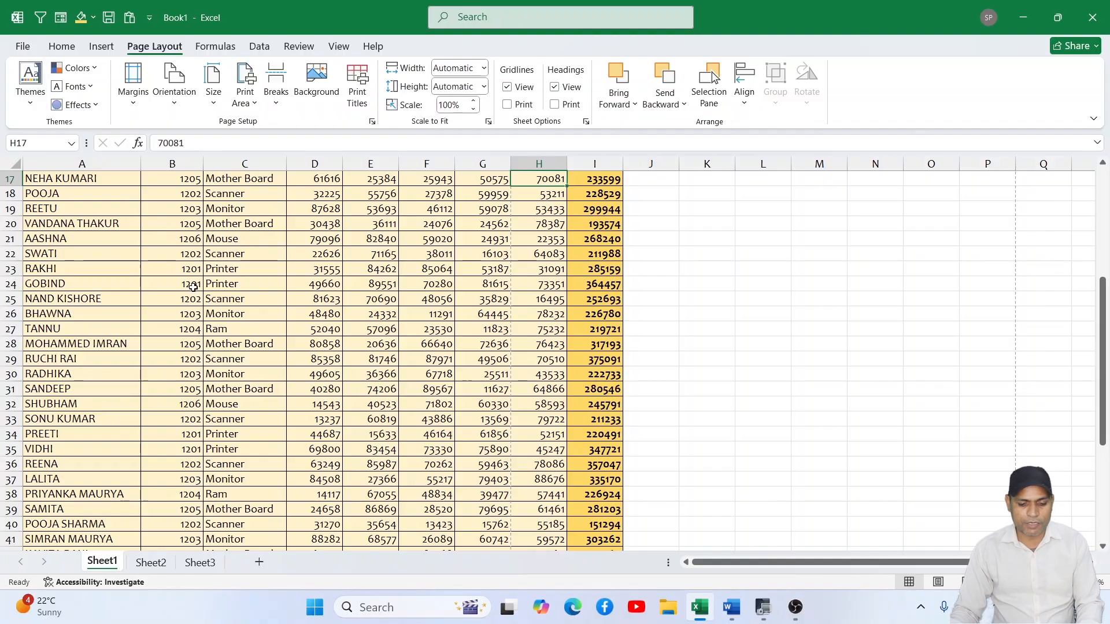
pyautogui.hotkey('ctrl', 'p')
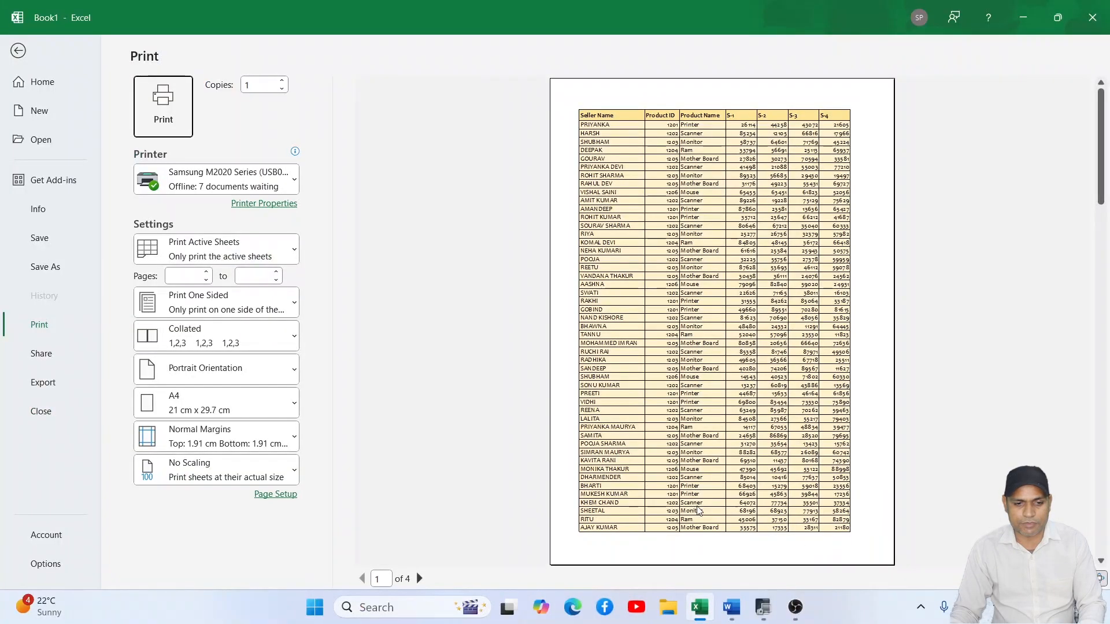
pyautogui.click(16, 50)
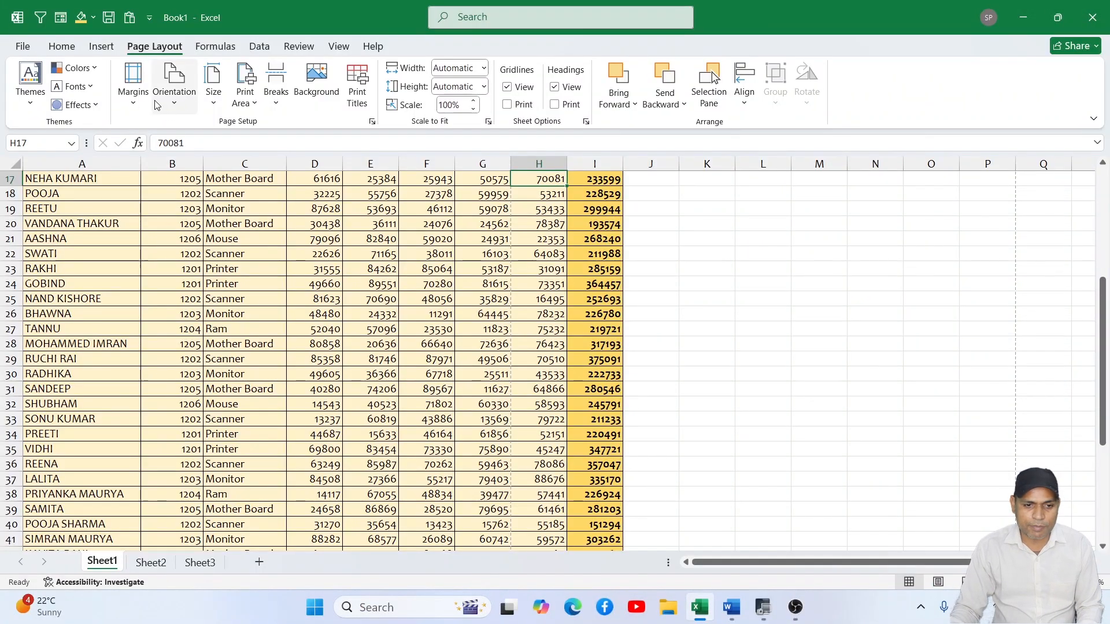
# - Apply the Narrow page margins to Sheet1 and check the first page in the print preview
pyautogui.click(133, 81)
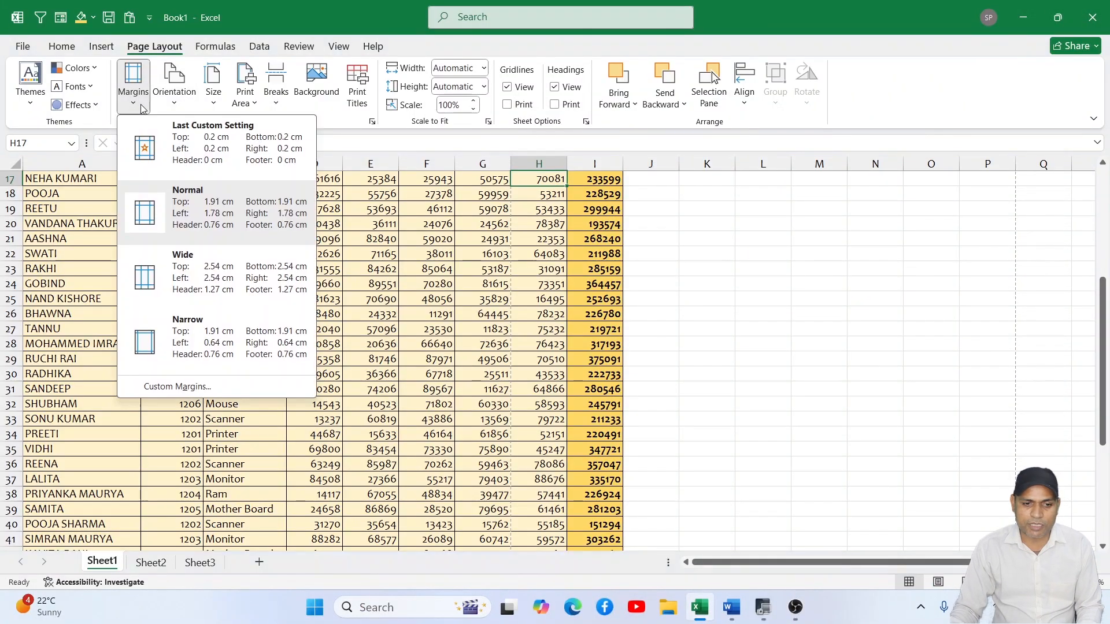
pyautogui.click(200, 339)
pyautogui.scroll(5, 302, 285)
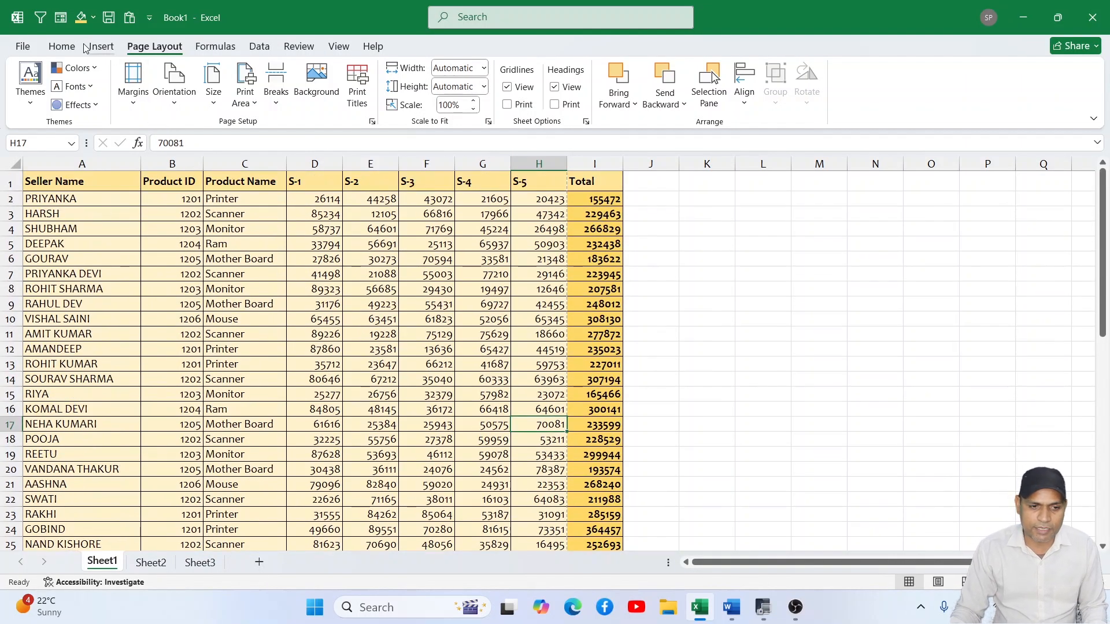
pyautogui.click(22, 47)
pyautogui.click(70, 326)
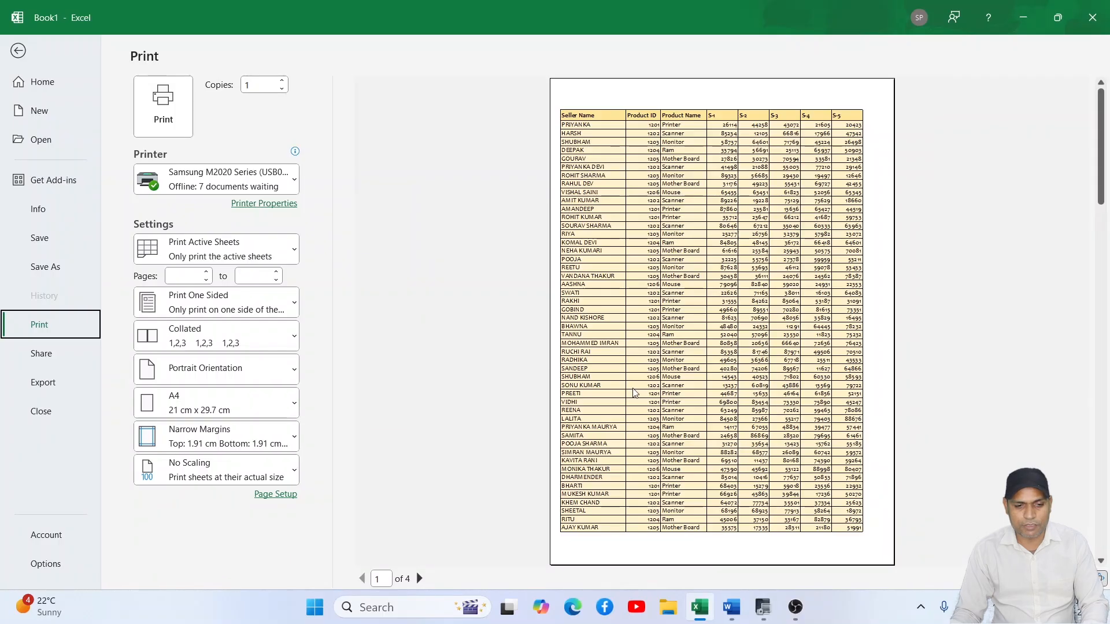
pyautogui.click(18, 51)
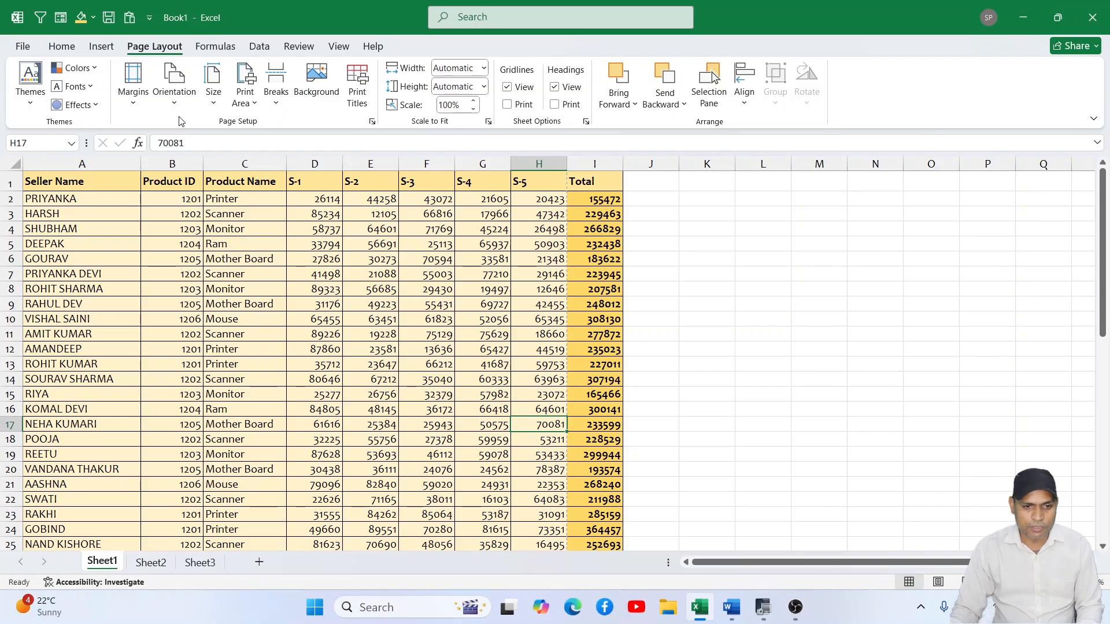
# - Open the custom margins settings for Sheet1 and set the top, bottom, left and right margins to 0.2 cm
pyautogui.click(133, 81)
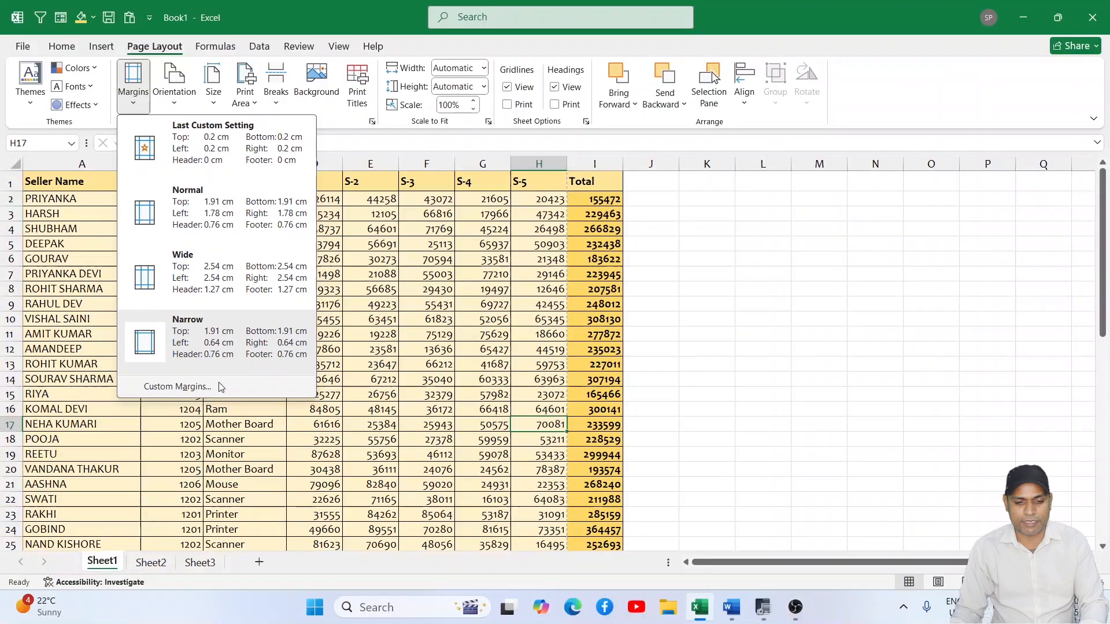
pyautogui.click(220, 385)
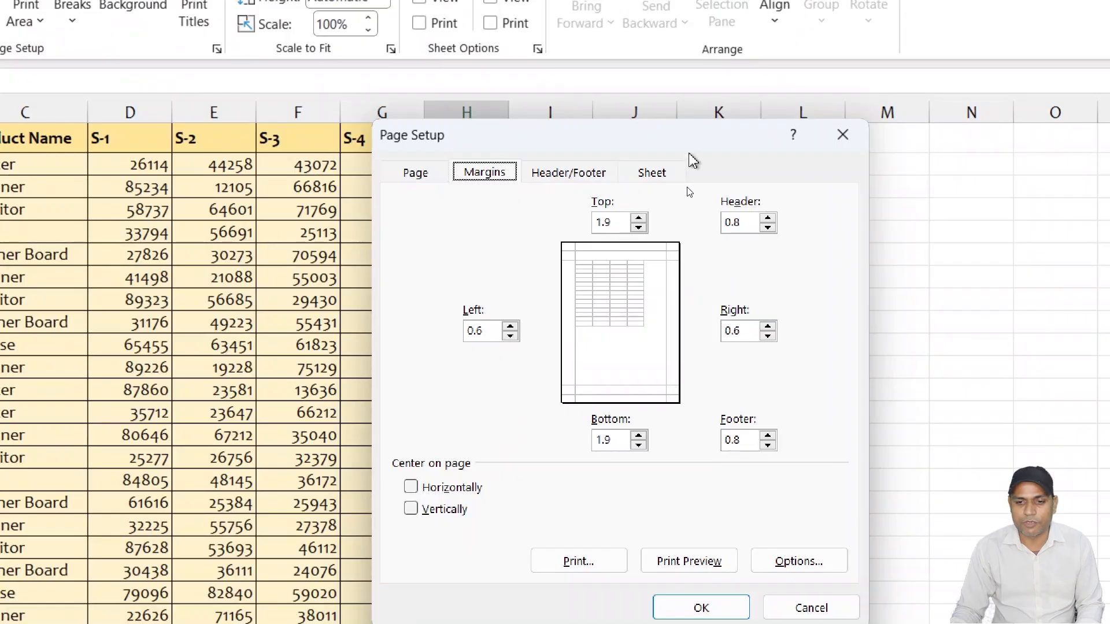
pyautogui.moveTo(690, 145); pyautogui.dragTo(551, 130)
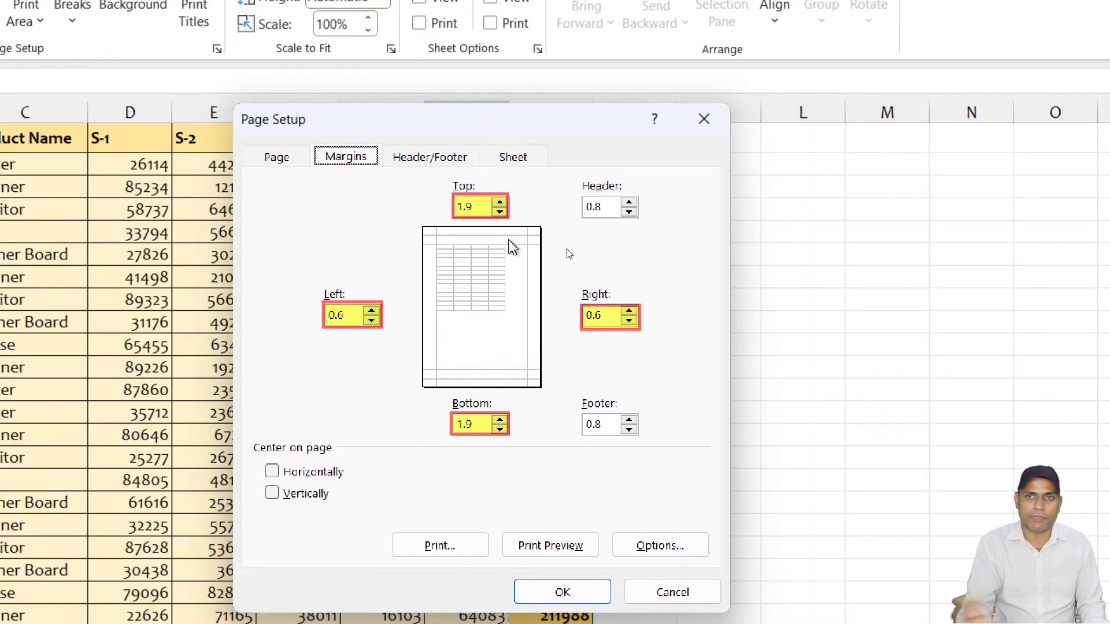
pyautogui.press('Tab')
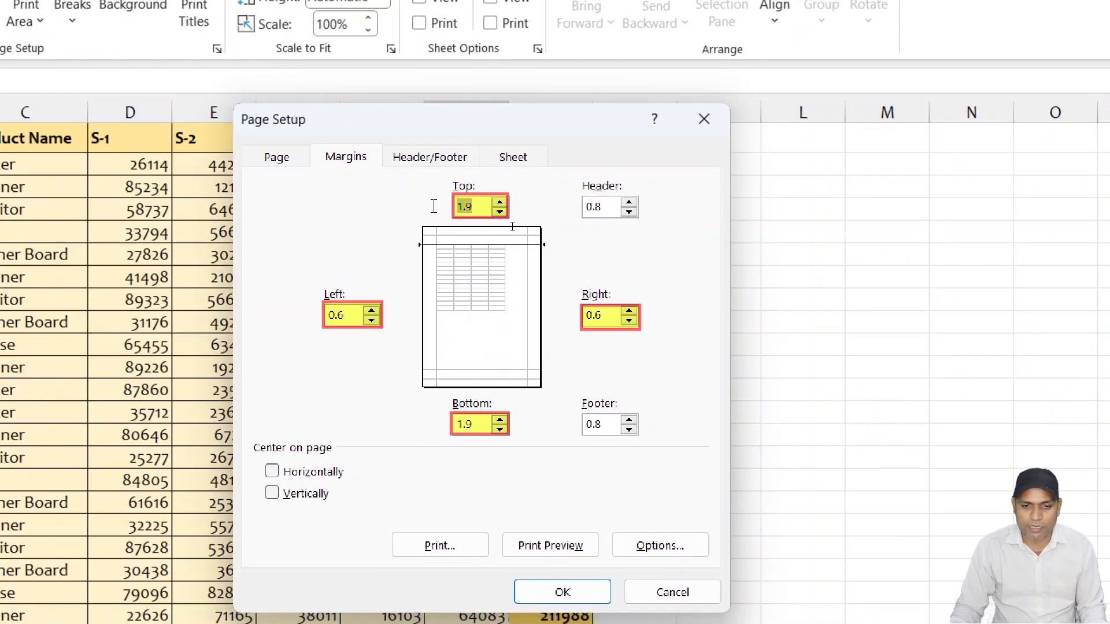
pyautogui.press('BackSpace')
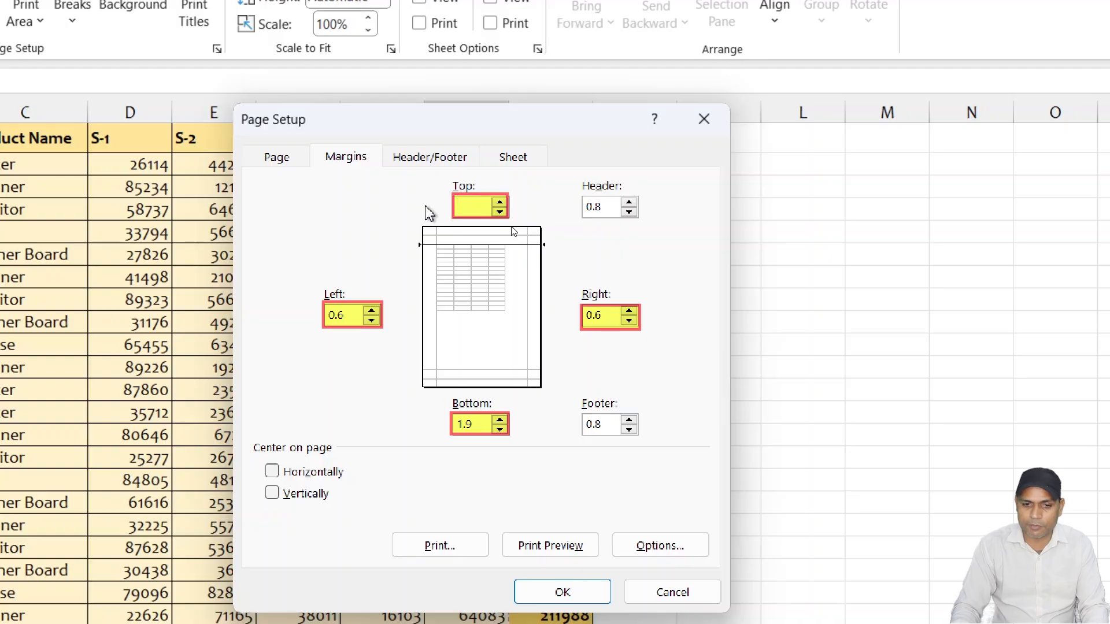
pyautogui.press('Num_Lock')
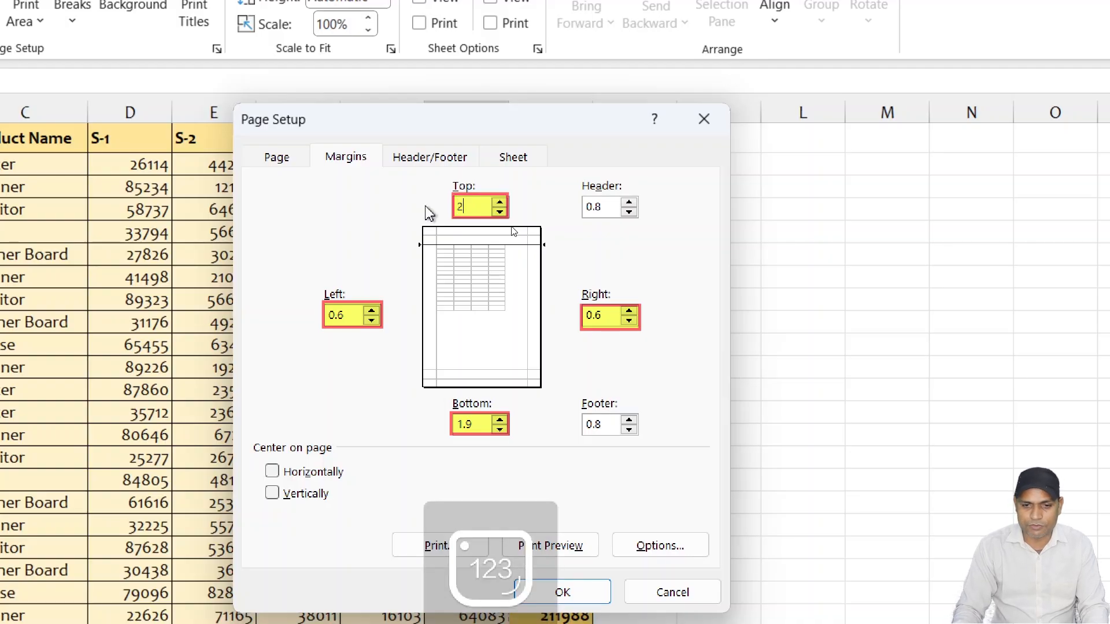
pyautogui.write('.2')
pyautogui.press('Tab')
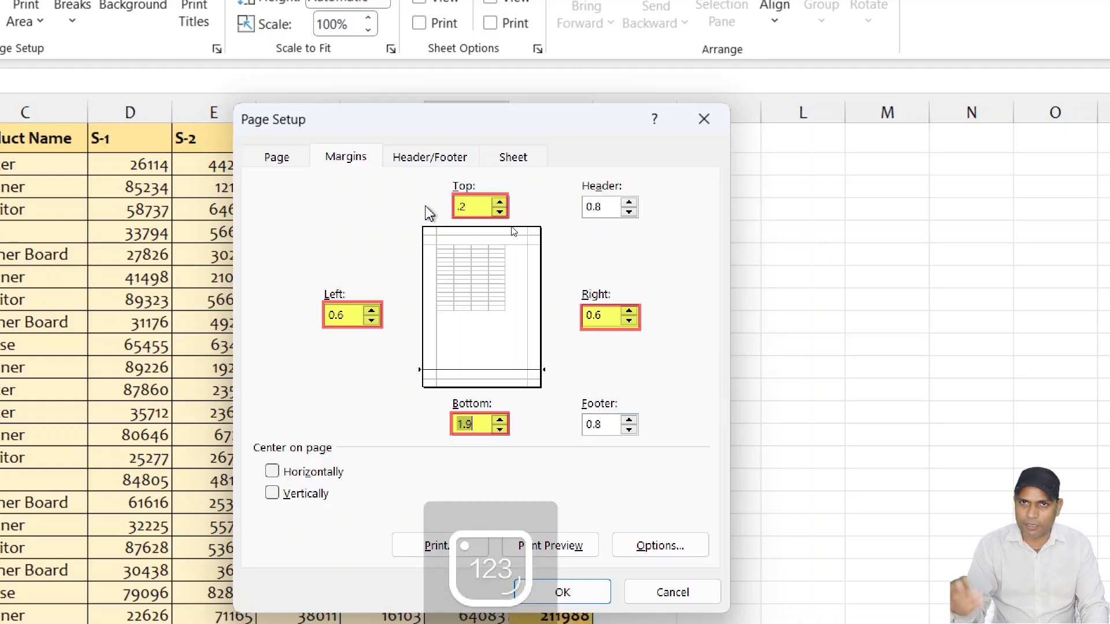
pyautogui.write('.2')
pyautogui.press('Tab')
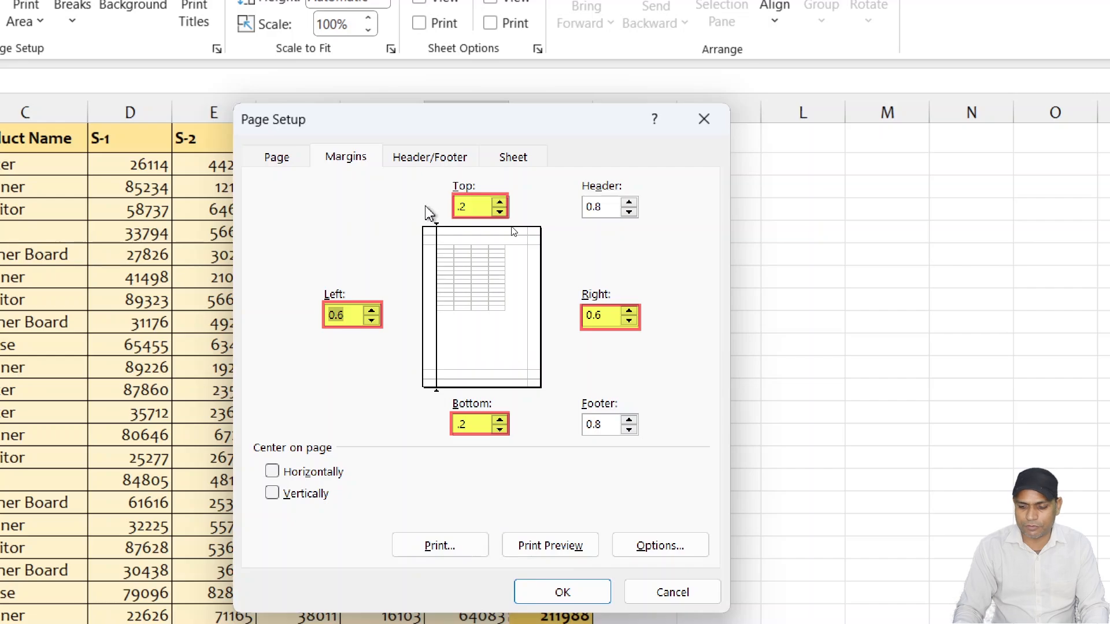
pyautogui.write('.2')
pyautogui.press('Tab')
pyautogui.write('.')
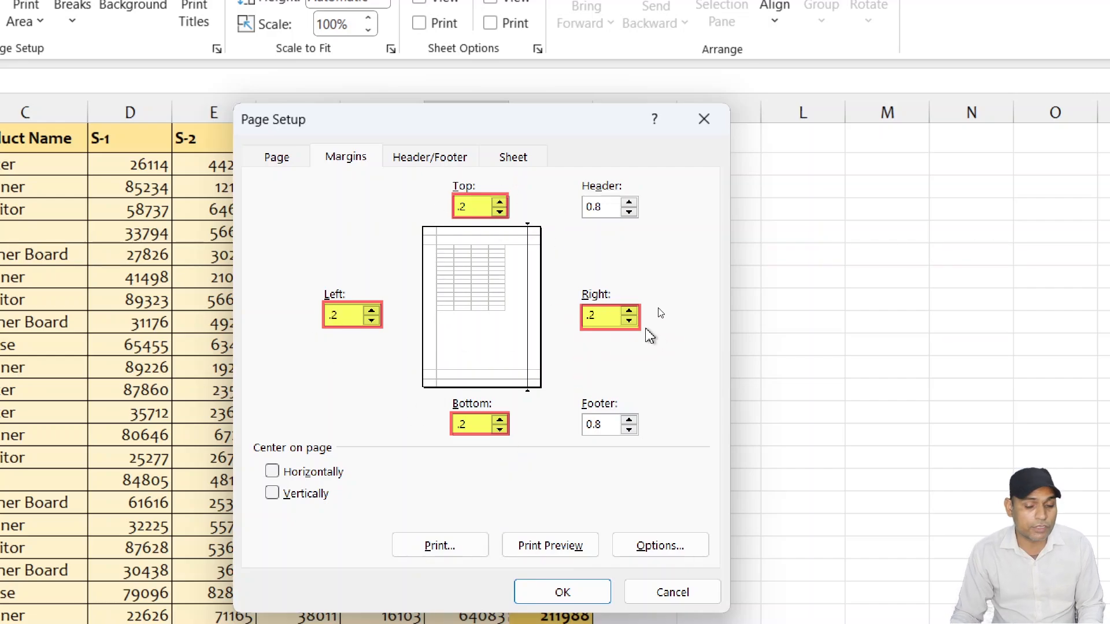
# - Set the header and footer margins to 0 and apply the custom page setup
pyautogui.moveTo(607, 206); pyautogui.dragTo(584, 207)
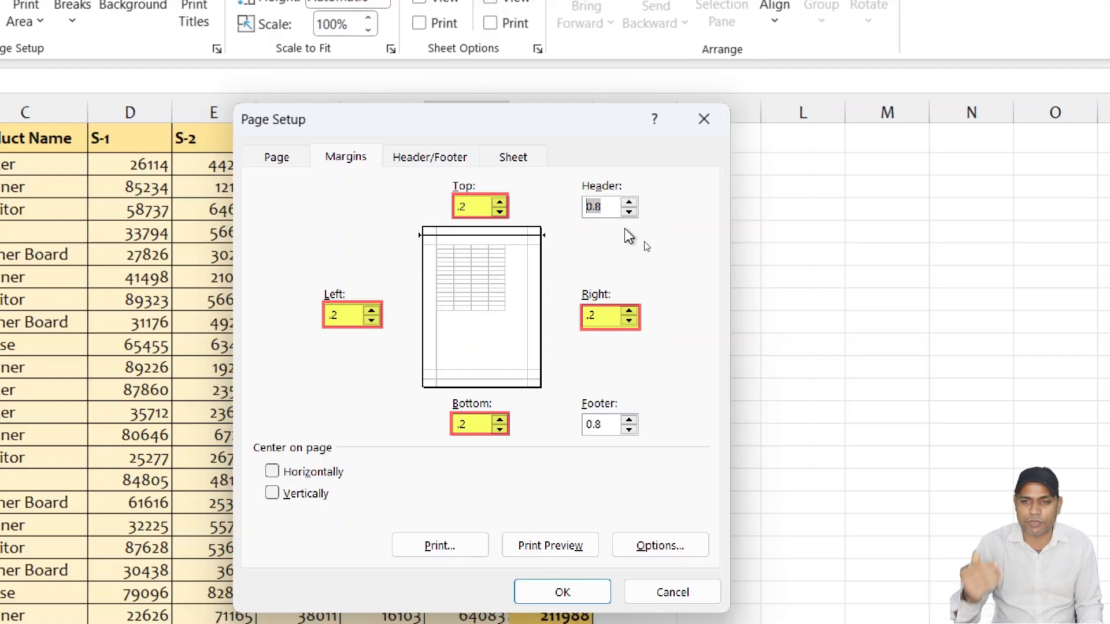
pyautogui.write('0')
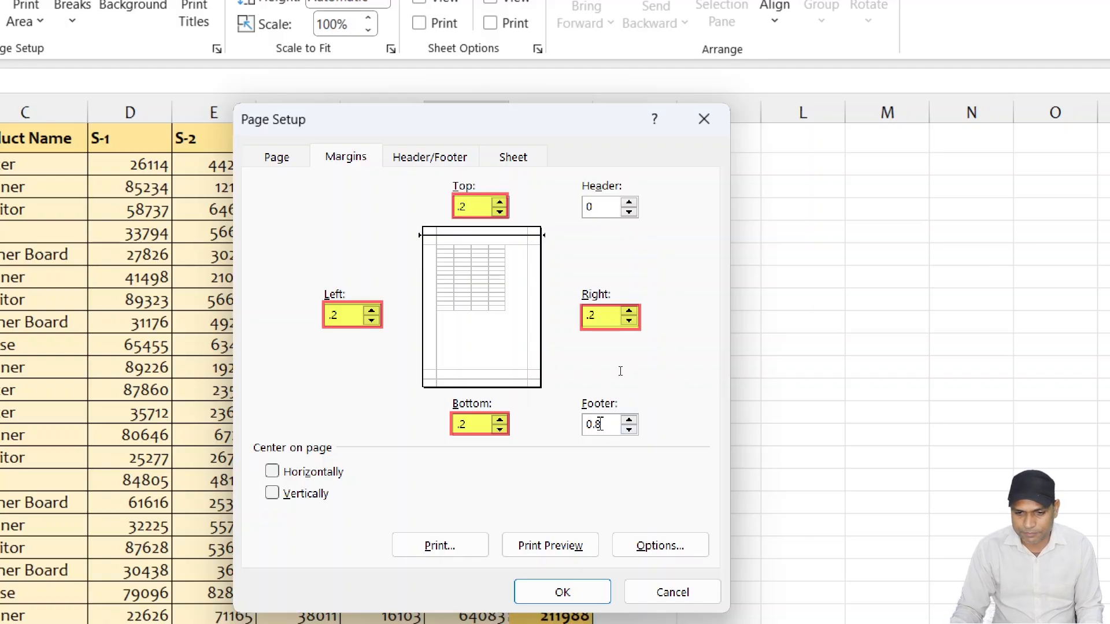
pyautogui.moveTo(605, 425); pyautogui.dragTo(548, 437)
pyautogui.write('0')
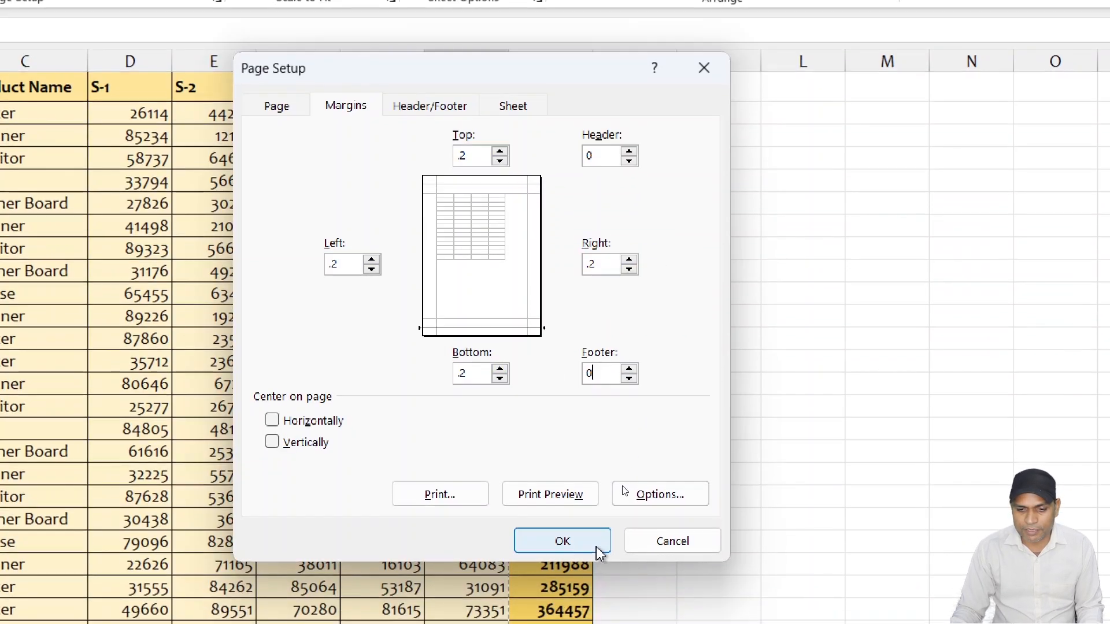
pyautogui.click(589, 595)
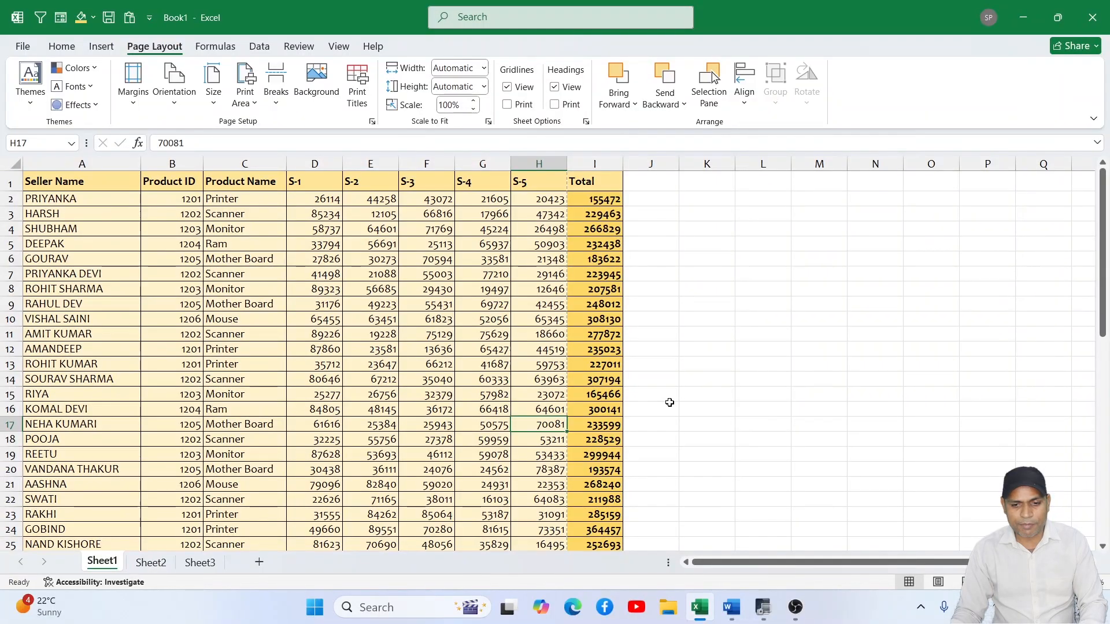
# - Check the page break at the end of the data, view both pages in the print preview, and return to the sheet
pyautogui.scroll(-9, 625, 322)
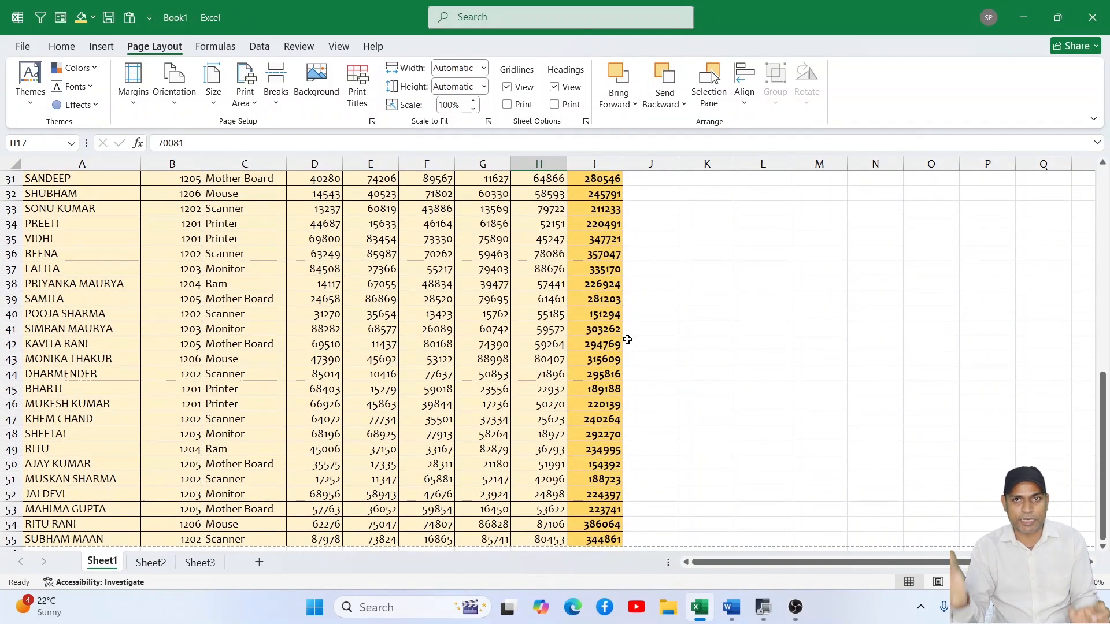
pyautogui.scroll(-2, 627, 339)
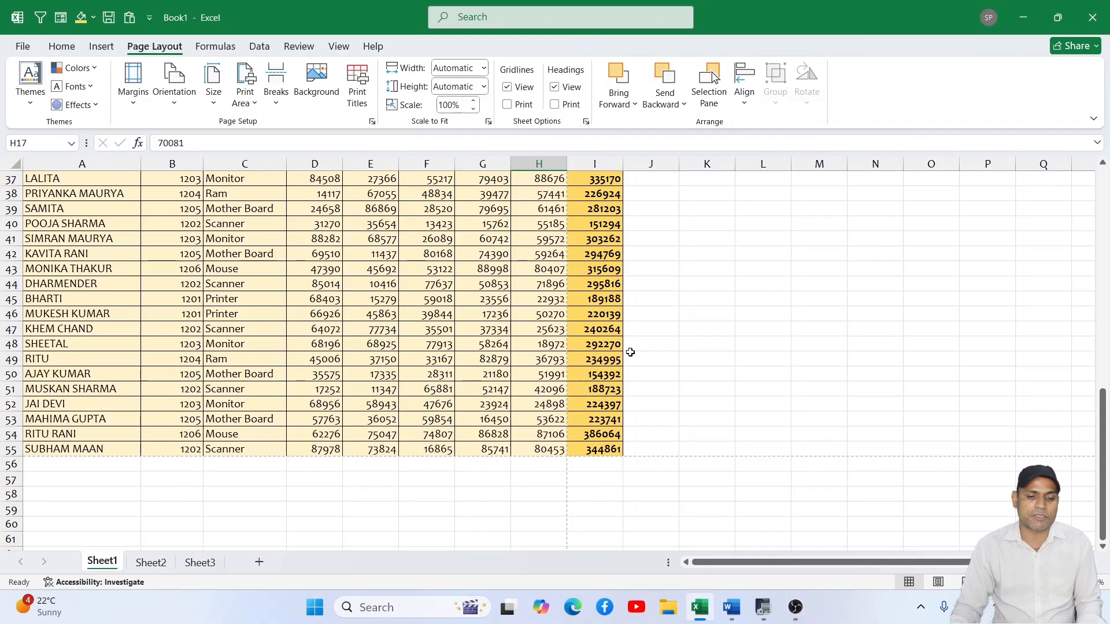
pyautogui.click(24, 52)
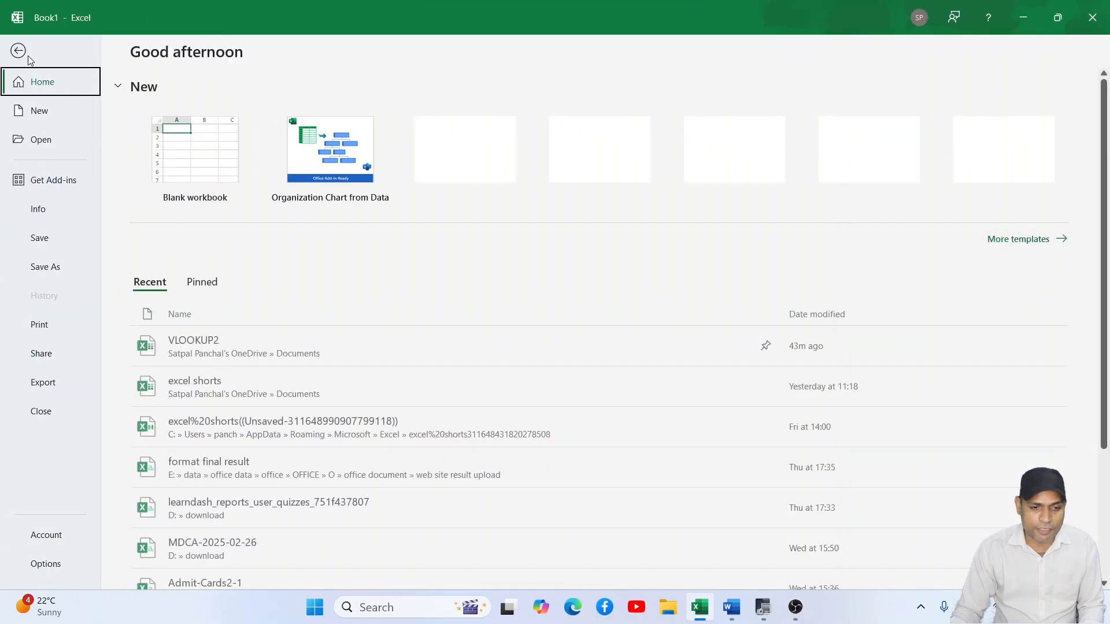
pyautogui.click(52, 322)
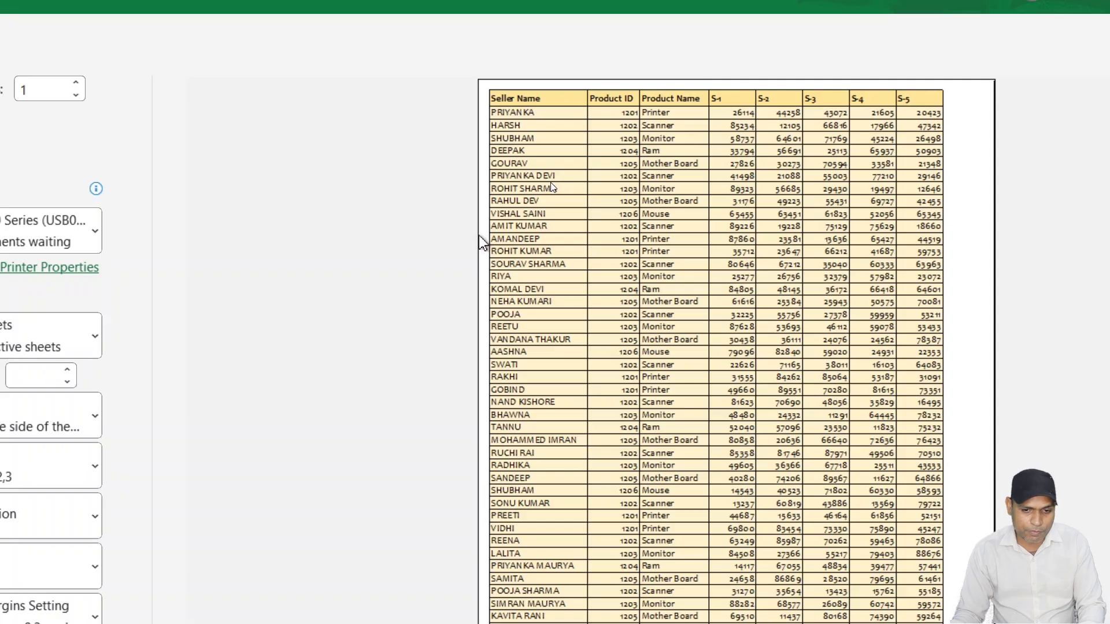
pyautogui.scroll(-1, 526, 356)
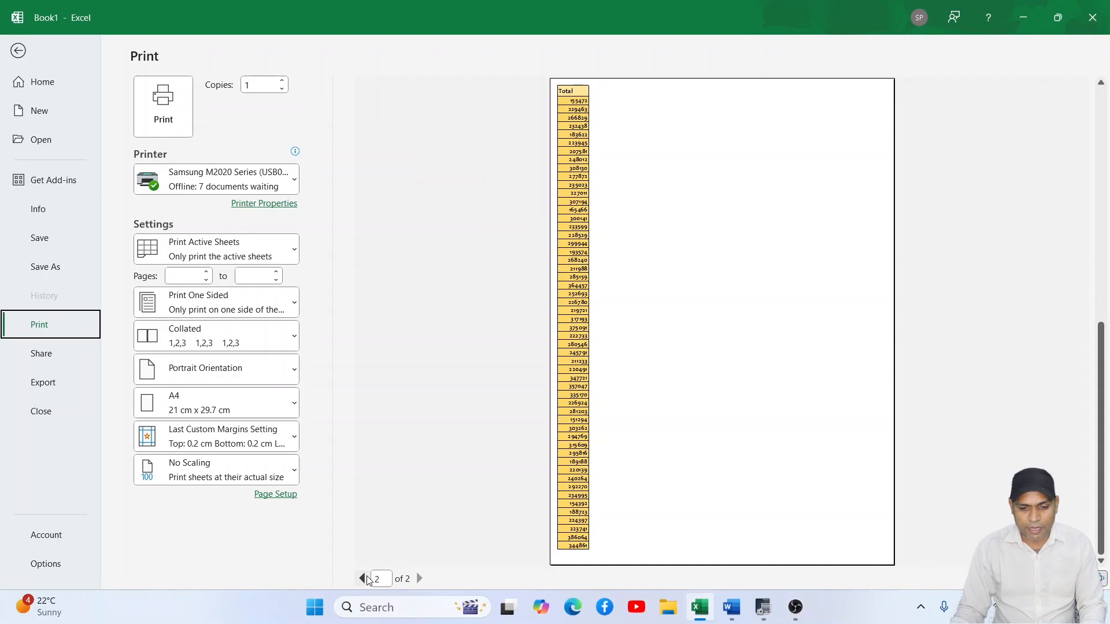
pyautogui.click(364, 579)
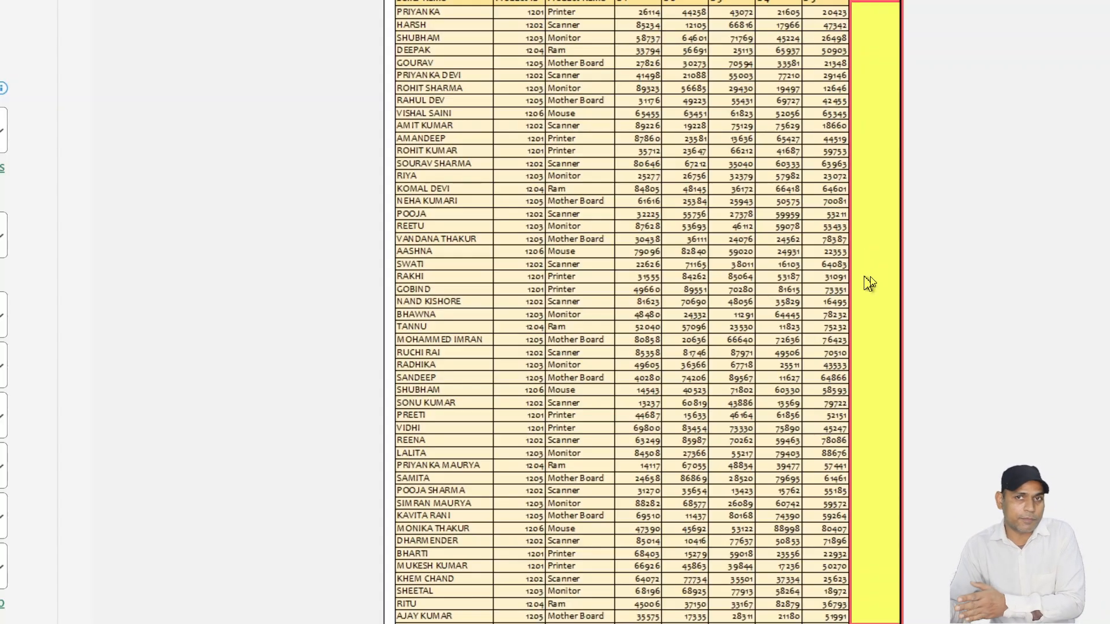
pyautogui.scroll(-1, 850, 484)
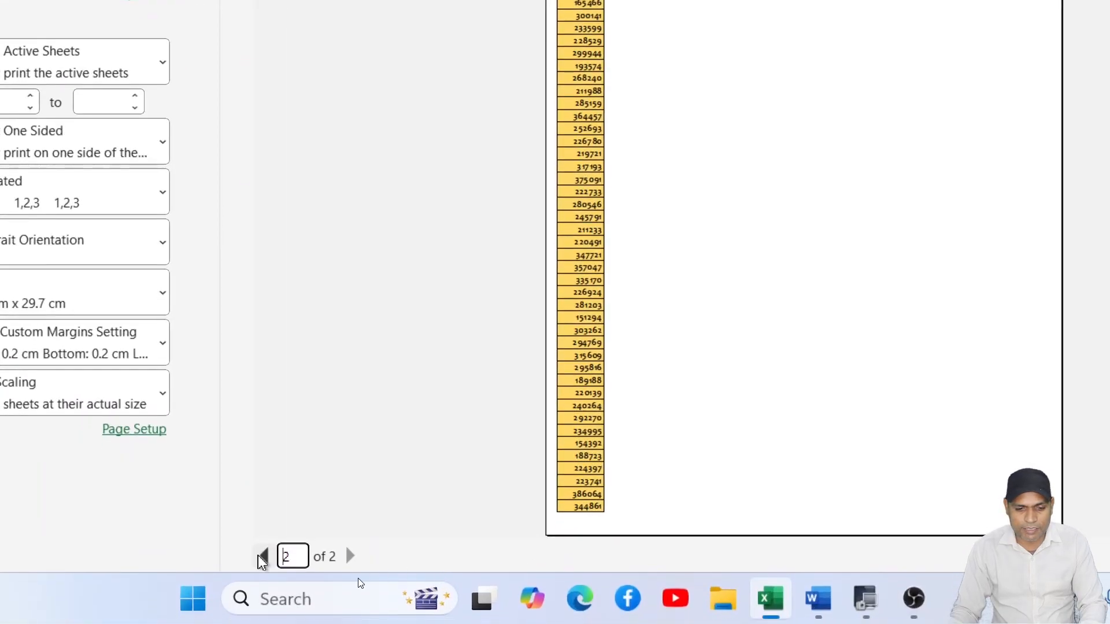
pyautogui.click(362, 579)
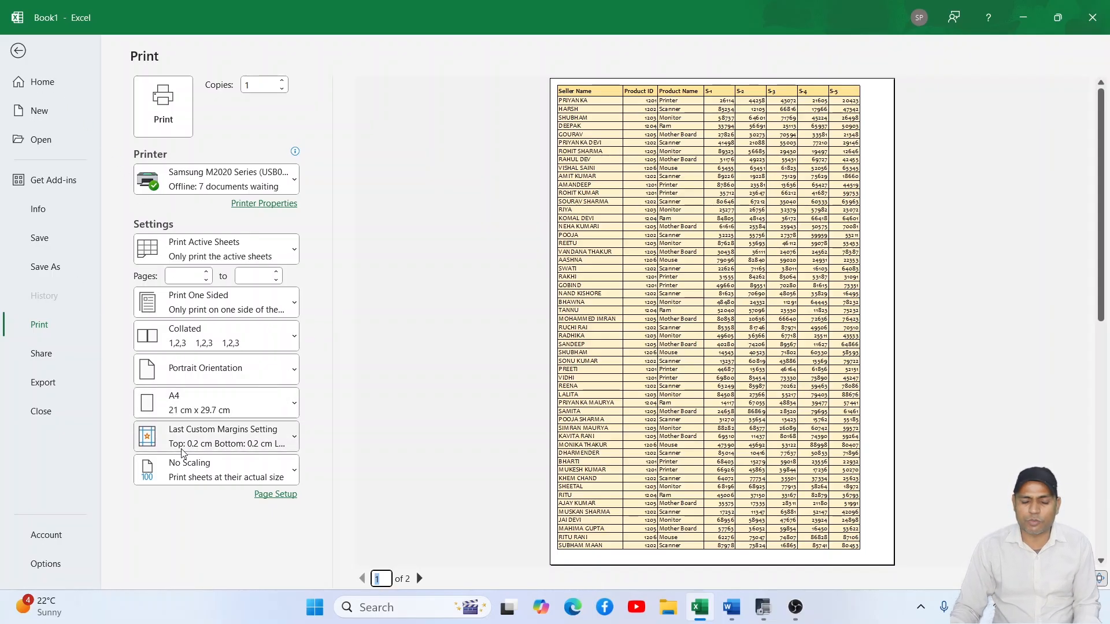
pyautogui.click(20, 50)
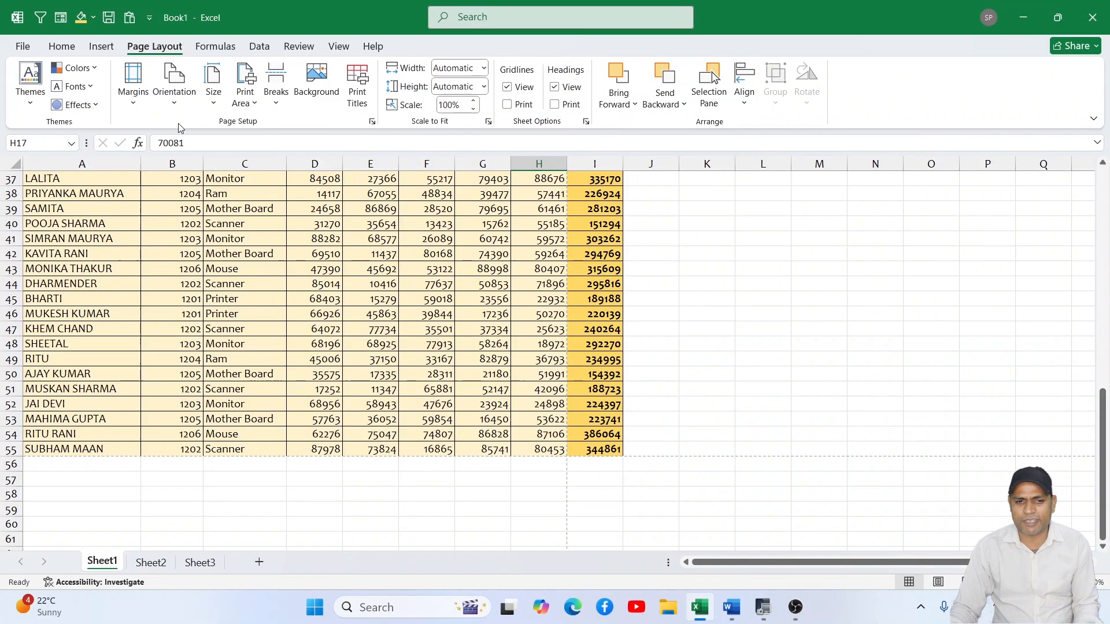
# - Go back to the top of Sheet1, recheck its first page in the print preview, and return to the sheet
pyautogui.scroll(9, 558, 217)
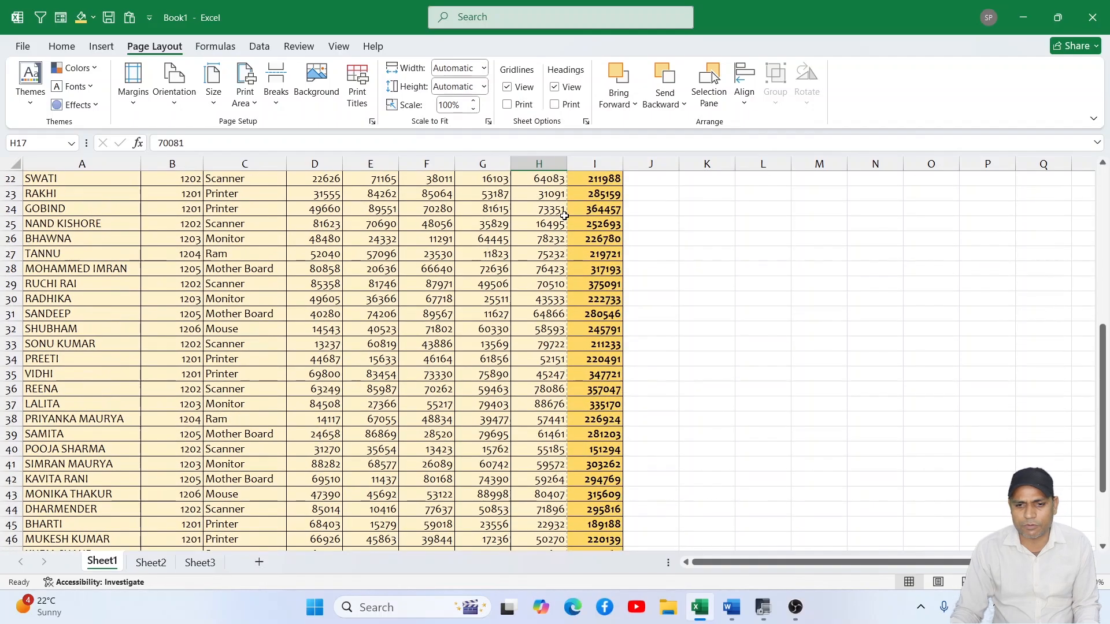
pyautogui.scroll(3, 565, 215)
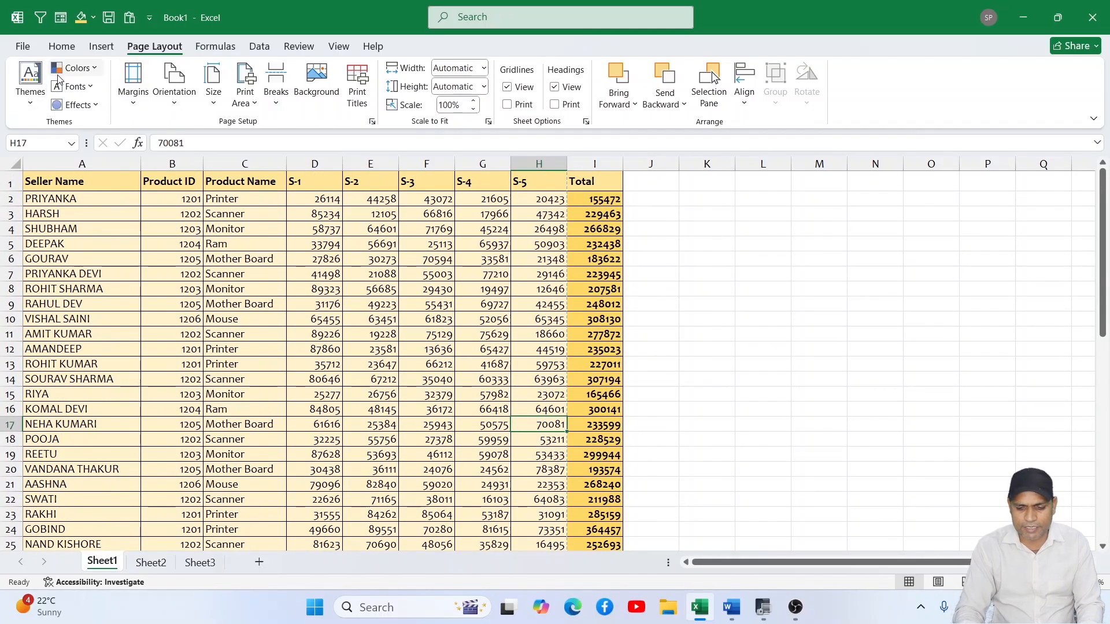
pyautogui.hotkey('ctrl', 'p')
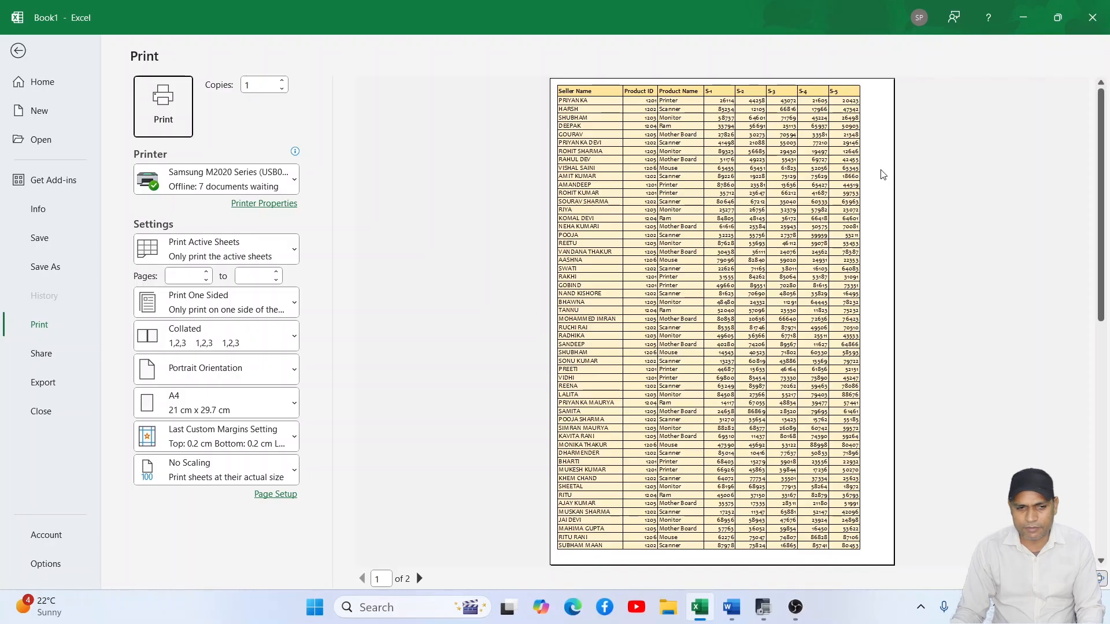
pyautogui.click(18, 52)
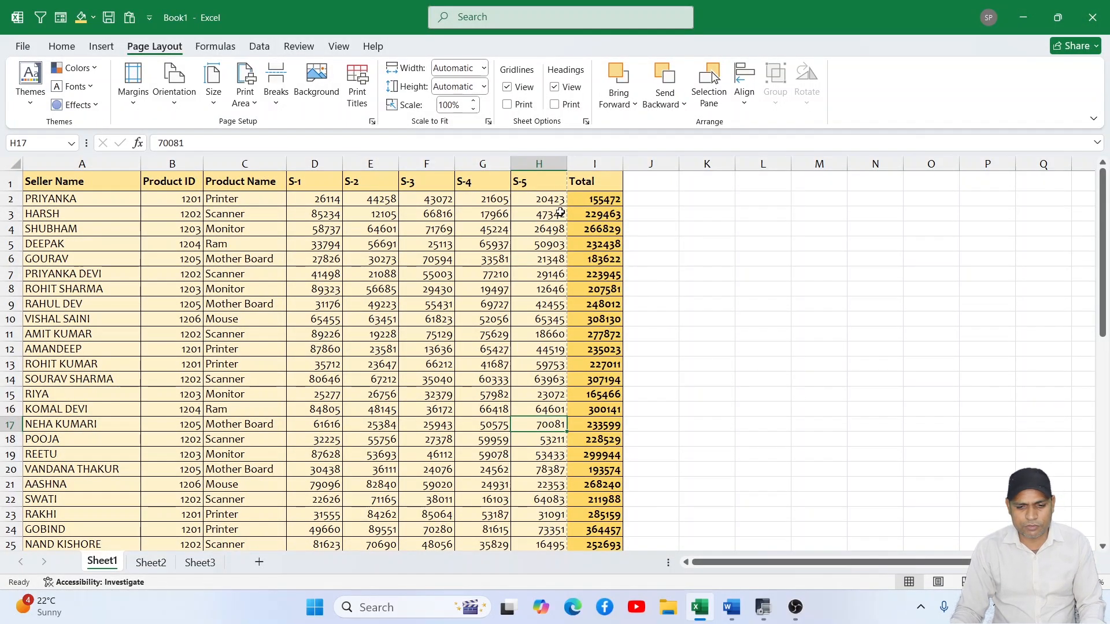
# - Examine the page-break lines beside the Total column from the first to the last row, selecting cells I52:I55
pyautogui.scroll(-1, 573, 316)
pyautogui.scroll(1, 572, 323)
pyautogui.scroll(-12, 569, 358)
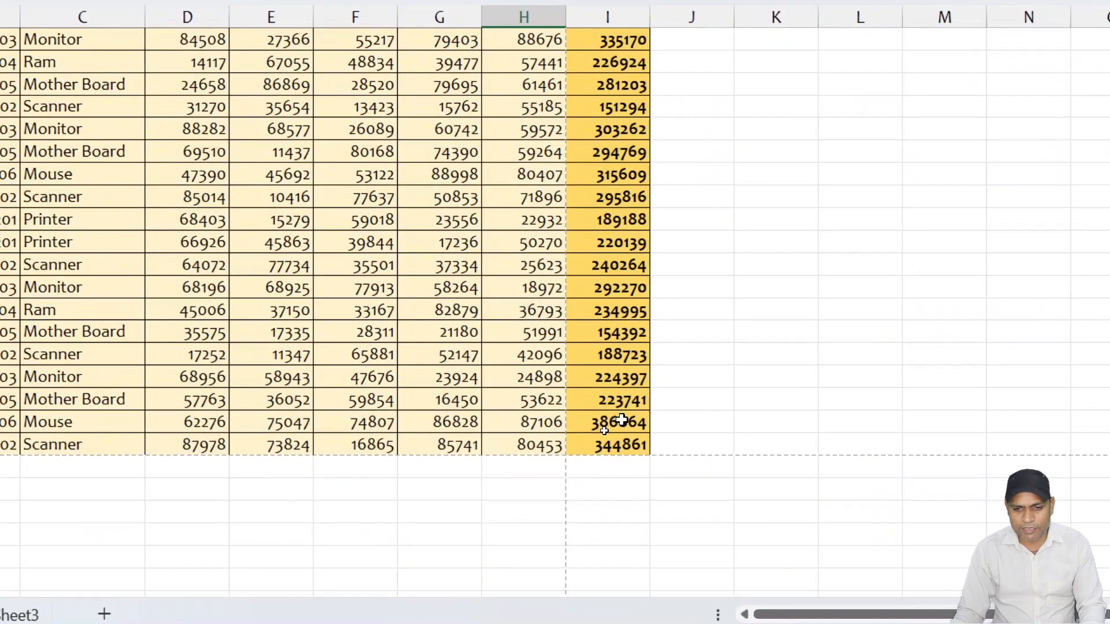
pyautogui.moveTo(593, 402); pyautogui.dragTo(604, 447)
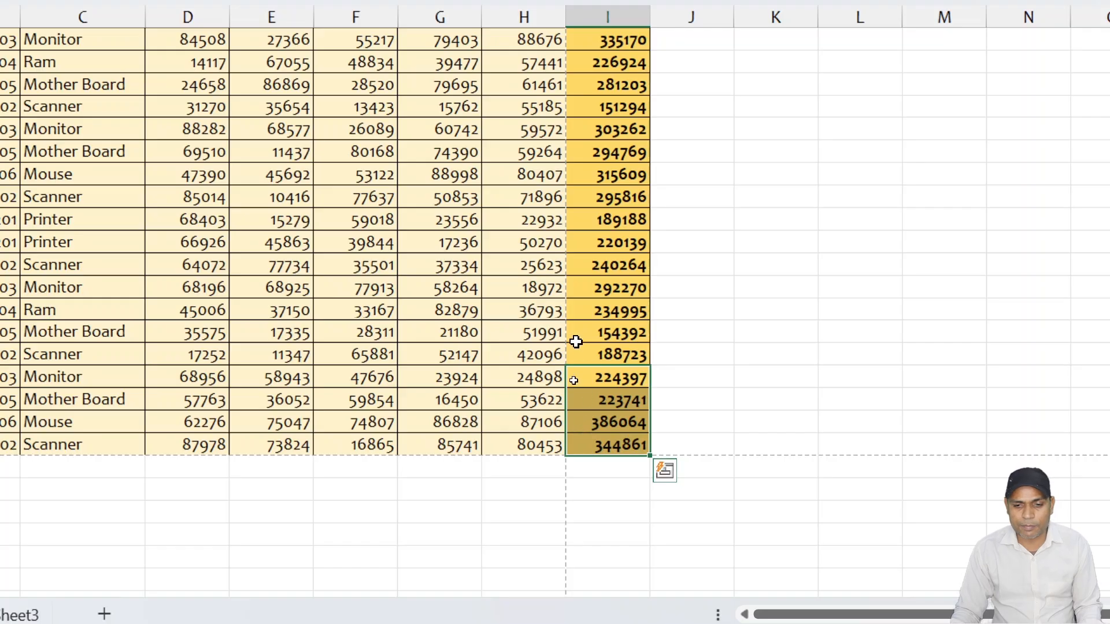
pyautogui.scroll(12, 557, 275)
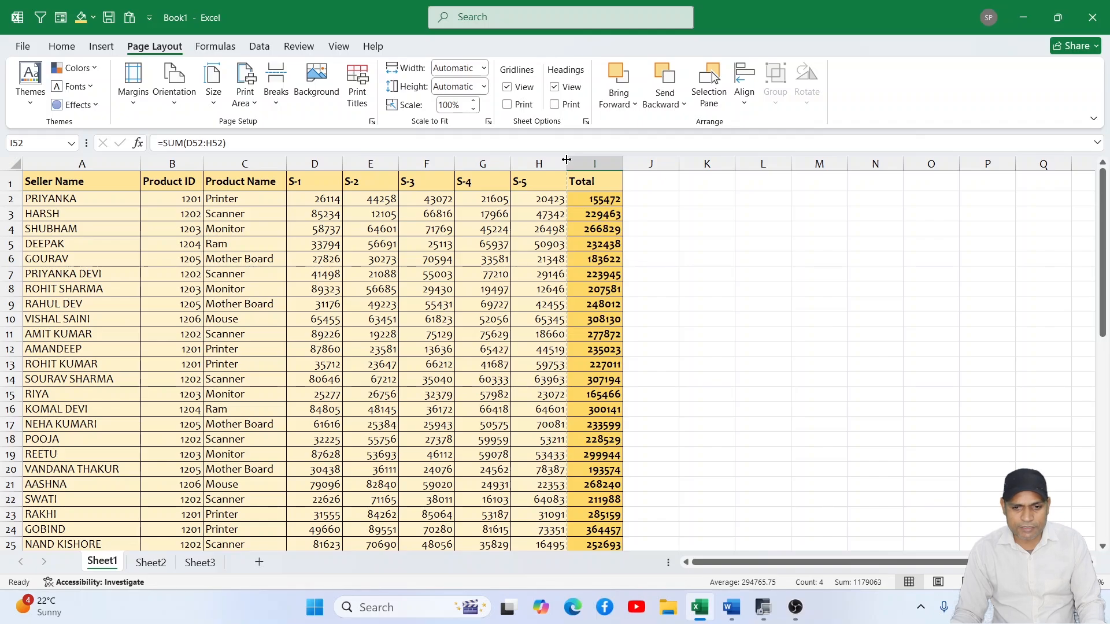
# - Try narrowing the S-4 and S-5 columns to bring the Total column inside the page break, and undo the width change
pyautogui.moveTo(567, 159); pyautogui.dragTo(504, 161)
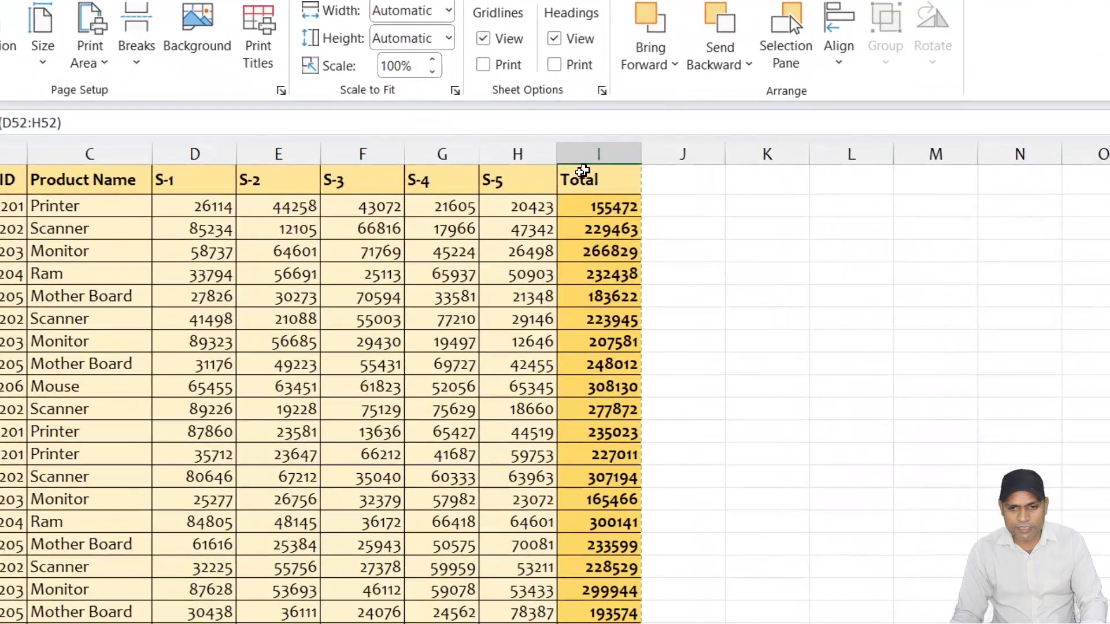
pyautogui.scroll(-4, 653, 254)
pyautogui.scroll(2, 642, 254)
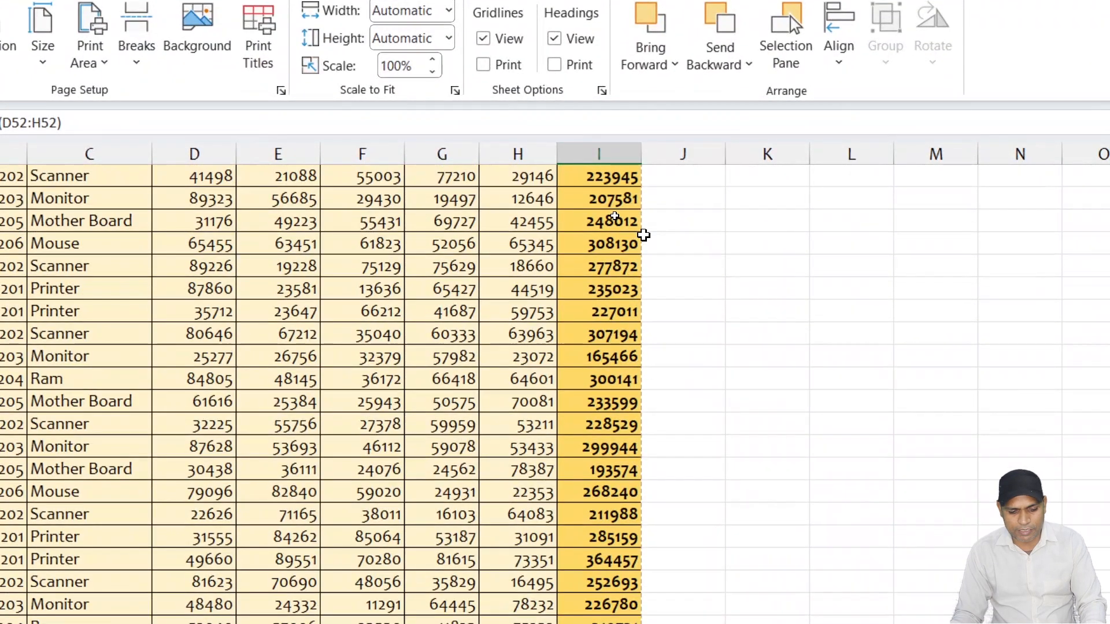
pyautogui.scroll(2, 646, 232)
pyautogui.hotkey('ctrl', 'z')
pyautogui.scroll(13, 646, 226)
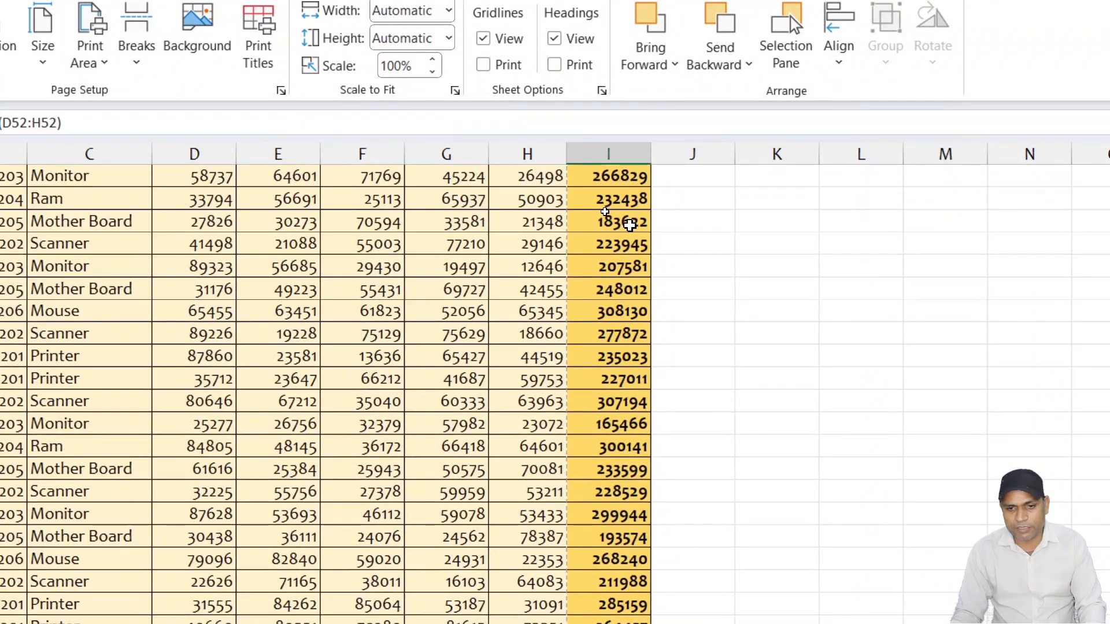
# - Examine the page-break lines at the end of the data and select the last Total cell, I55
pyautogui.scroll(-16, 629, 227)
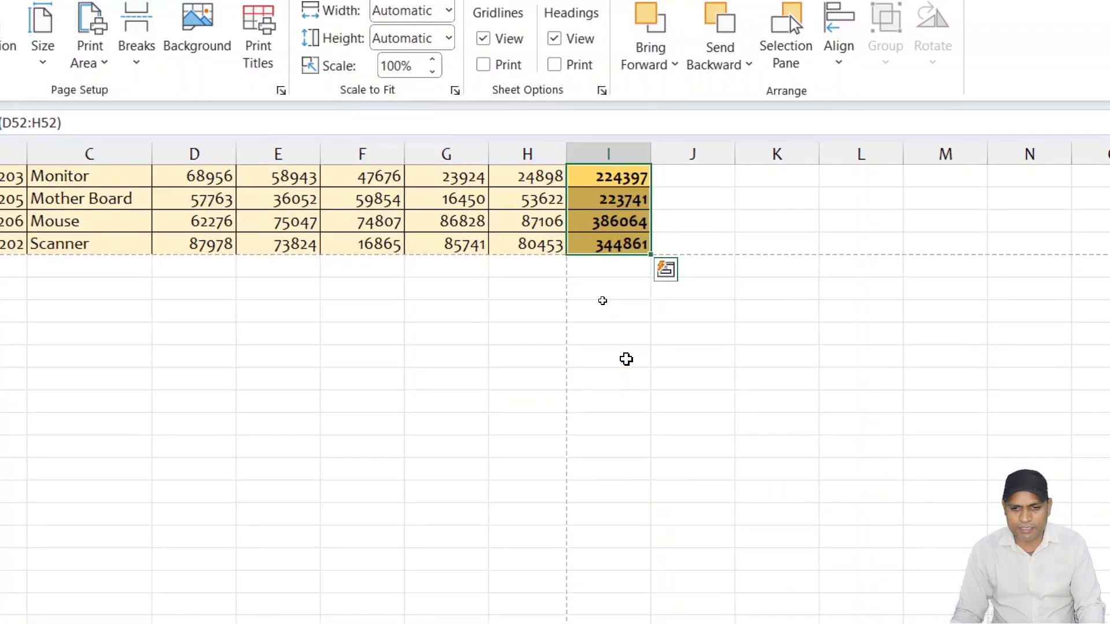
pyautogui.click(613, 310)
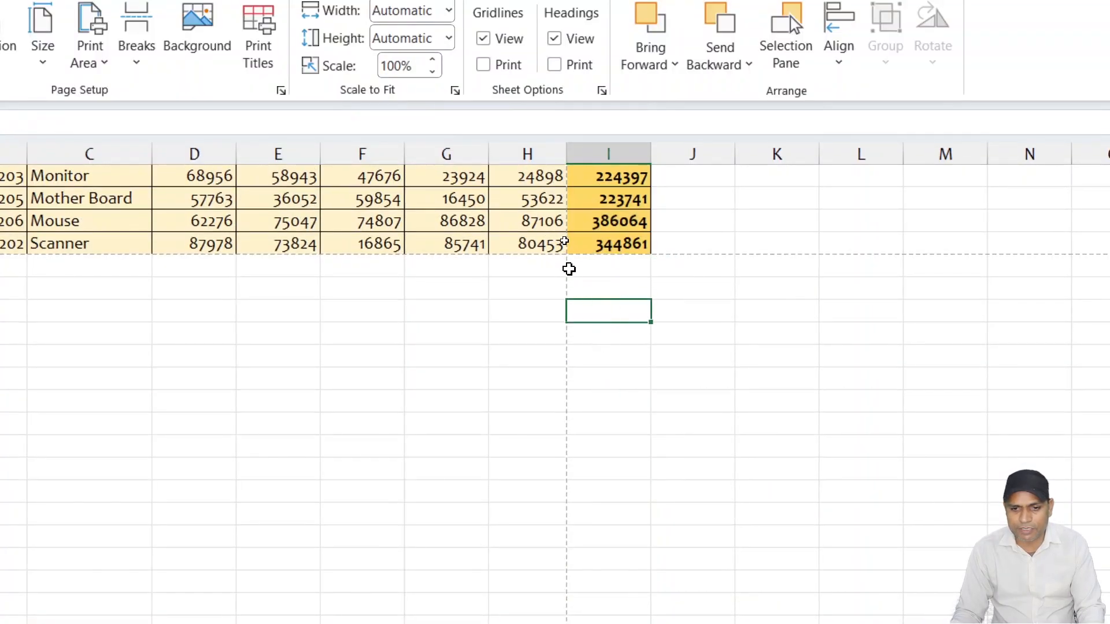
pyautogui.click(608, 242)
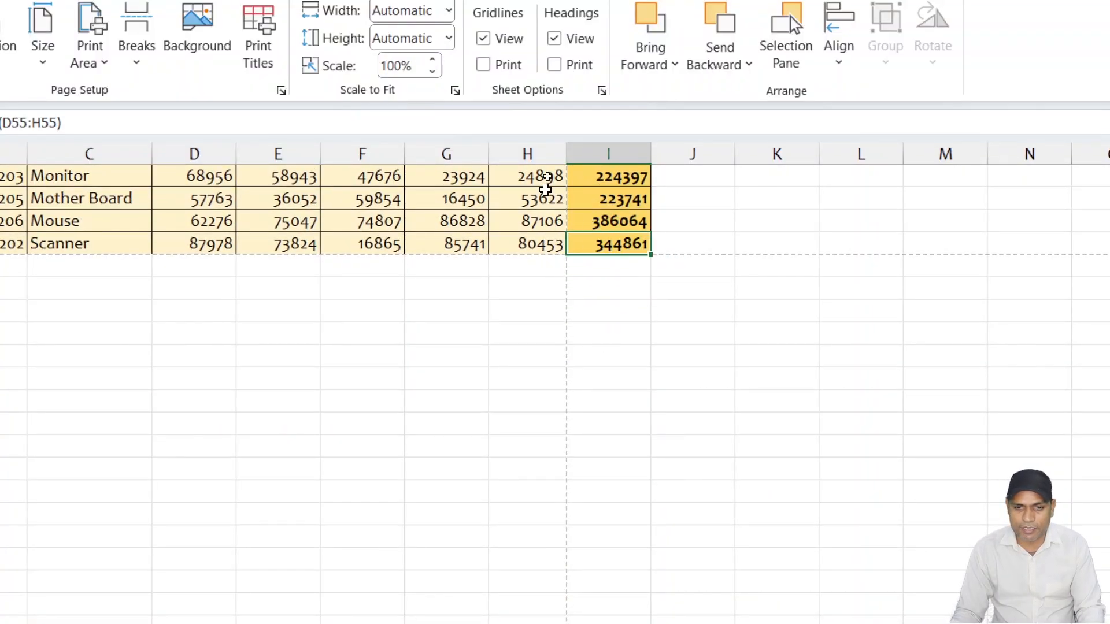
# - Narrow the S-4 and S-5 columns until the Total column falls inside the vertical page-break line
pyautogui.moveTo(563, 151); pyautogui.dragTo(560, 151)
pyautogui.moveTo(485, 154); pyautogui.dragTo(480, 154)
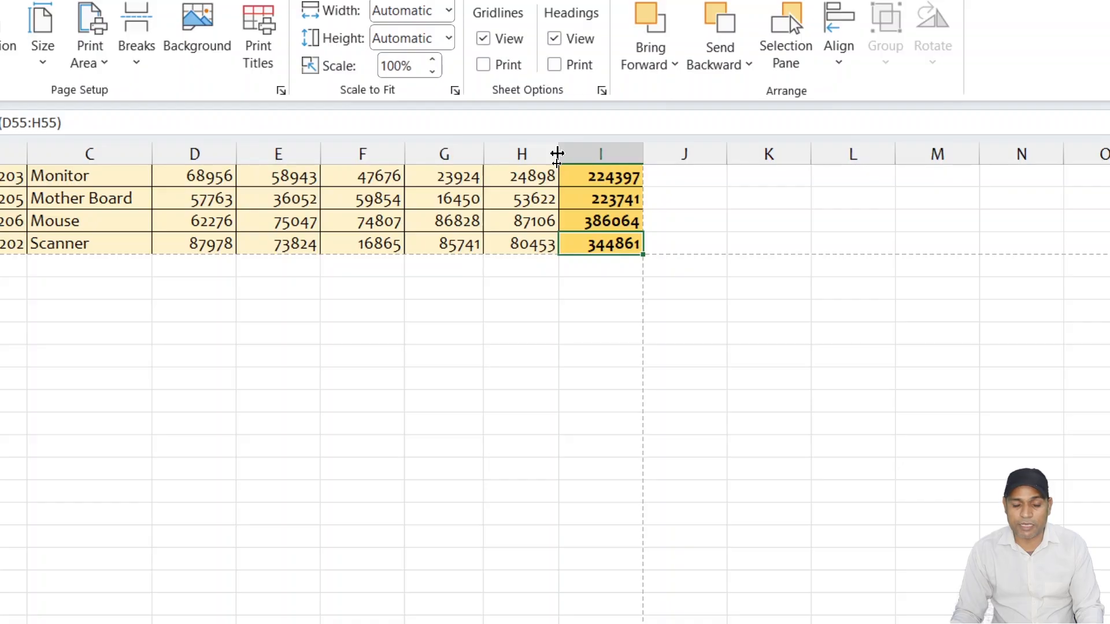
pyautogui.moveTo(488, 154); pyautogui.dragTo(493, 154)
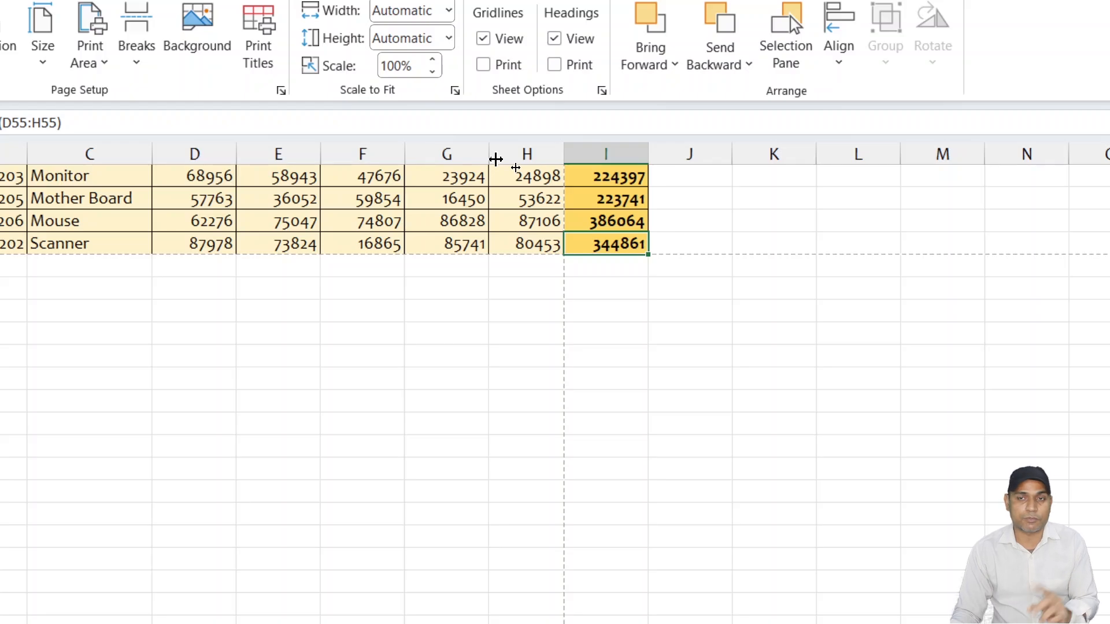
pyautogui.moveTo(496, 158); pyautogui.dragTo(486, 157)
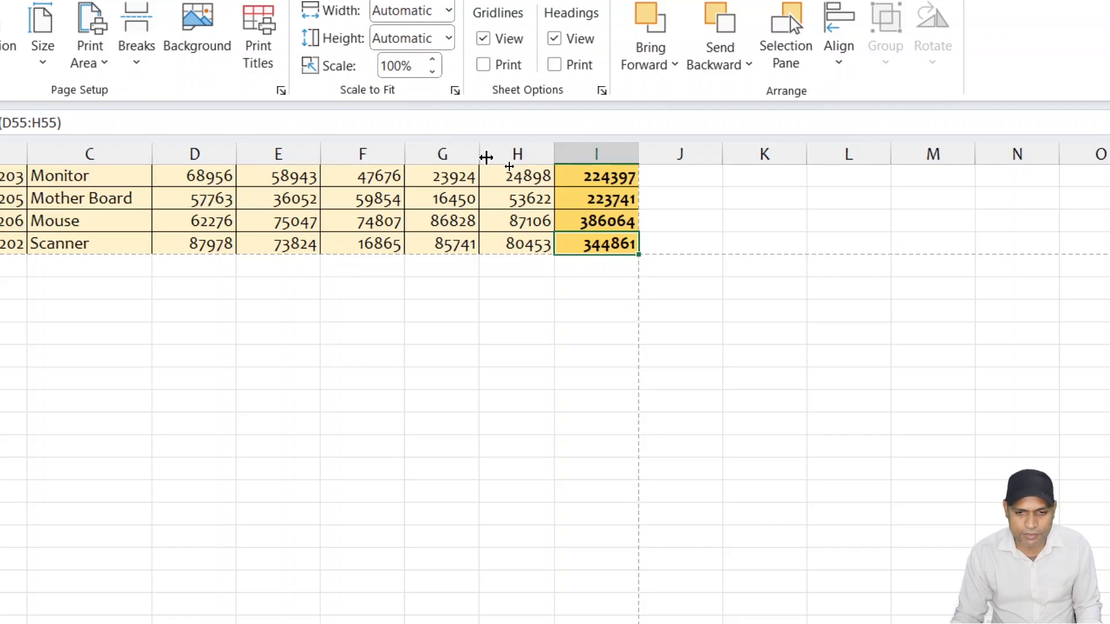
pyautogui.moveTo(486, 157); pyautogui.dragTo(491, 155)
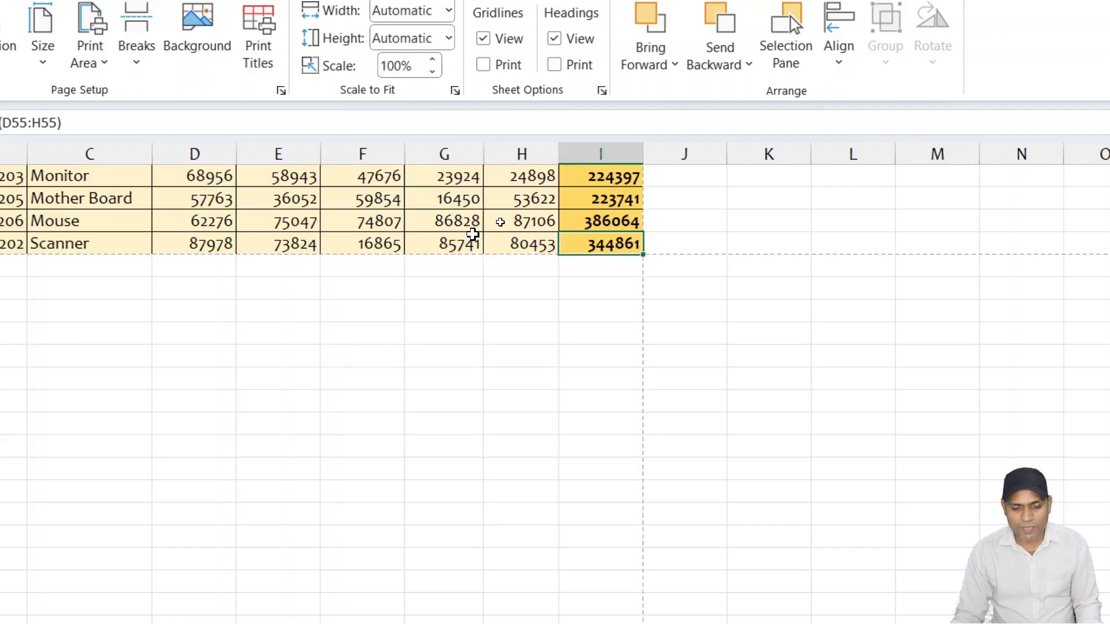
# - Go back to the start of the seller data, check it in the print preview, and return to the sheet
pyautogui.scroll(18, 454, 287)
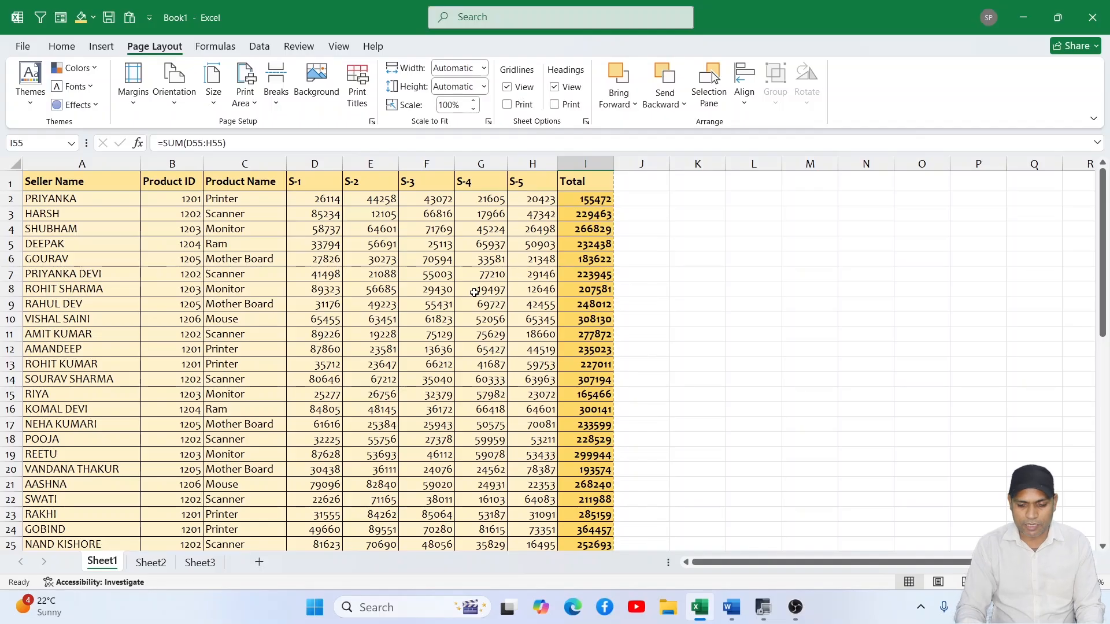
pyautogui.hotkey('ctrl', 'p')
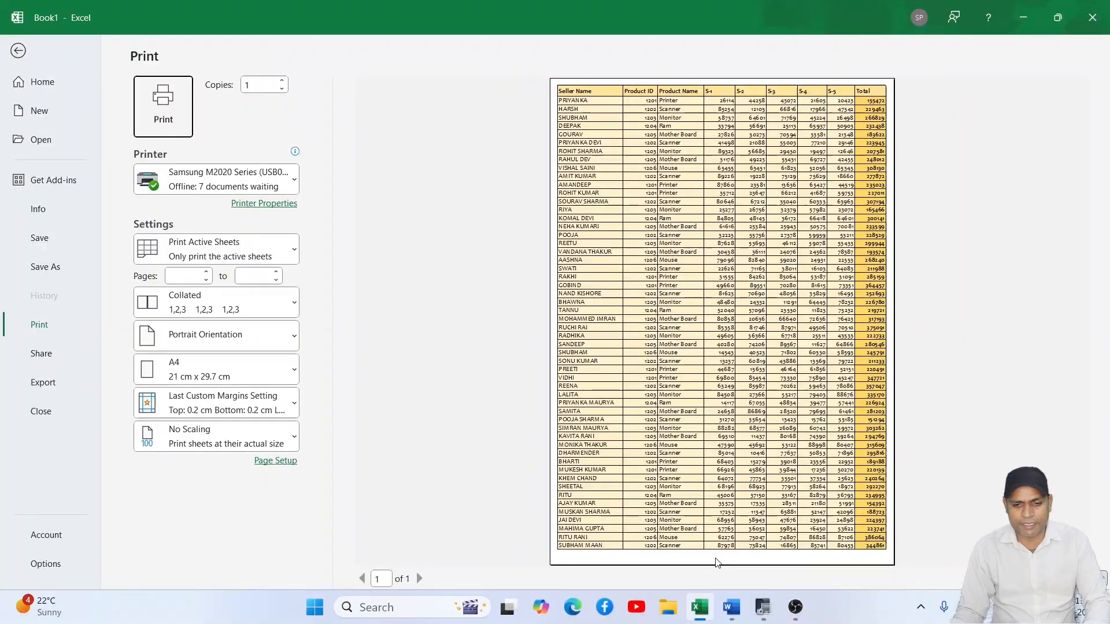
pyautogui.click(22, 54)
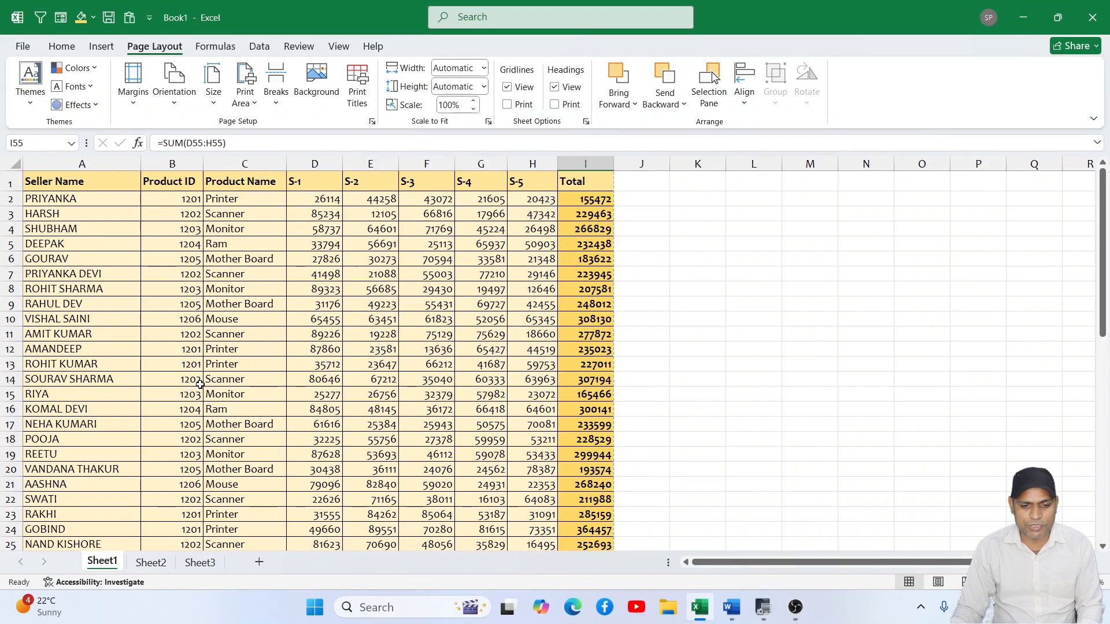
# - Increase the heights of rows 53, 54 and 55 at the end of the seller table
pyautogui.scroll(-12, 200, 384)
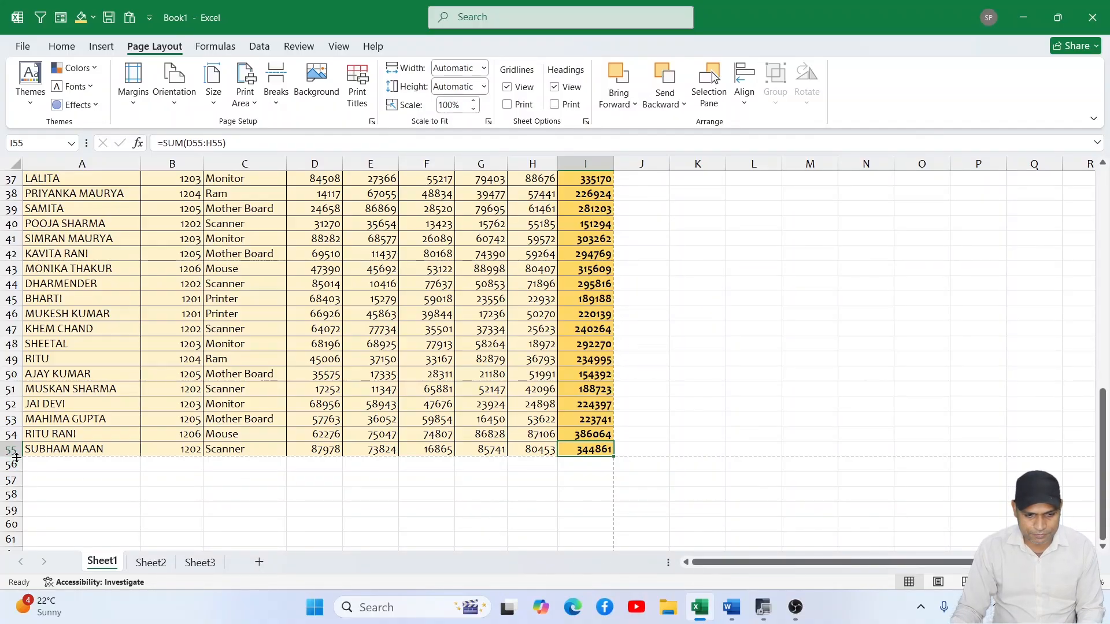
pyautogui.moveTo(15, 457); pyautogui.dragTo(18, 432)
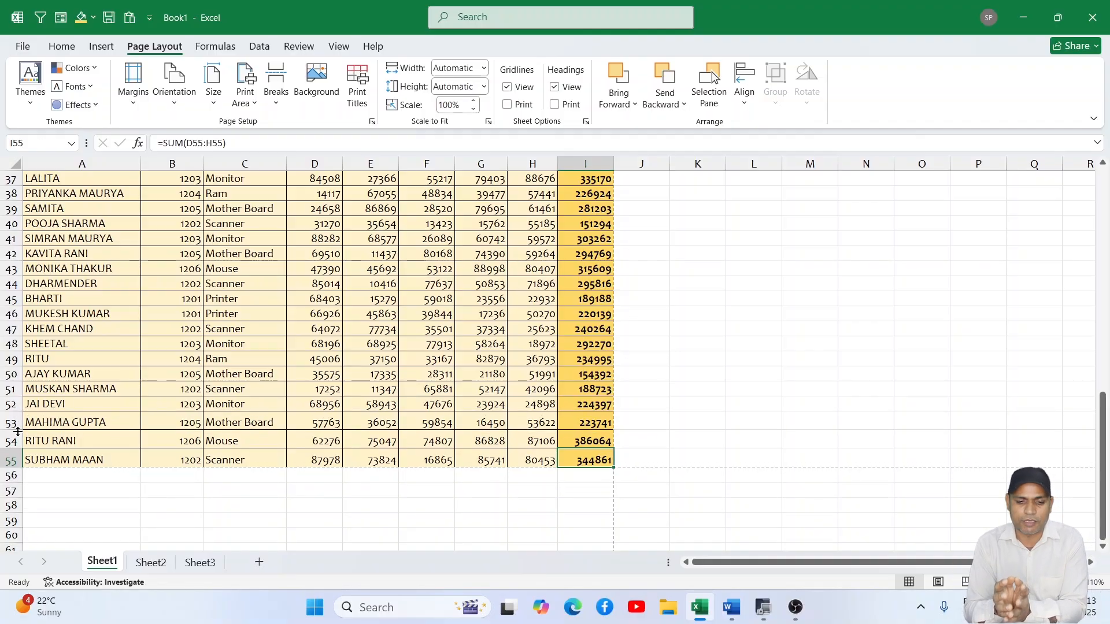
# - Select the whole seller table A1:I55, view the Row Height option among the cell size settings, and close them unchanged
pyautogui.scroll(6, 111, 351)
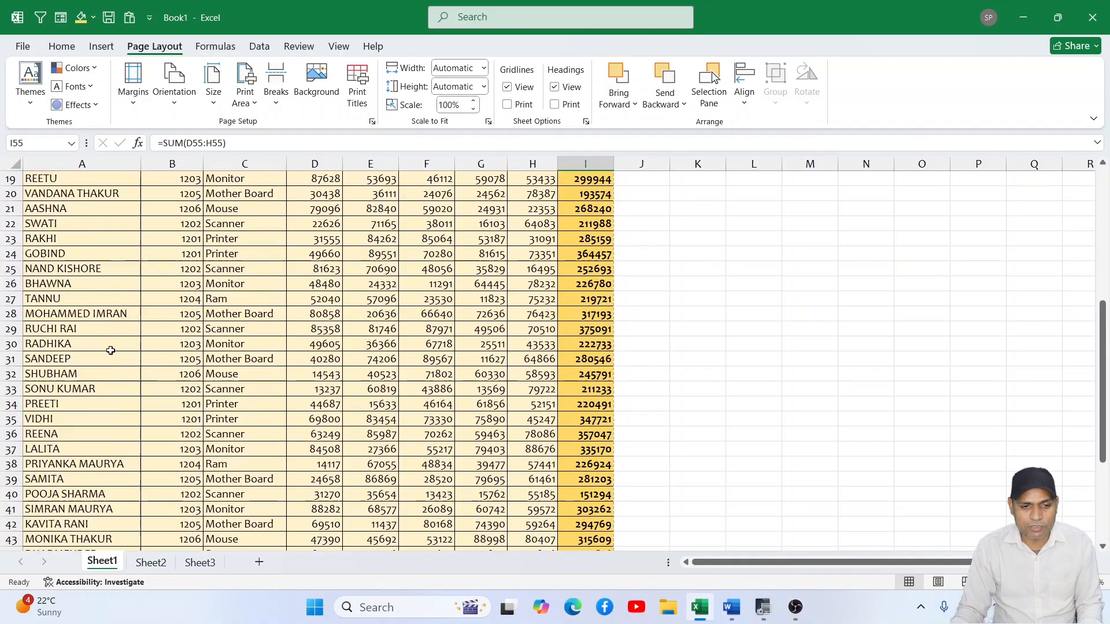
pyautogui.scroll(6, 111, 351)
pyautogui.moveTo(51, 184); pyautogui.dragTo(572, 506)
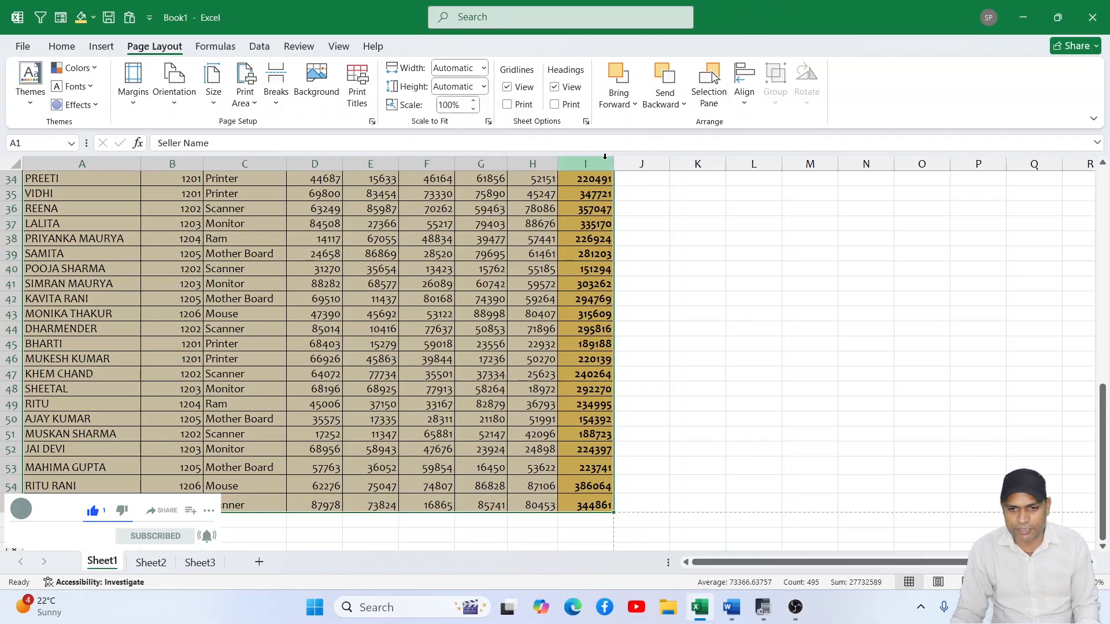
pyautogui.click(62, 46)
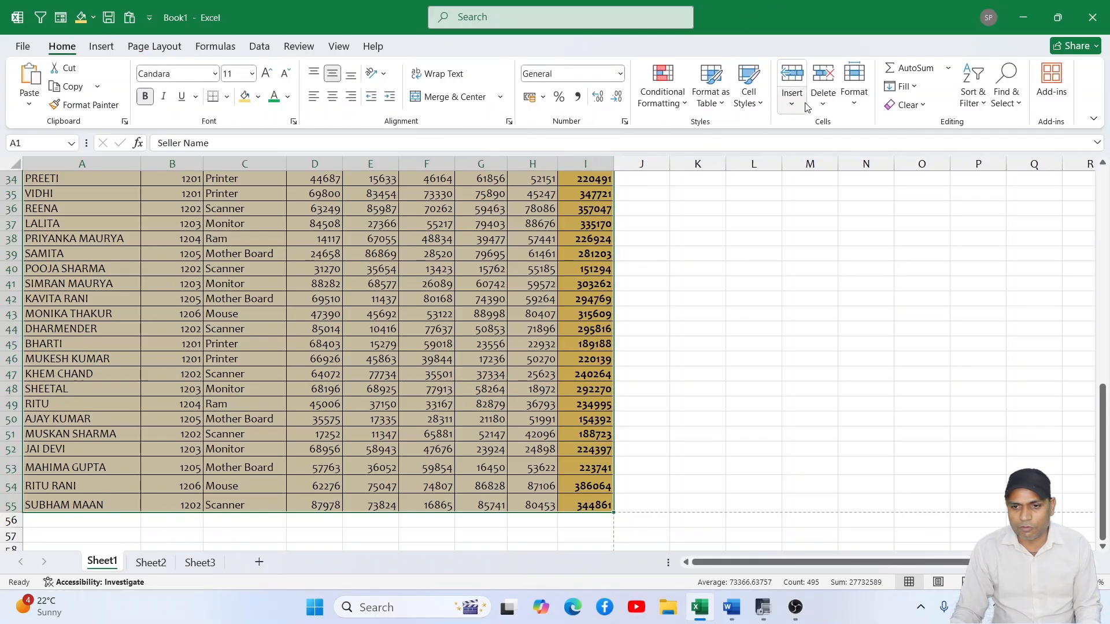
pyautogui.click(854, 83)
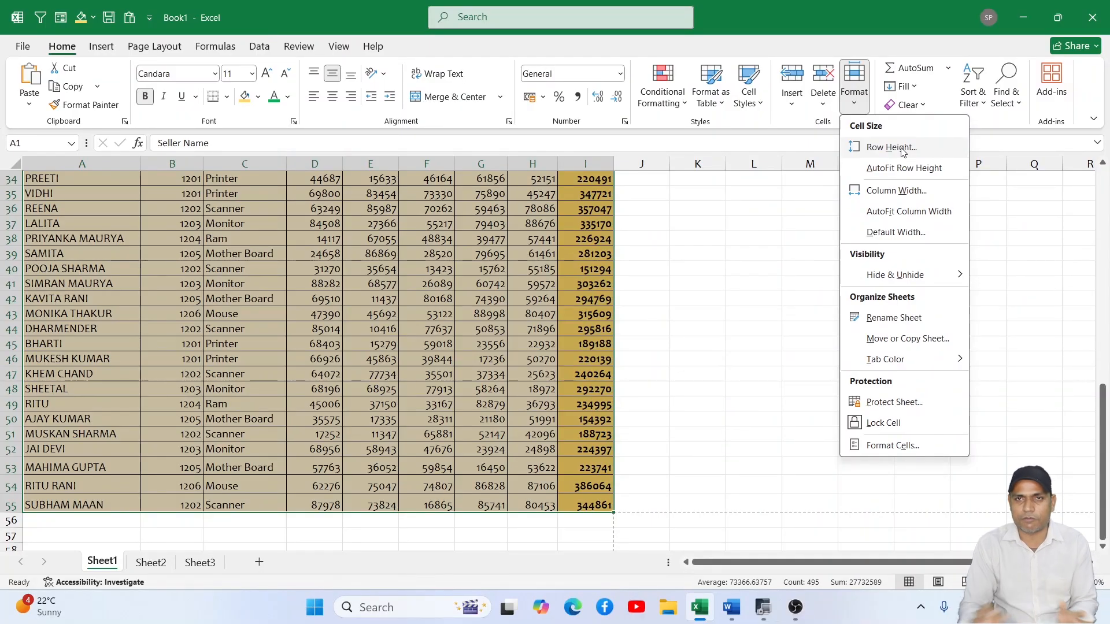
pyautogui.click(678, 332)
pyautogui.click(640, 333)
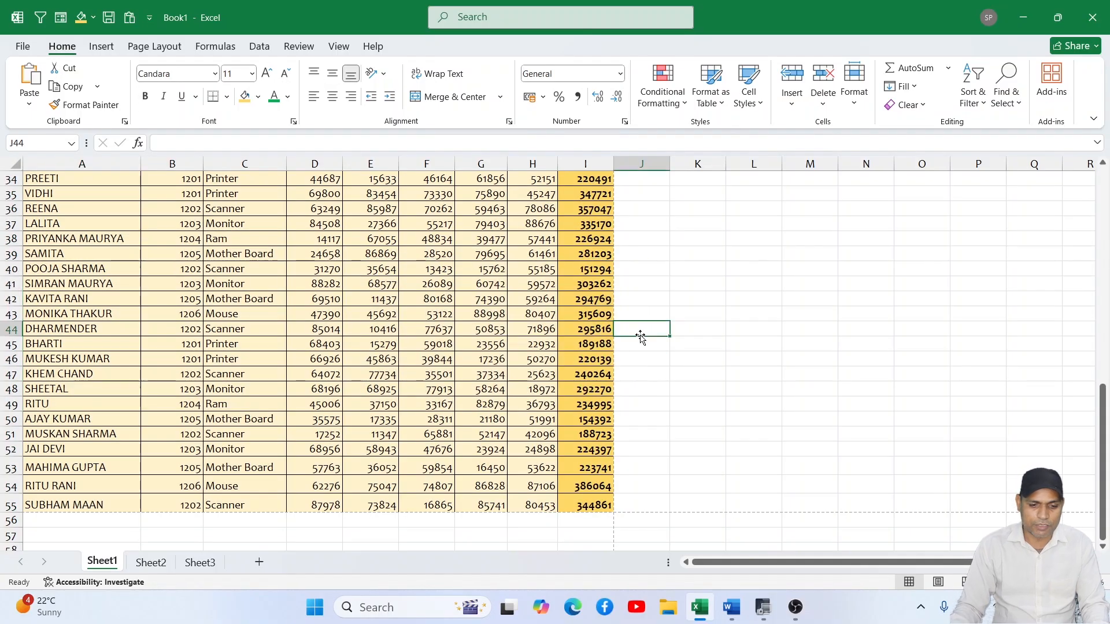
# - Check the portrait page with the taller last rows in the print preview twice, returning to the sheet each time
pyautogui.hotkey('ctrl', 'p')
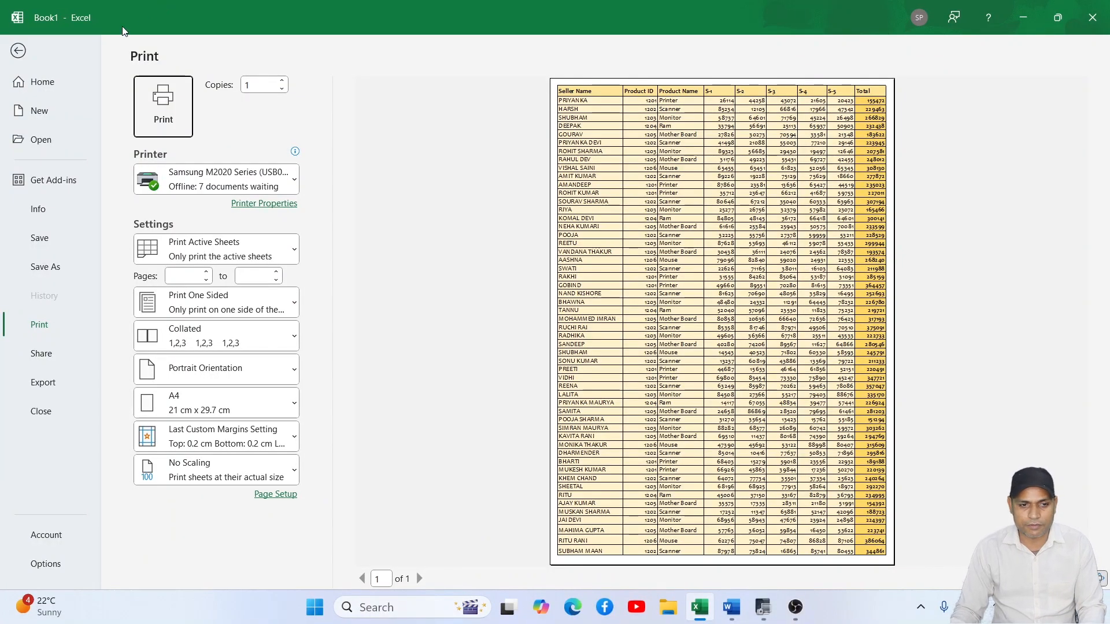
pyautogui.click(30, 50)
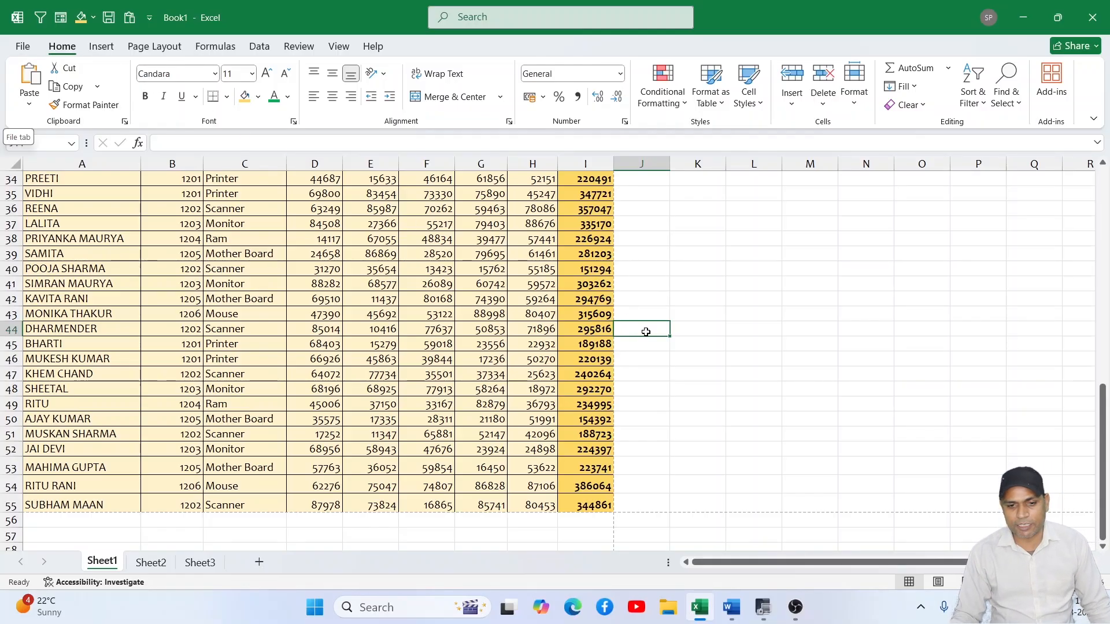
pyautogui.scroll(7, 665, 330)
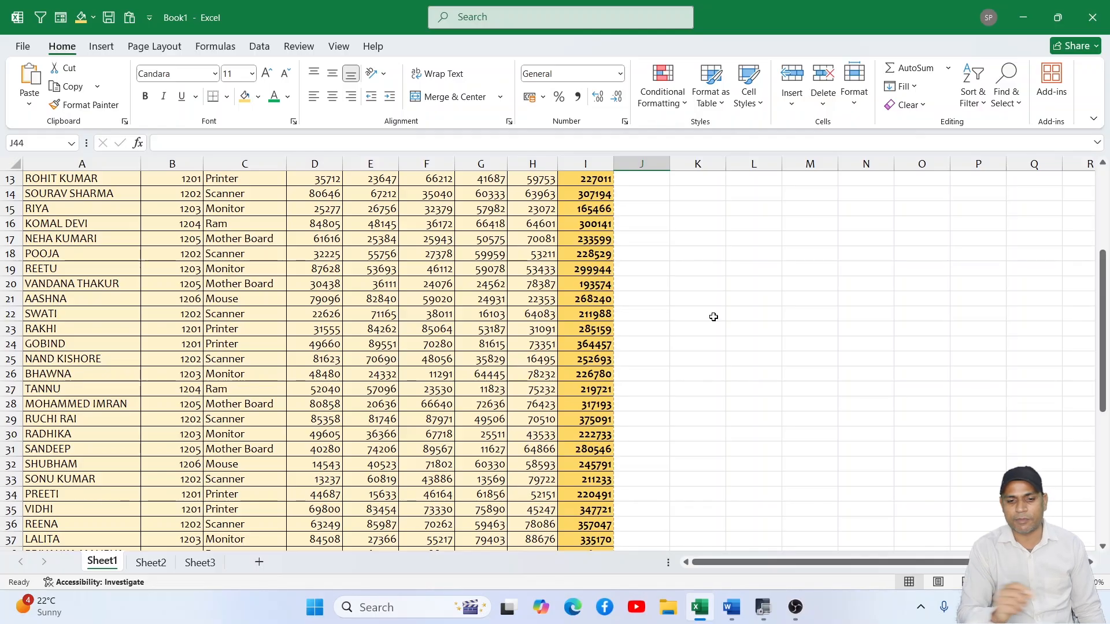
pyautogui.click(163, 51)
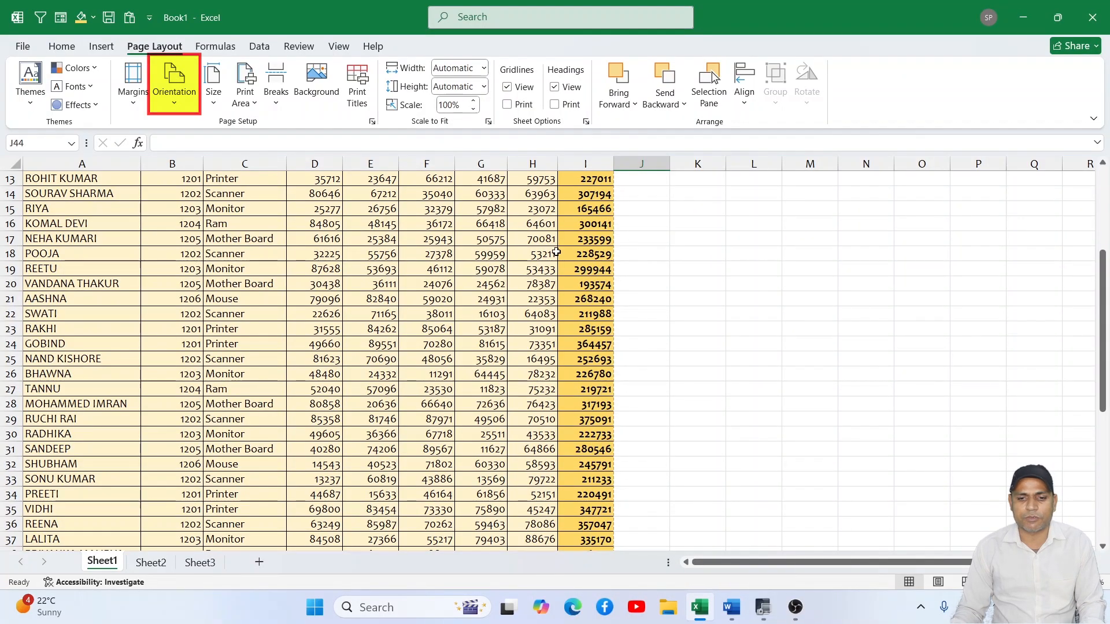
pyautogui.click(673, 288)
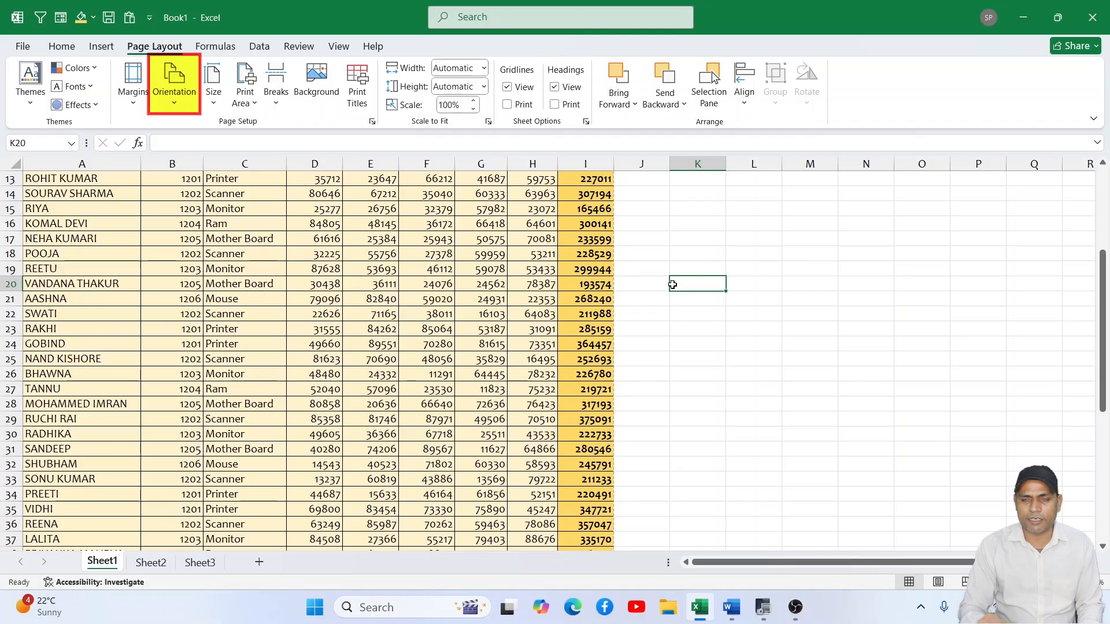
pyautogui.hotkey('ctrl', 'p')
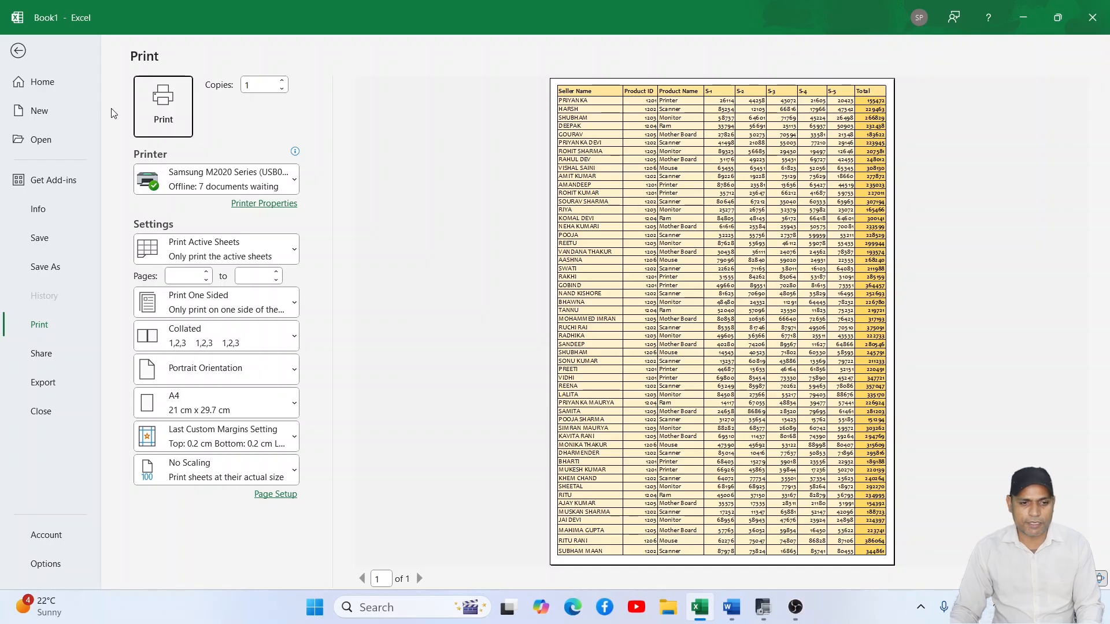
pyautogui.click(18, 51)
# - Set the page orientation to Landscape and check the layout in the print preview
pyautogui.click(174, 87)
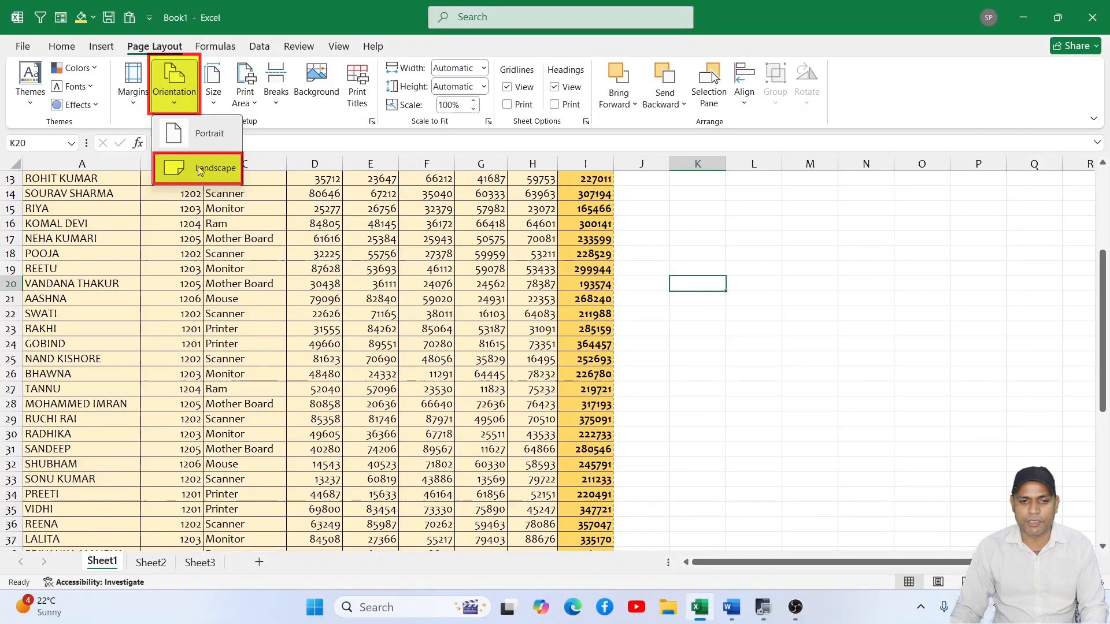
pyautogui.click(199, 168)
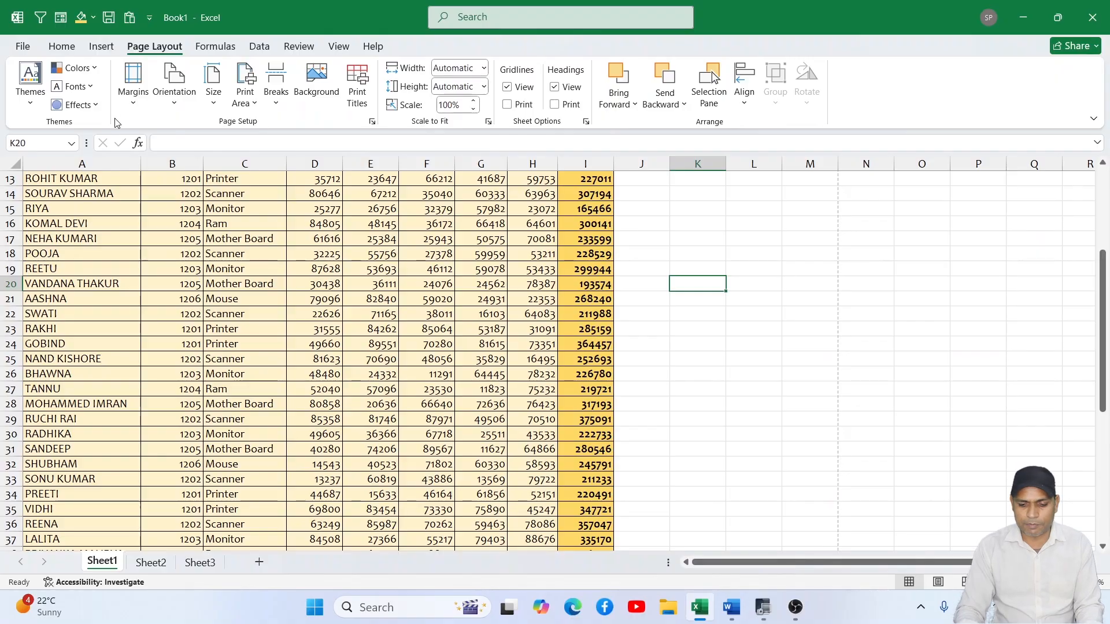
pyautogui.hotkey('ctrl', 'p')
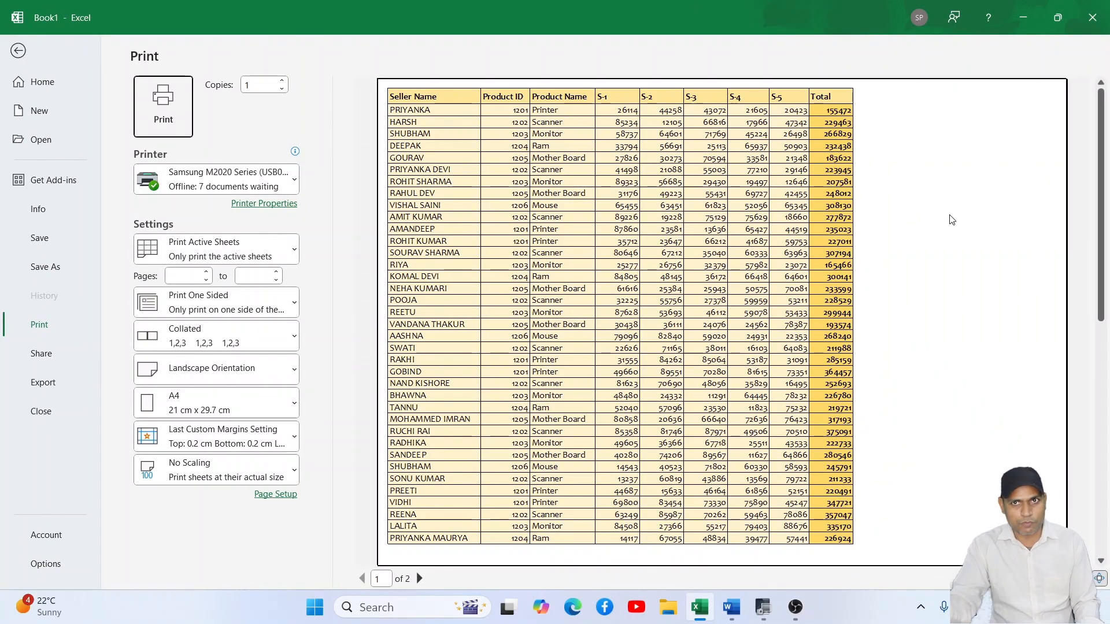
pyautogui.click(19, 50)
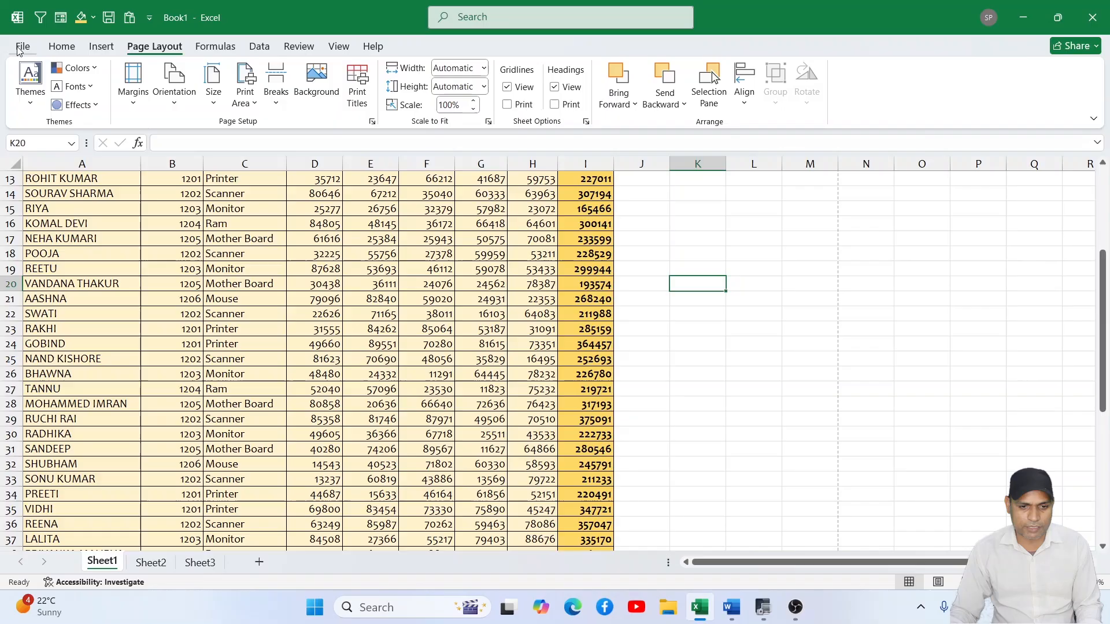
# - Choose A4, 21 cm x 29.7 cm, as the paper size
pyautogui.click(214, 84)
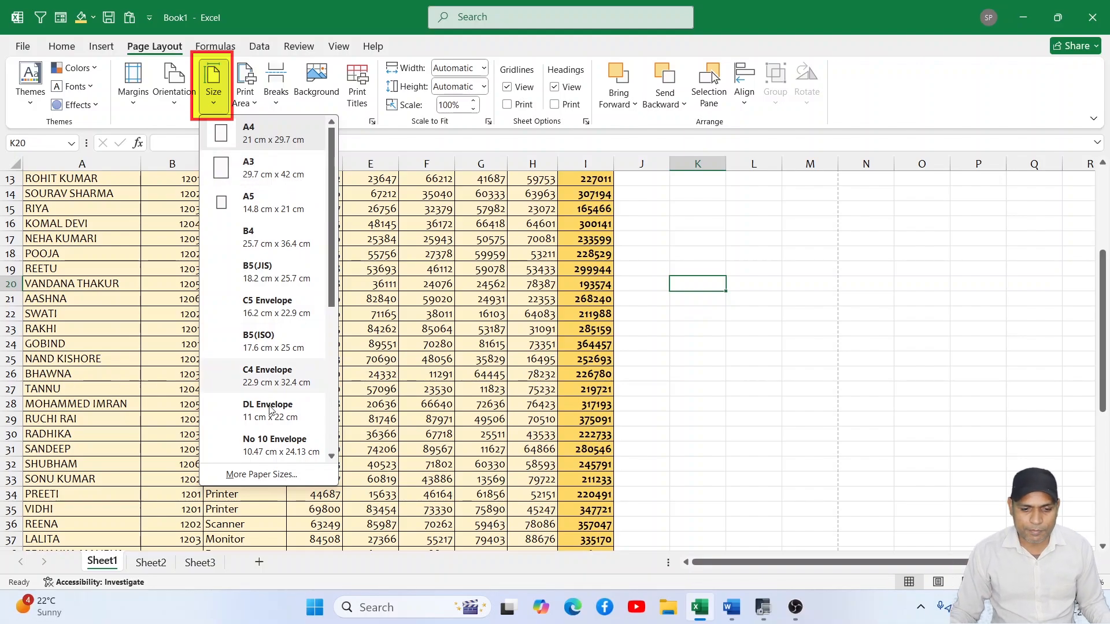
pyautogui.click(259, 140)
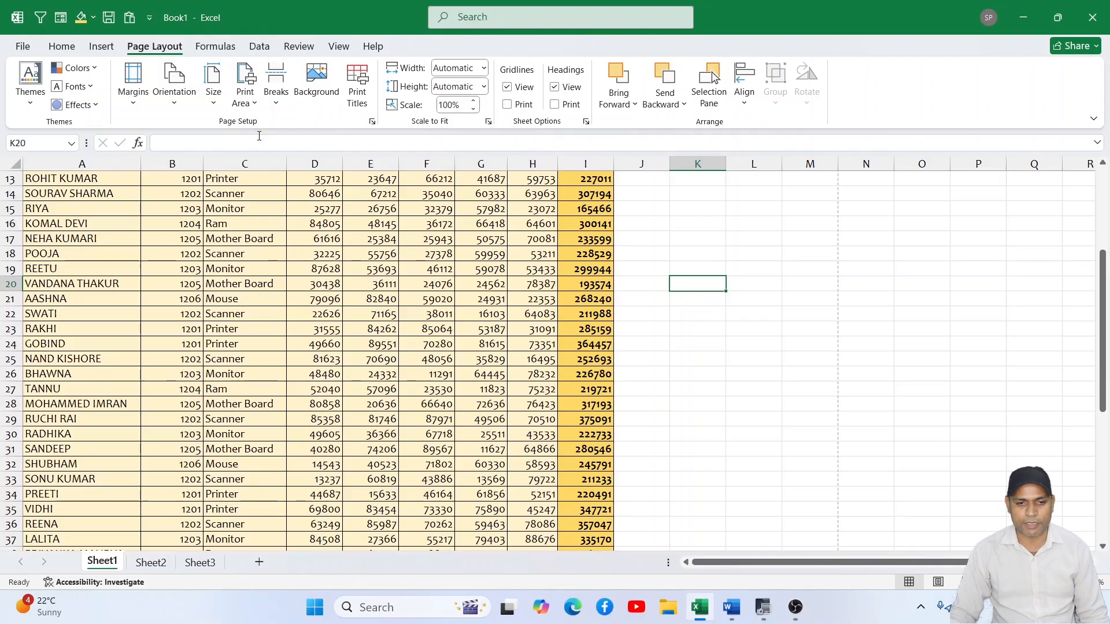
# - Set the last seller rows, A48:I55, as the print area and check them in the print preview
pyautogui.click(255, 106)
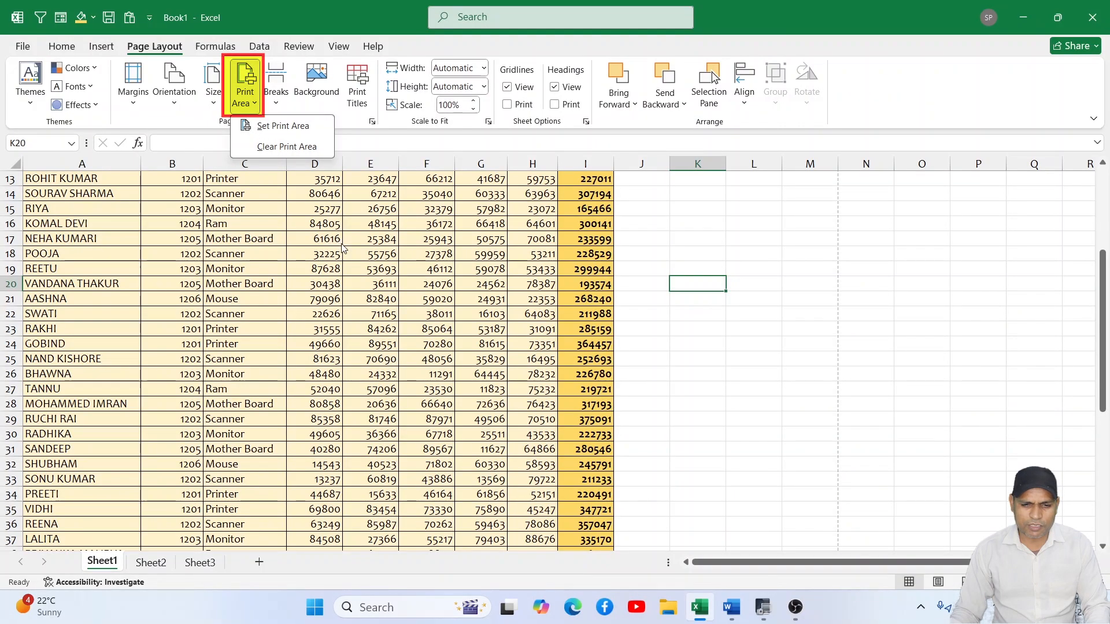
pyautogui.scroll(4, 344, 243)
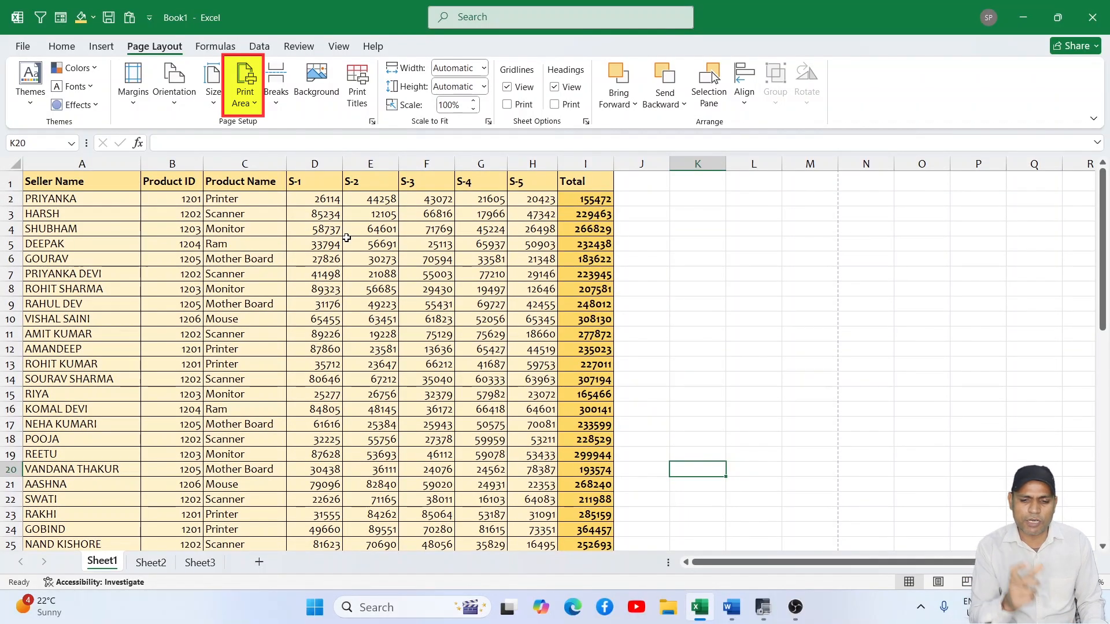
pyautogui.scroll(-13, 100, 325)
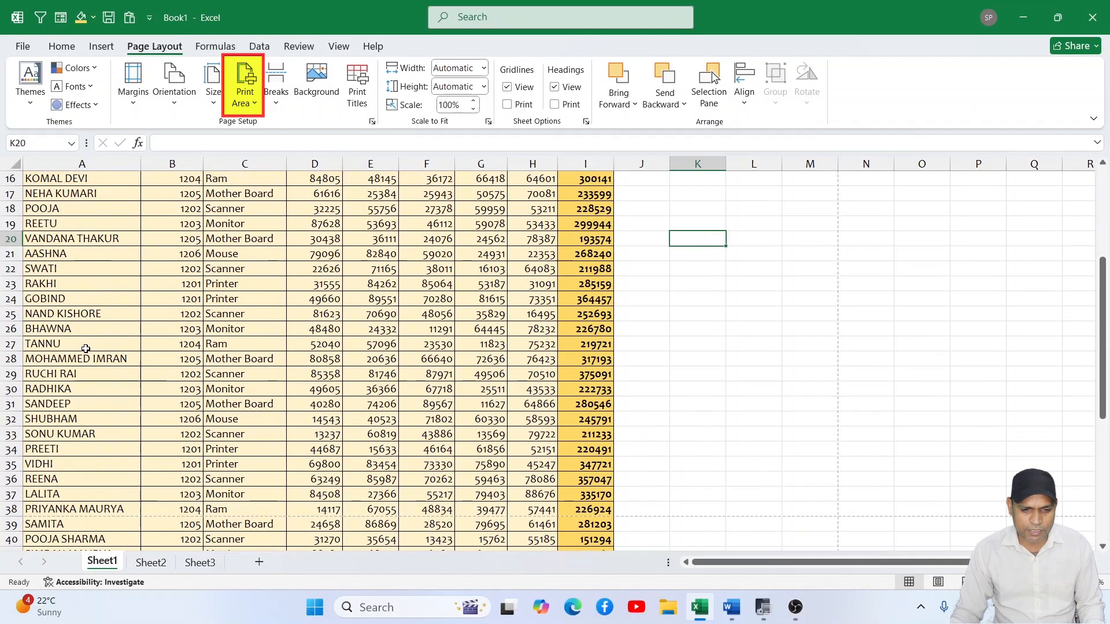
pyautogui.moveTo(59, 298); pyautogui.dragTo(575, 405)
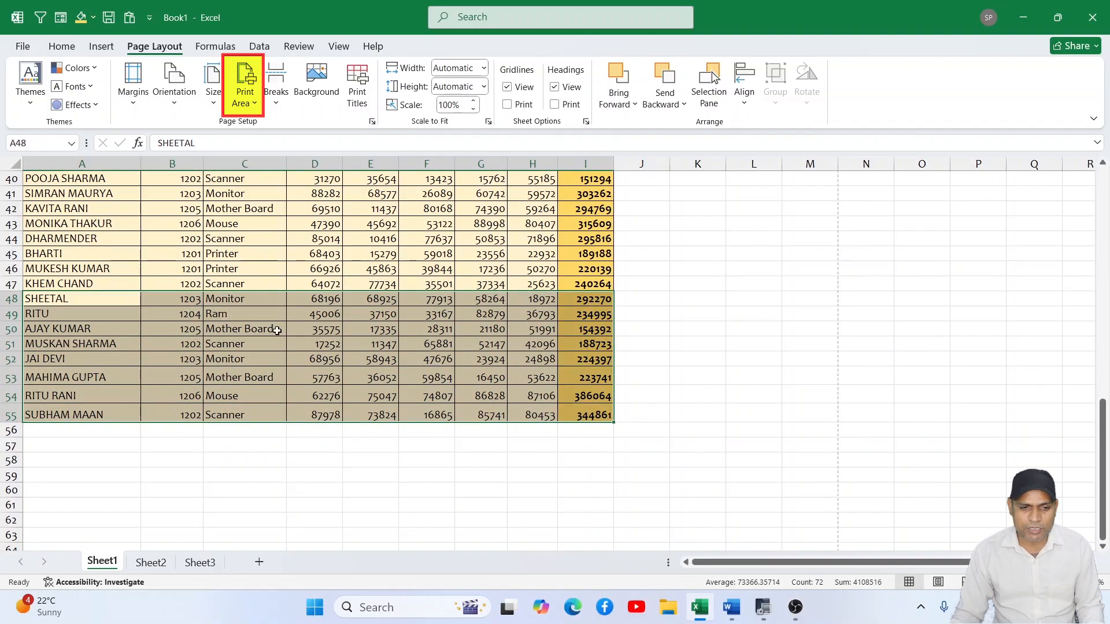
pyautogui.click(214, 104)
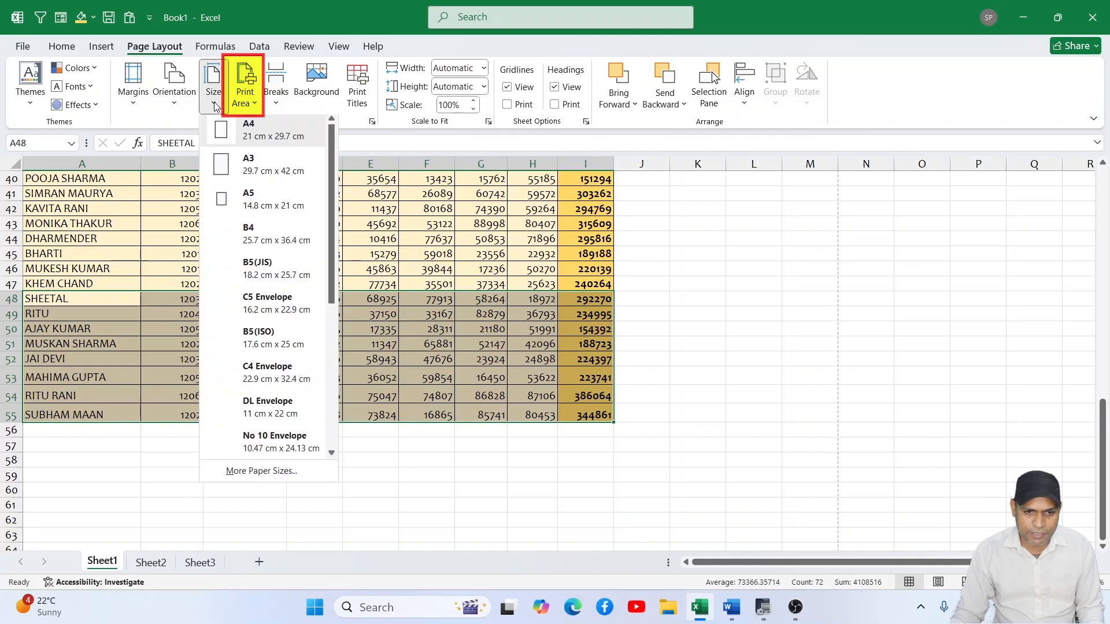
pyautogui.click(245, 97)
pyautogui.click(282, 132)
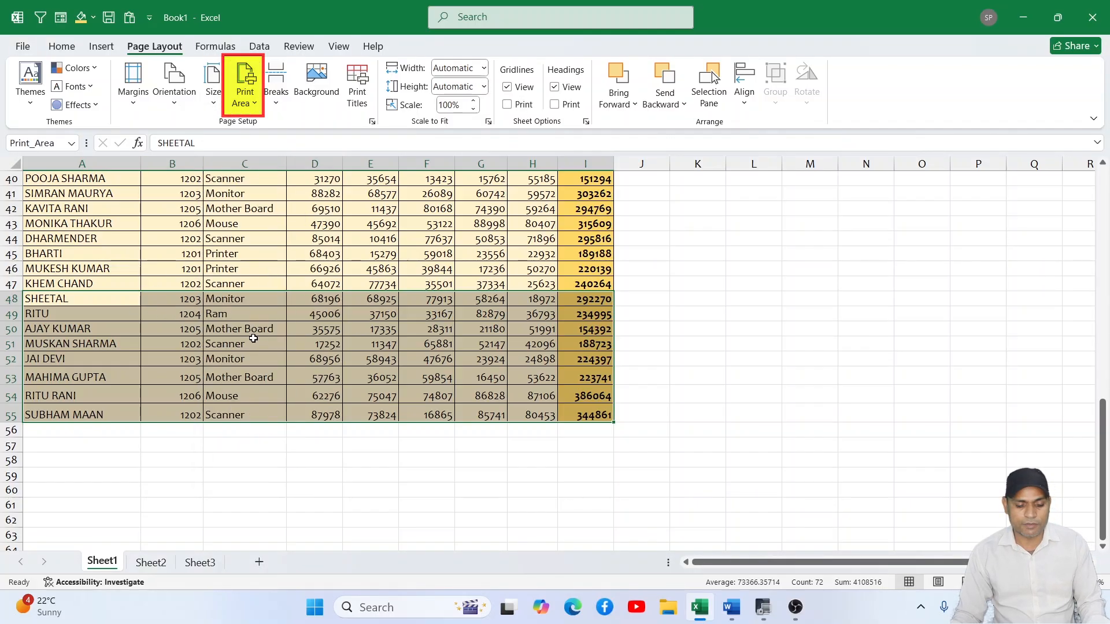
pyautogui.hotkey('ctrl', 'p')
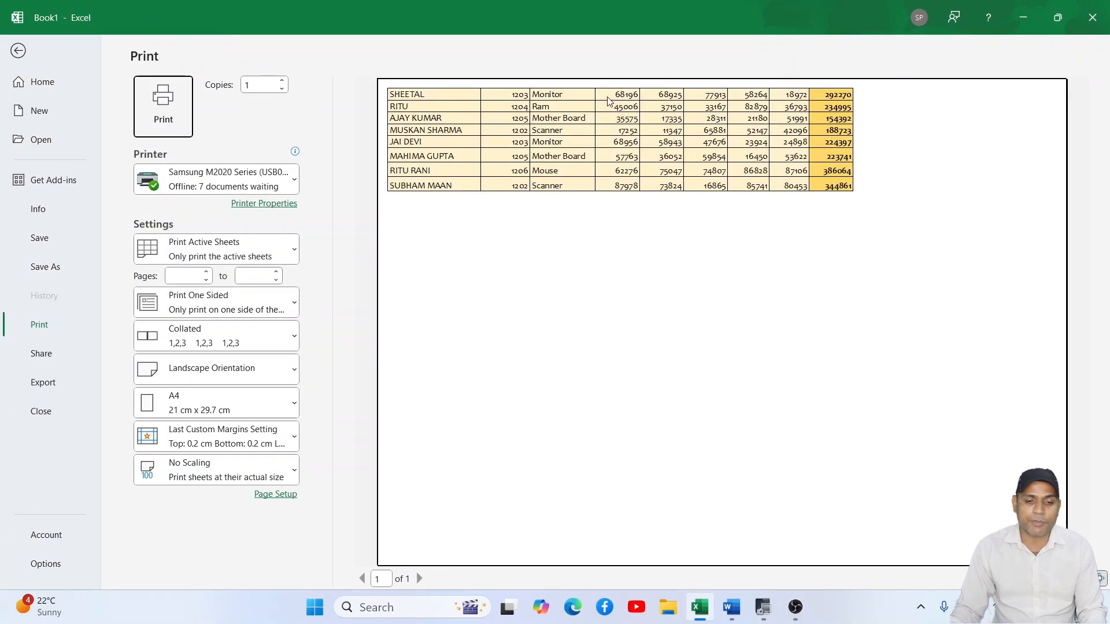
pyautogui.click(18, 51)
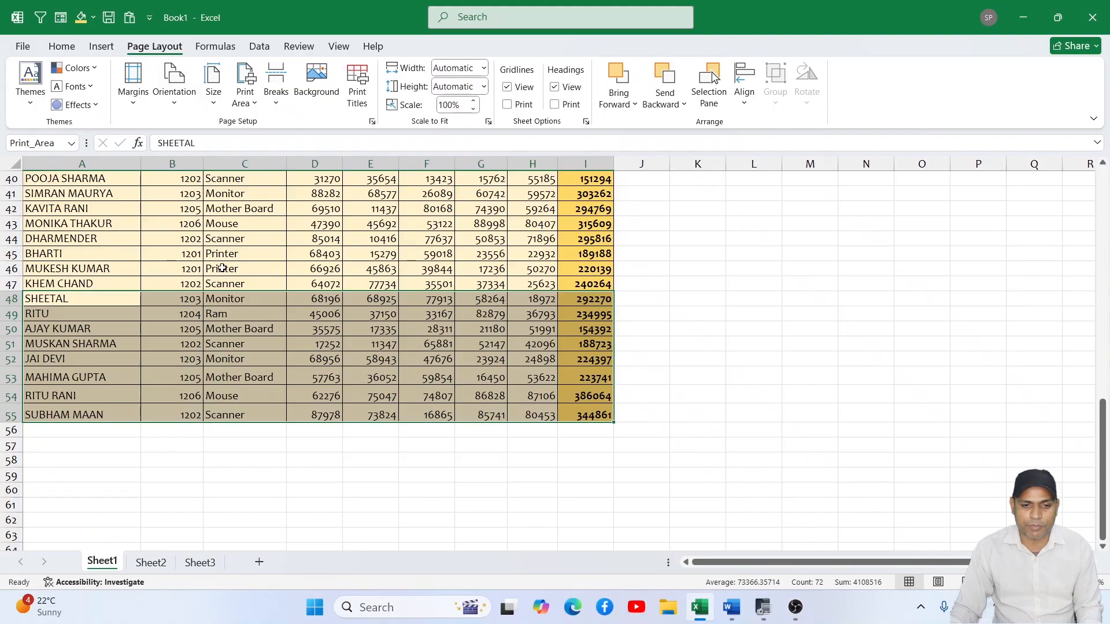
# - Review the print area options and check the set seller rows in the print preview, returning to the sheet
pyautogui.click(248, 104)
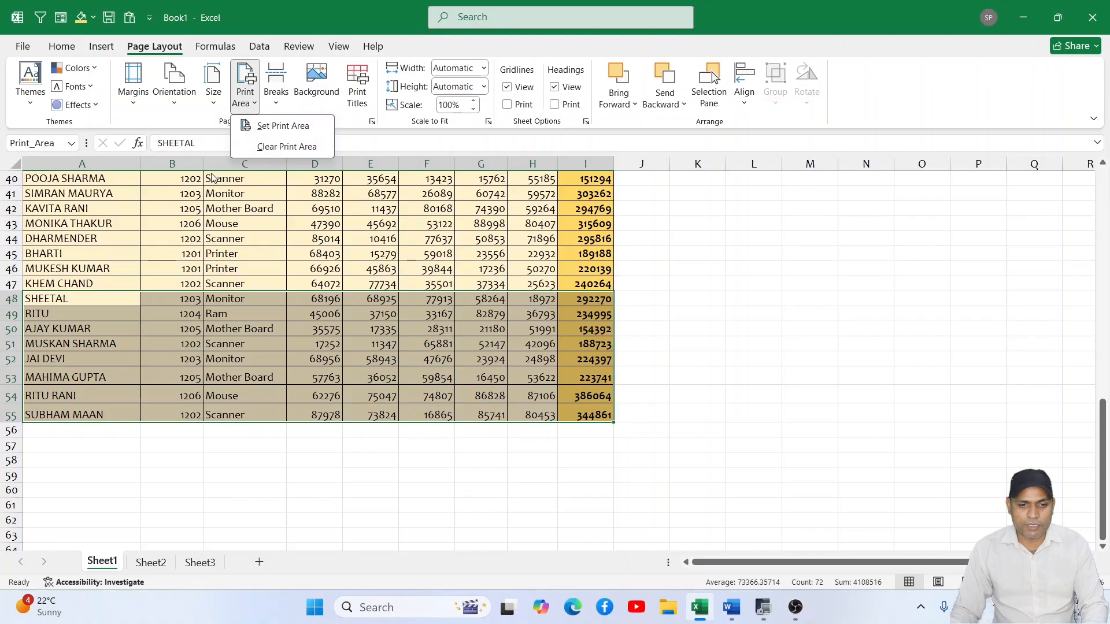
pyautogui.click(140, 122)
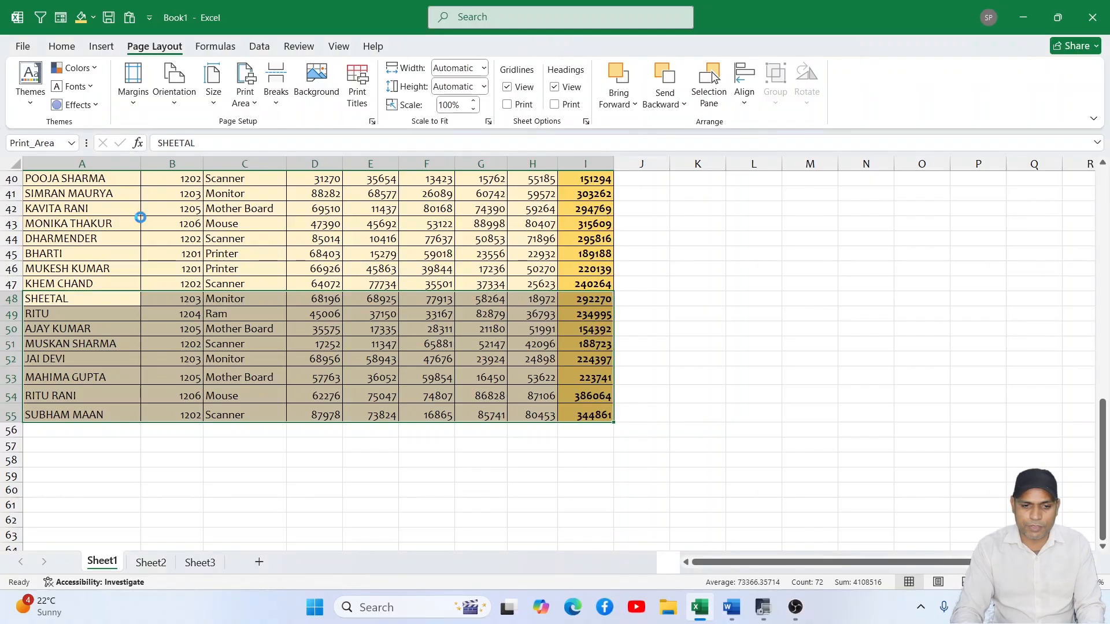
pyautogui.hotkey('ctrl', 'p')
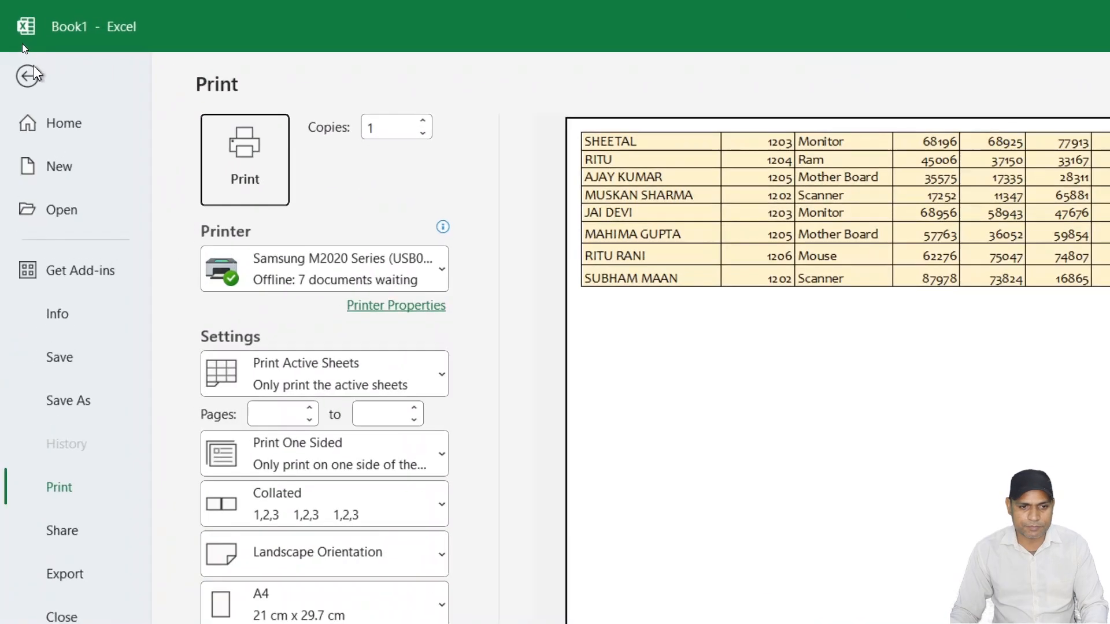
pyautogui.click(18, 51)
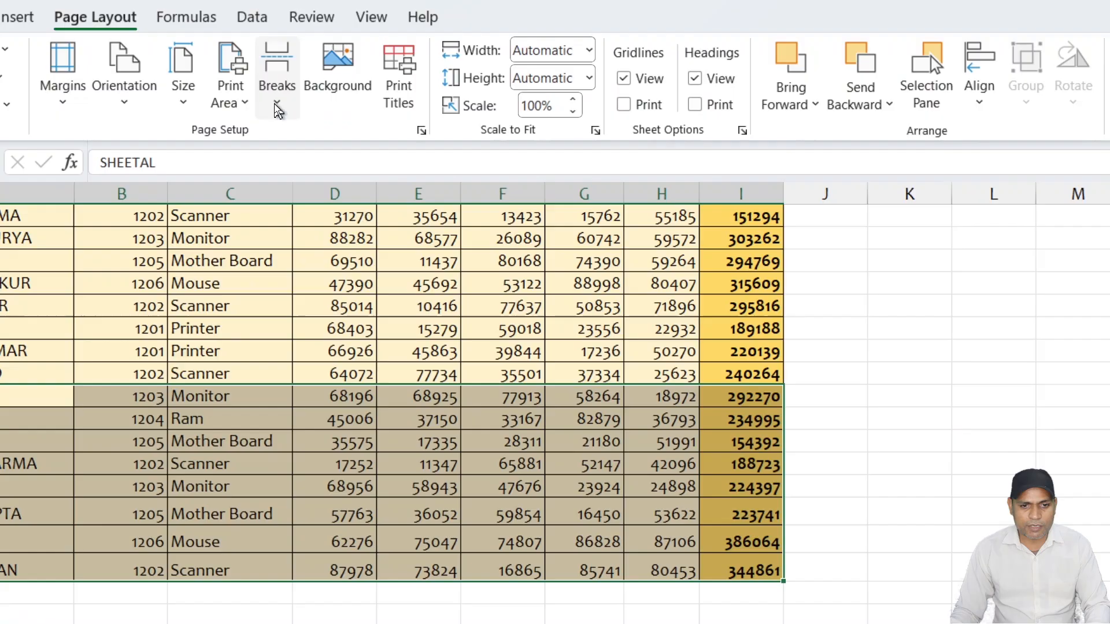
# - Clear the sheet's print area
pyautogui.click(276, 107)
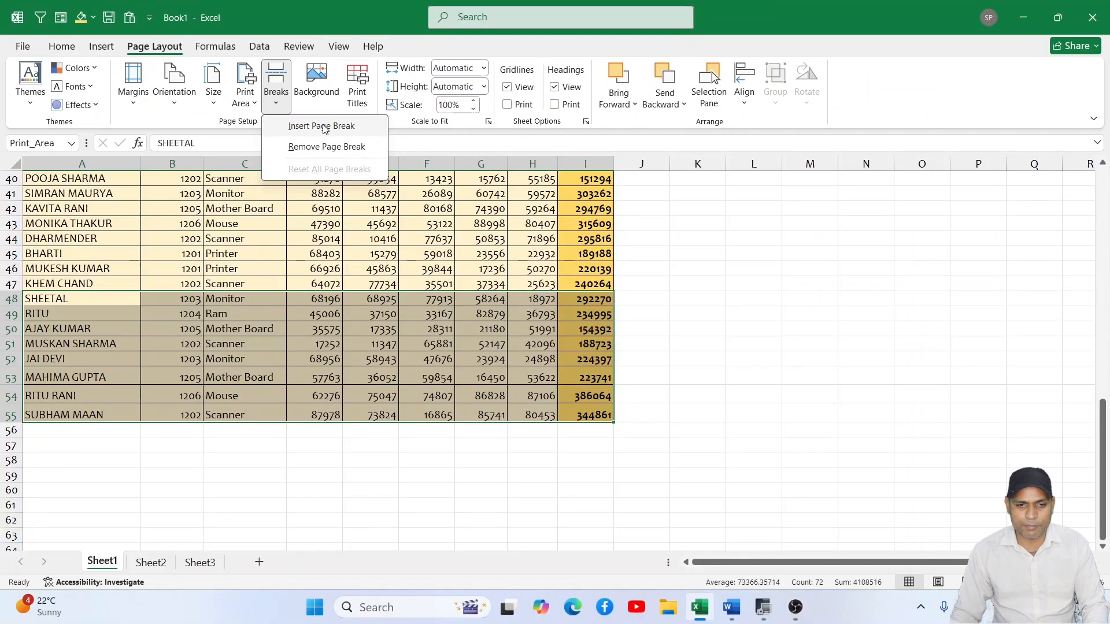
pyautogui.click(248, 102)
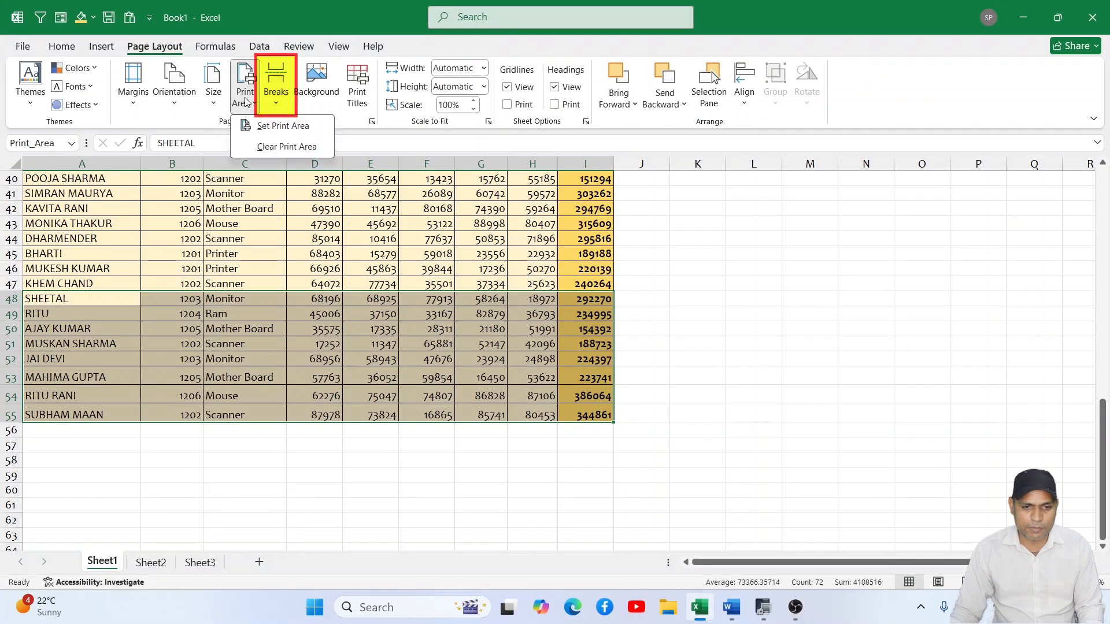
pyautogui.click(273, 147)
pyautogui.click(283, 208)
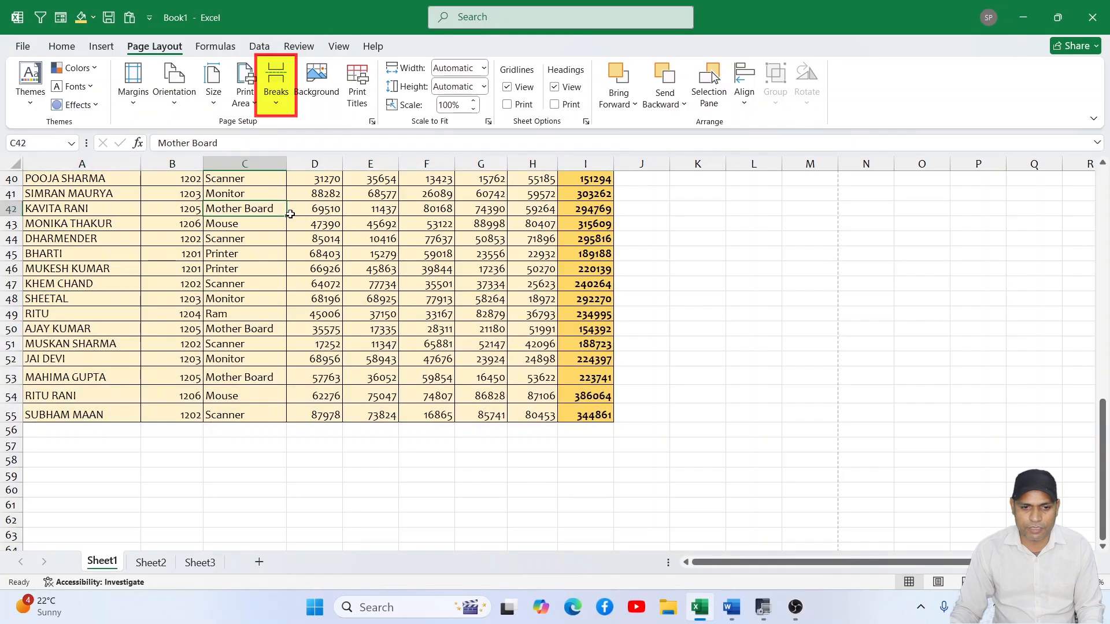
# - Insert a page break at cell D10 and inspect the dividing lines down past the last data row
pyautogui.scroll(13, 311, 221)
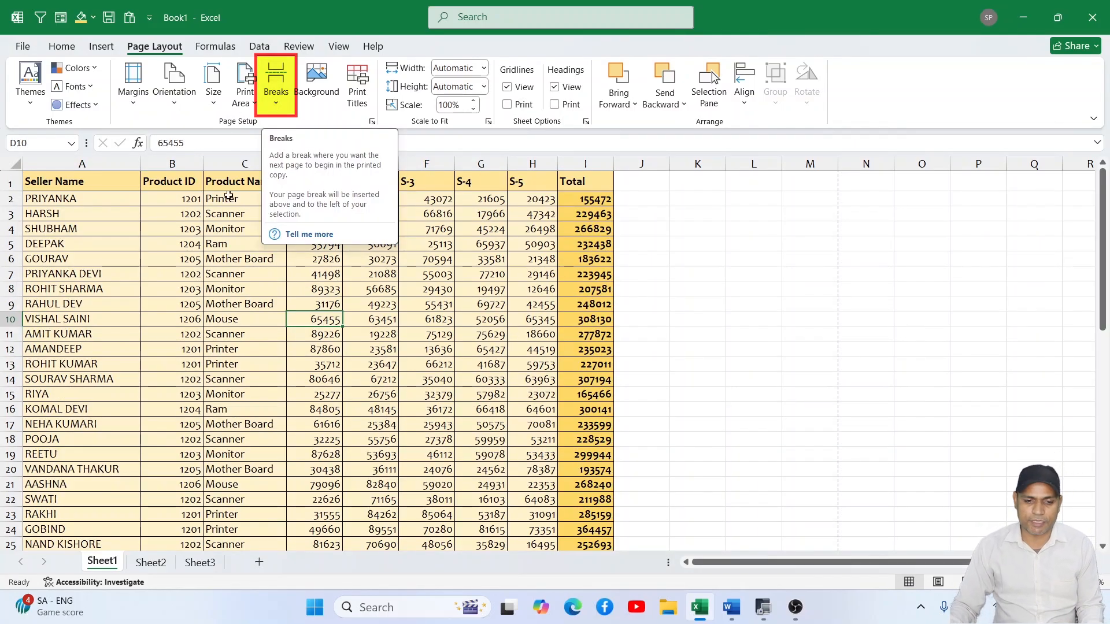
pyautogui.click(284, 100)
pyautogui.click(318, 134)
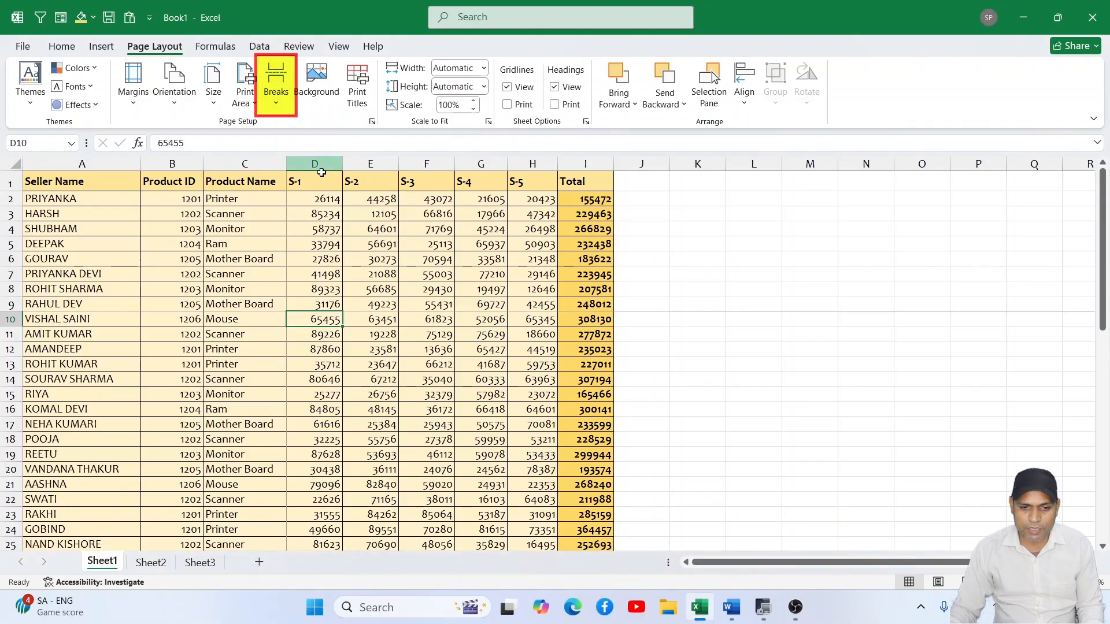
pyautogui.scroll(-3, 321, 292)
pyautogui.scroll(-11, 318, 280)
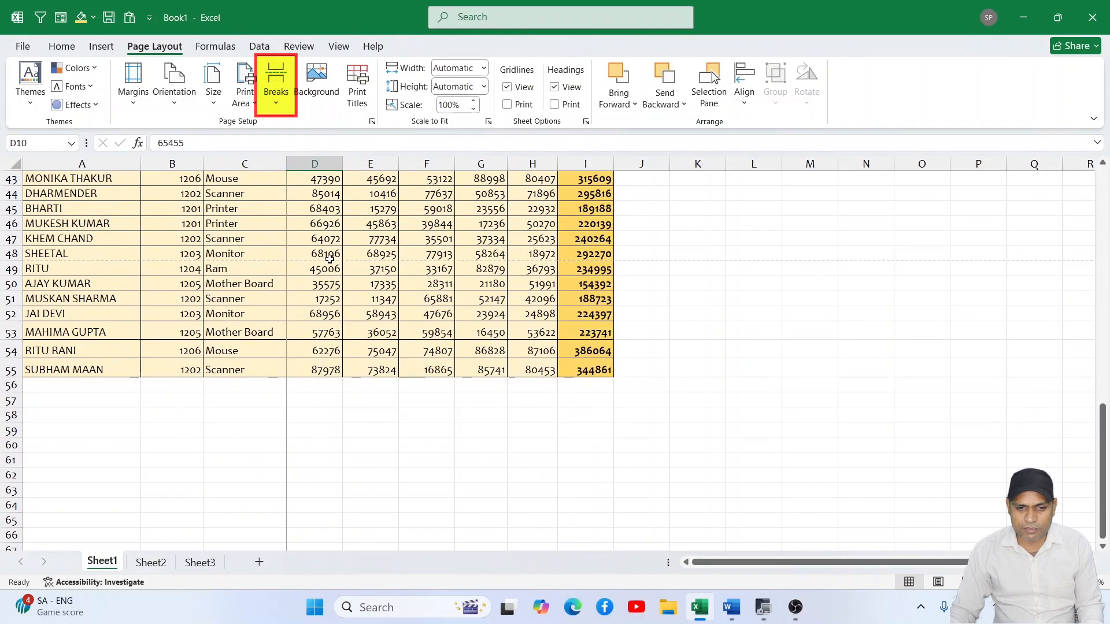
pyautogui.scroll(-5, 335, 266)
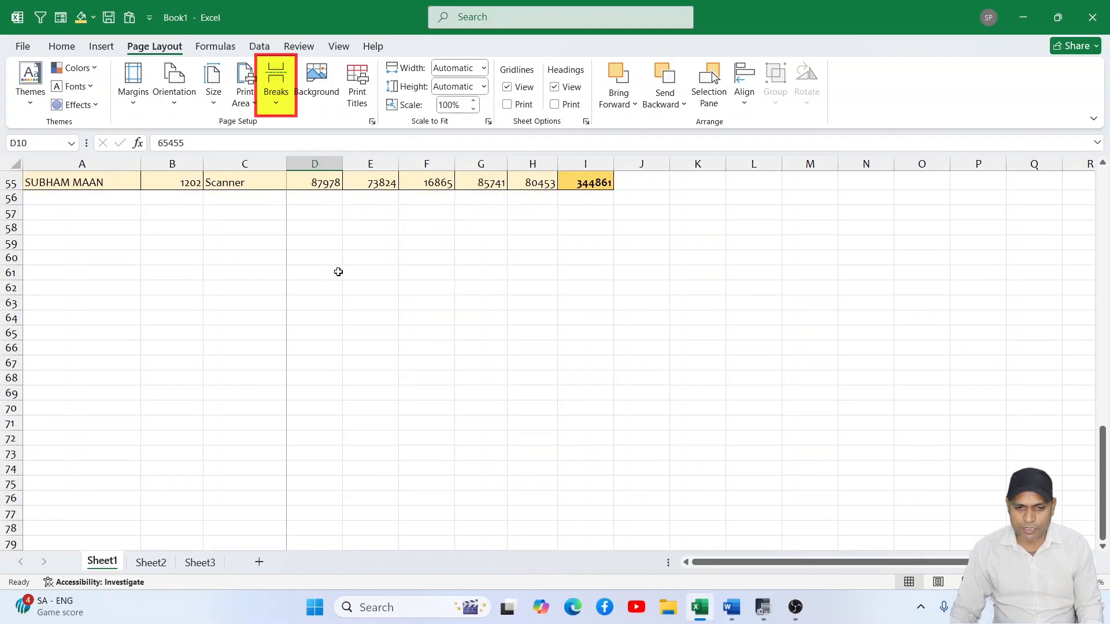
pyautogui.scroll(19, 458, 304)
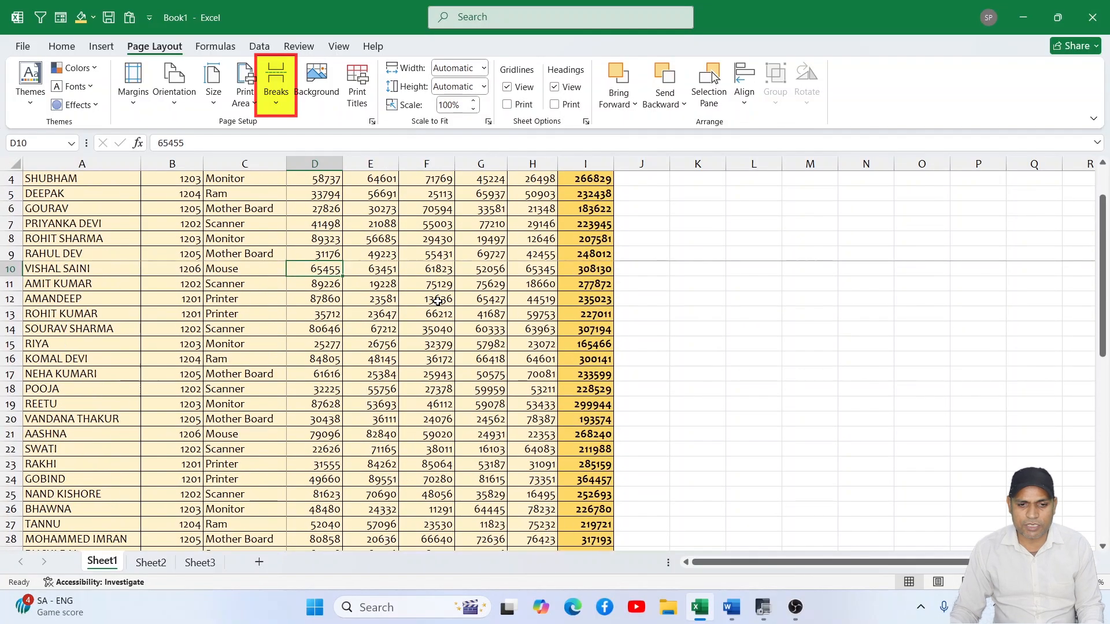
# - Clear all formats from the whole seller table, A1:I55, keeping its contents
pyautogui.moveTo(96, 185); pyautogui.dragTo(588, 523)
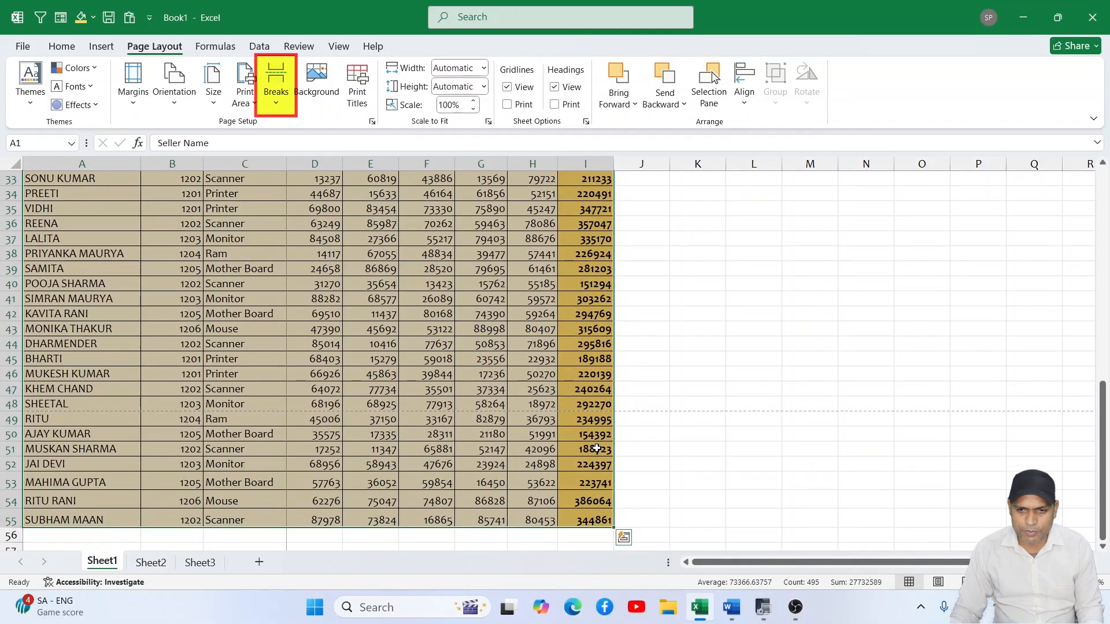
pyautogui.click(62, 46)
pyautogui.click(905, 104)
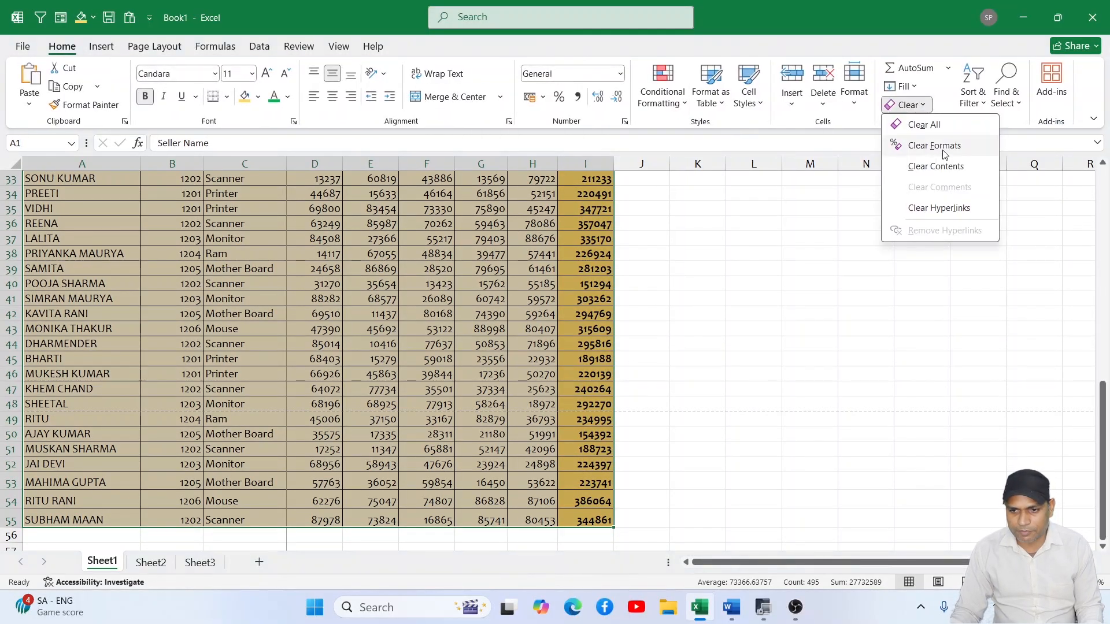
pyautogui.click(934, 146)
pyautogui.click(698, 334)
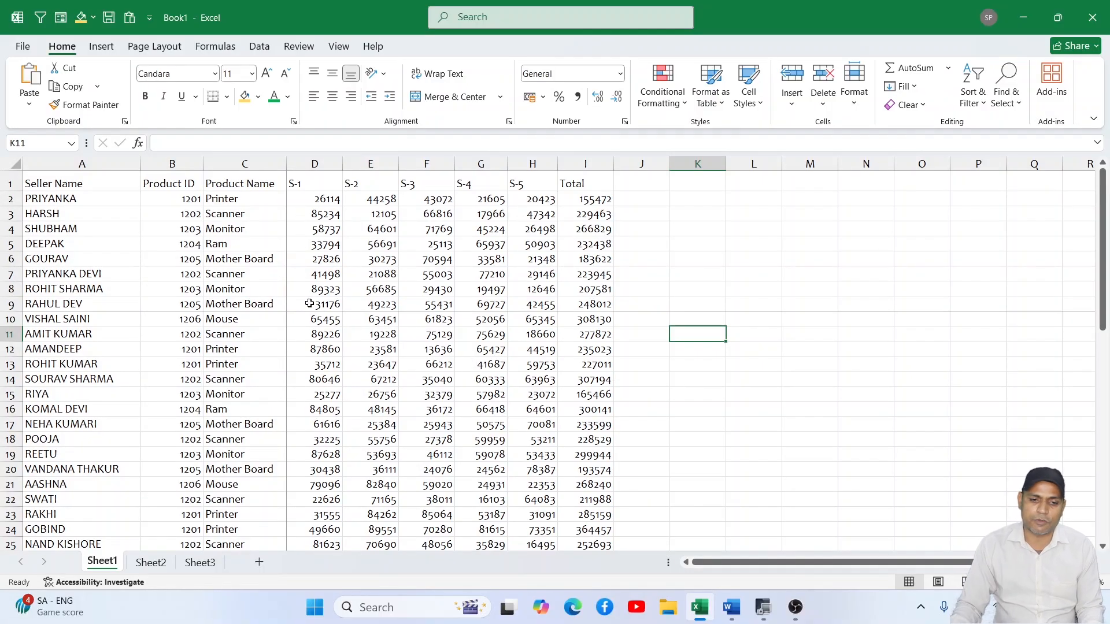
# - Highlight cells in each of the four sections divided at D10, starting with A1:C9 and ending with D12:G19
pyautogui.moveTo(41, 183); pyautogui.dragTo(240, 301)
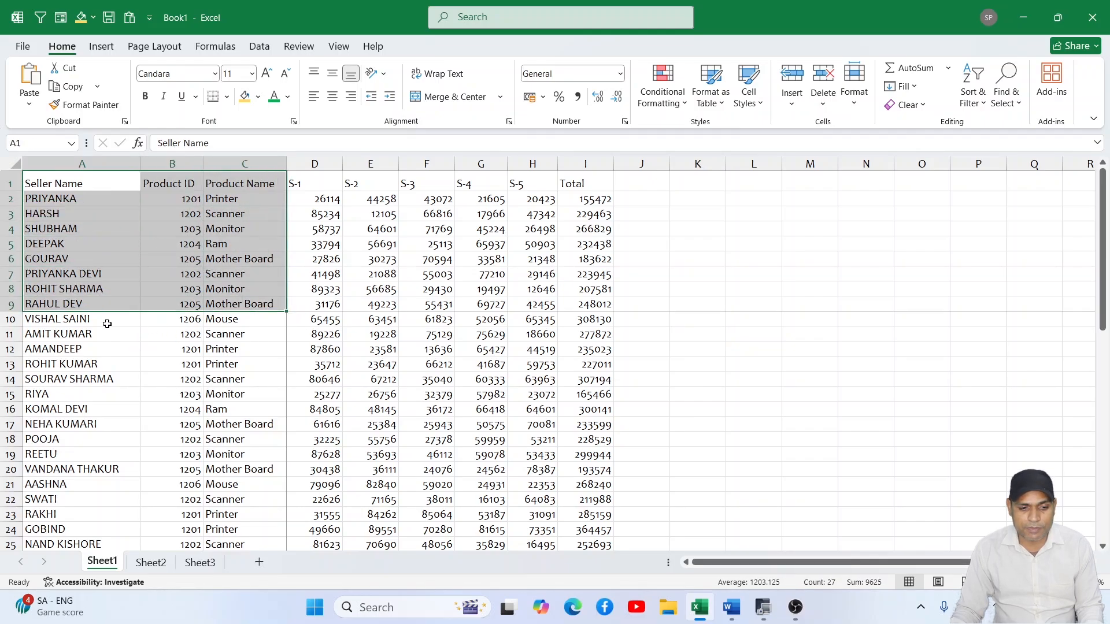
pyautogui.moveTo(64, 319); pyautogui.dragTo(287, 446)
pyautogui.moveTo(323, 204); pyautogui.dragTo(466, 321)
pyautogui.moveTo(323, 349); pyautogui.dragTo(481, 457)
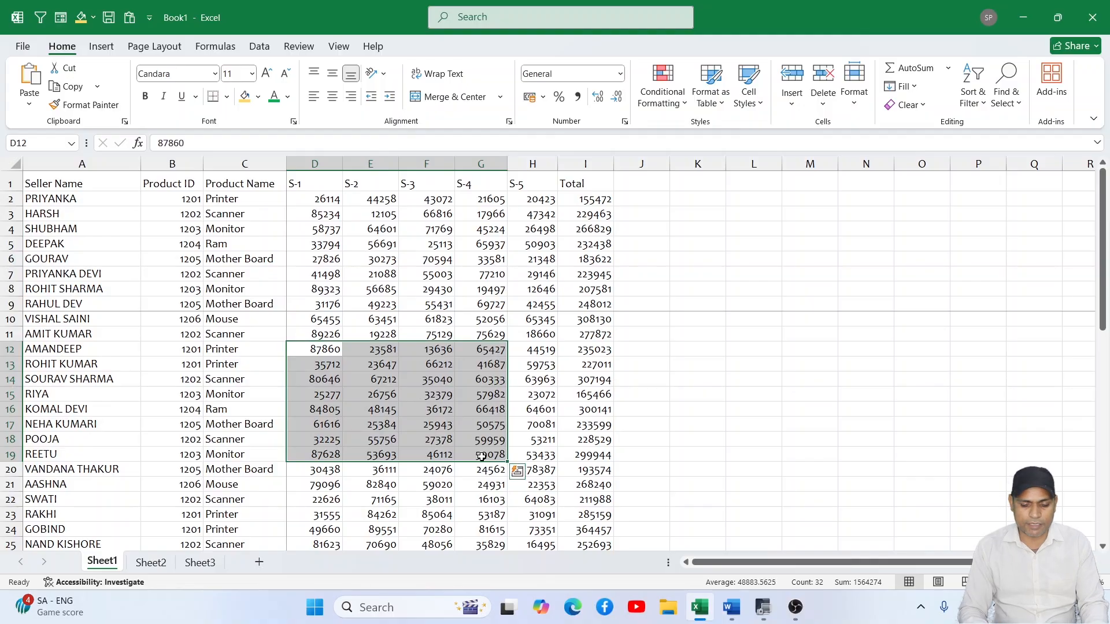
# - Page through the split data in the print preview and return to the sheet
pyautogui.hotkey('ctrl', 'p')
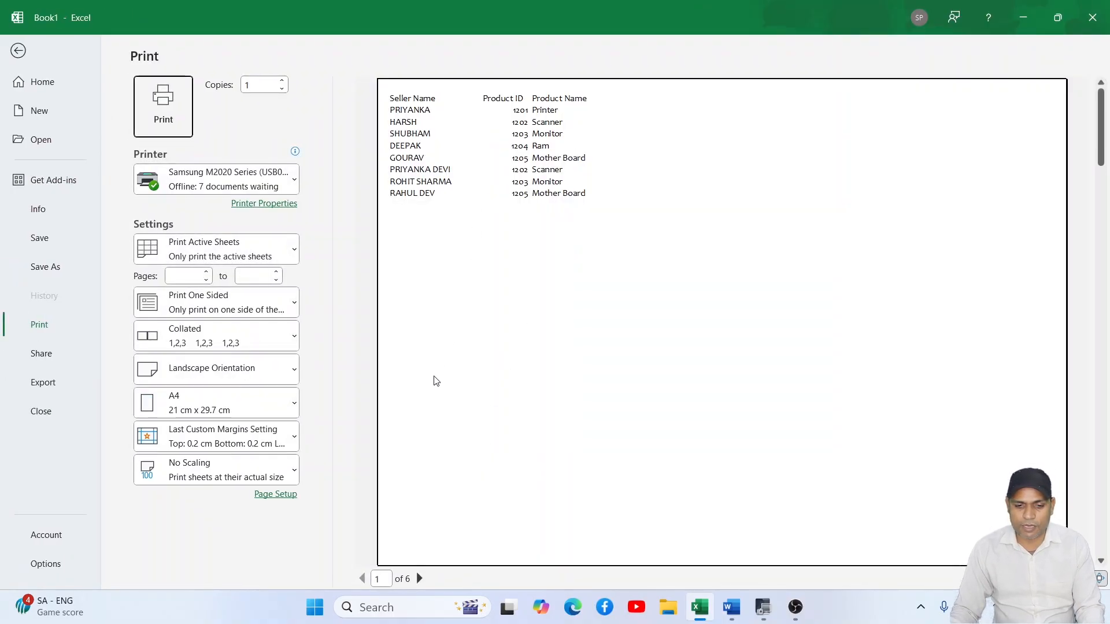
pyautogui.click(420, 579)
pyautogui.click(419, 579)
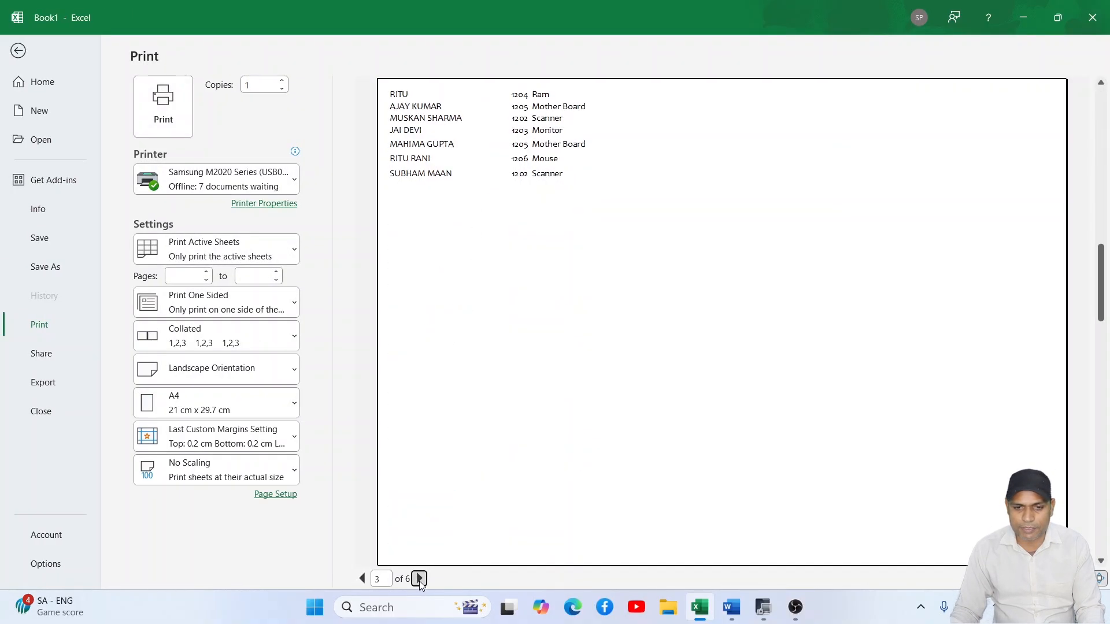
pyautogui.click(420, 579)
pyautogui.click(19, 52)
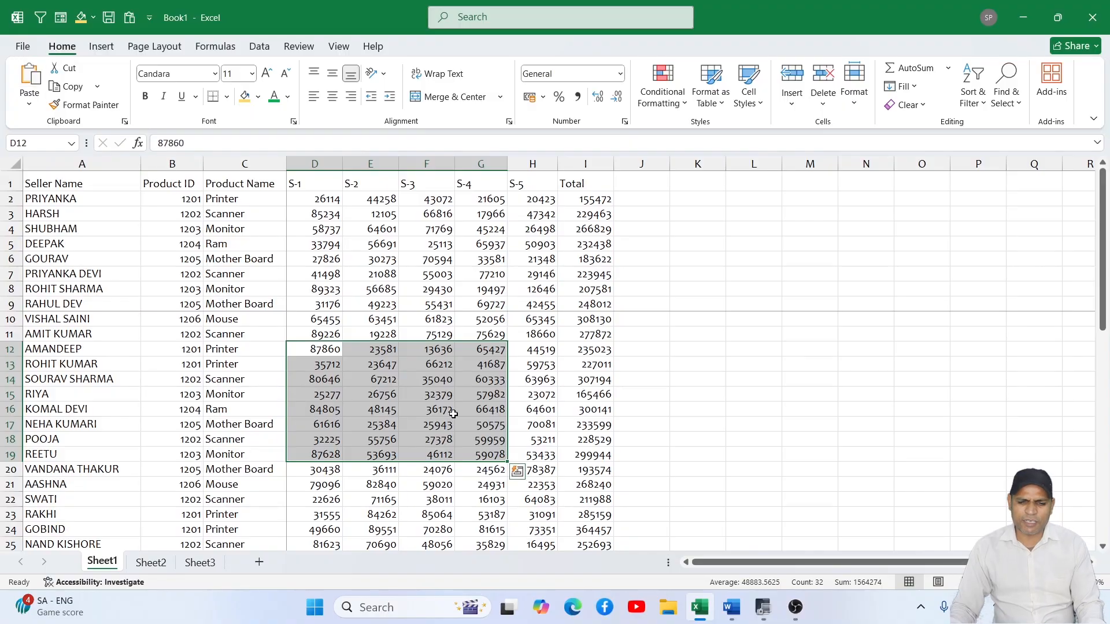
pyautogui.click(471, 427)
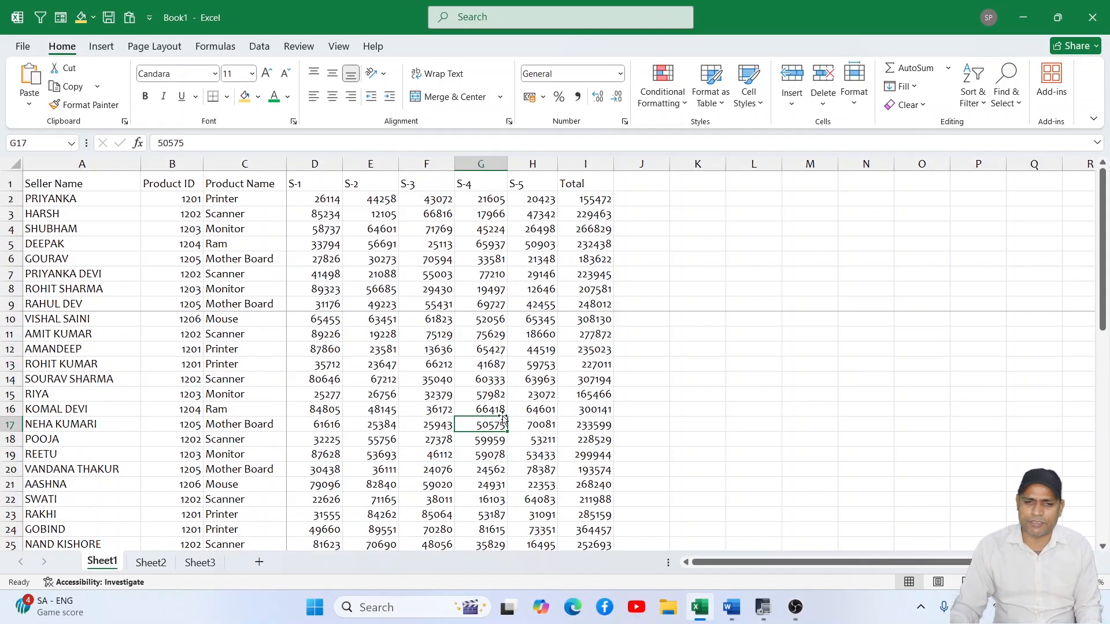
# - Reset all page breaks on the sheet
pyautogui.click(142, 47)
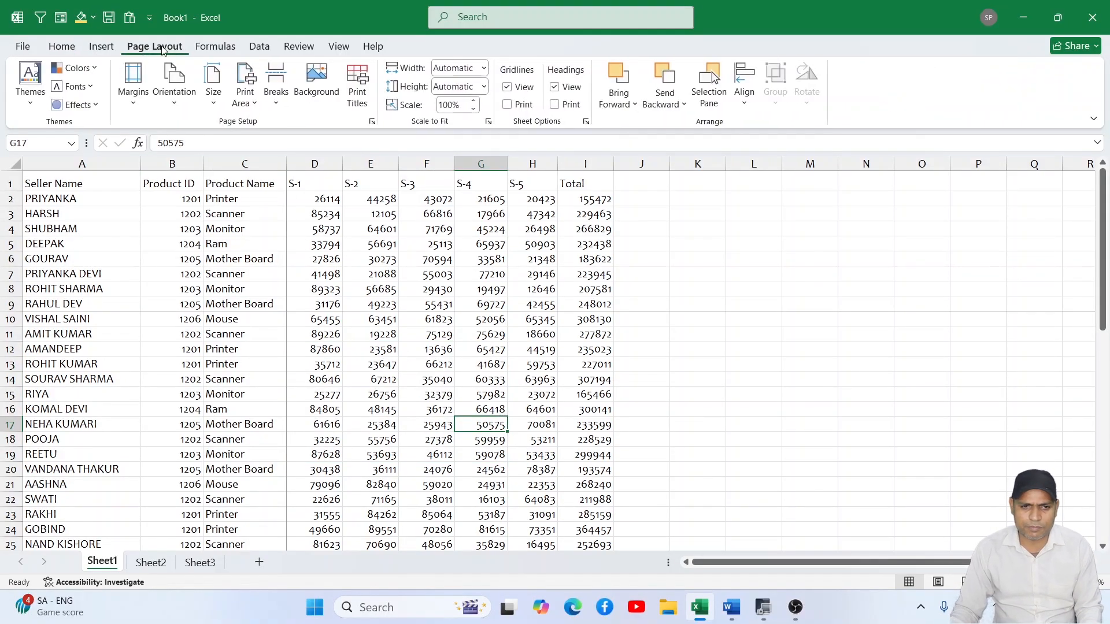
pyautogui.click(276, 104)
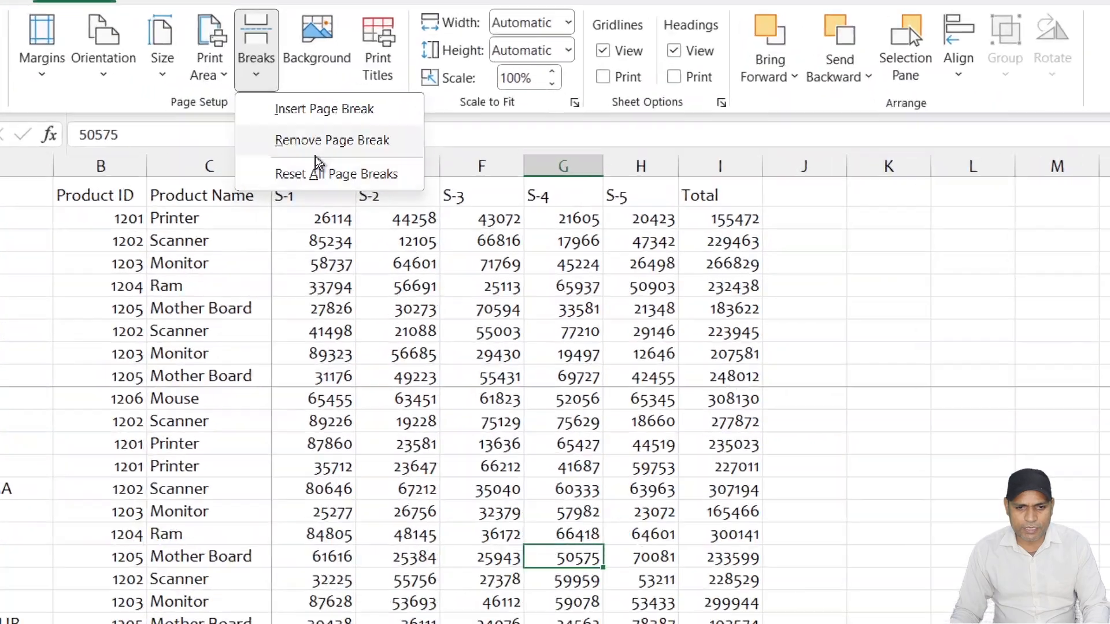
pyautogui.click(322, 184)
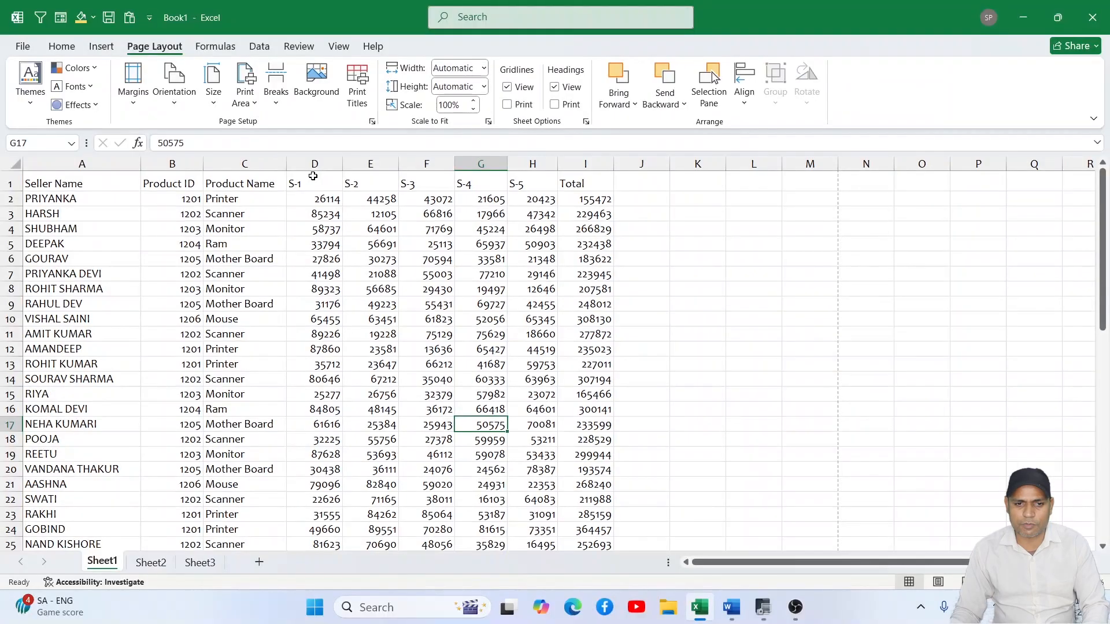
pyautogui.click(279, 104)
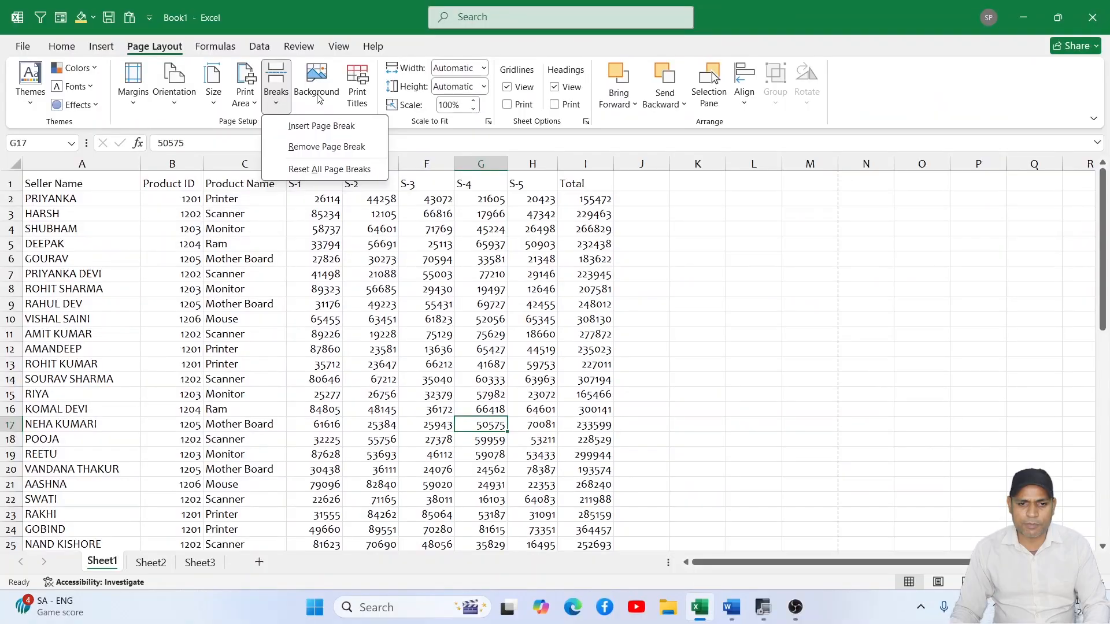
# - Set the picture Screenshot (2) from the Screenshots folder in Pictures as the sheet background
pyautogui.click(318, 95)
pyautogui.click(317, 97)
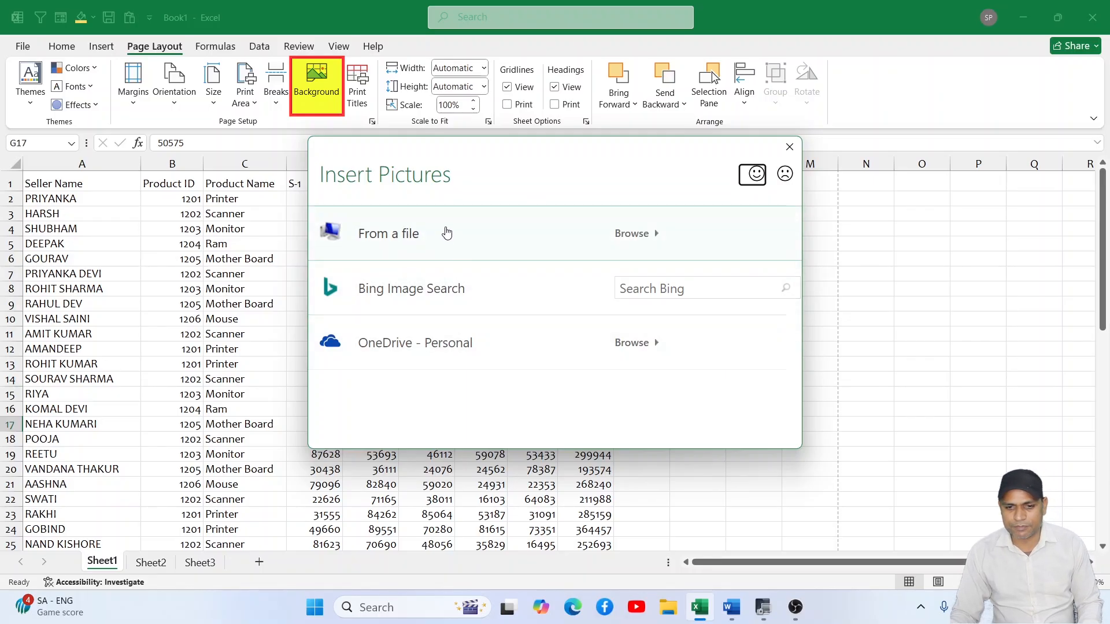
pyautogui.click(460, 238)
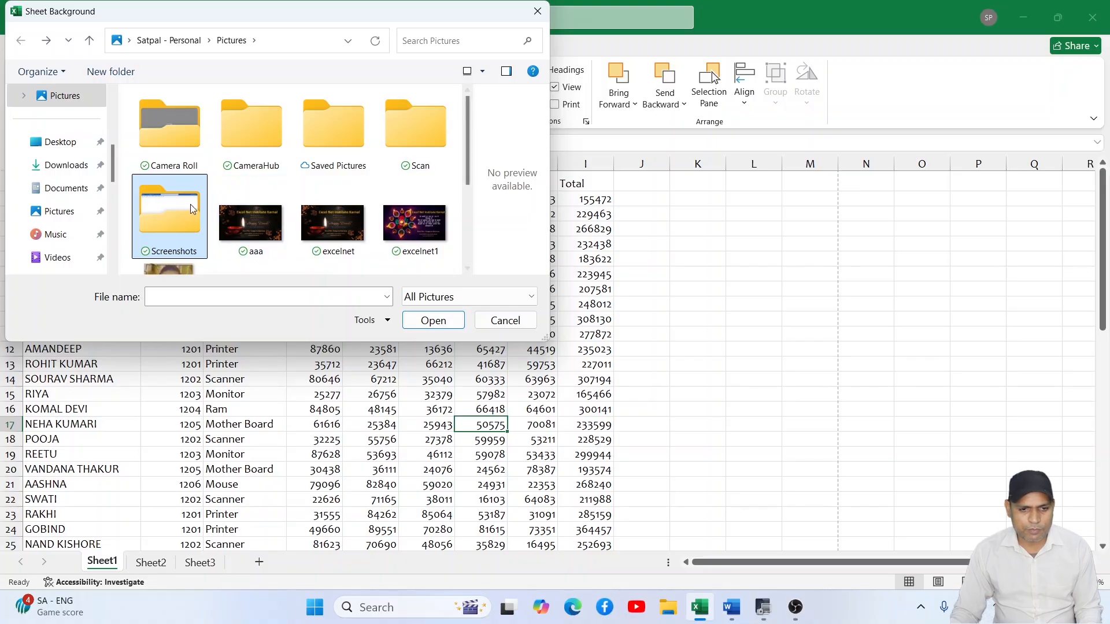
pyautogui.doubleClick(191, 207)
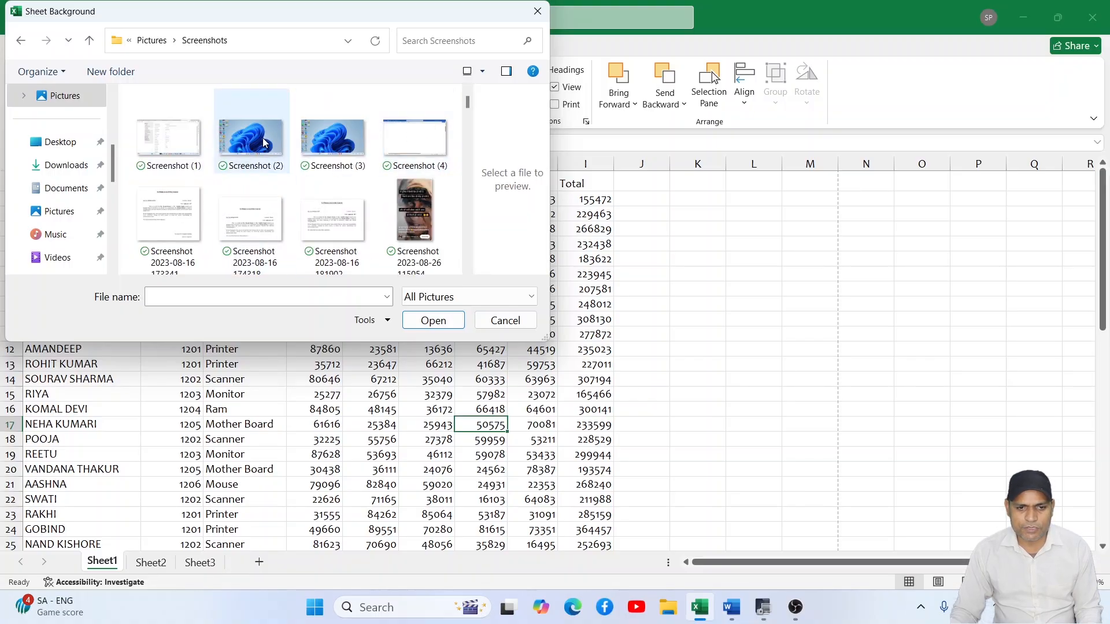
pyautogui.click(264, 142)
pyautogui.click(435, 322)
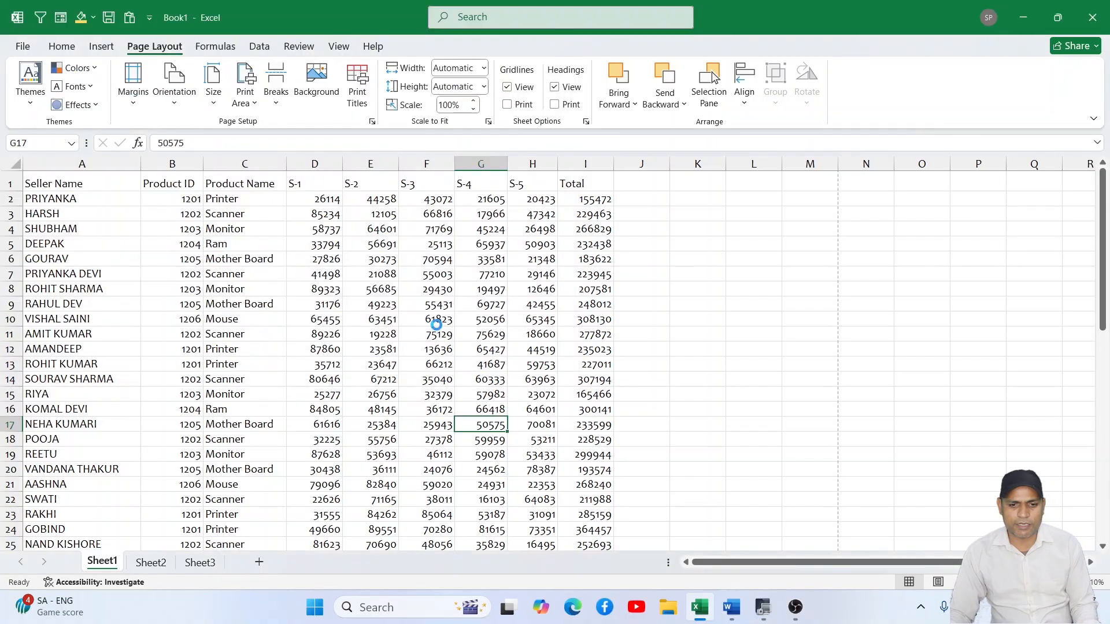
# - Look over the picture behind the data and delete the sheet background
pyautogui.scroll(-12, 563, 315)
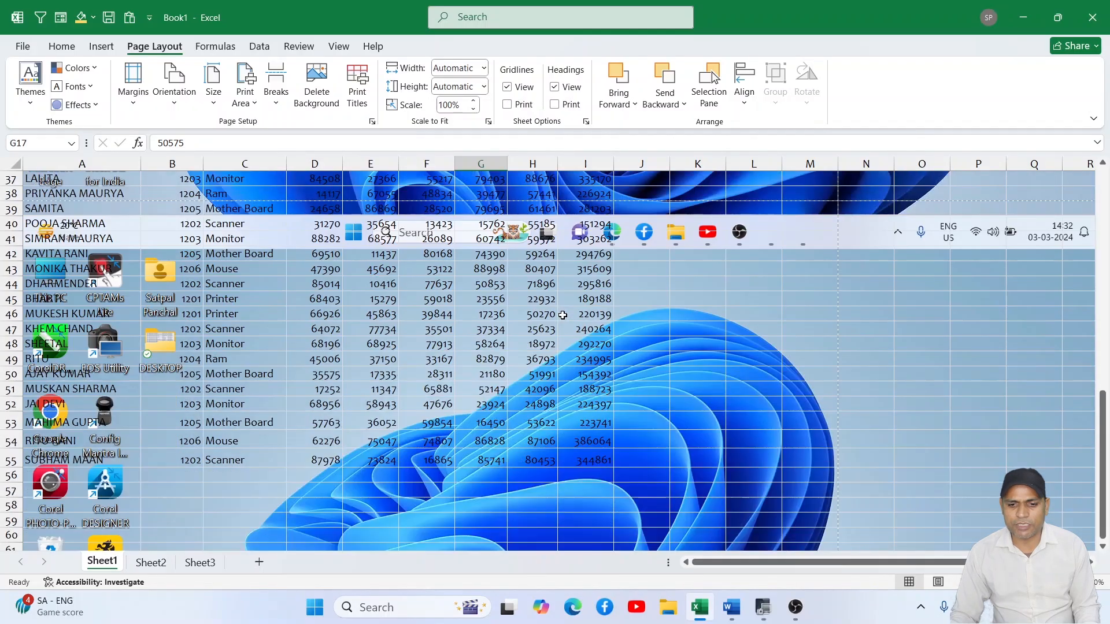
pyautogui.scroll(-4, 562, 315)
pyautogui.scroll(12, 562, 312)
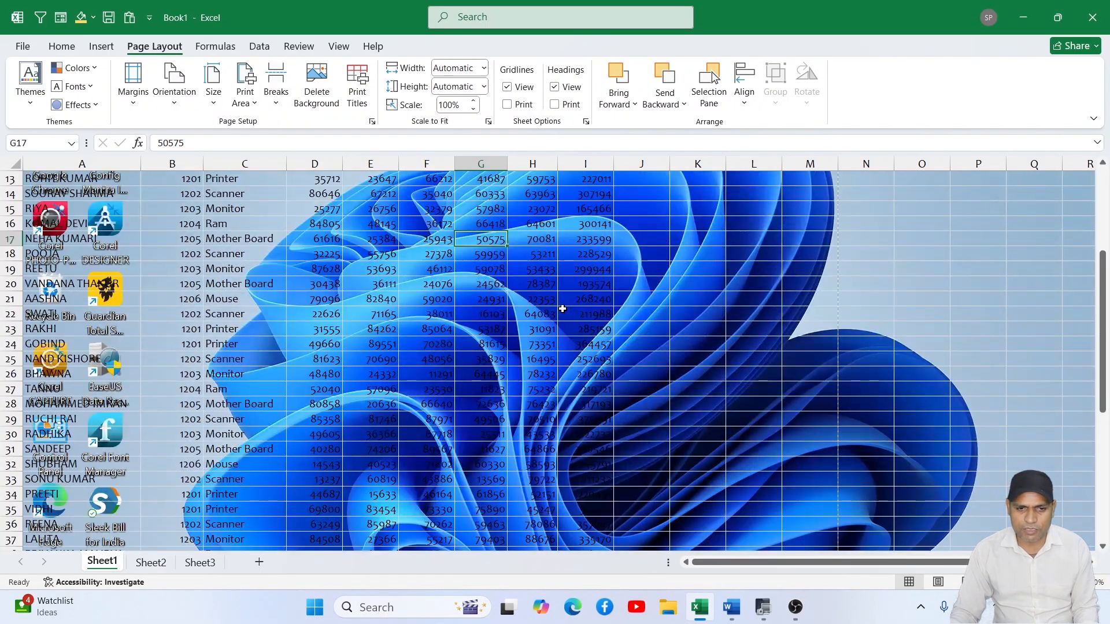
pyautogui.scroll(4, 563, 308)
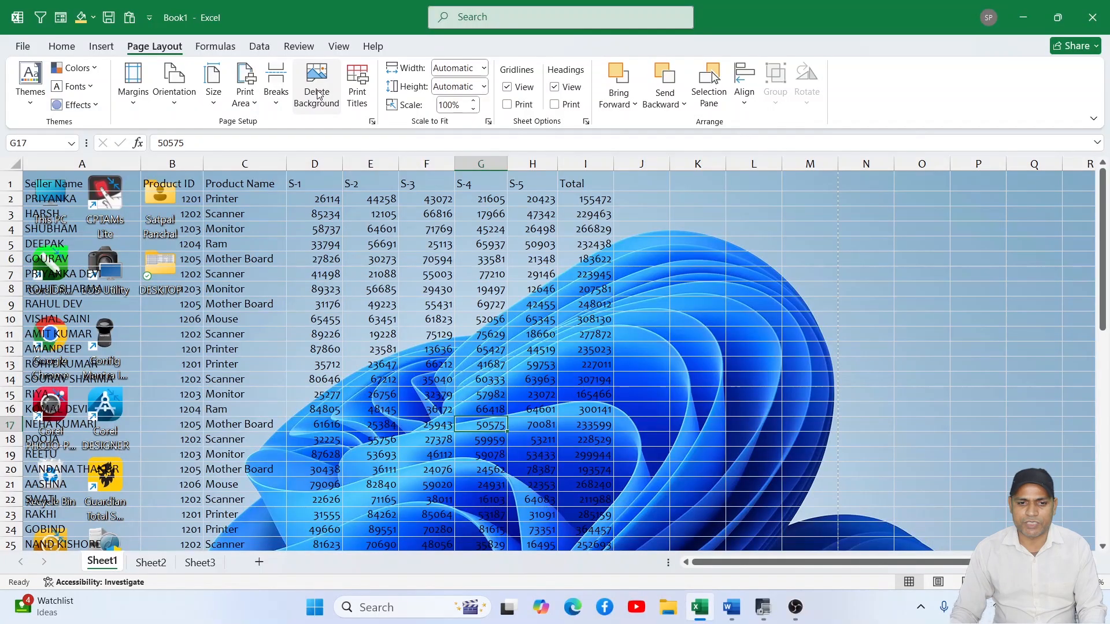
pyautogui.click(317, 92)
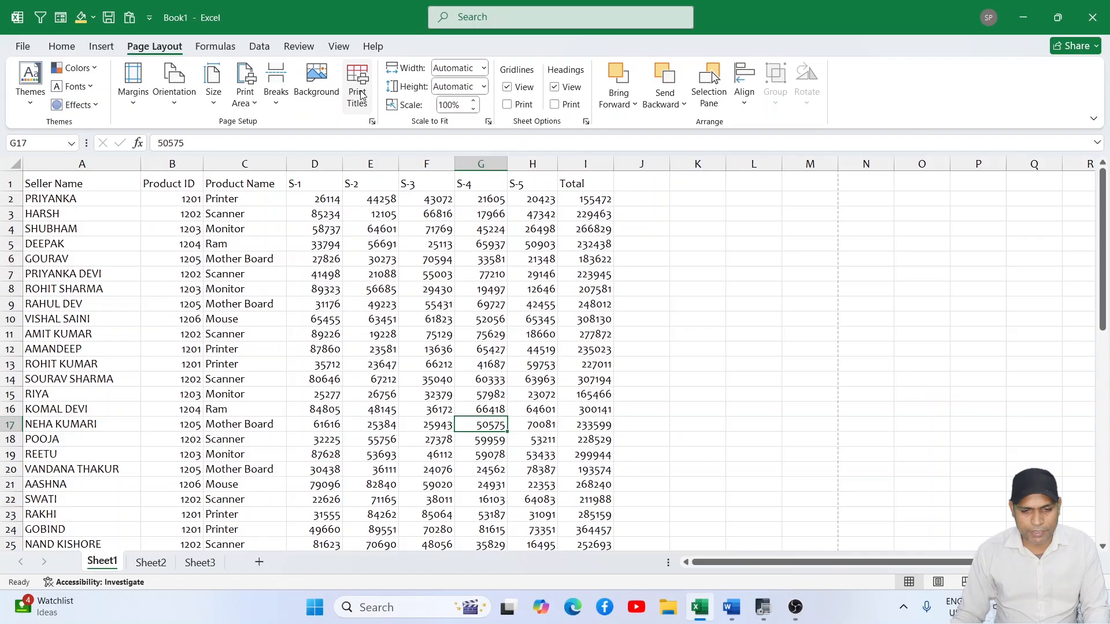
# - Review the Page, Margins, Header/Footer and Sheet settings in the Page Setup dialog and close it without changes
pyautogui.click(366, 98)
pyautogui.moveTo(461, 168); pyautogui.dragTo(464, 176)
pyautogui.click(425, 203)
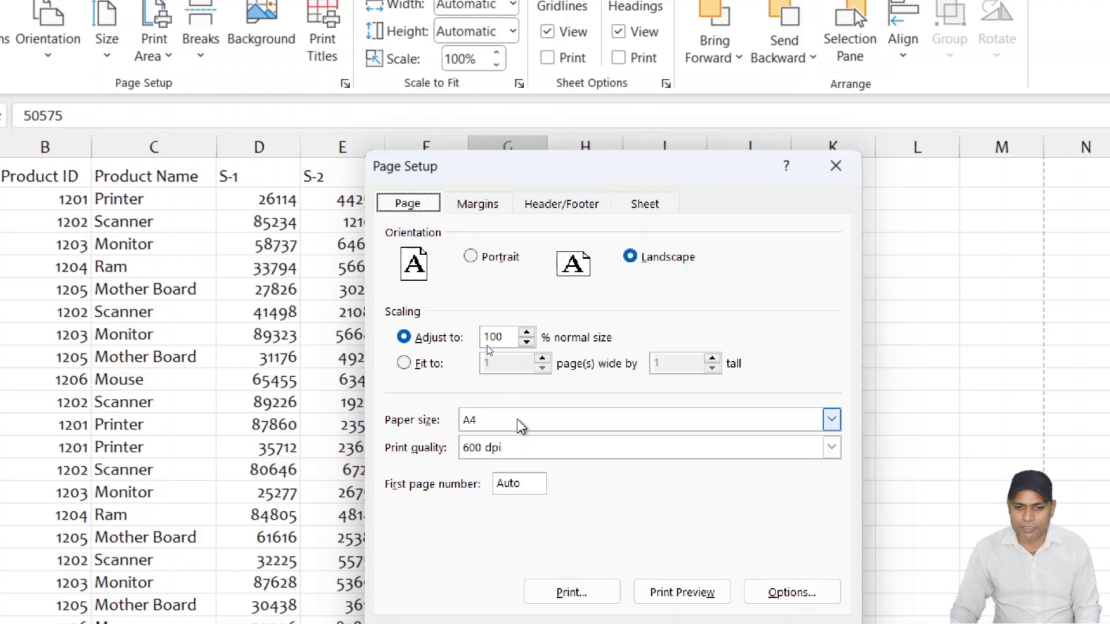
pyautogui.click(475, 202)
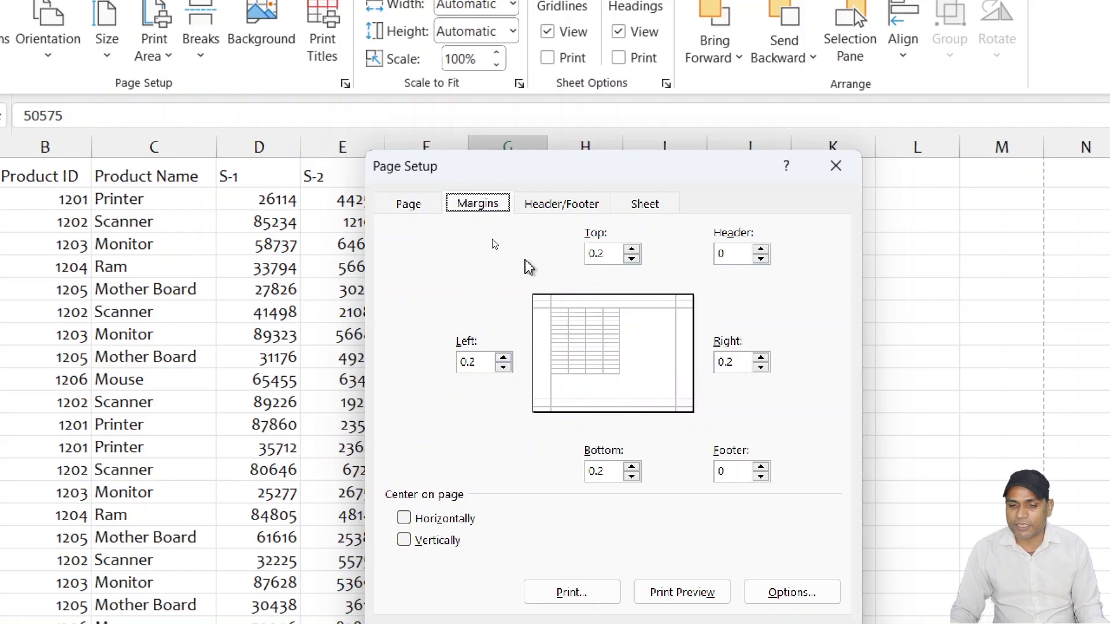
pyautogui.click(575, 204)
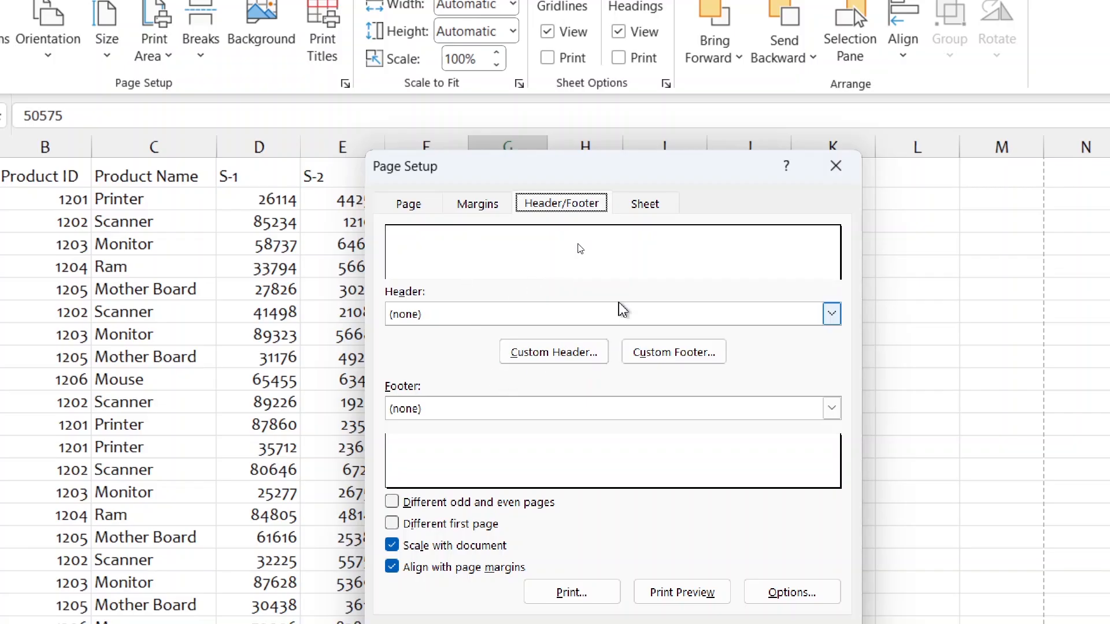
pyautogui.click(664, 199)
pyautogui.click(551, 204)
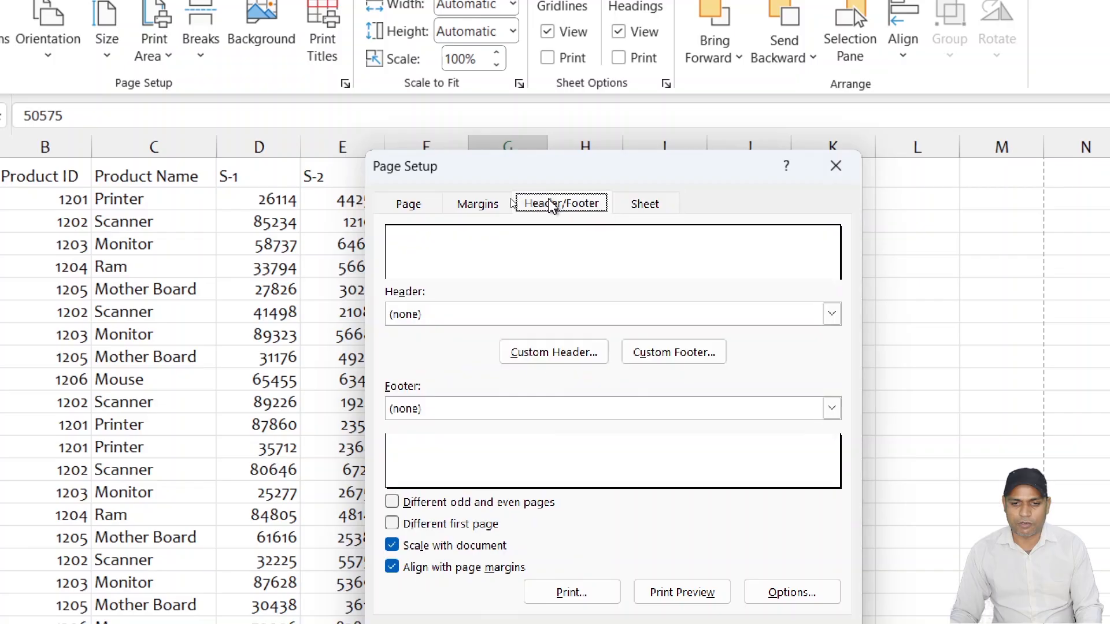
pyautogui.click(653, 208)
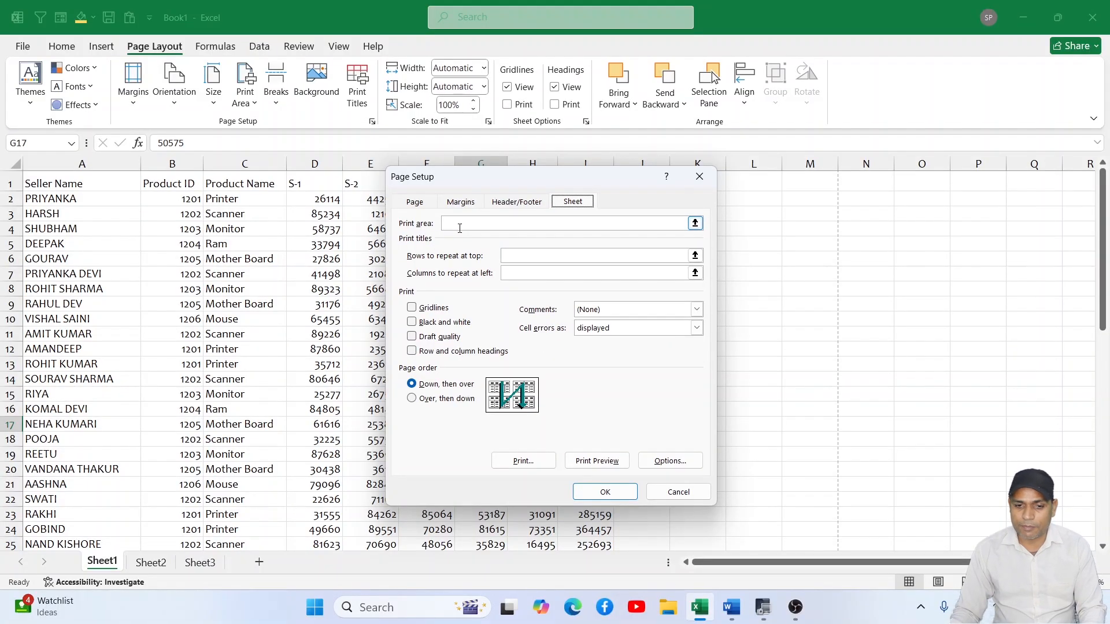
pyautogui.click(679, 492)
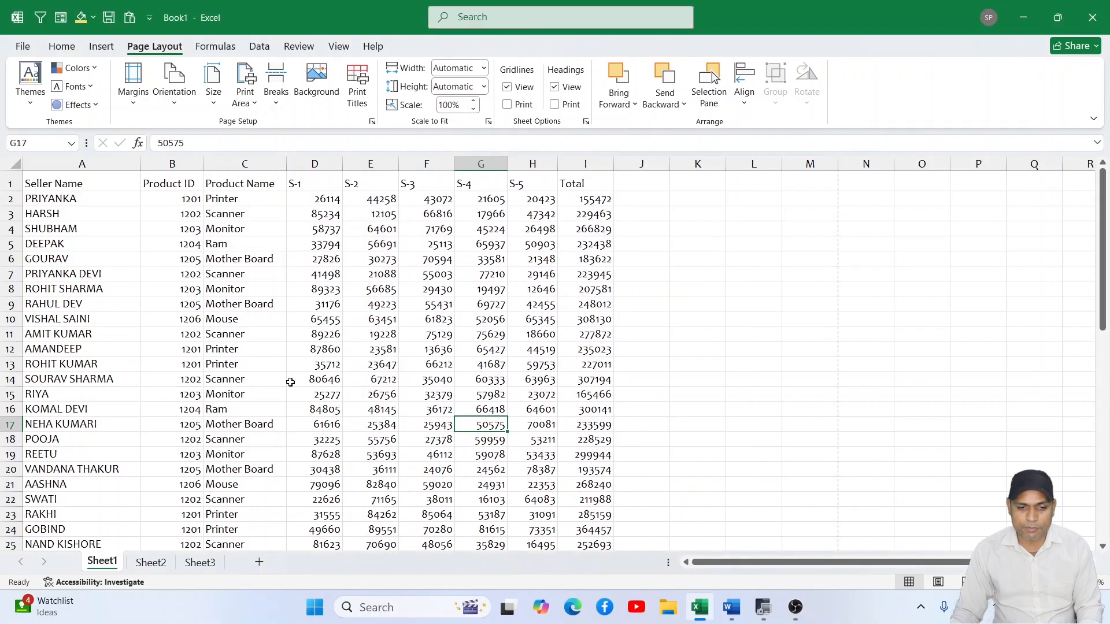
# - Set the range A46:I55 as the print area and check it in the print preview
pyautogui.scroll(-4, 265, 365)
pyautogui.scroll(-4, 264, 365)
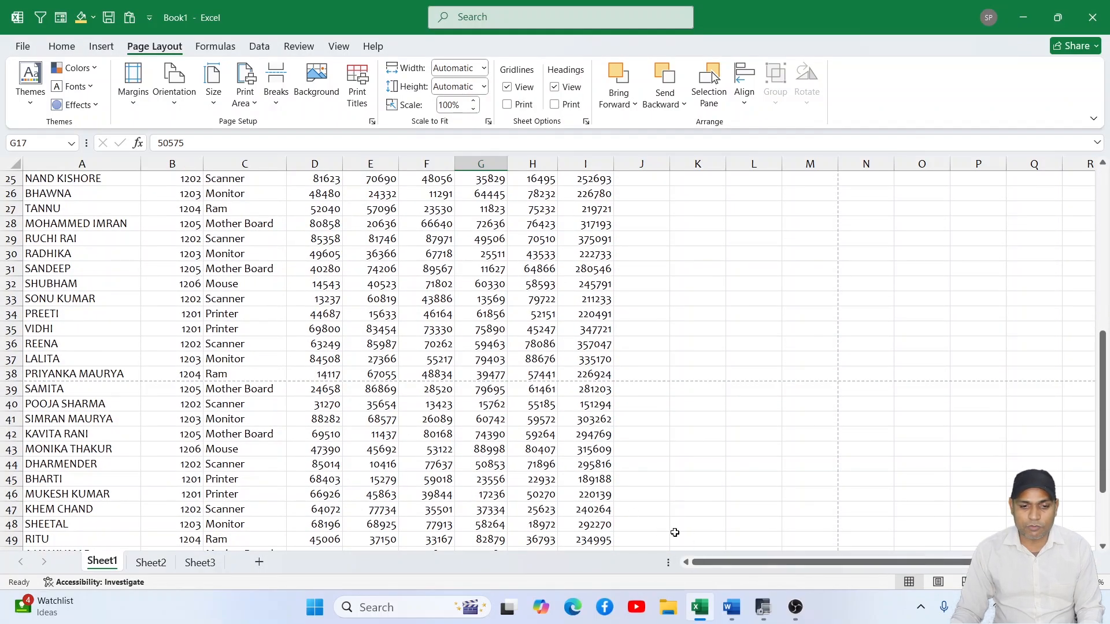
pyautogui.scroll(-3, 398, 381)
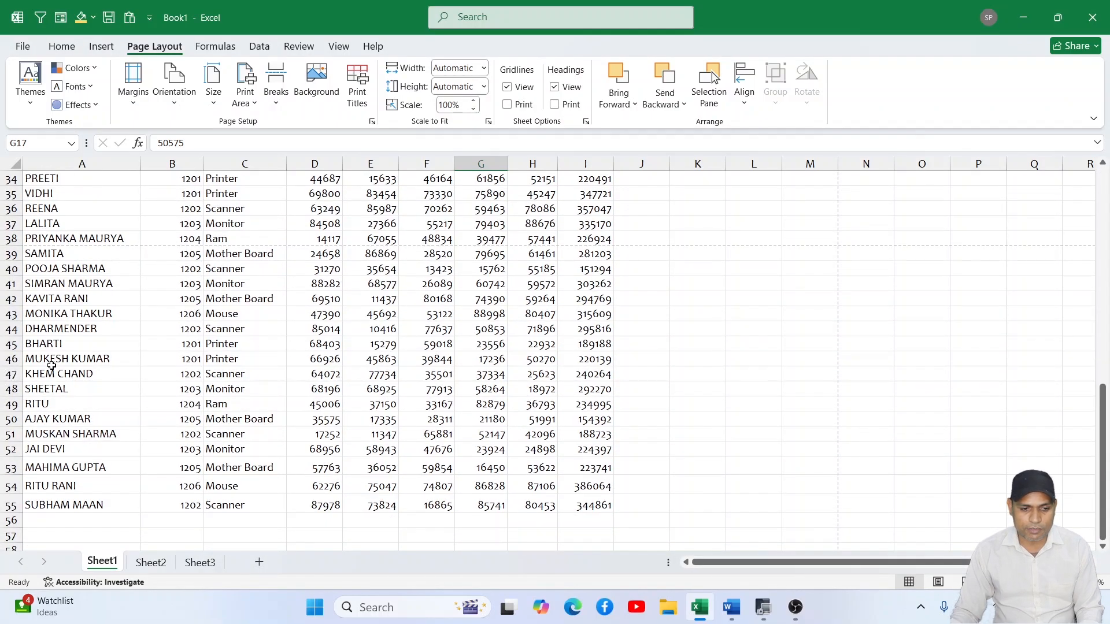
pyautogui.moveTo(34, 361); pyautogui.dragTo(584, 505)
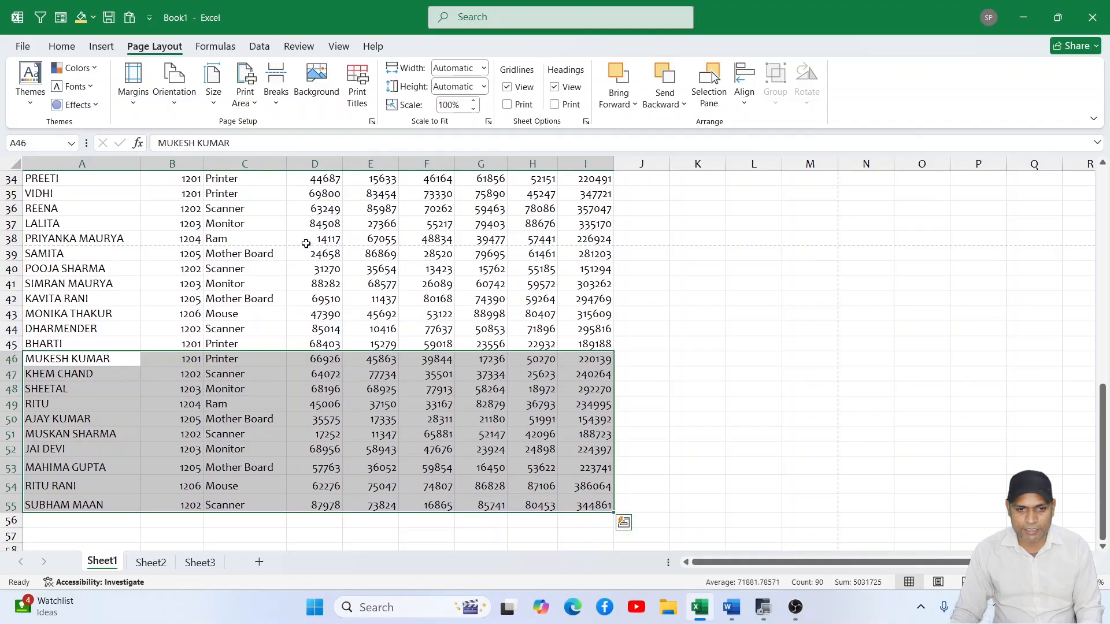
pyautogui.click(251, 103)
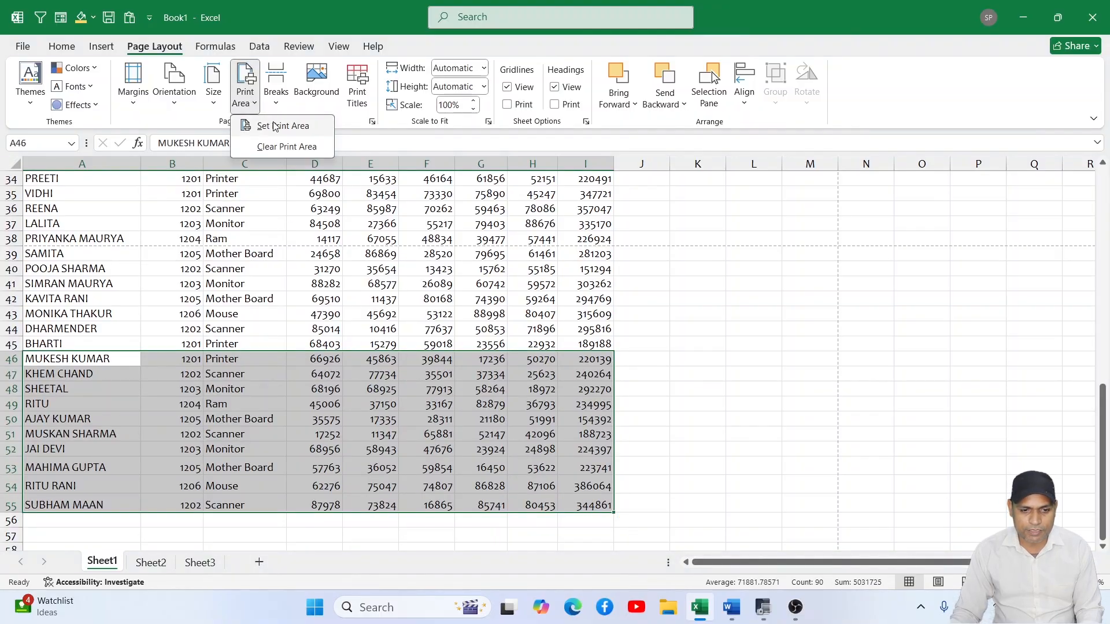
pyautogui.click(275, 126)
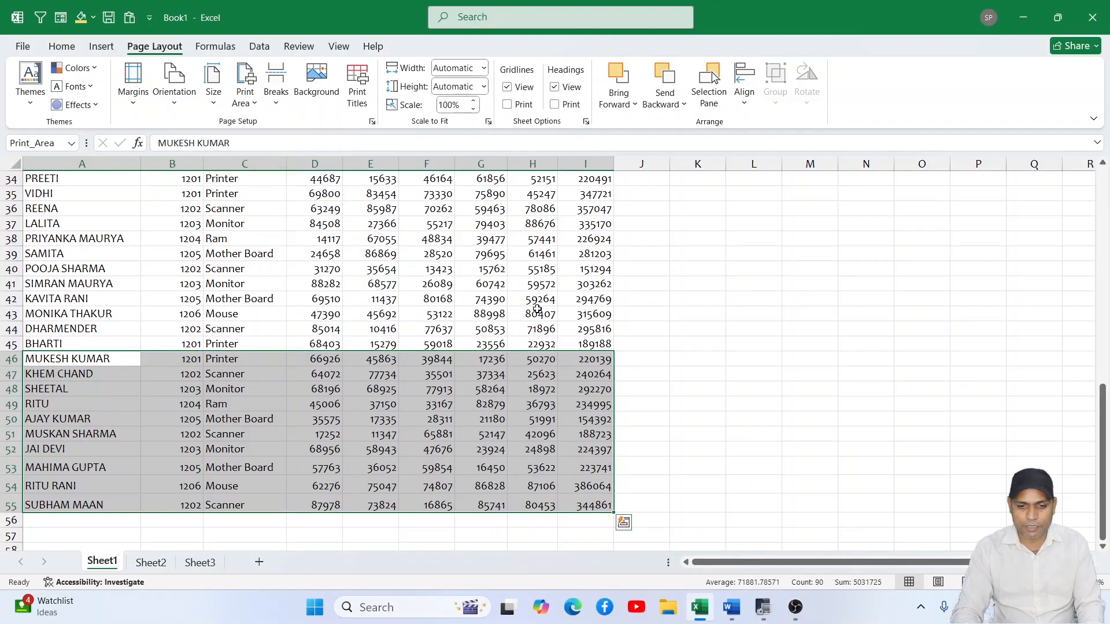
pyautogui.hotkey('ctrl', 'p')
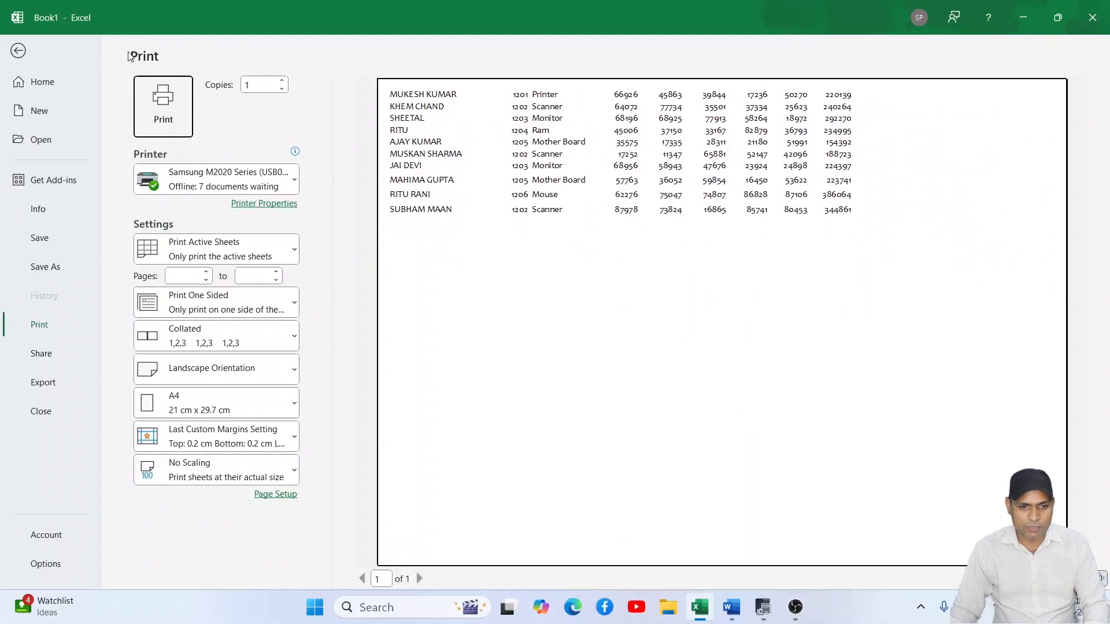
pyautogui.click(17, 51)
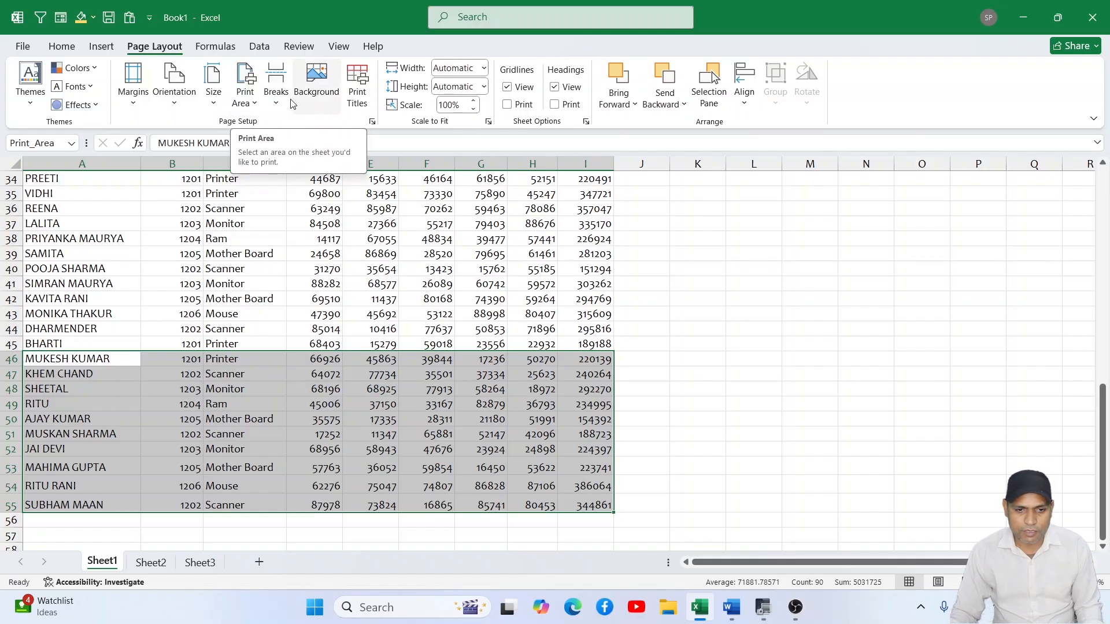
# - Set row 1 ($1:$1) to repeat at the top of every printed page and check the print preview
pyautogui.click(357, 104)
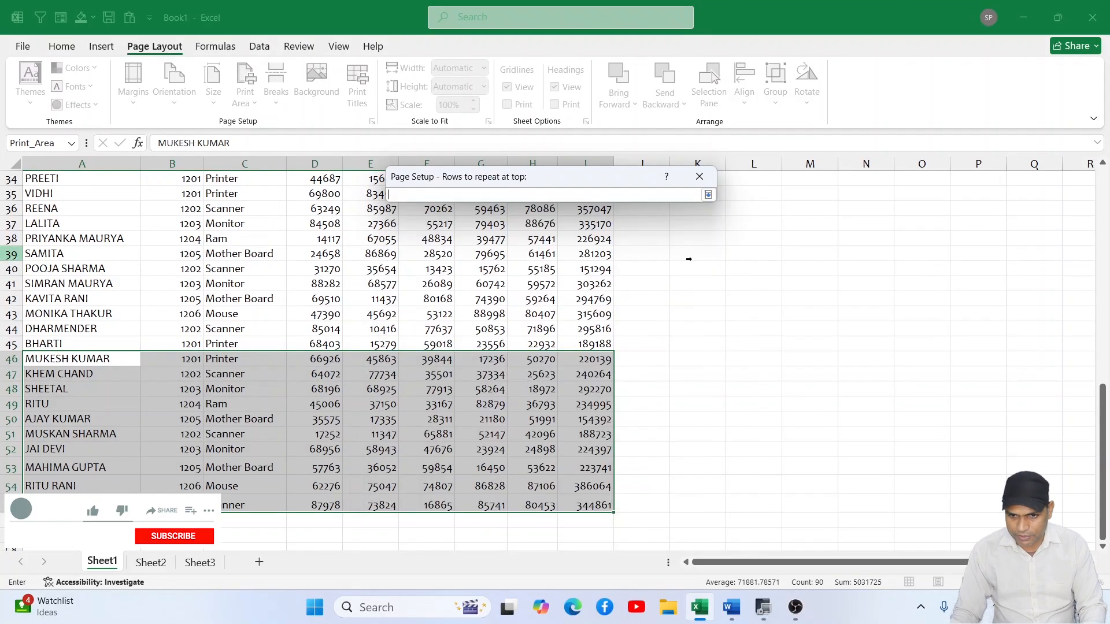
pyautogui.click(694, 256)
pyautogui.scroll(11, 581, 254)
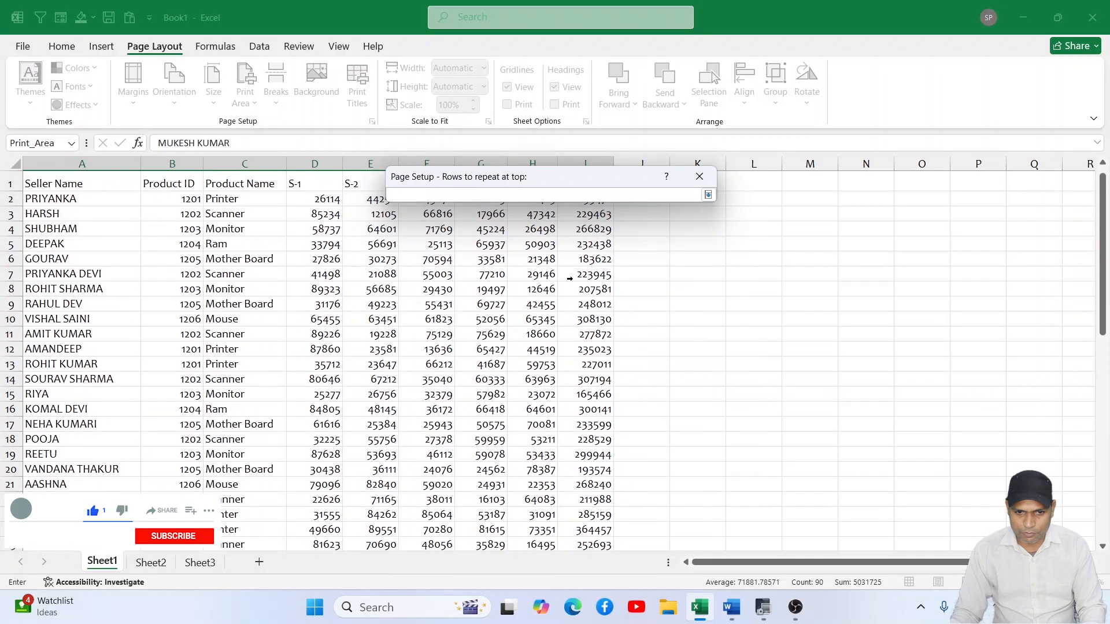
pyautogui.moveTo(30, 182); pyautogui.dragTo(250, 184)
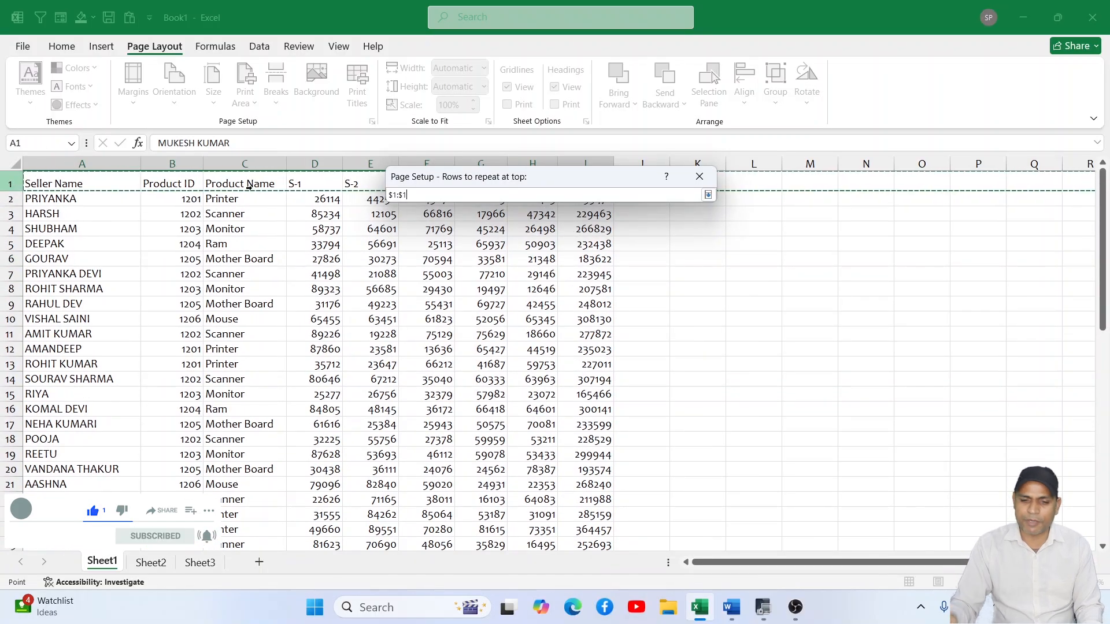
pyautogui.click(708, 195)
pyautogui.click(606, 492)
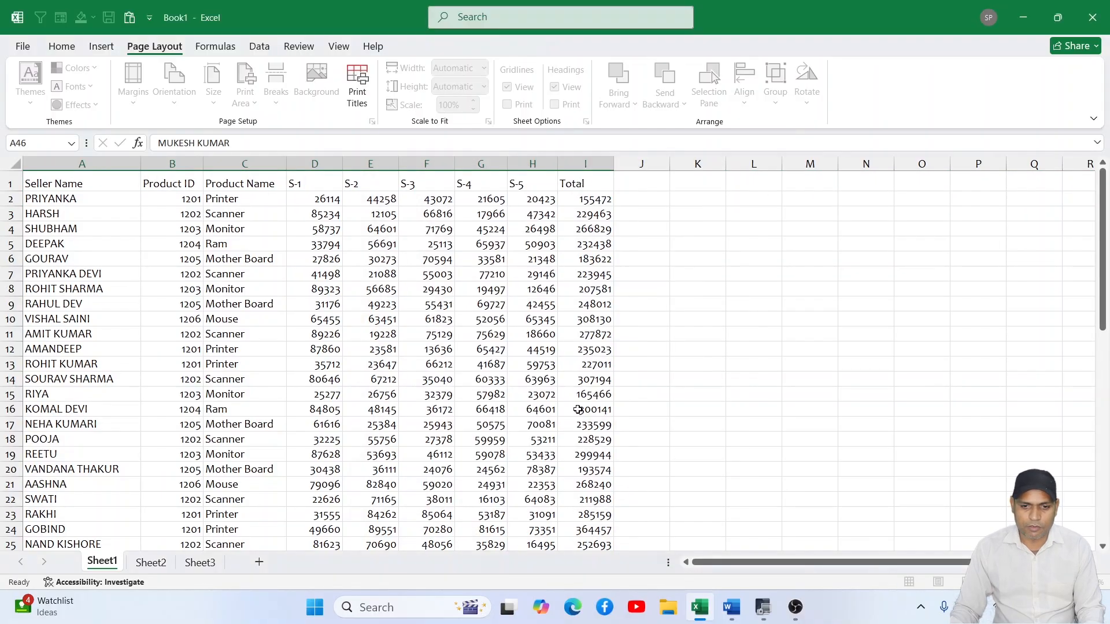
pyautogui.hotkey('ctrl', 'p')
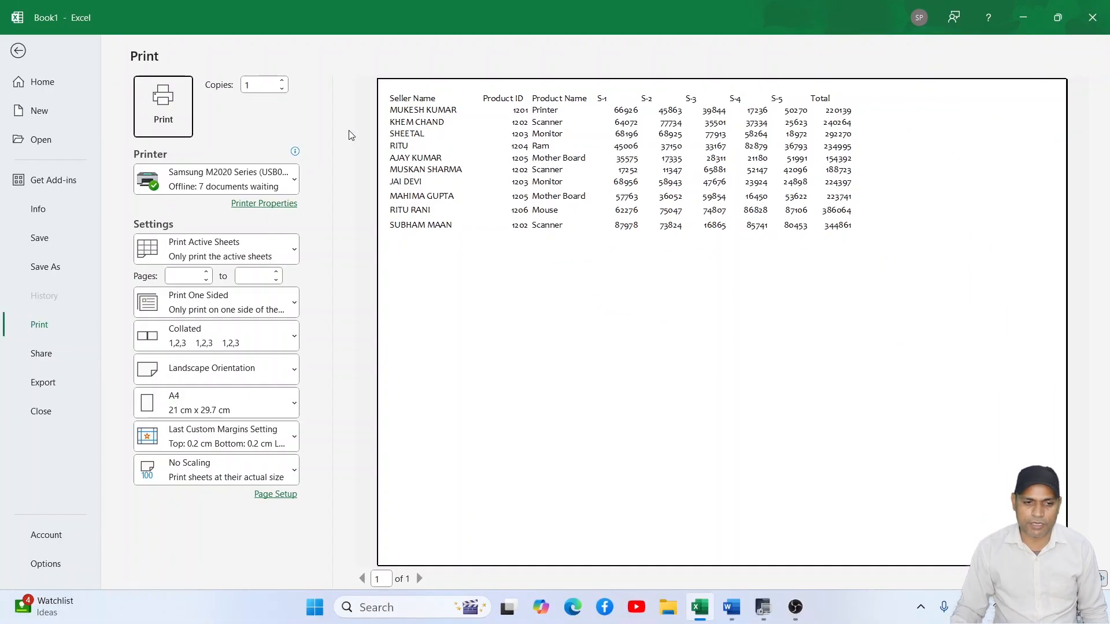
pyautogui.press('Escape')
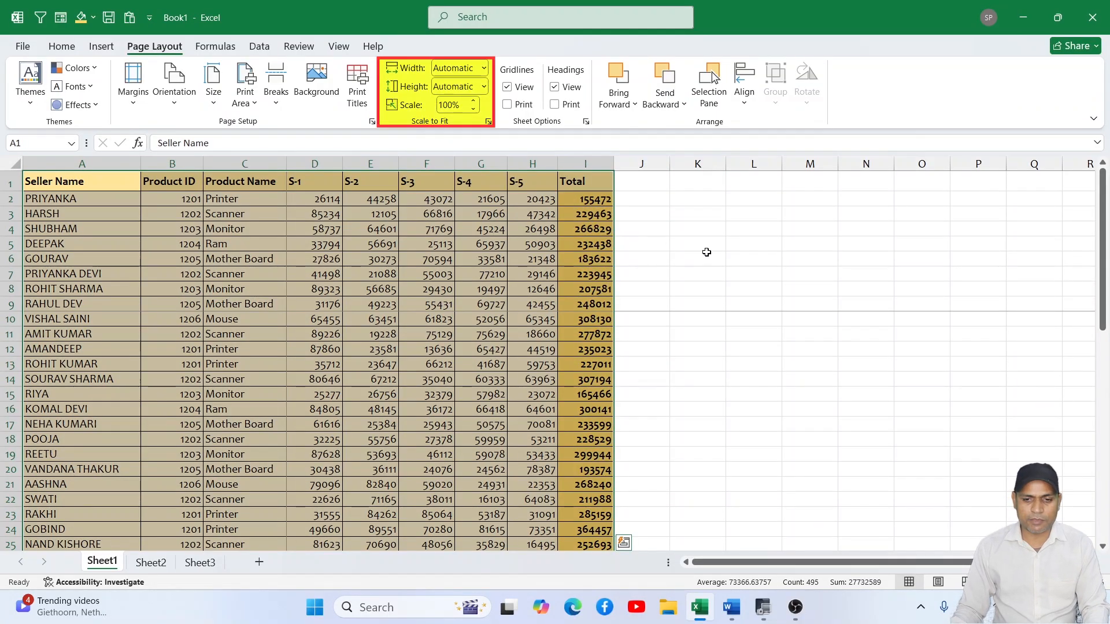
# - Scale the printout to fit 2 pages wide and 2 pages tall
pyautogui.click(706, 255)
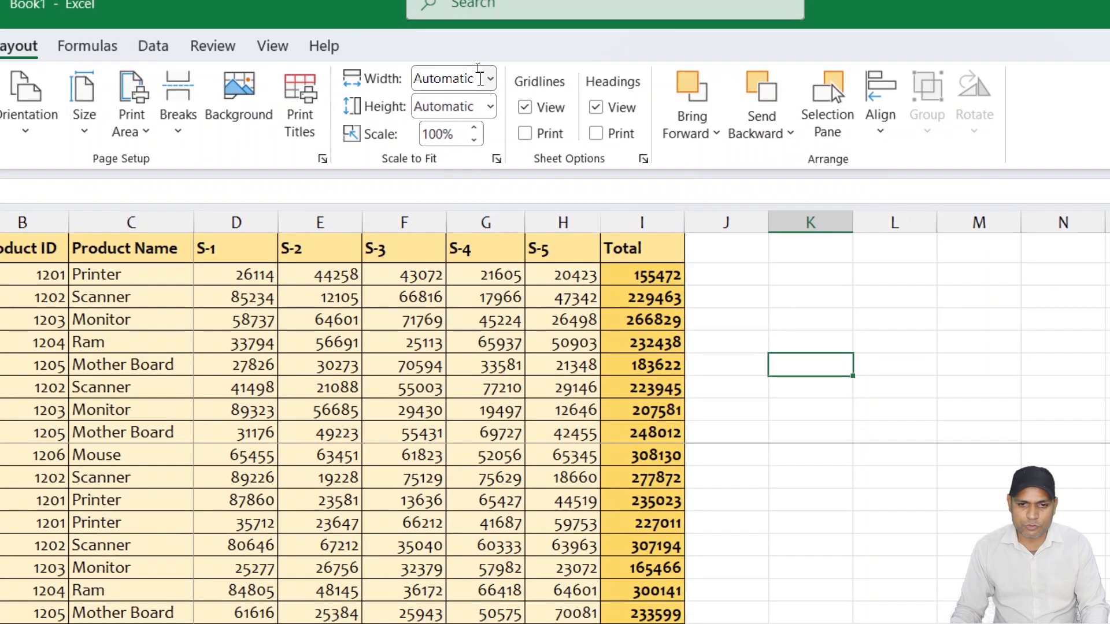
pyautogui.click(490, 78)
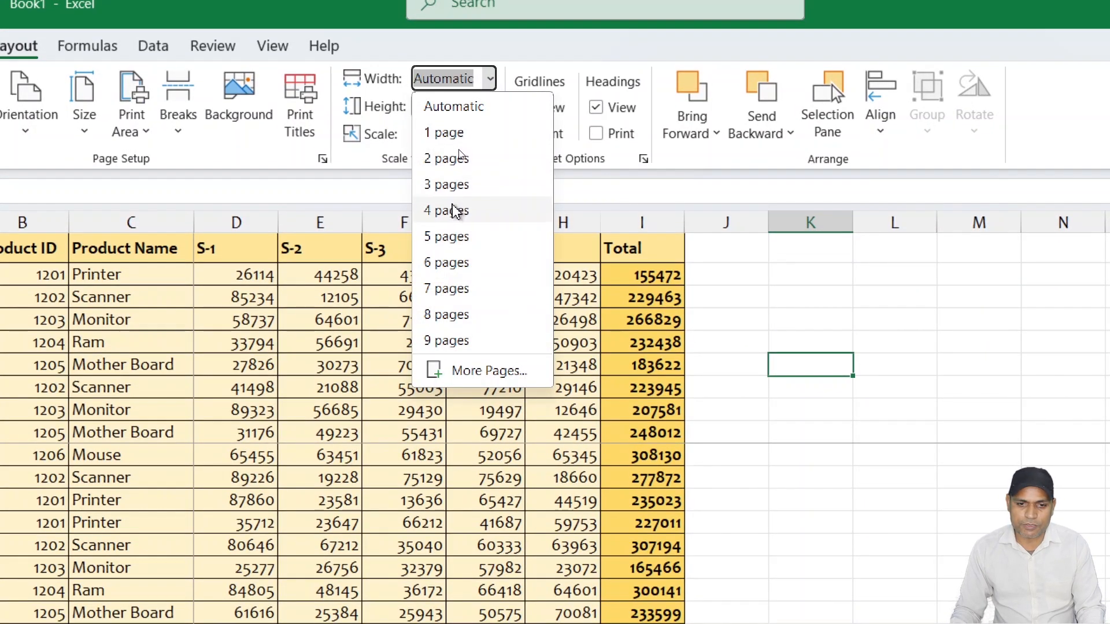
pyautogui.click(450, 158)
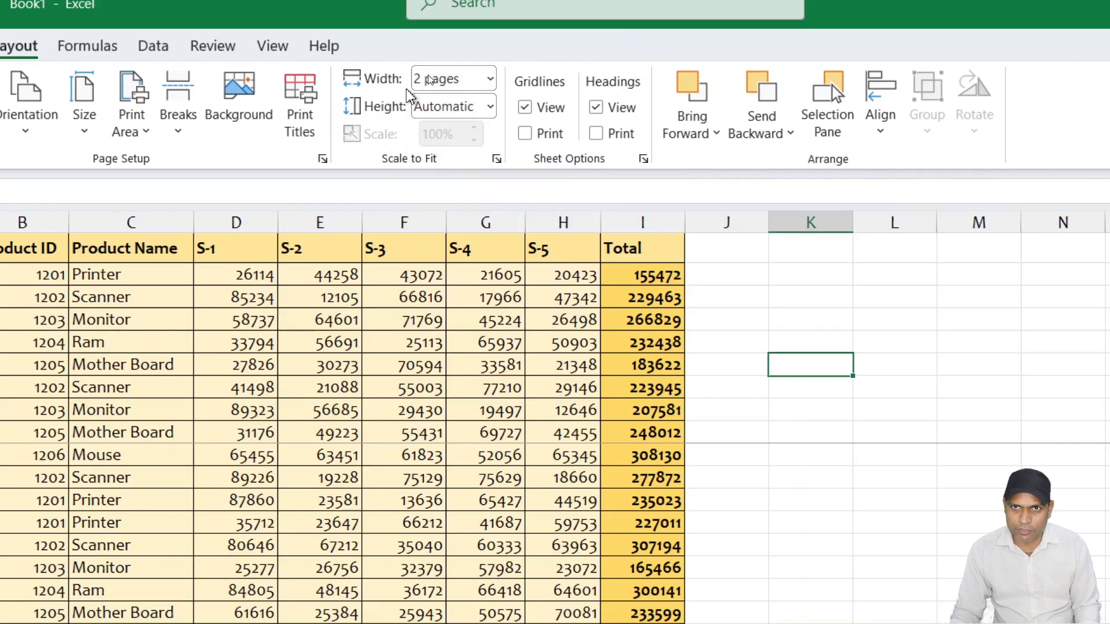
pyautogui.click(490, 106)
pyautogui.click(448, 187)
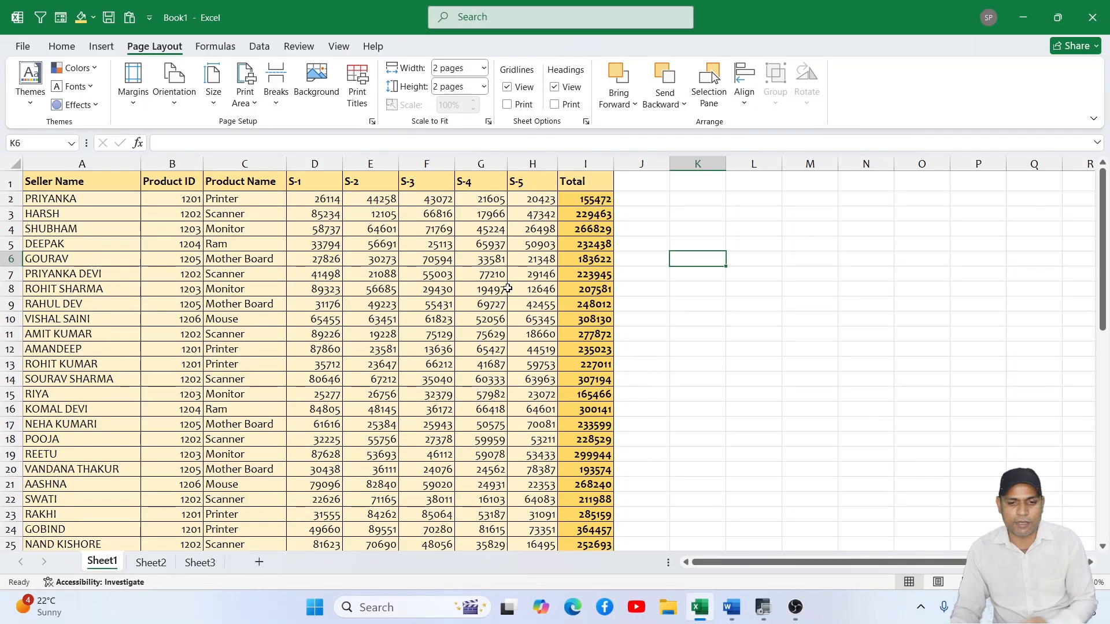
pyautogui.click(483, 68)
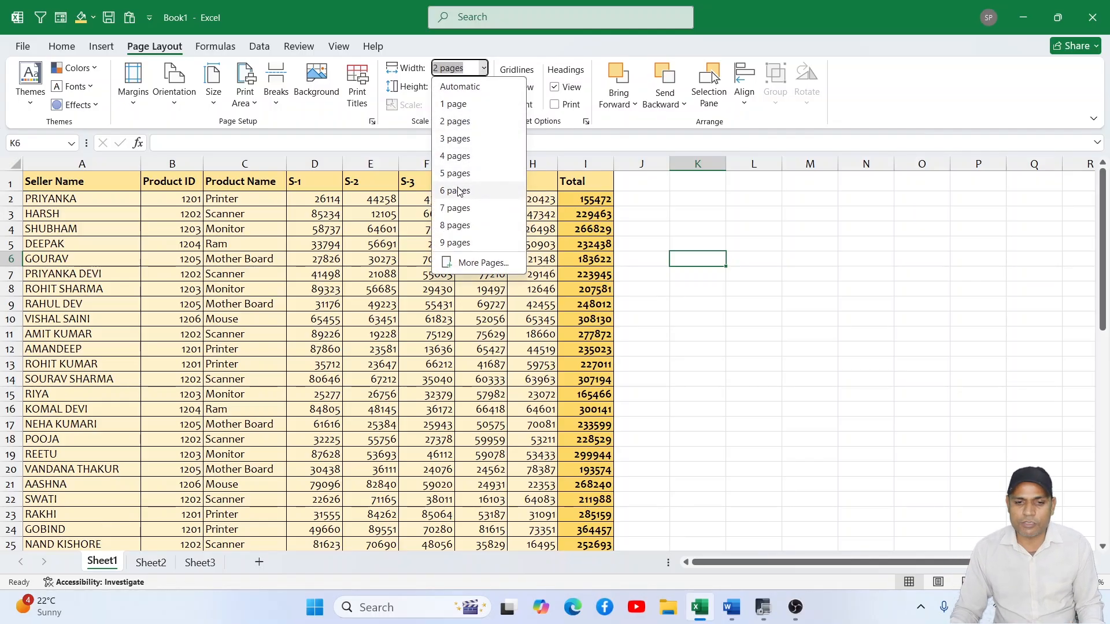
pyautogui.click(419, 101)
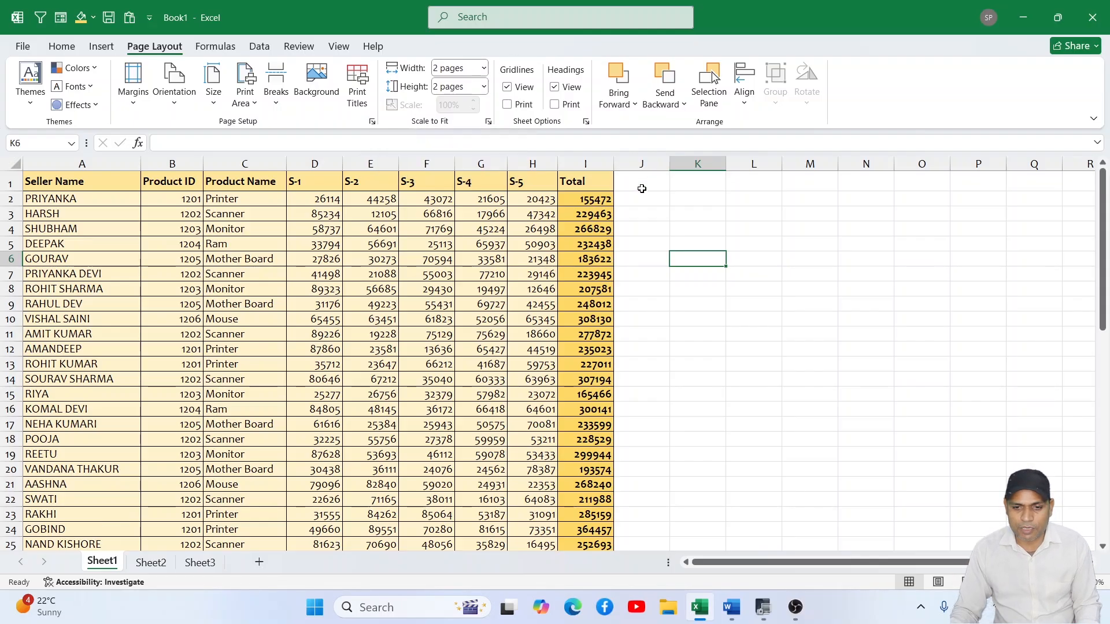
# - Copy the Total column I into column J
pyautogui.click(606, 160)
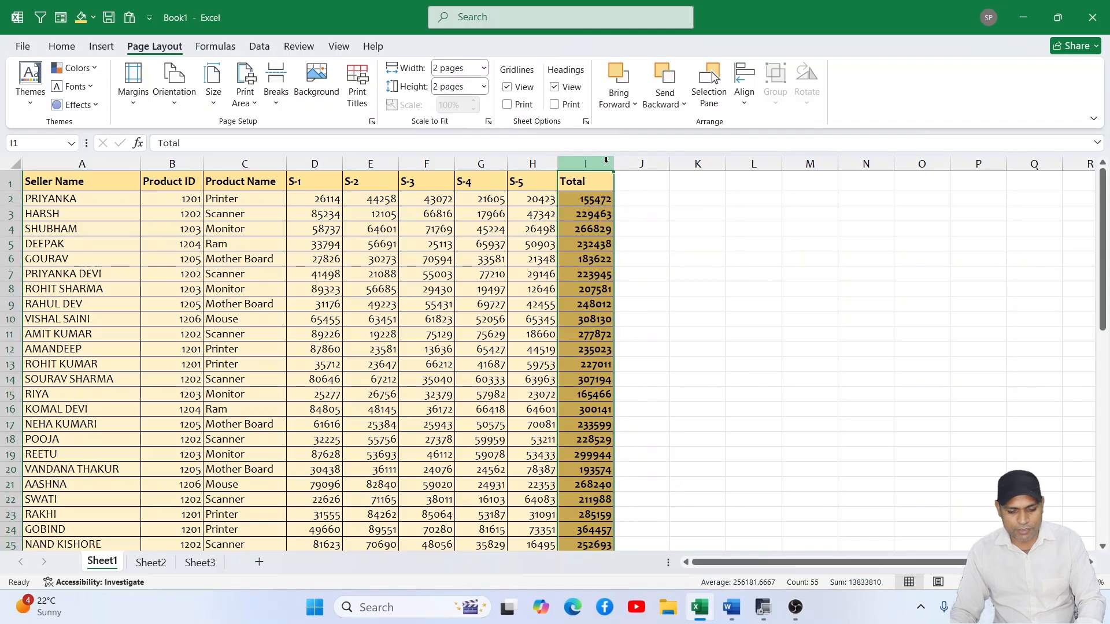
pyautogui.hotkey('ctrl', 'c')
pyautogui.click(646, 166)
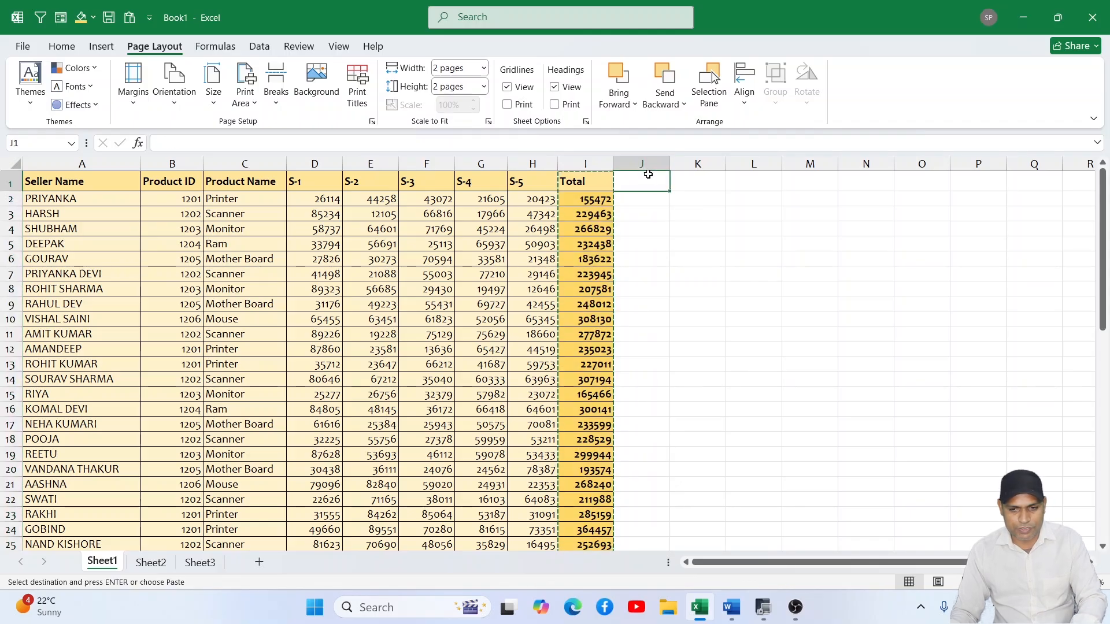
pyautogui.hotkey('ctrl', 'v')
pyautogui.click(713, 206)
pyautogui.press('Escape')
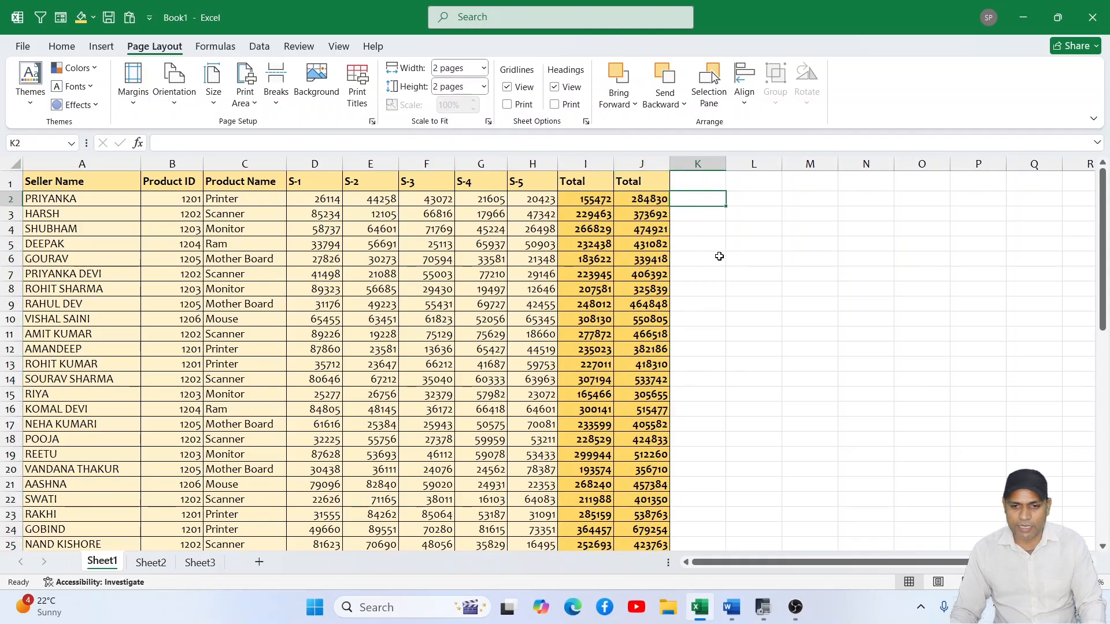
# - Copy the last five data rows, A51:J55, to the rows starting at A56
pyautogui.scroll(-16, 719, 256)
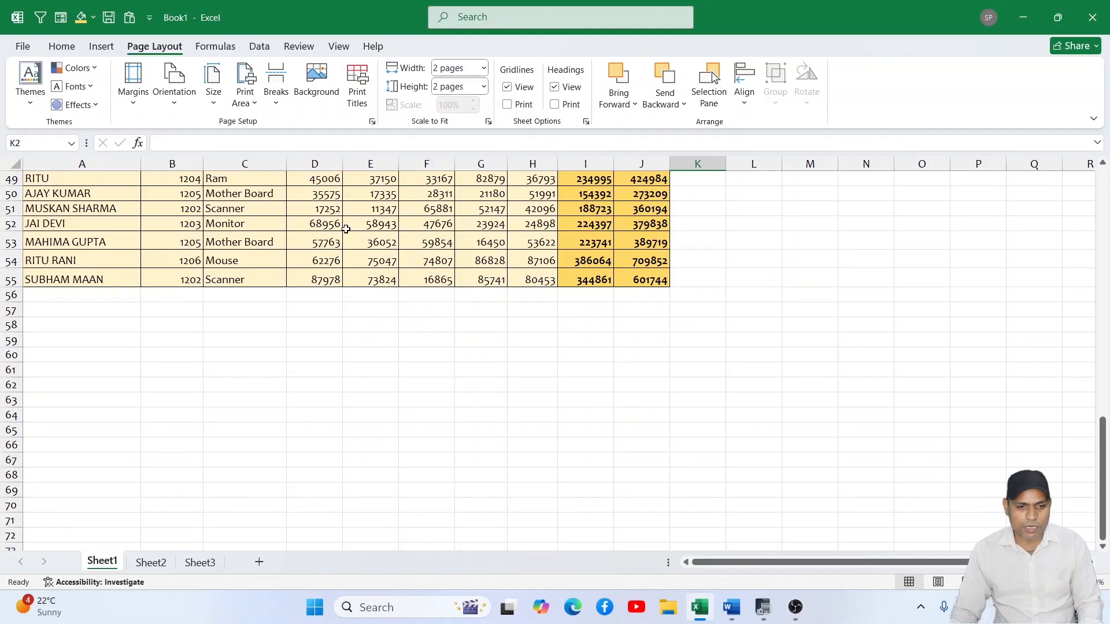
pyautogui.moveTo(65, 210); pyautogui.dragTo(634, 280)
pyautogui.hotkey('ctrl', 'c')
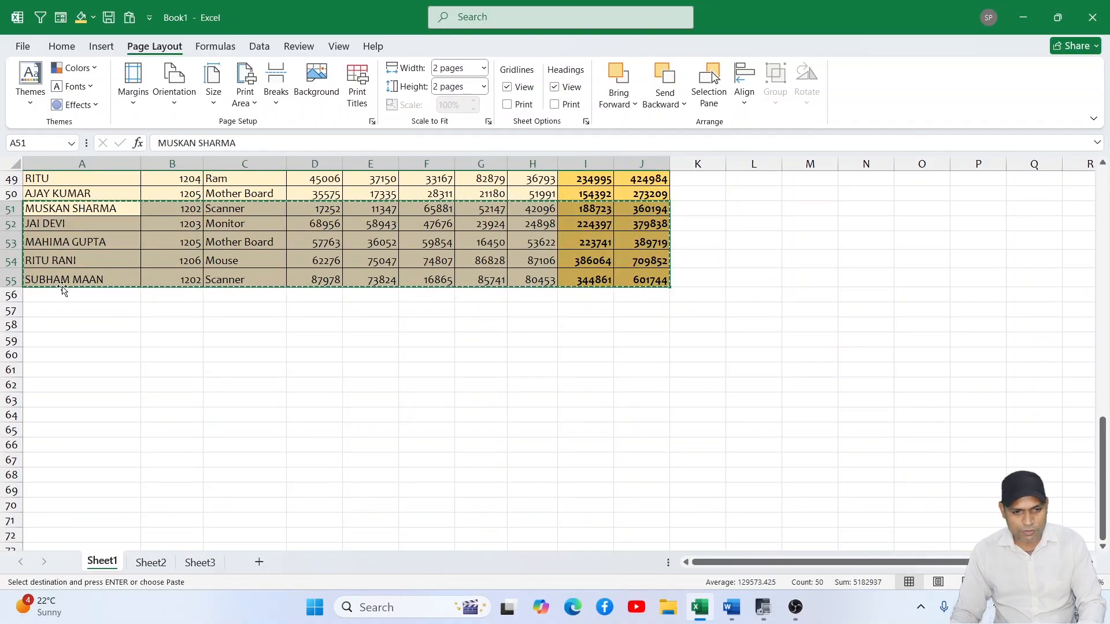
pyautogui.click(68, 297)
pyautogui.hotkey('ctrl', 'v')
pyautogui.press('Escape')
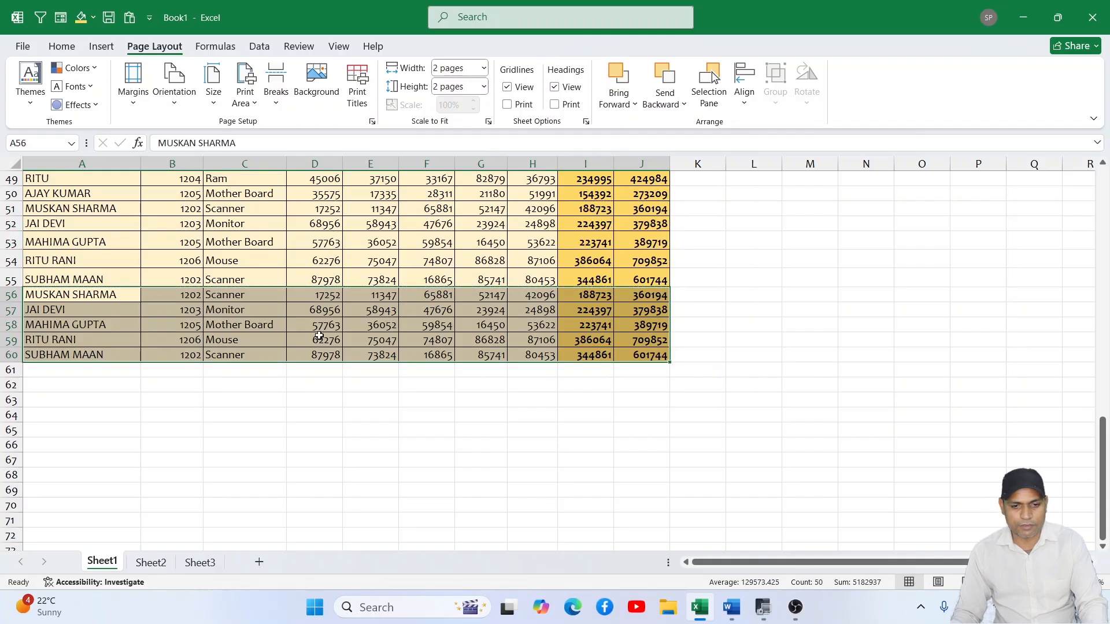
# - Open the print preview to examine how the extended data is spread over the scaled pages
pyautogui.click(313, 275)
pyautogui.hotkey('ctrl', 'p')
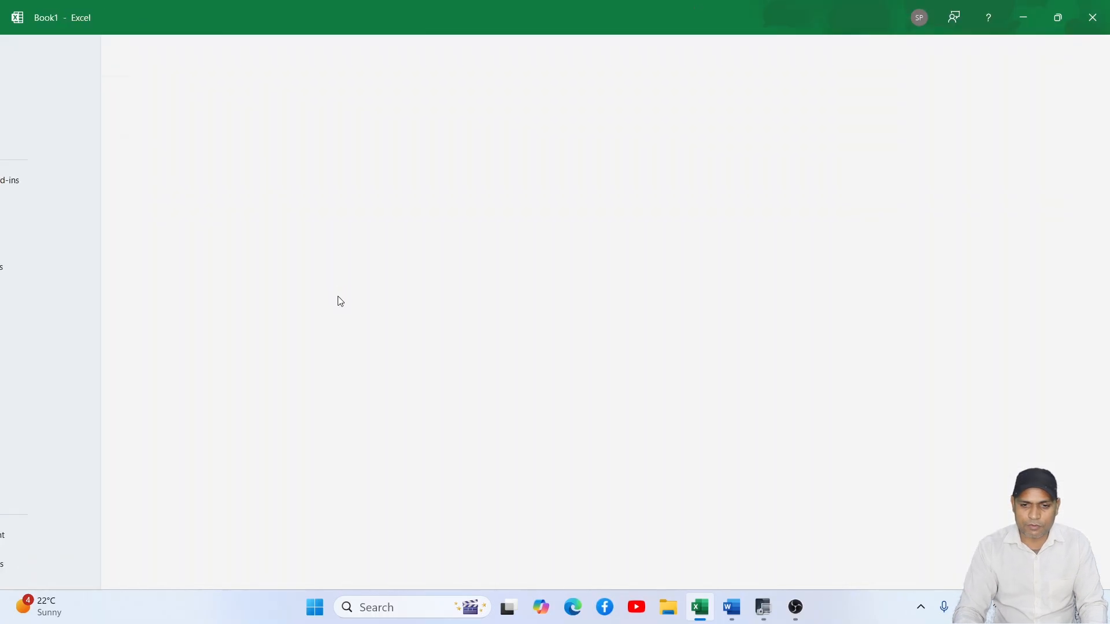
pyautogui.click(29, 45)
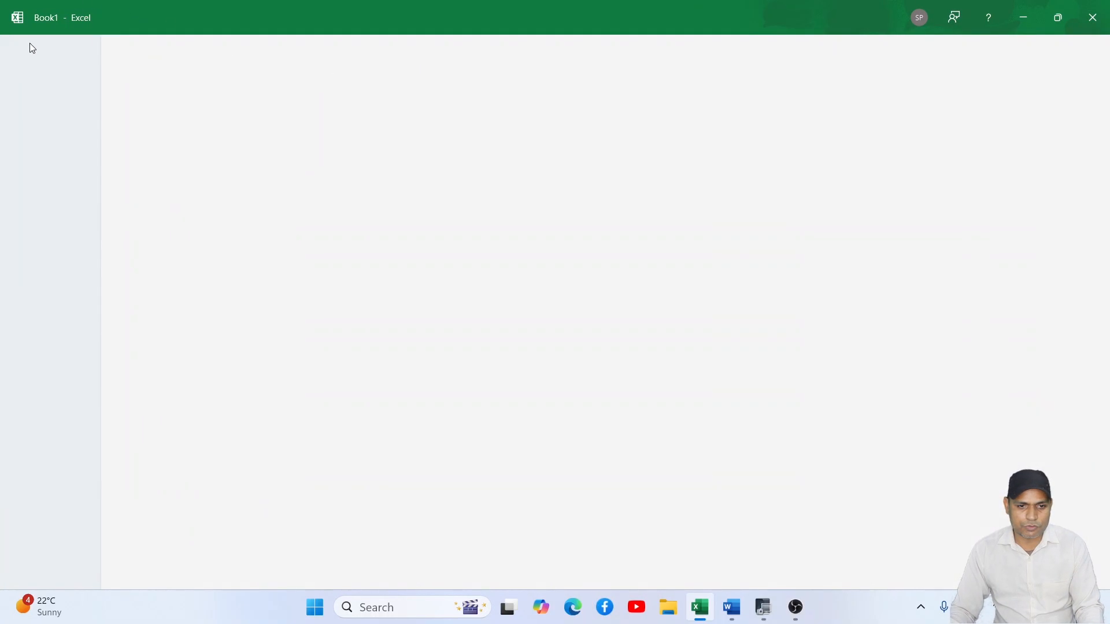
pyautogui.click(174, 81)
pyautogui.click(211, 125)
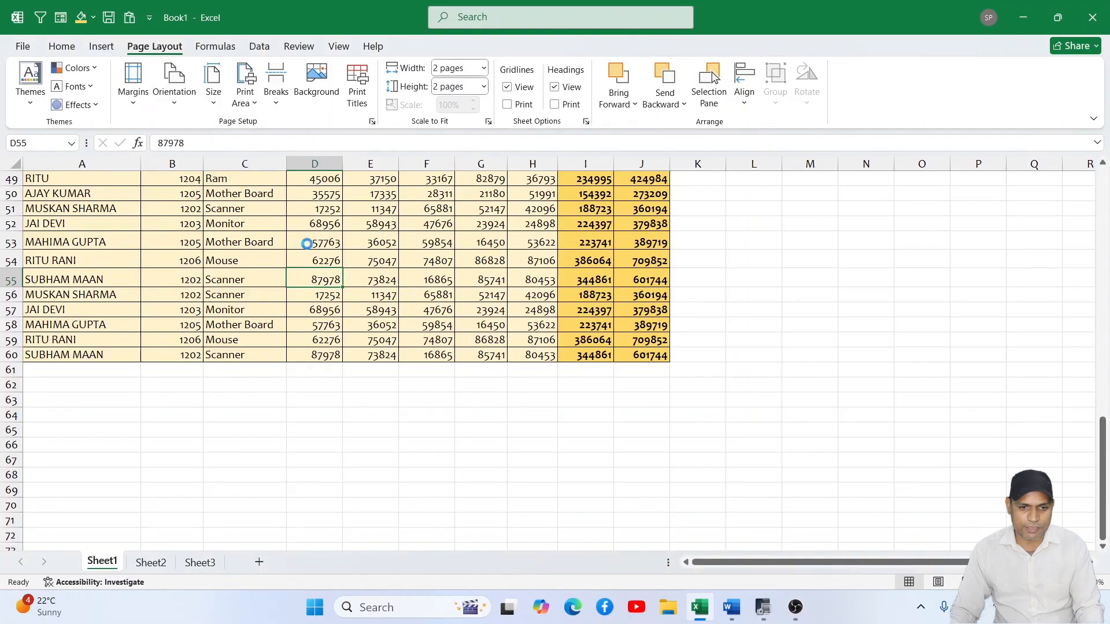
pyautogui.click(449, 357)
pyautogui.hotkey('ctrl', 'p')
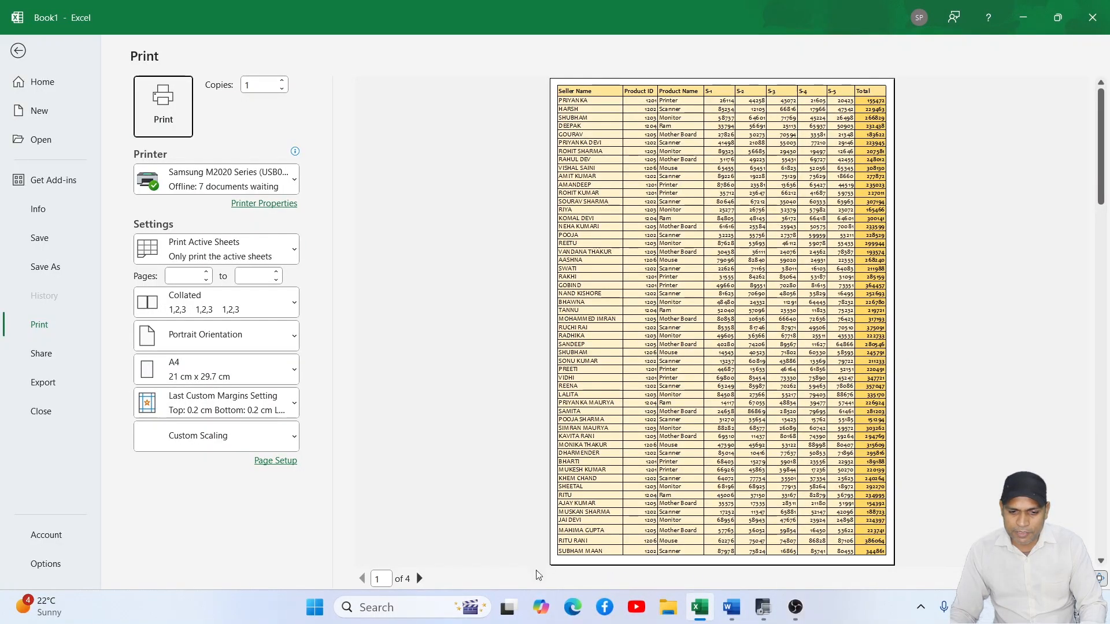
# - Page forward through the print preview to examine the remaining pages, and return to the start of the data on the sheet
pyautogui.click(419, 579)
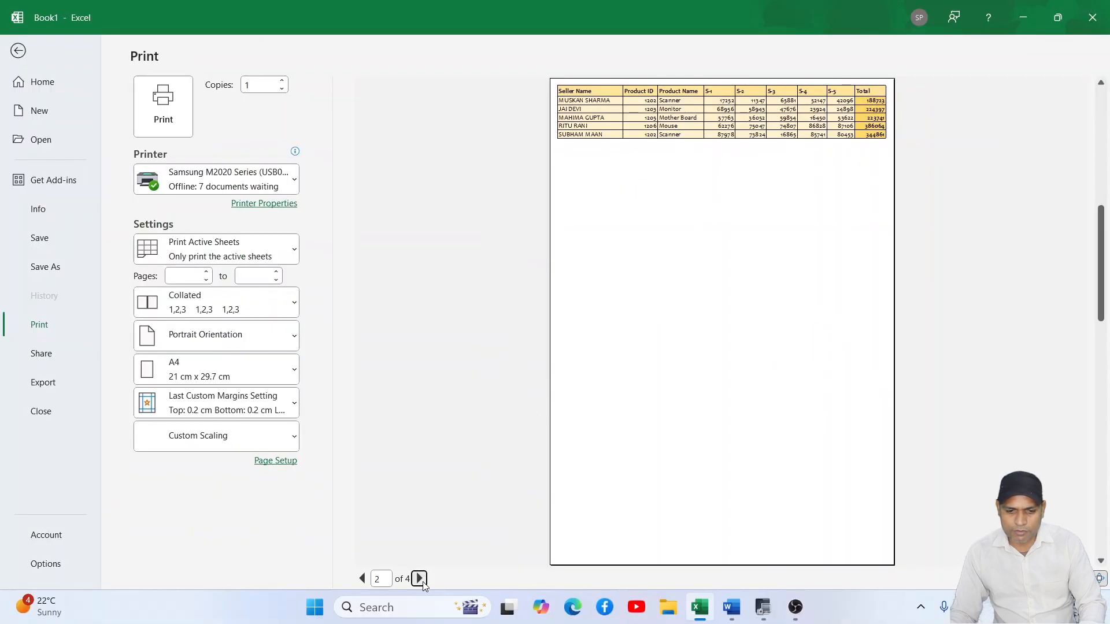
pyautogui.click(420, 580)
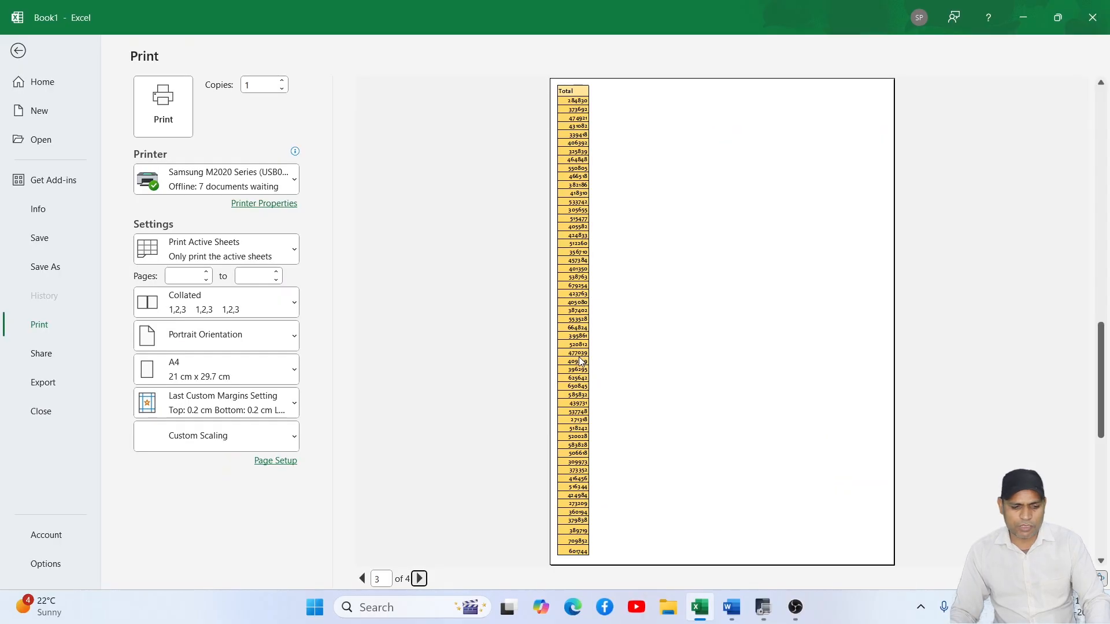
pyautogui.press('Escape')
pyautogui.scroll(16, 584, 328)
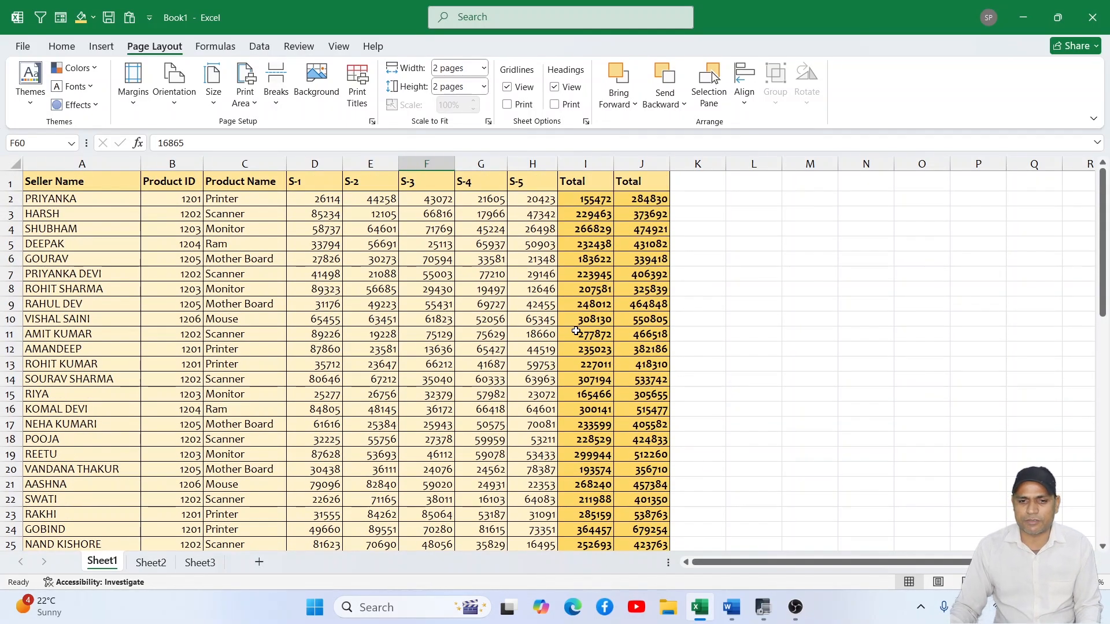
# - Set both the scale-to-fit width and height of the printout to Automatic
pyautogui.click(485, 68)
pyautogui.click(460, 86)
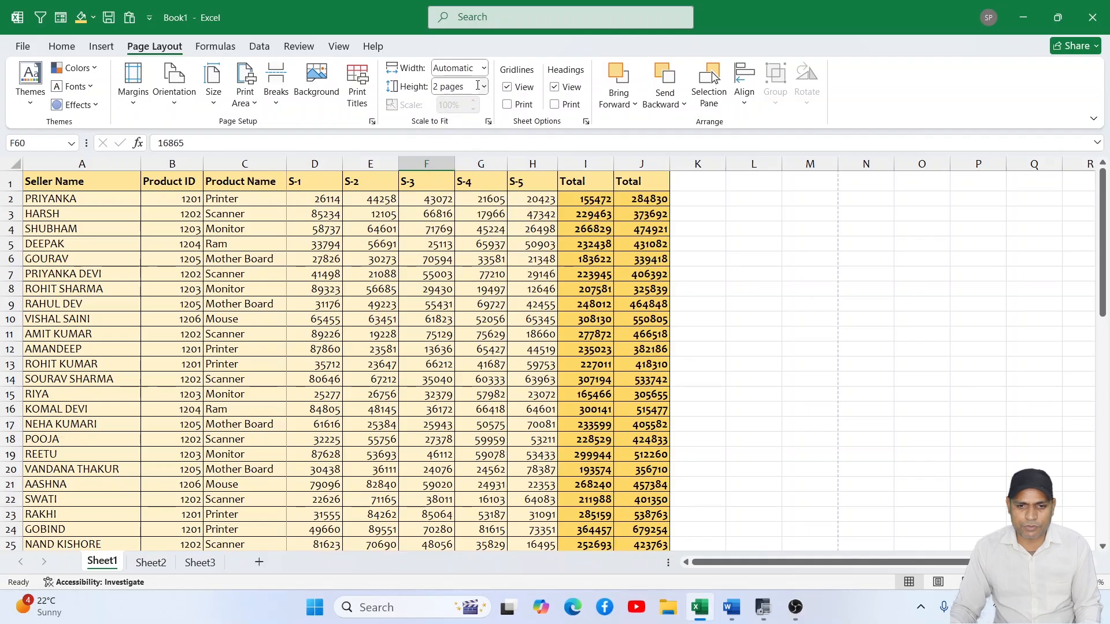
pyautogui.click(484, 87)
pyautogui.click(469, 104)
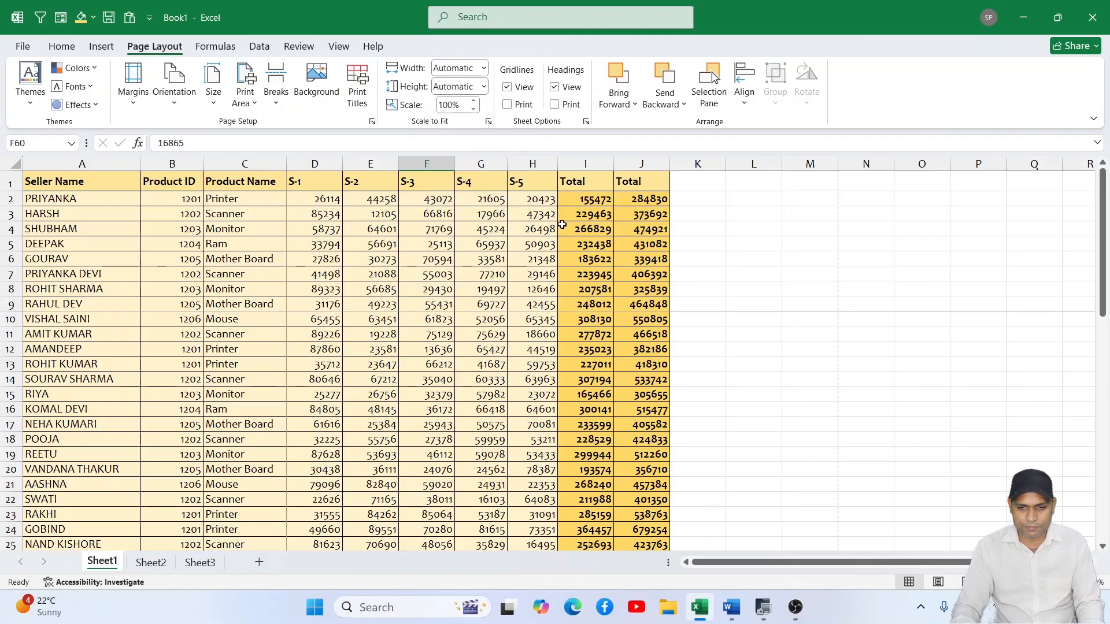
# - Page through the print preview to examine how the data is spread over pages with automatic width and height
pyautogui.hotkey('ctrl', 'p')
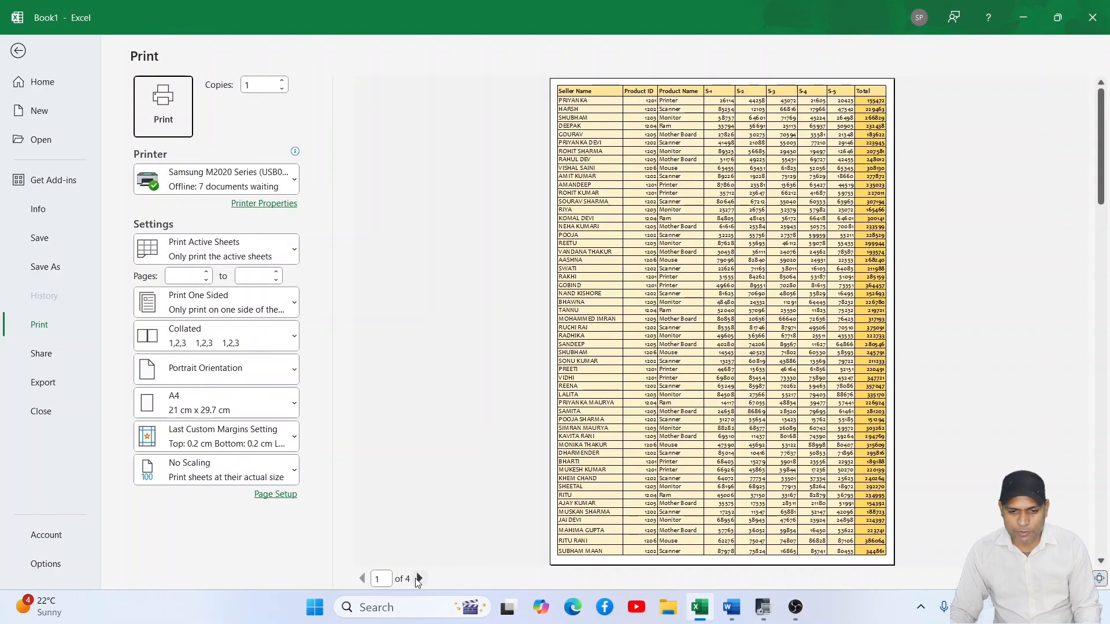
pyautogui.click(419, 579)
pyautogui.click(419, 579)
pyautogui.press('Escape')
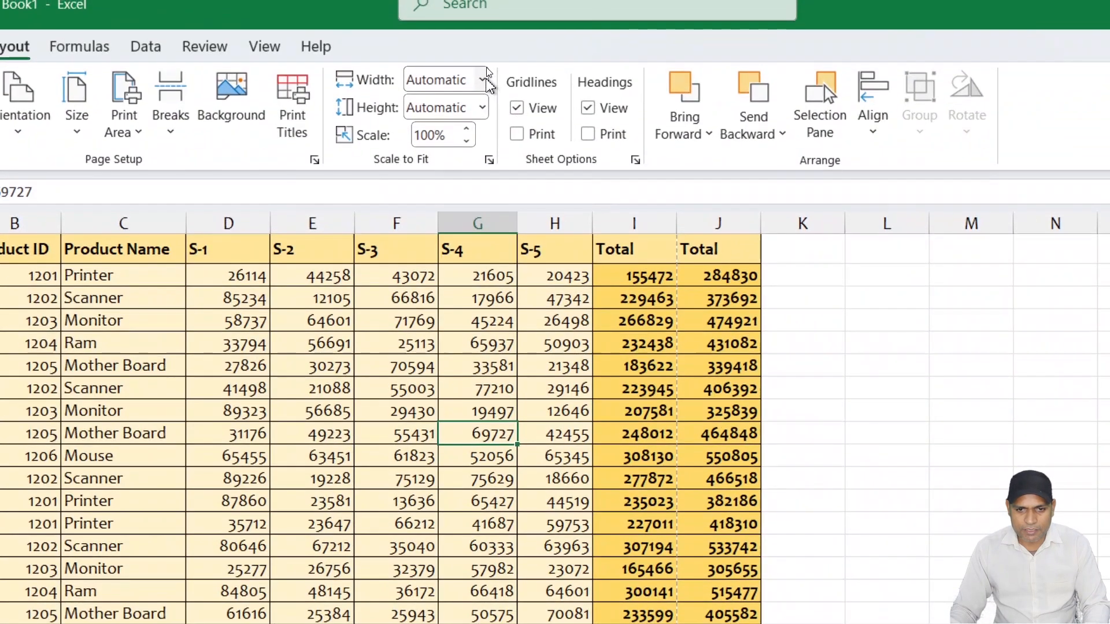
# - Scale the printout to fit 1 page wide and 1 page tall, and check it in the print preview
pyautogui.click(483, 80)
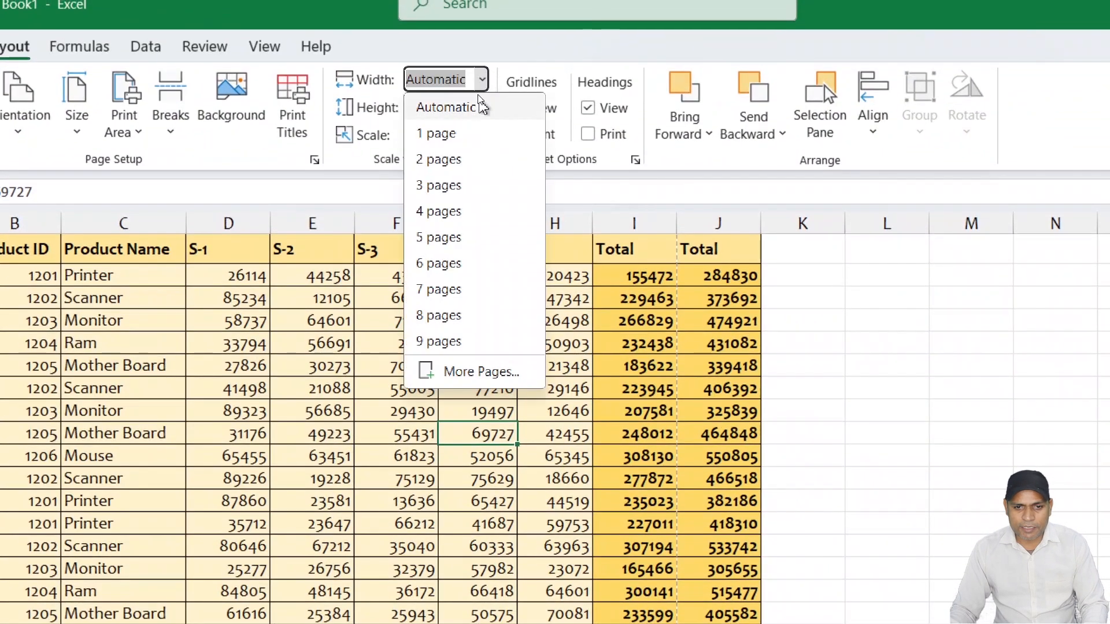
pyautogui.click(475, 138)
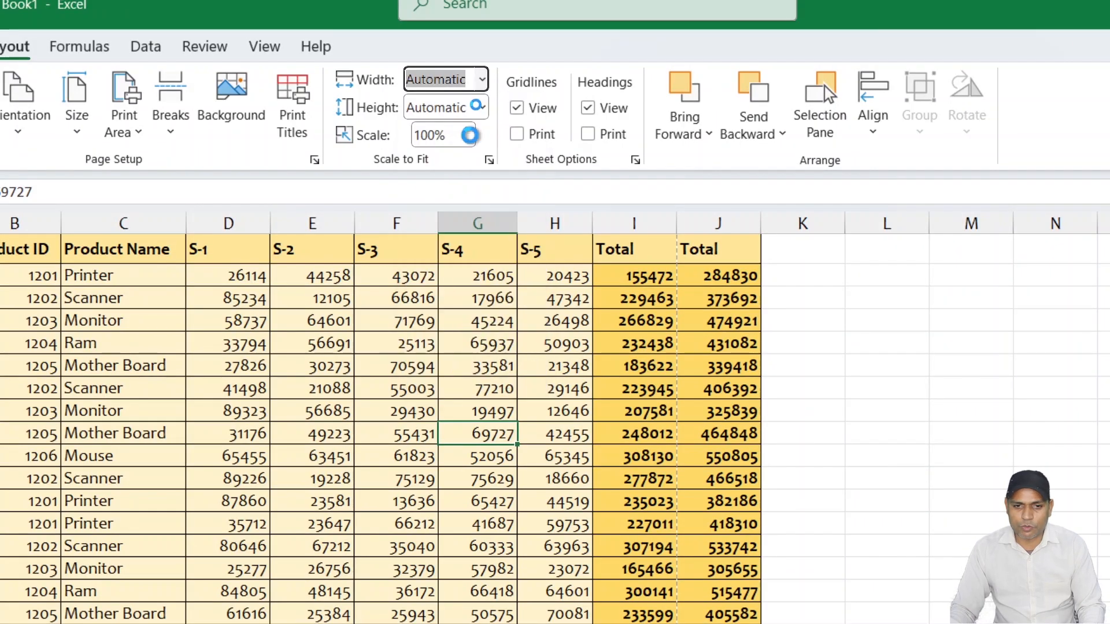
pyautogui.click(482, 107)
pyautogui.click(471, 162)
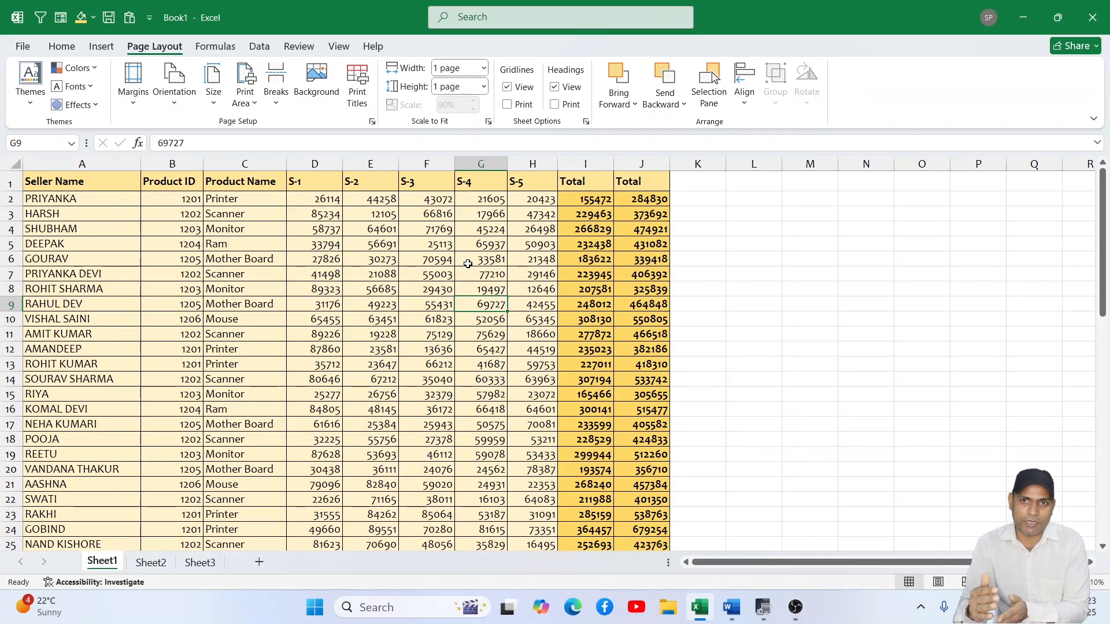
pyautogui.hotkey('ctrl', 'p')
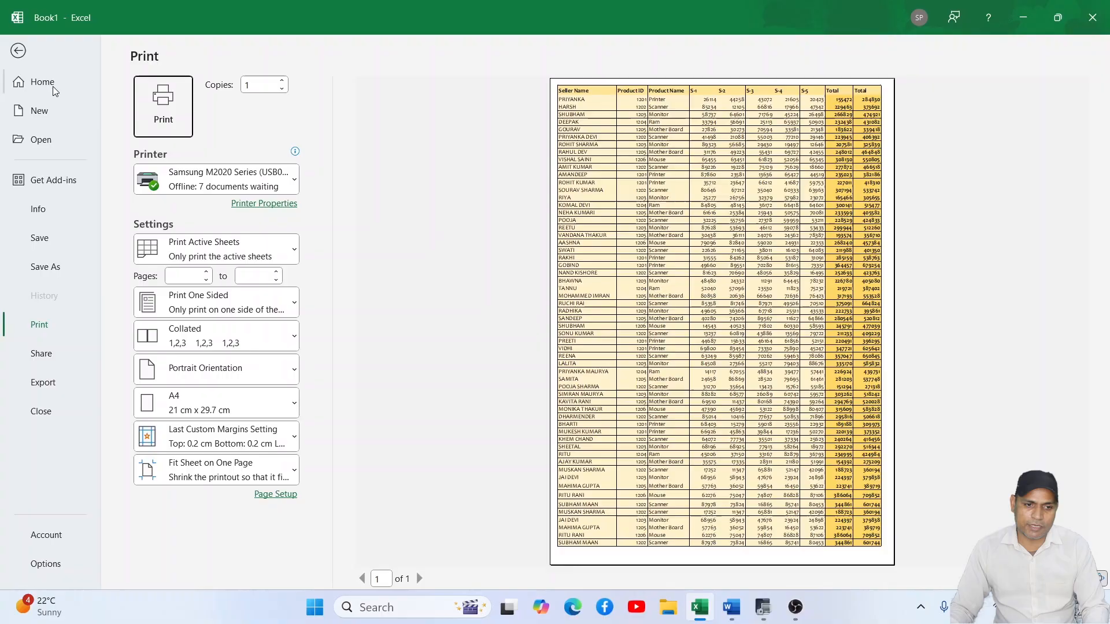
pyautogui.click(18, 19)
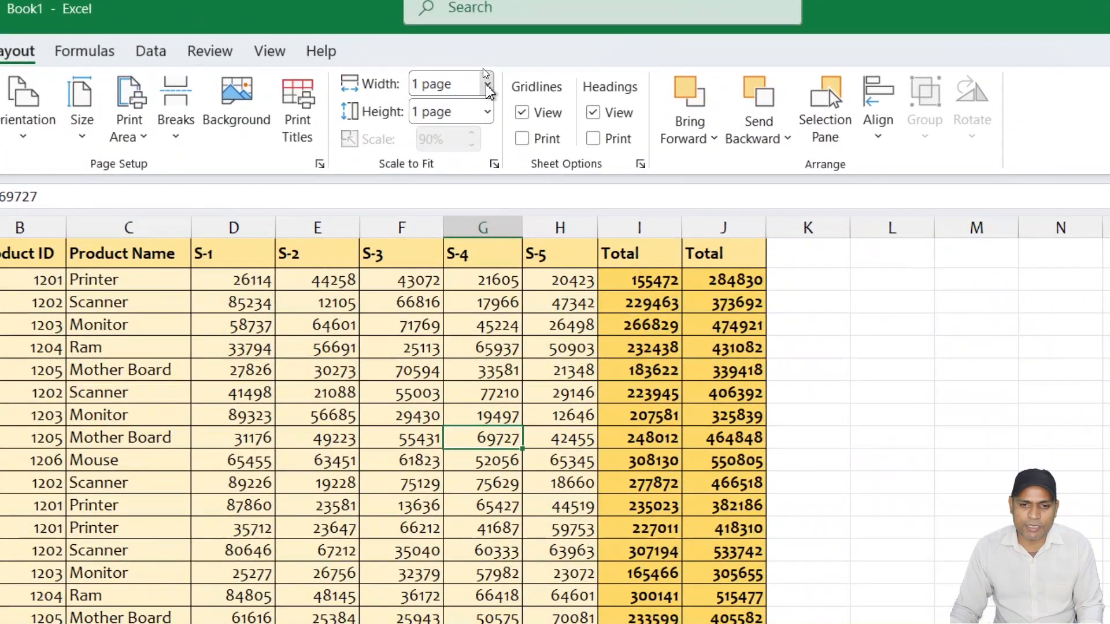
# - Scale the printout to fit 2 pages wide and 2 pages tall
pyautogui.click(483, 67)
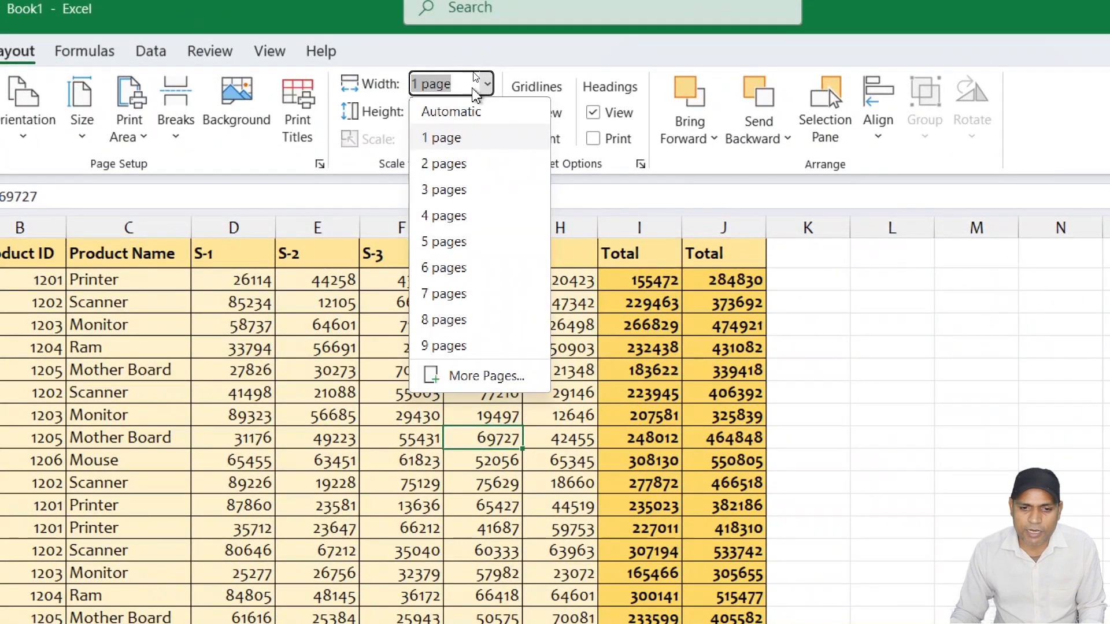
pyautogui.click(466, 167)
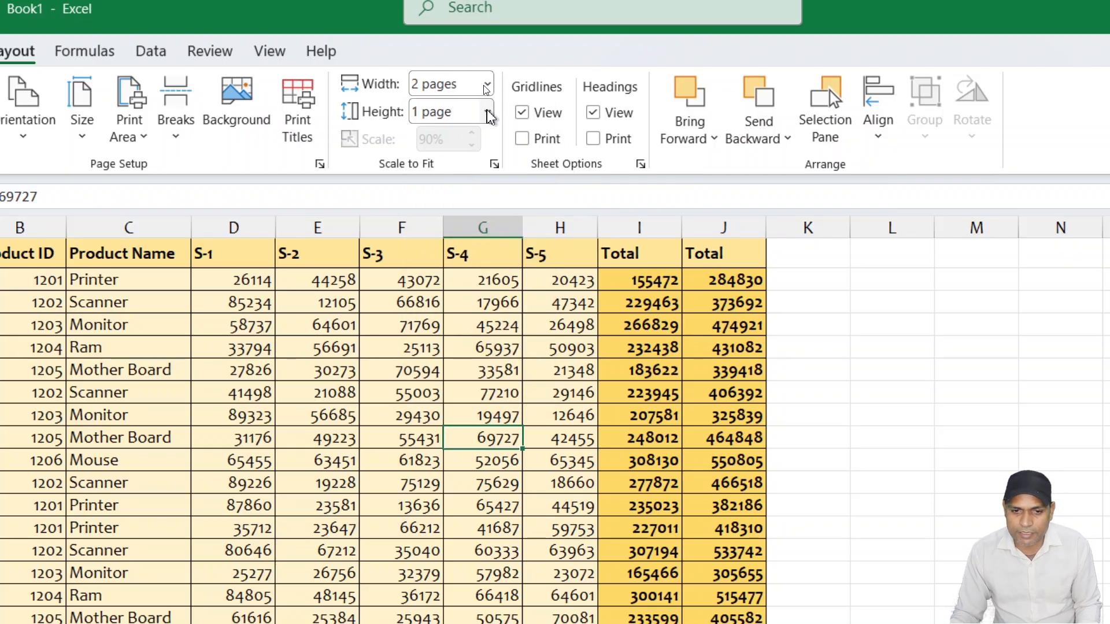
pyautogui.click(487, 112)
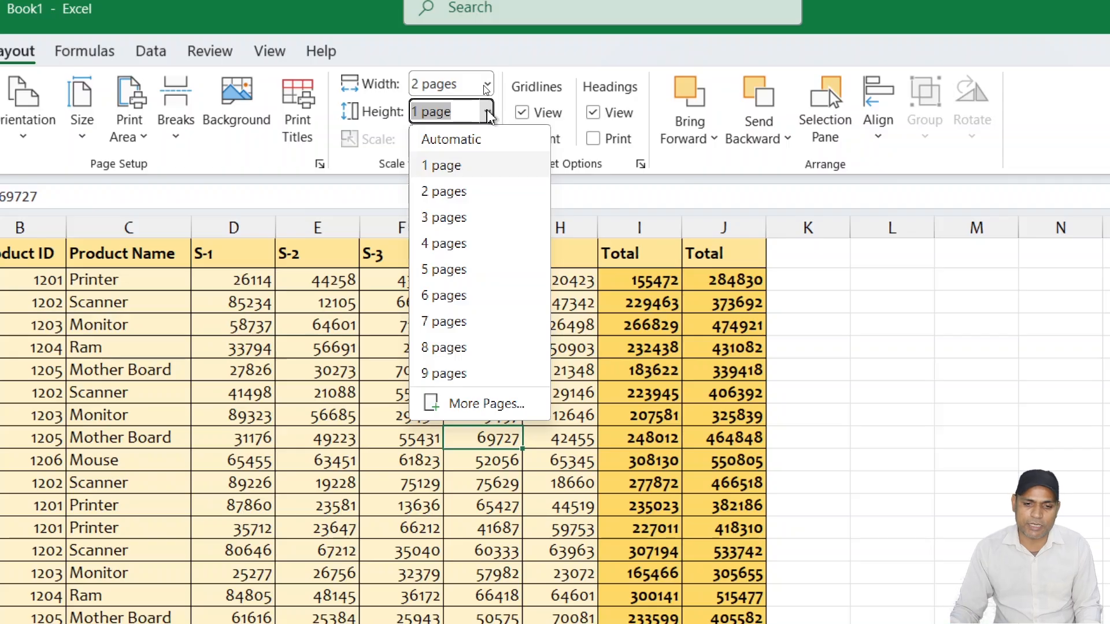
pyautogui.click(441, 191)
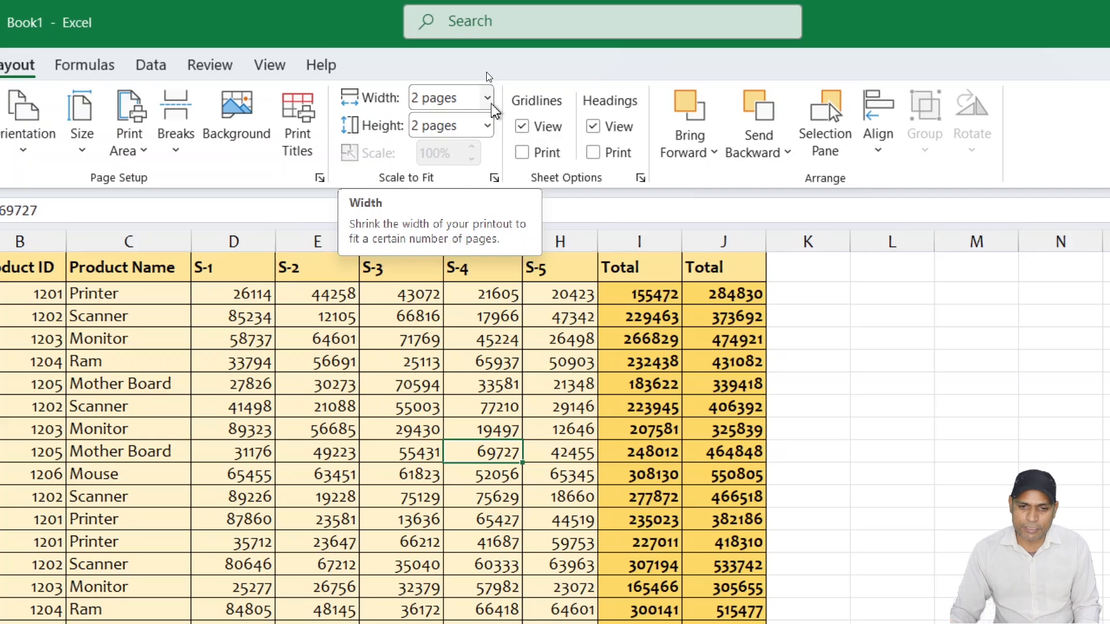
# - Reset the printout's scale-to-fit width and height to Automatic
pyautogui.click(488, 99)
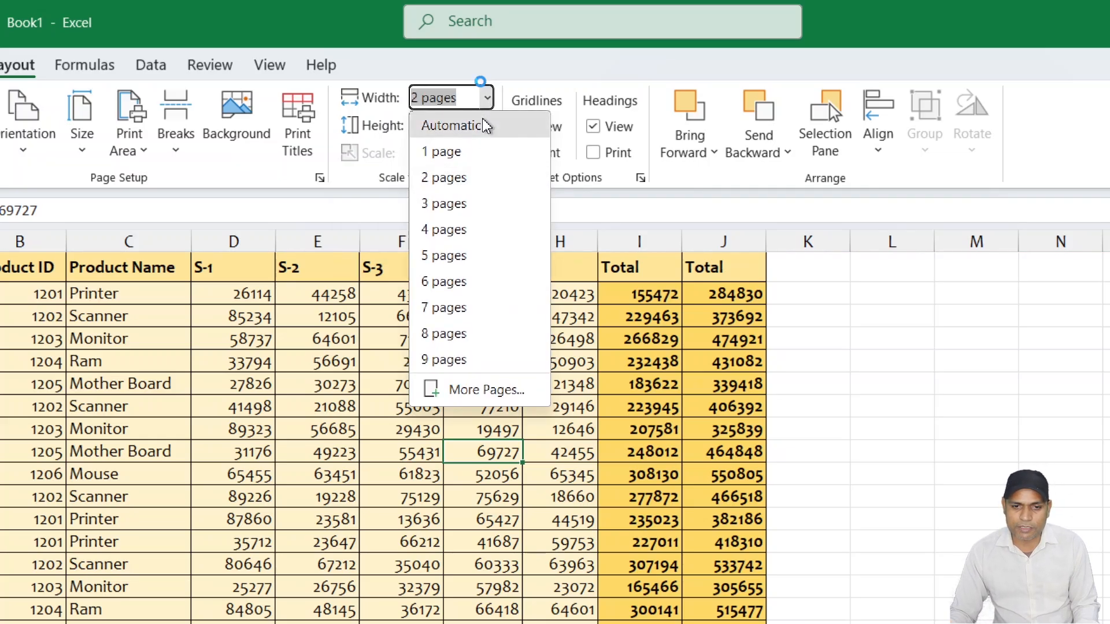
pyautogui.click(484, 122)
pyautogui.click(488, 127)
pyautogui.click(462, 152)
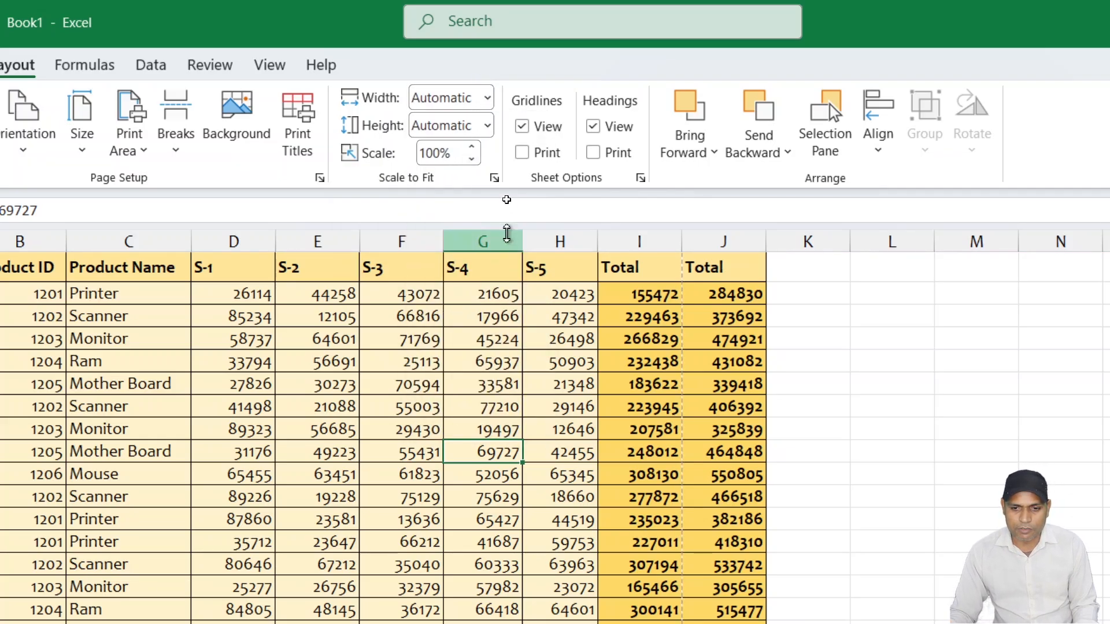
pyautogui.click(561, 324)
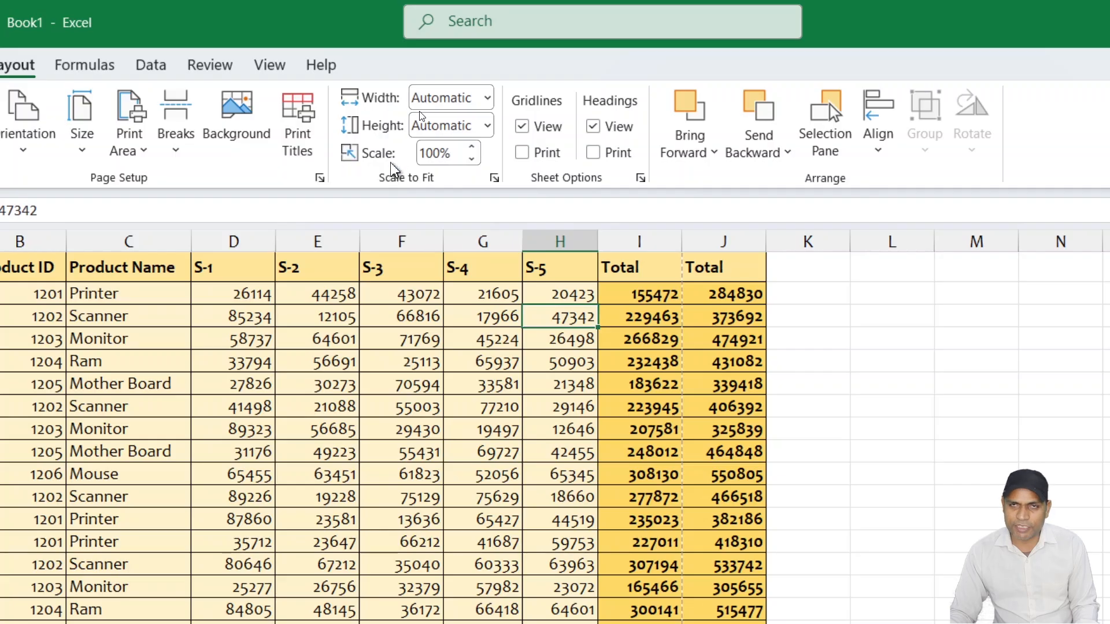
# - Check the page-break lines around the end of the data and reduce the print scale to 90%
pyautogui.scroll(-10, 561, 245)
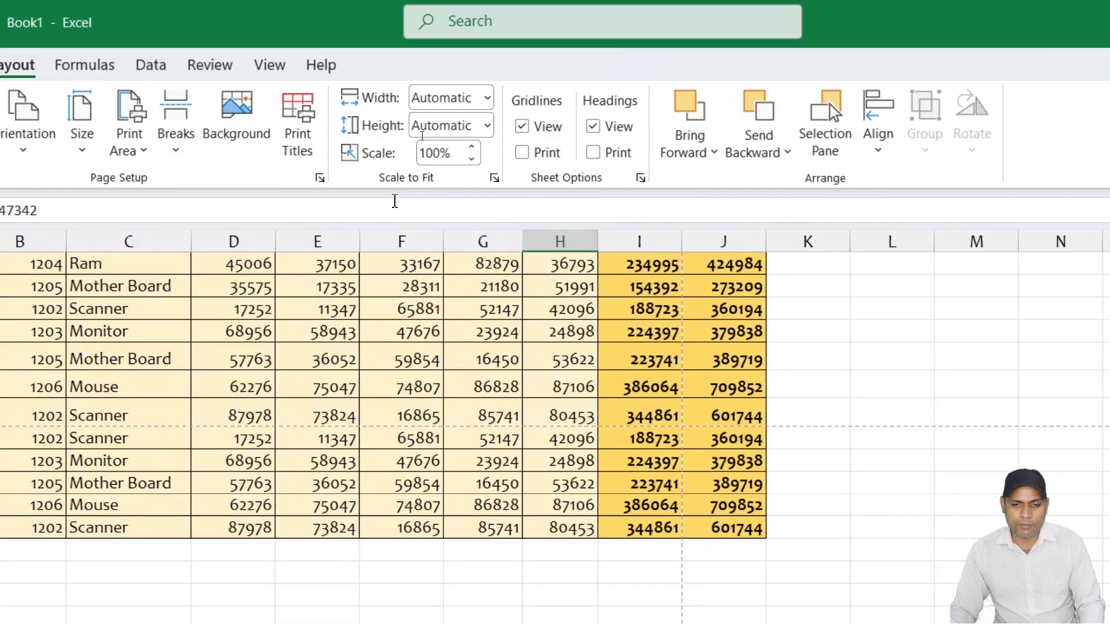
pyautogui.scroll(2, 451, 241)
pyautogui.scroll(-2, 587, 329)
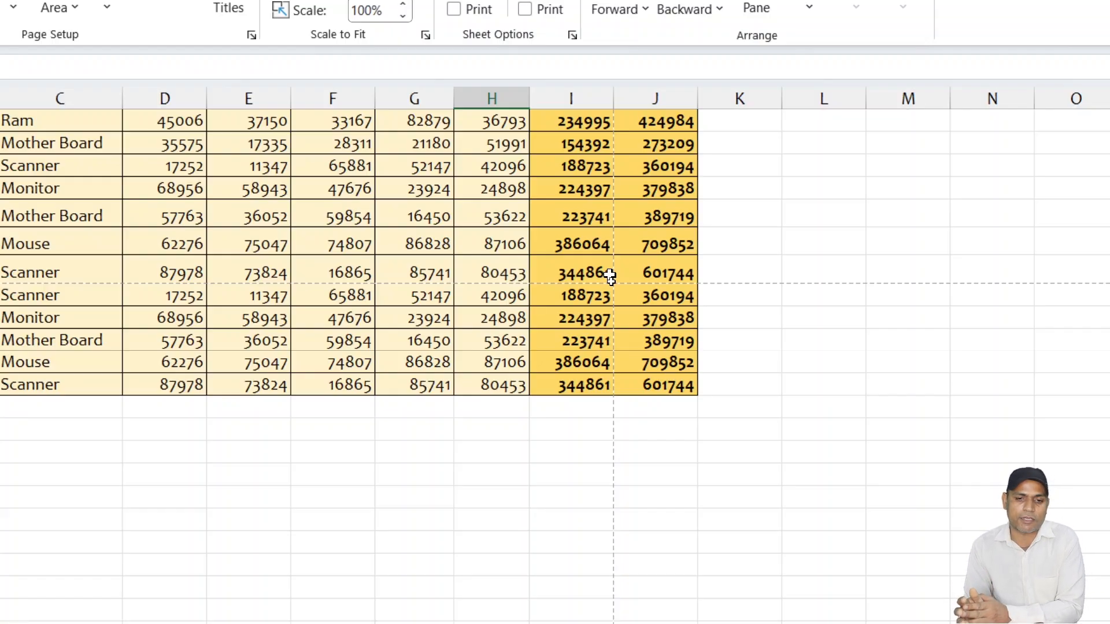
pyautogui.scroll(2, 425, 170)
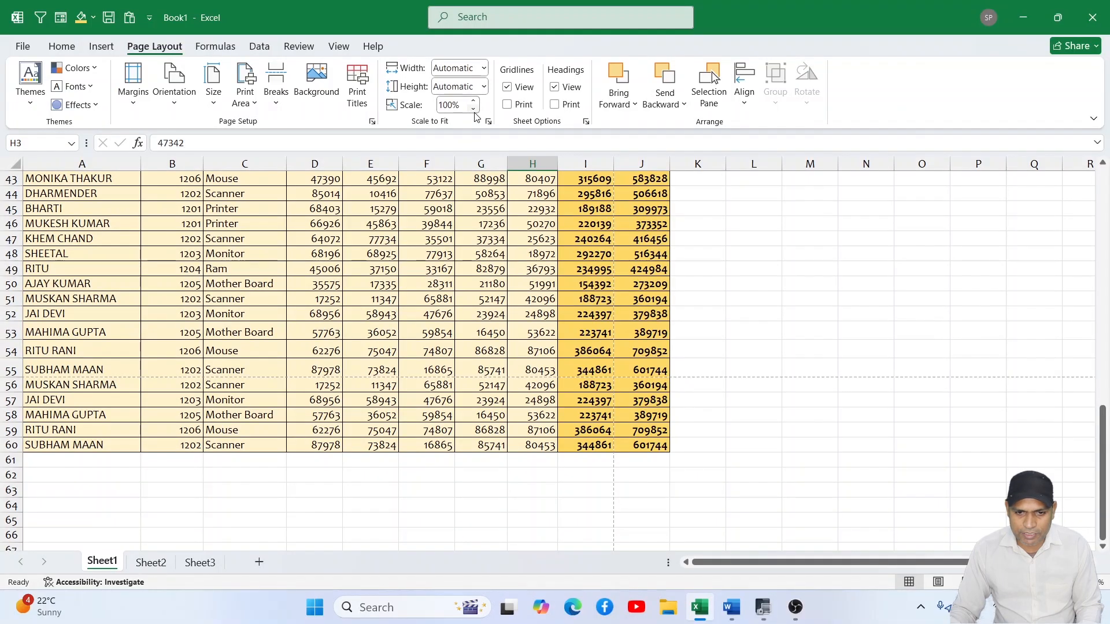
pyautogui.click(474, 109)
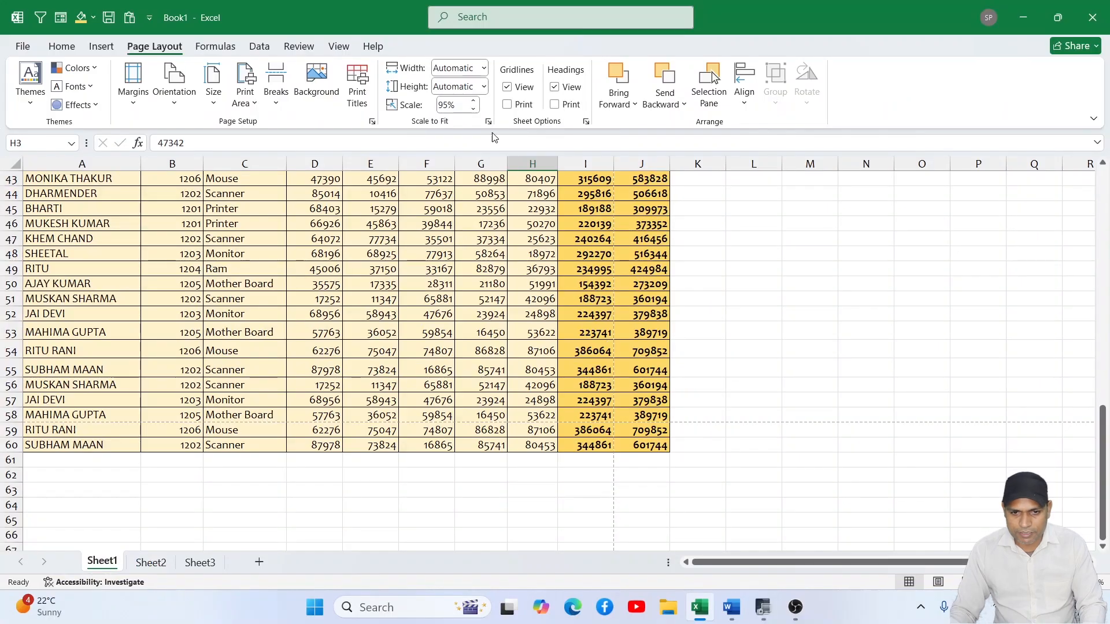
pyautogui.click(474, 110)
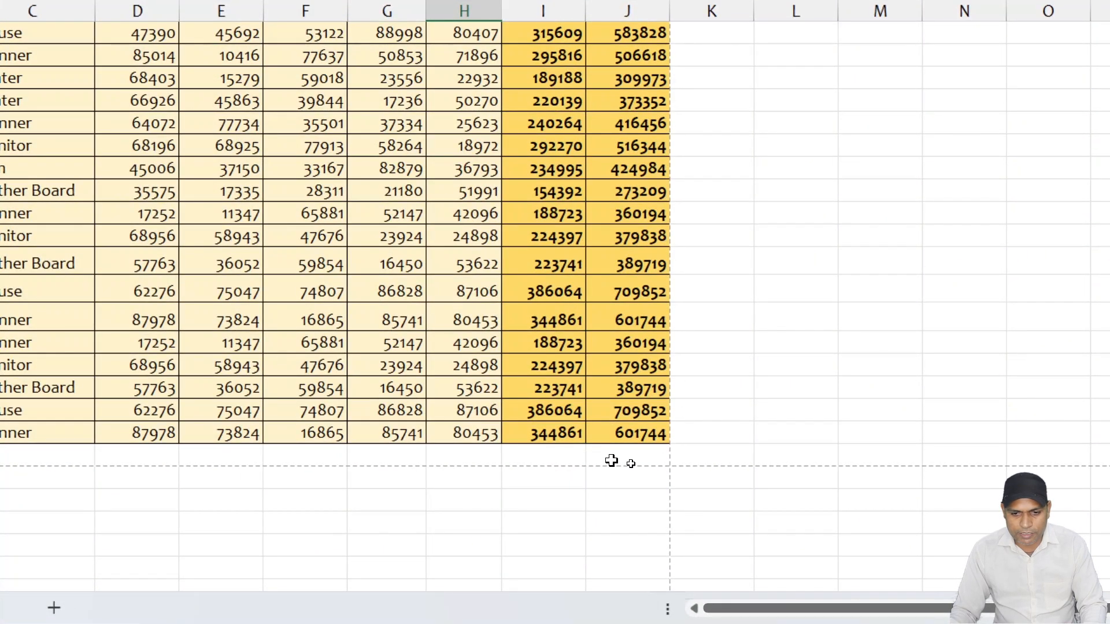
# - Check the page boundary below the last data row and the print preview at 90% scale
pyautogui.moveTo(624, 459); pyautogui.dragTo(110, 458)
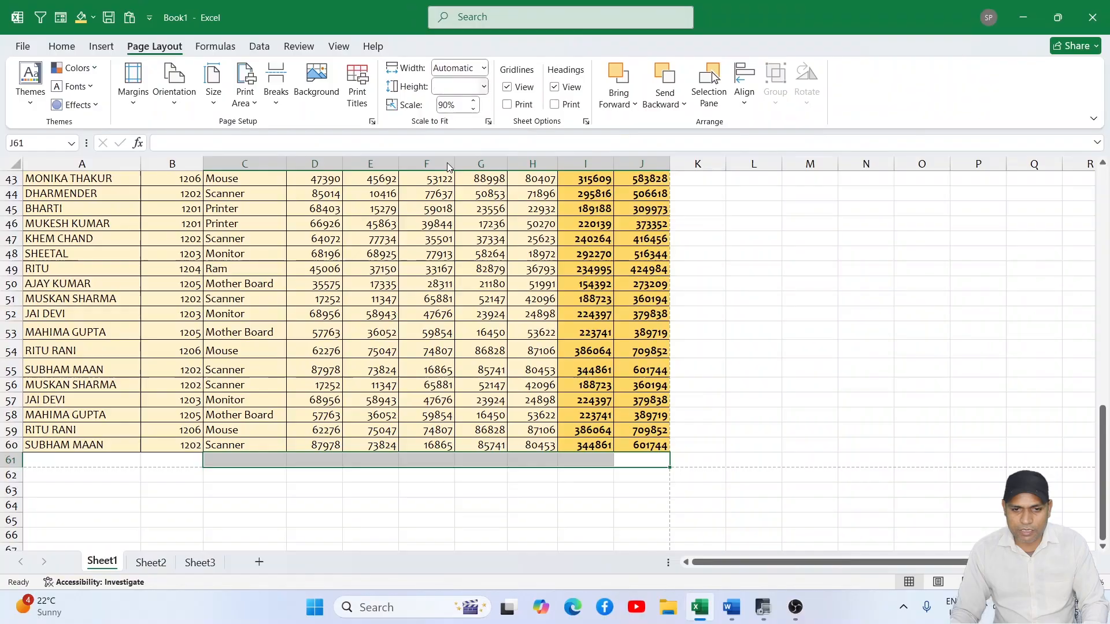
pyautogui.click(473, 271)
pyautogui.hotkey('ctrl', 'p')
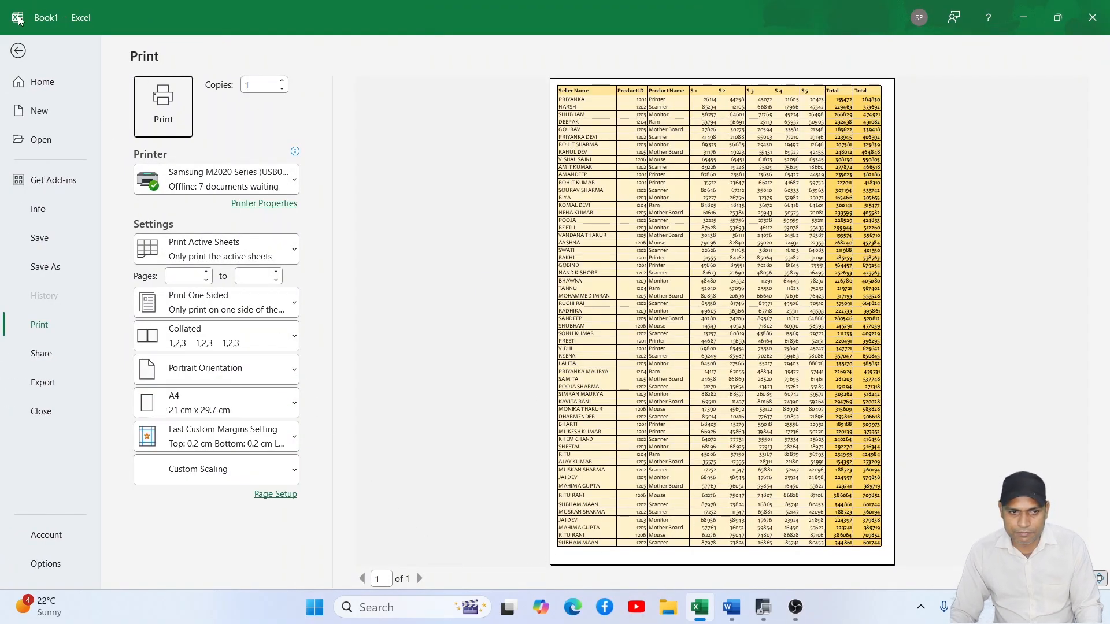
pyautogui.click(21, 52)
# - Restore the print scale to 100% and check the page layout in the print preview
pyautogui.click(474, 102)
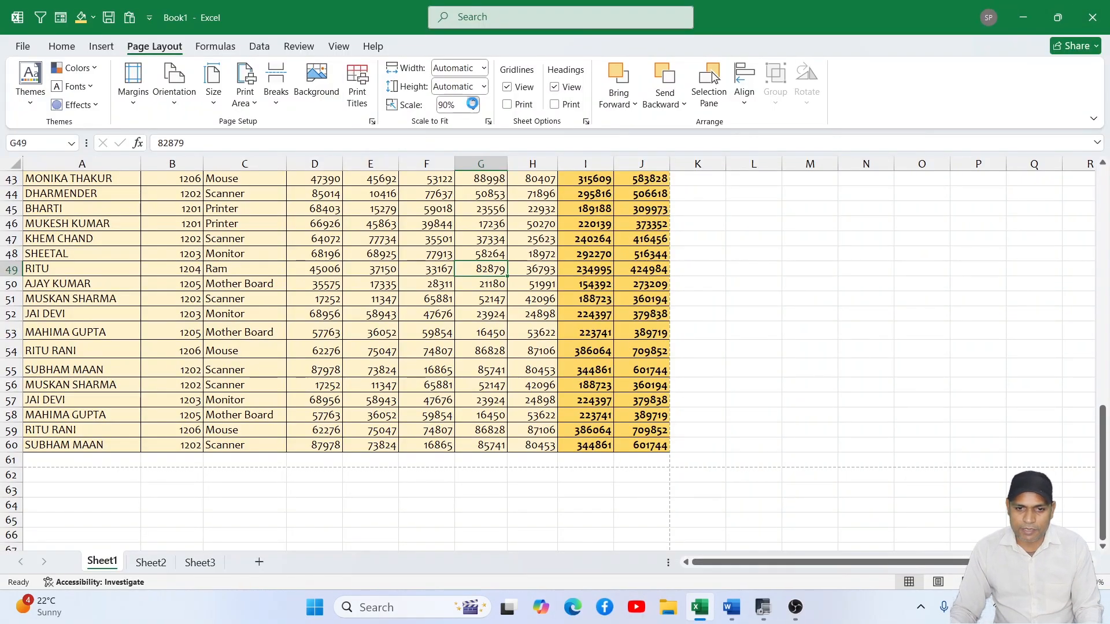
pyautogui.click(474, 101)
pyautogui.click(450, 226)
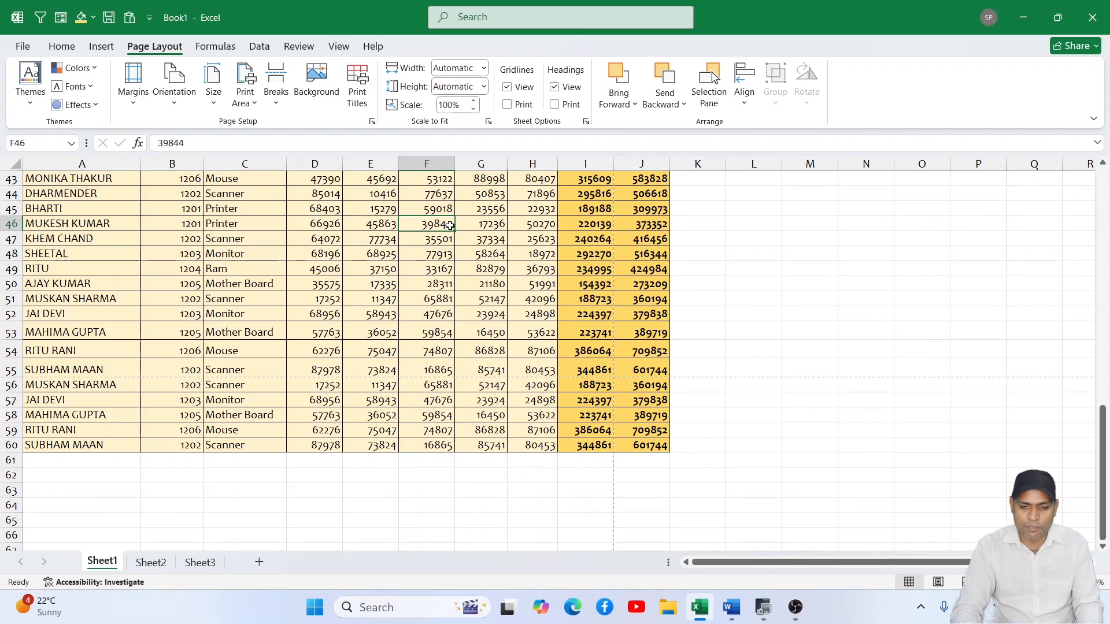
pyautogui.hotkey('ctrl', 'p')
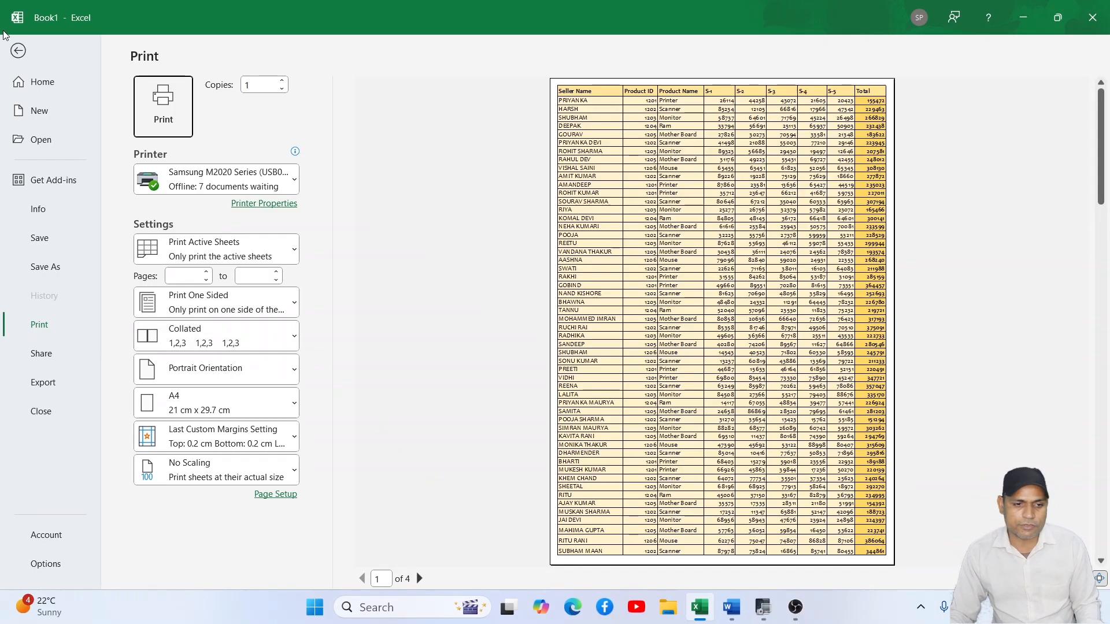
pyautogui.click(23, 49)
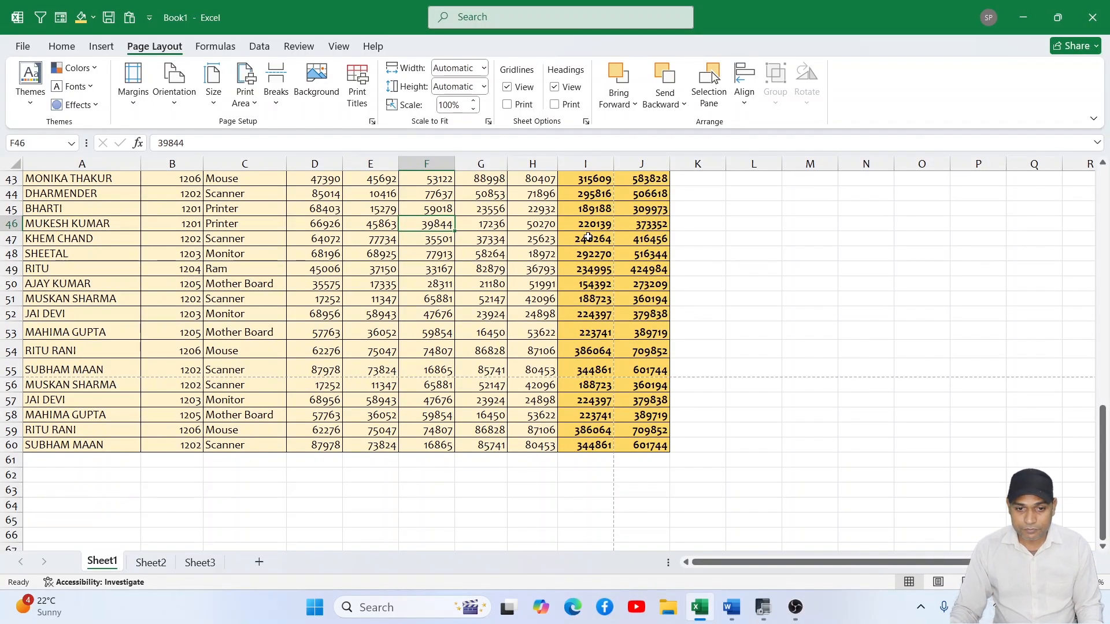
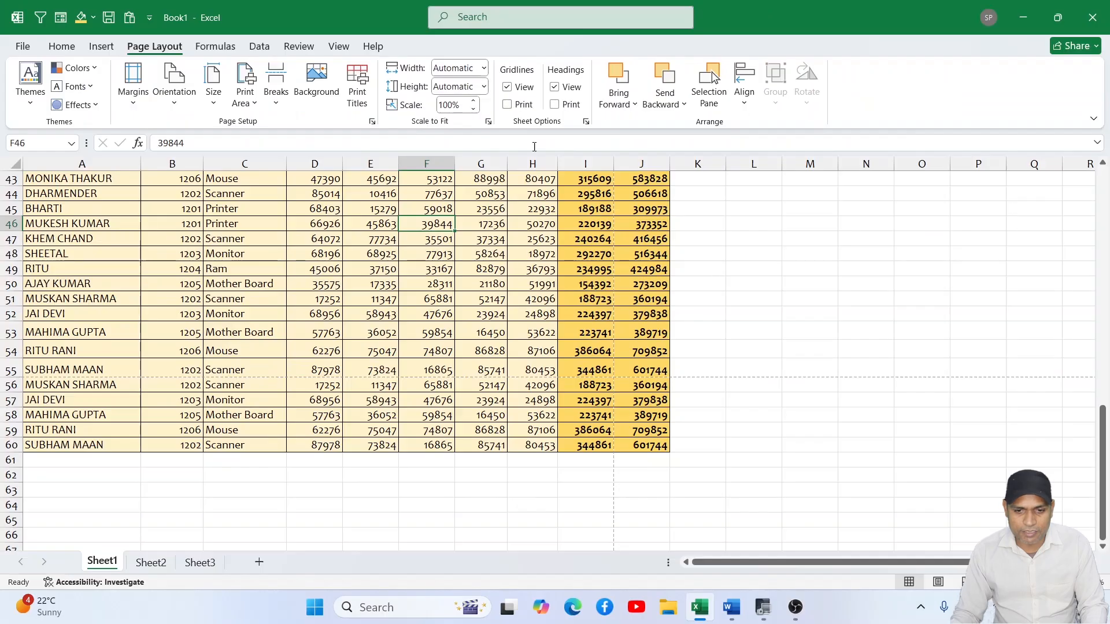
# - Hide the gridlines on Sheet1, check the area around the data, and show the gridlines again
pyautogui.scroll(-7, 723, 289)
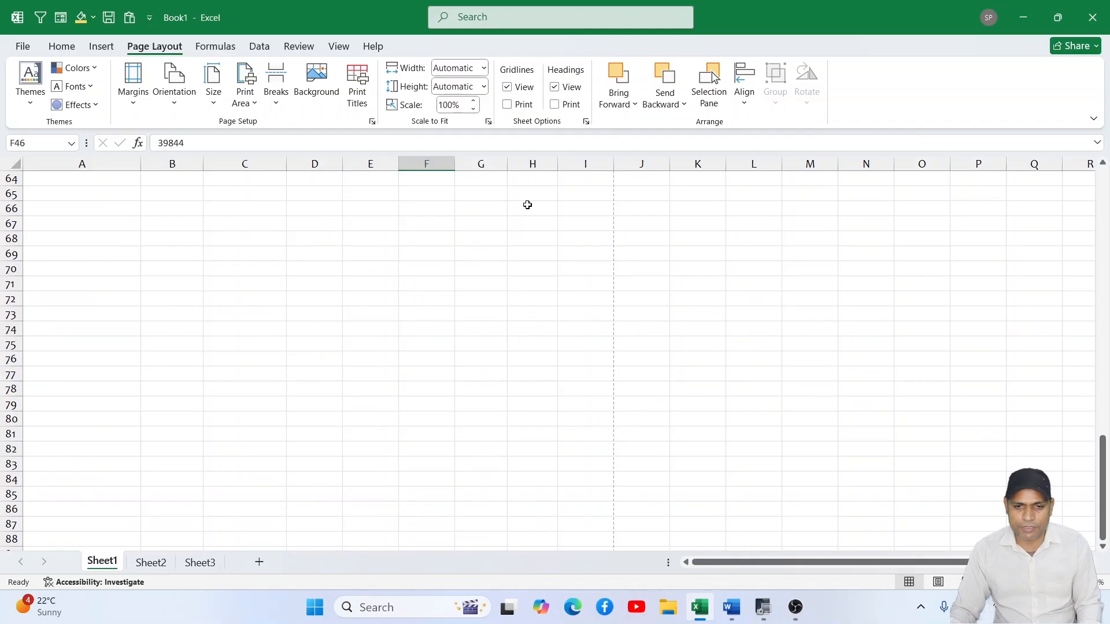
pyautogui.click(508, 88)
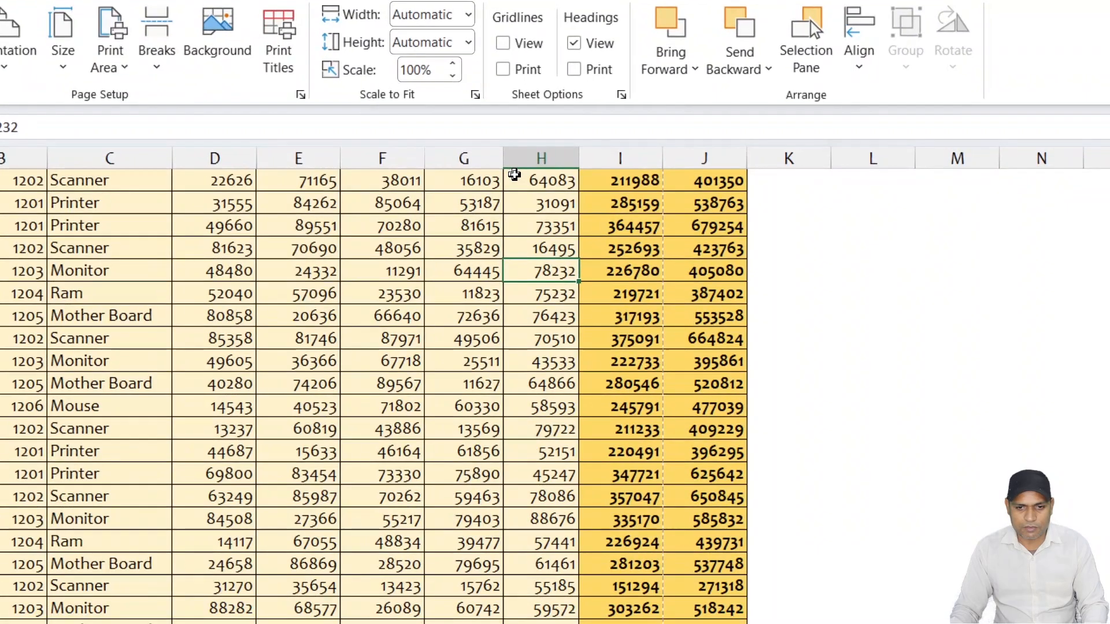
pyautogui.scroll(-3, 516, 167)
pyautogui.scroll(-10, 516, 167)
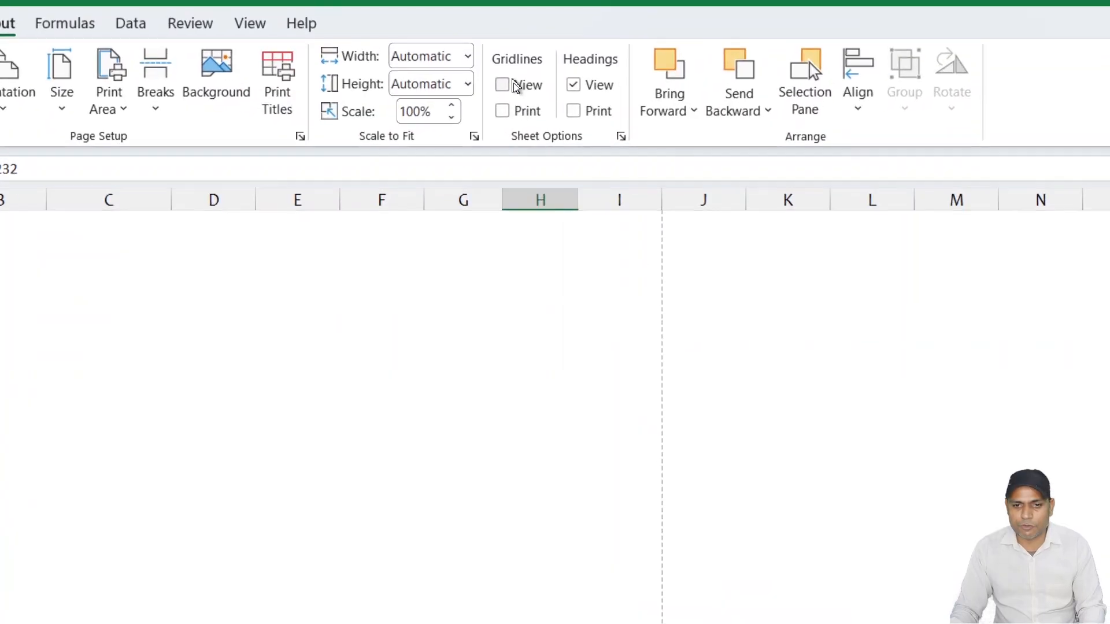
pyautogui.click(516, 86)
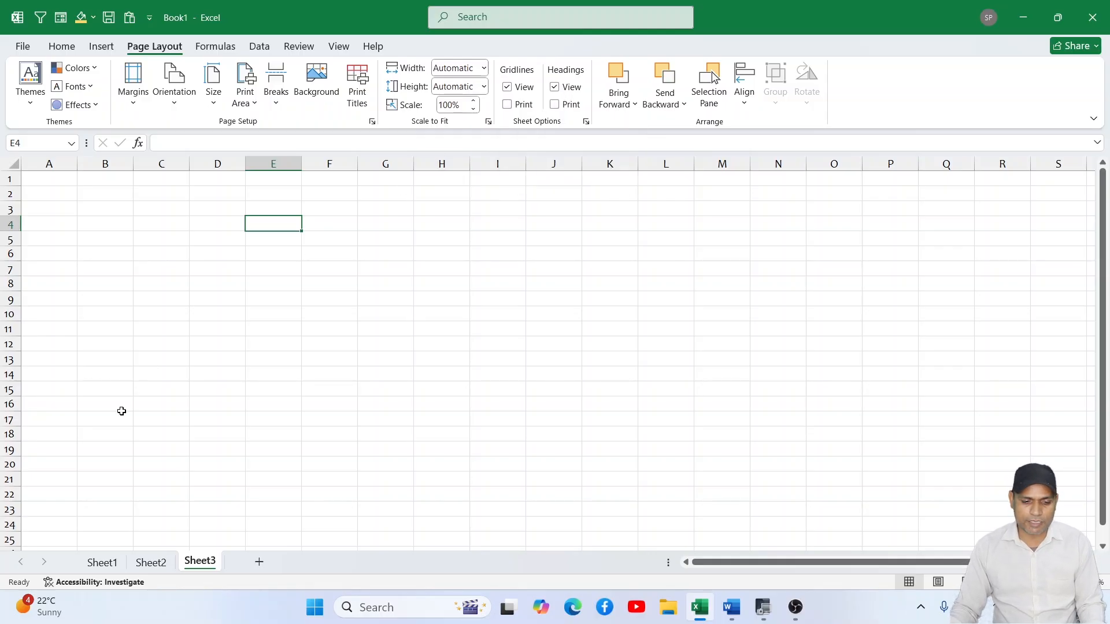
# - On Sheet2, select the seller table A1:F15, turn on printing of gridlines and check the print preview
pyautogui.click(161, 567)
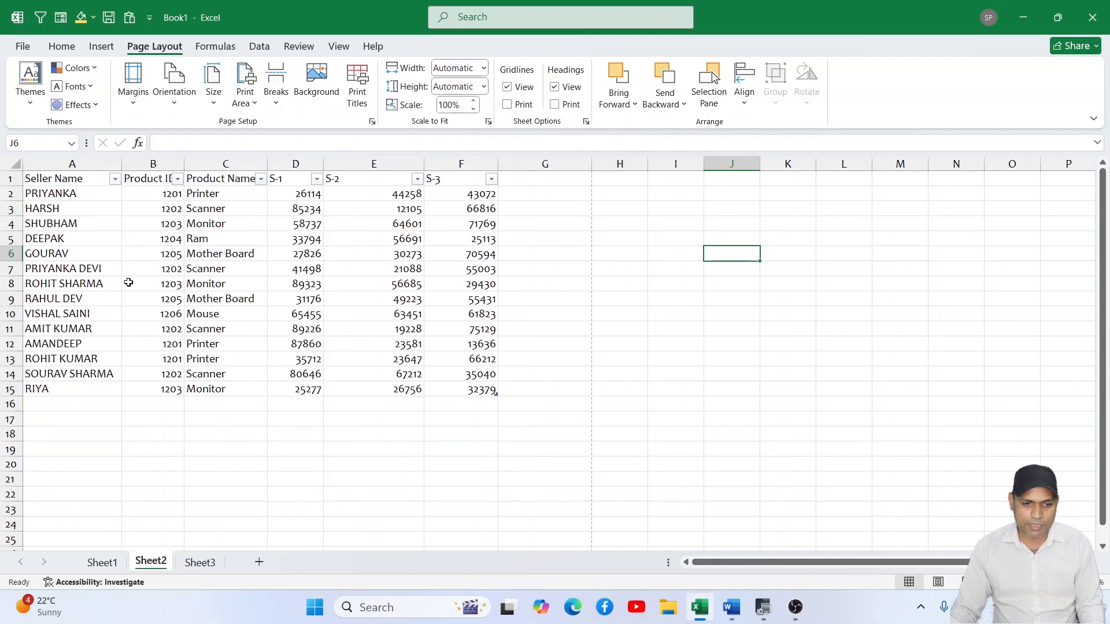
pyautogui.moveTo(61, 180); pyautogui.dragTo(448, 393)
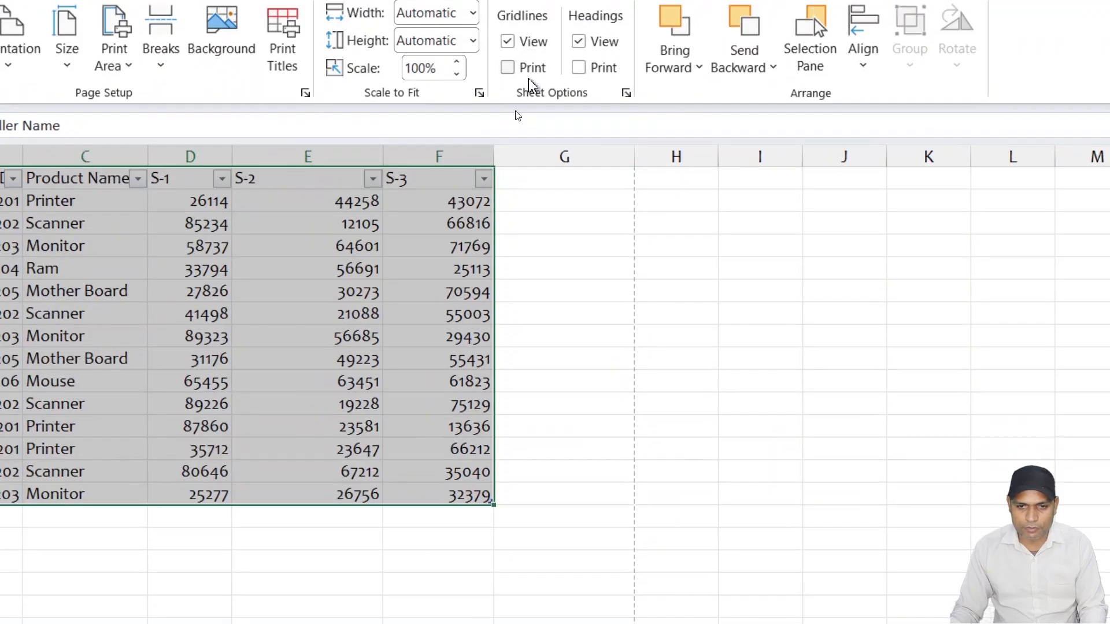
pyautogui.click(508, 68)
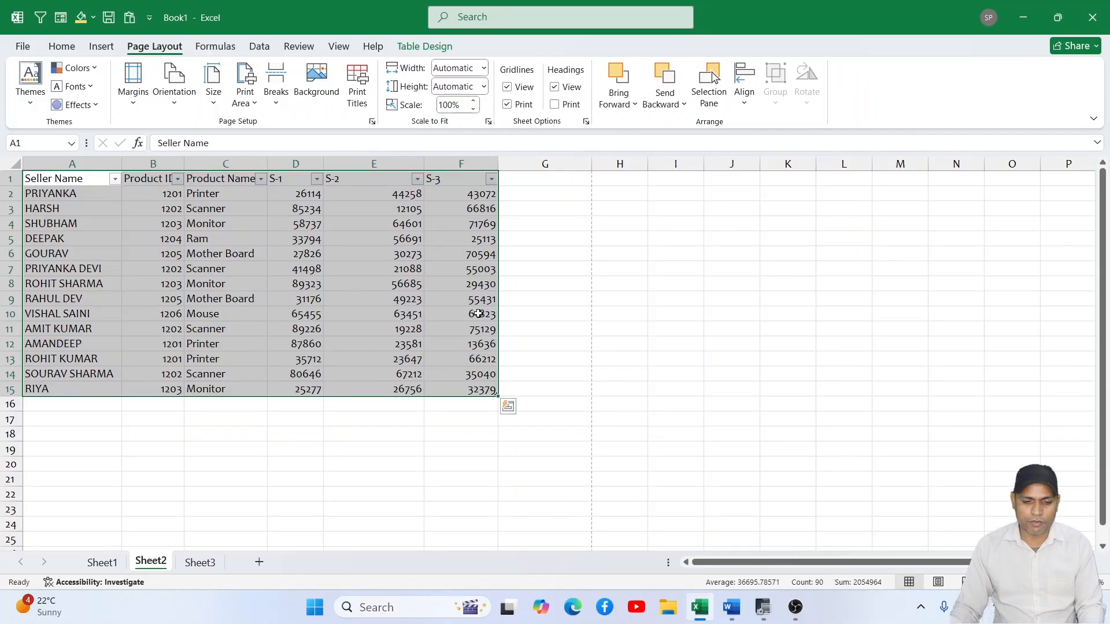
pyautogui.hotkey('ctrl', 'p')
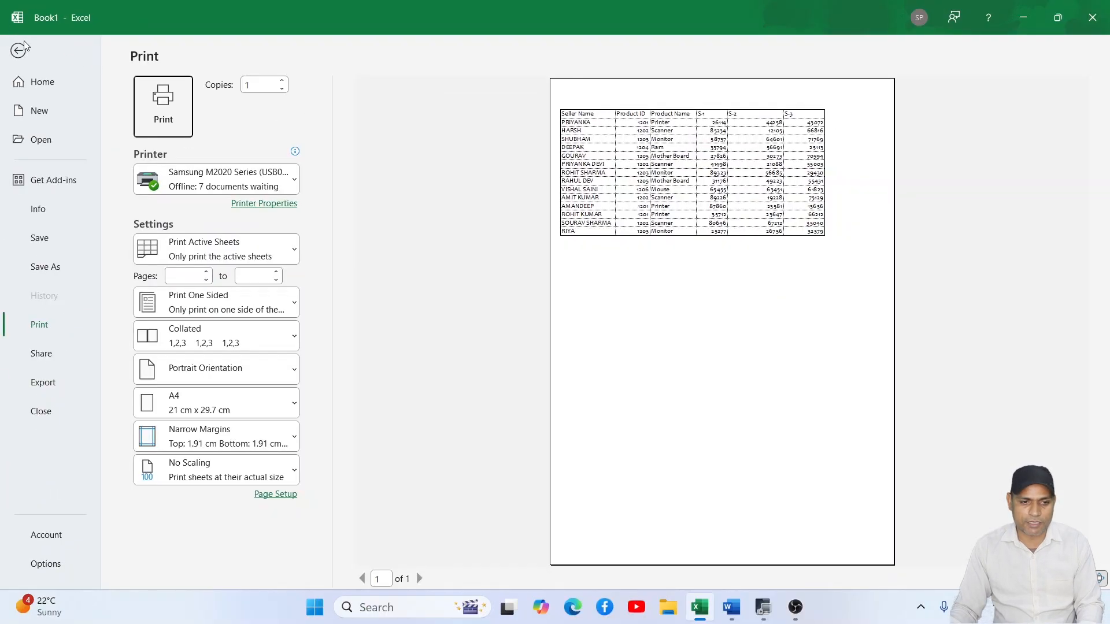
pyautogui.click(23, 45)
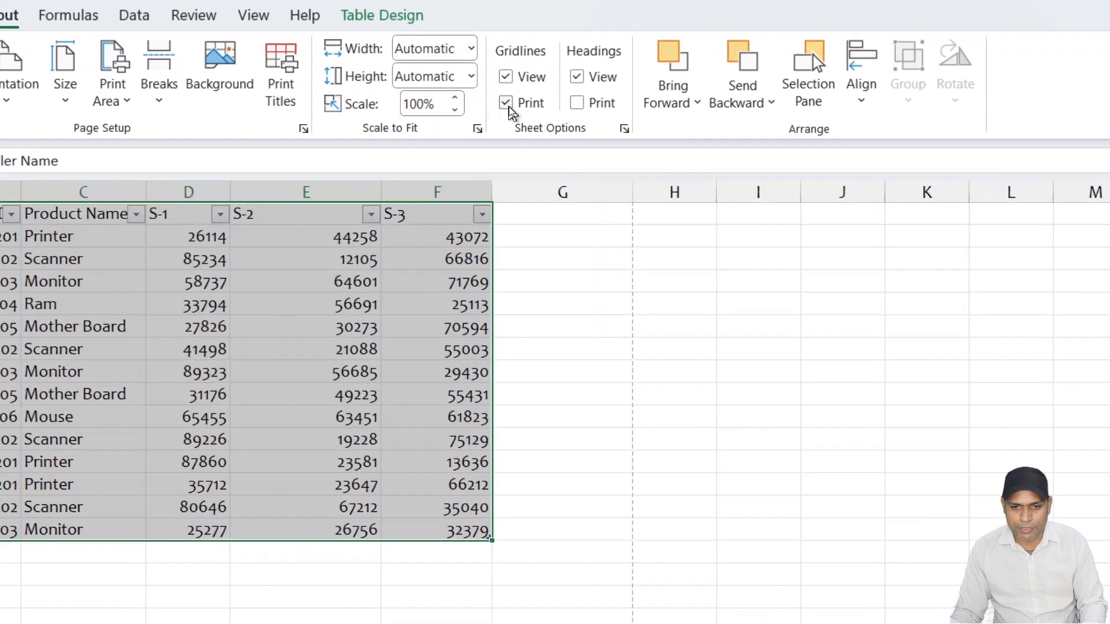
# - Turn off printing of gridlines for Sheet2 and check the print preview again
pyautogui.click(507, 104)
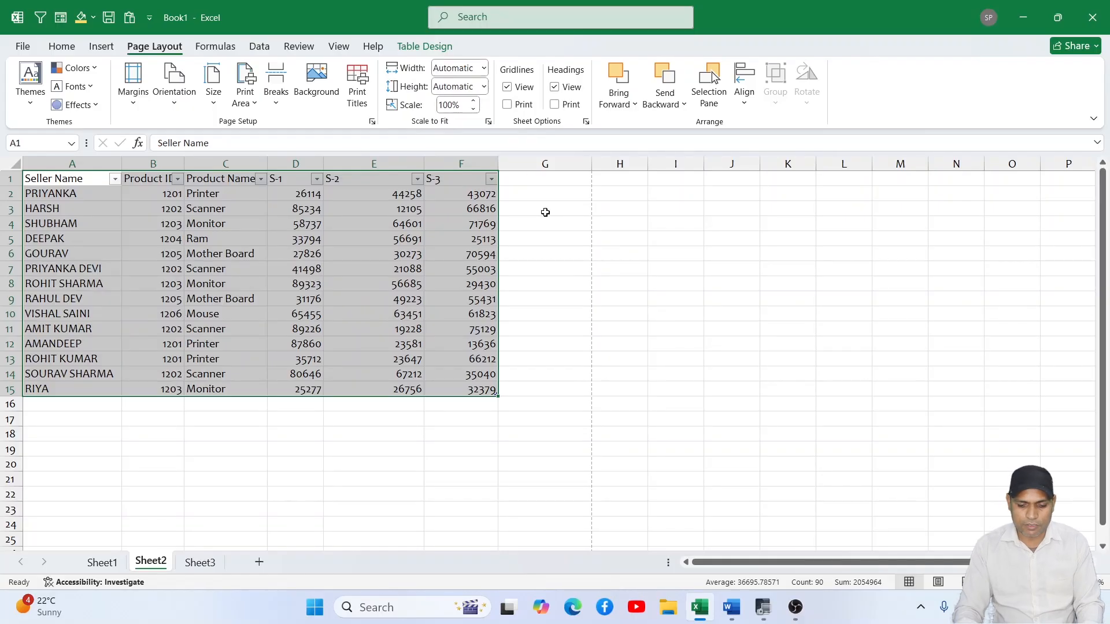
pyautogui.hotkey('ctrl', 'p')
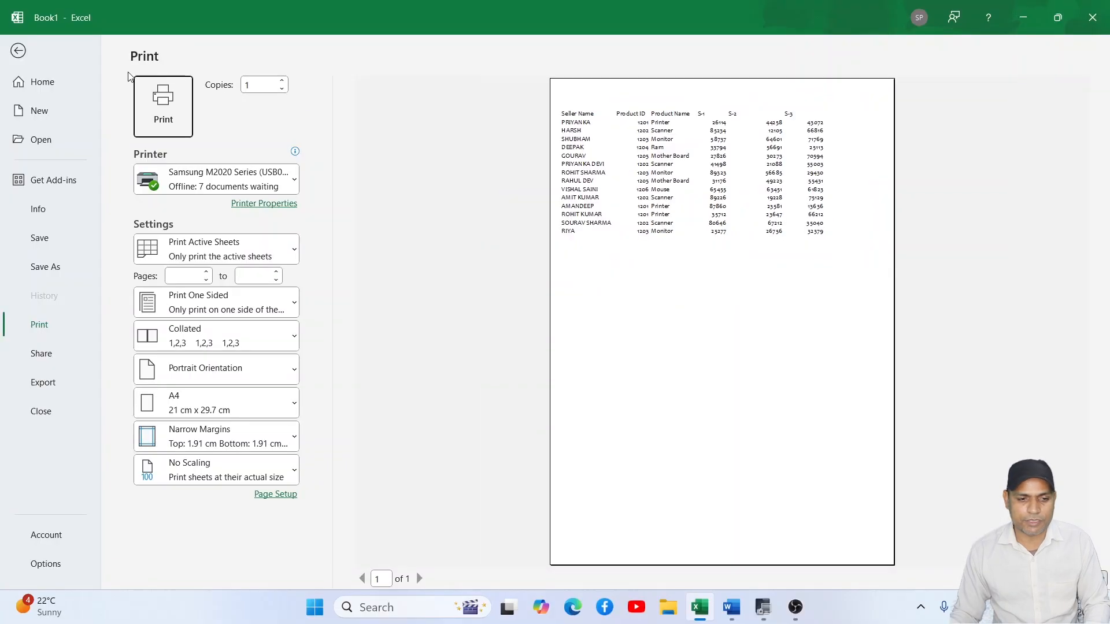
pyautogui.click(22, 52)
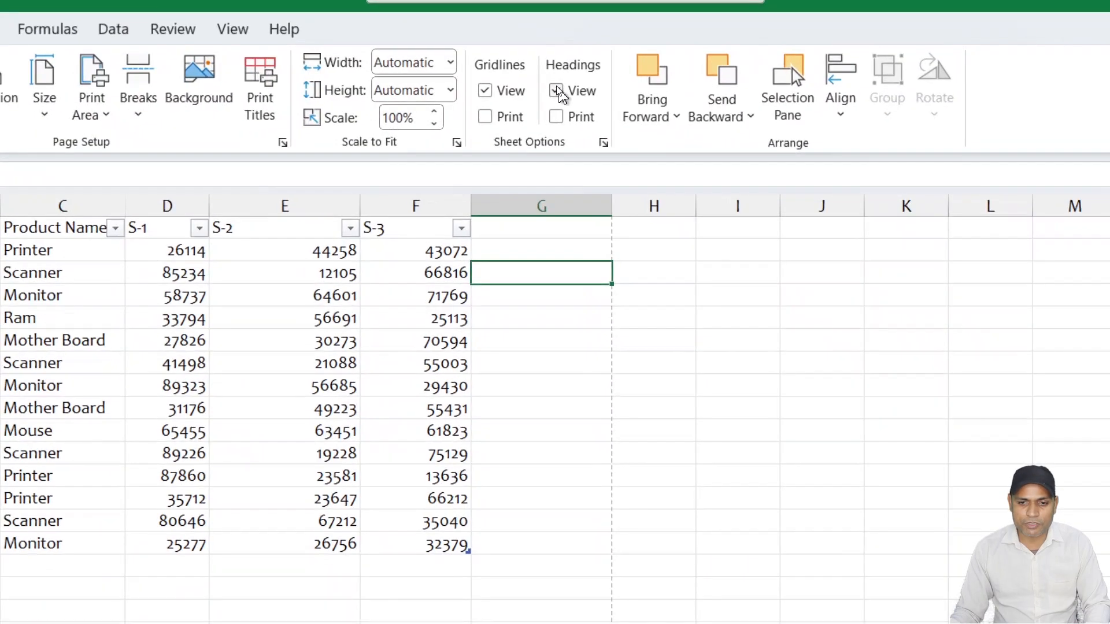
# - Hide the row and column headings on Sheet2 and show them again
pyautogui.click(555, 86)
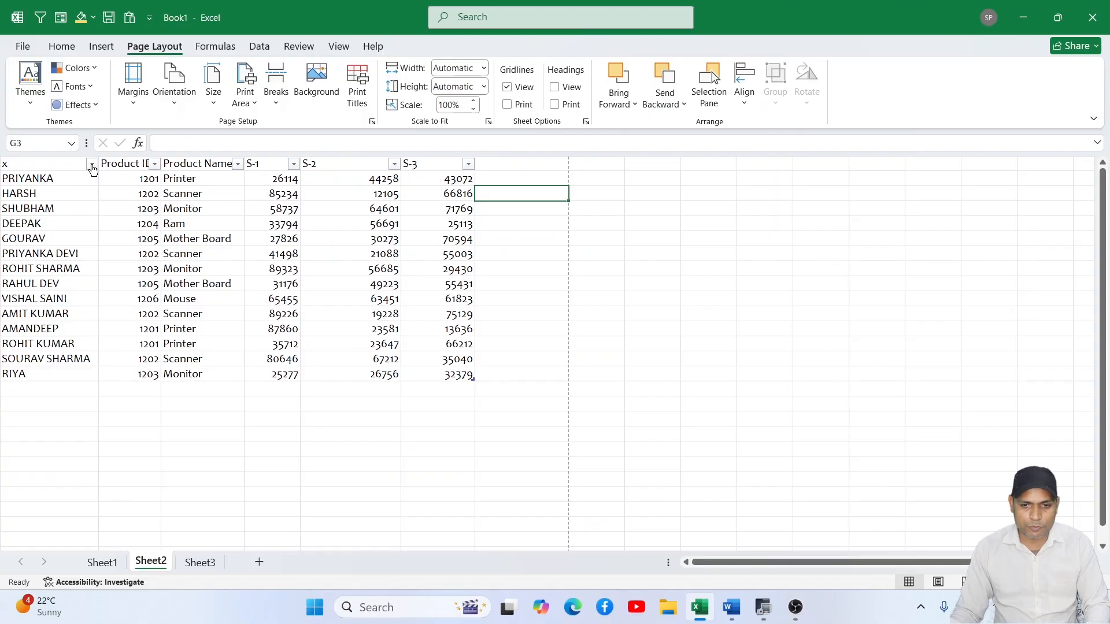
pyautogui.click(555, 87)
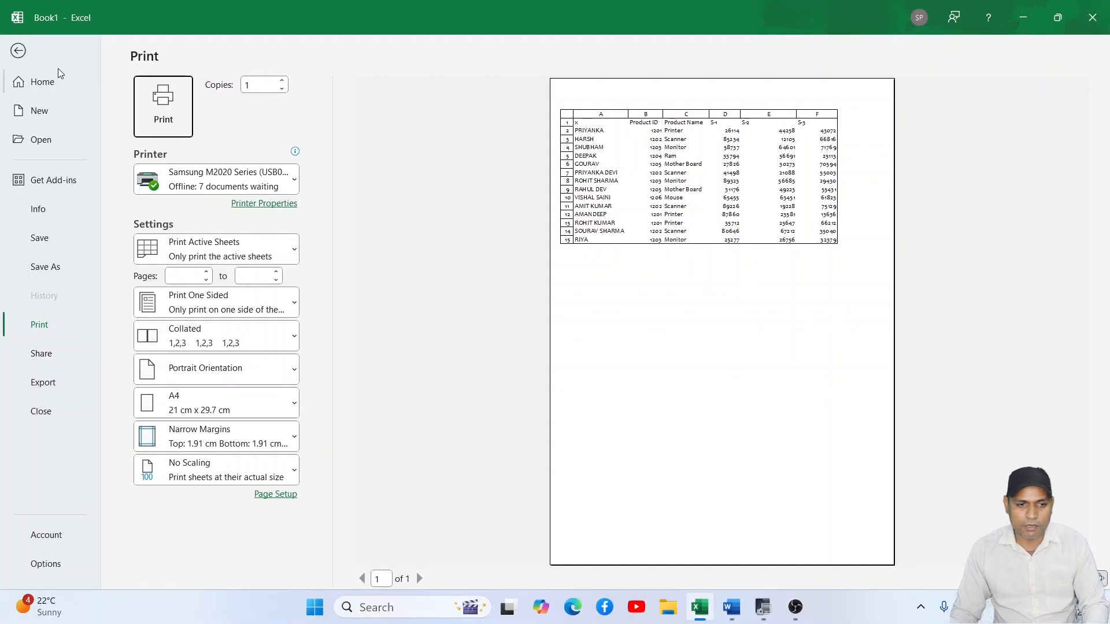
# - Check the print preview of Sheet2 with both headings and gridlines included, and return to the worksheet
pyautogui.click(20, 51)
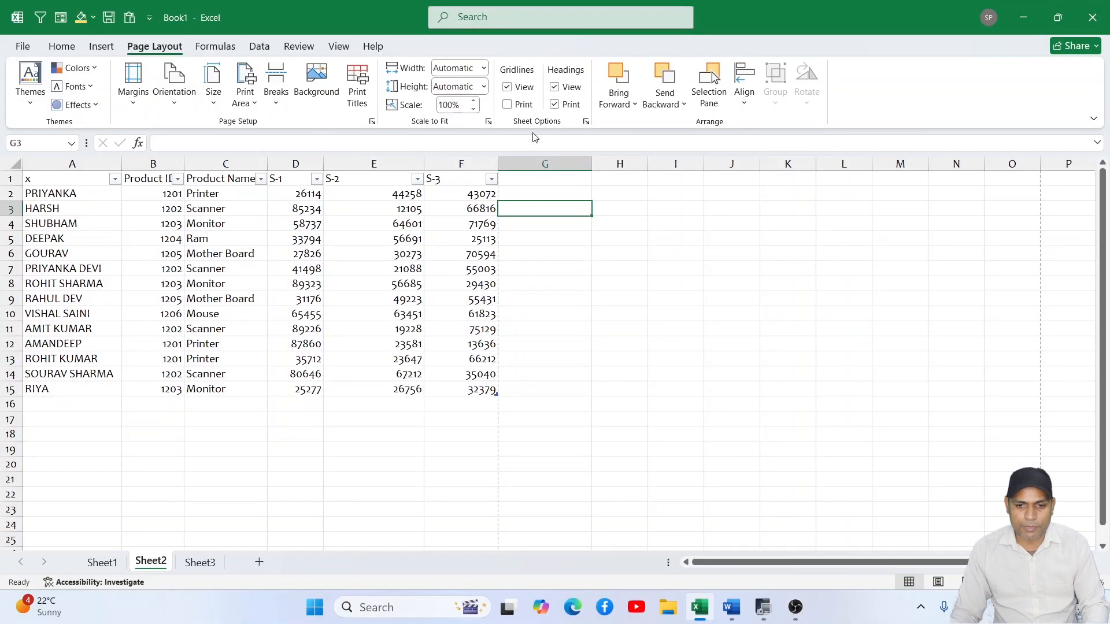
pyautogui.hotkey('ctrl', 'p')
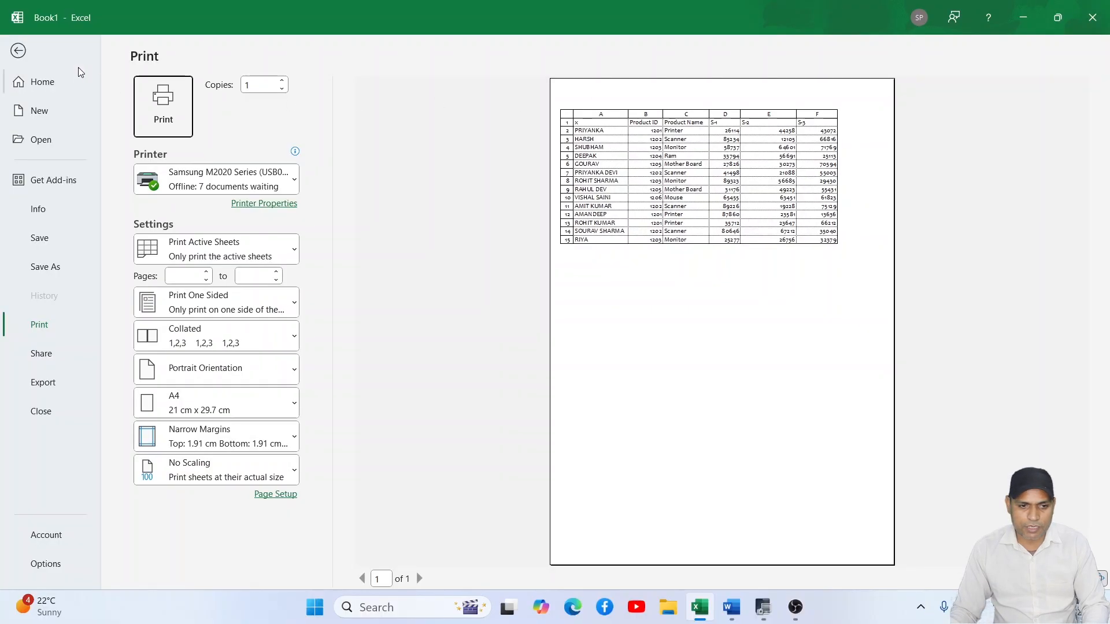
pyautogui.click(21, 51)
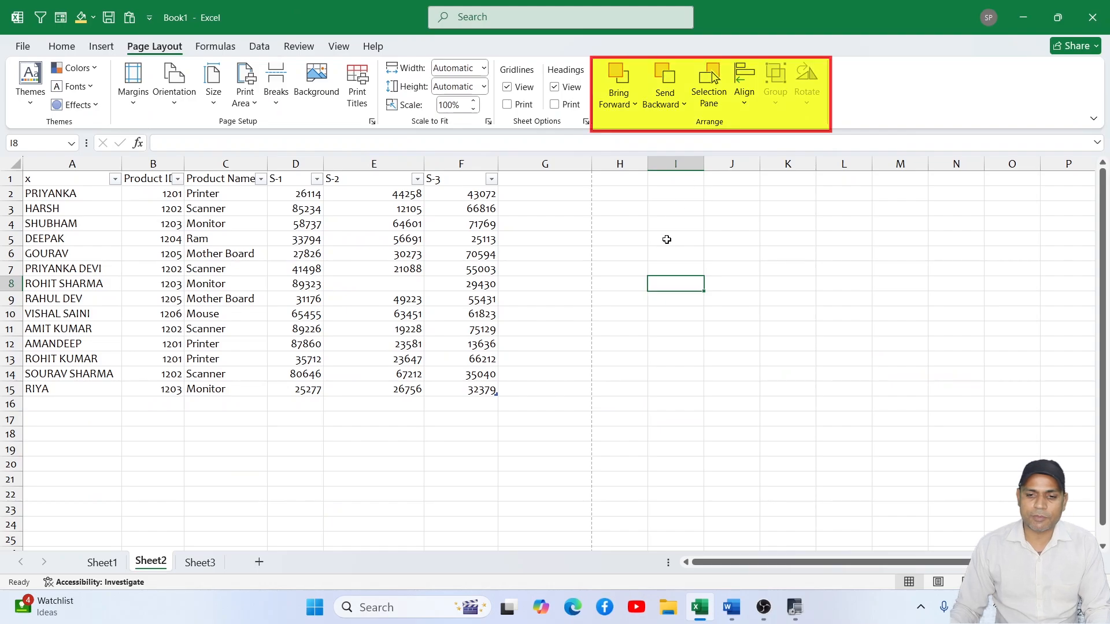
# - Insert a Smiley Face shape about 4.7 cm high and 5.43 cm wide over the lower part of the S-2 and S-3 columns
pyautogui.click(658, 359)
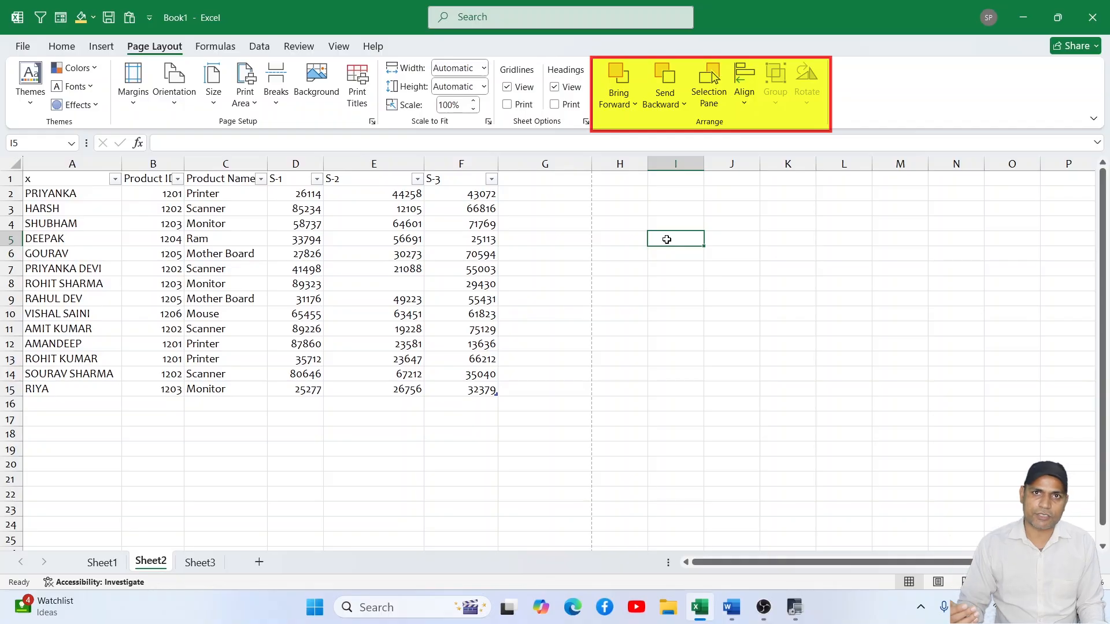
pyautogui.click(96, 48)
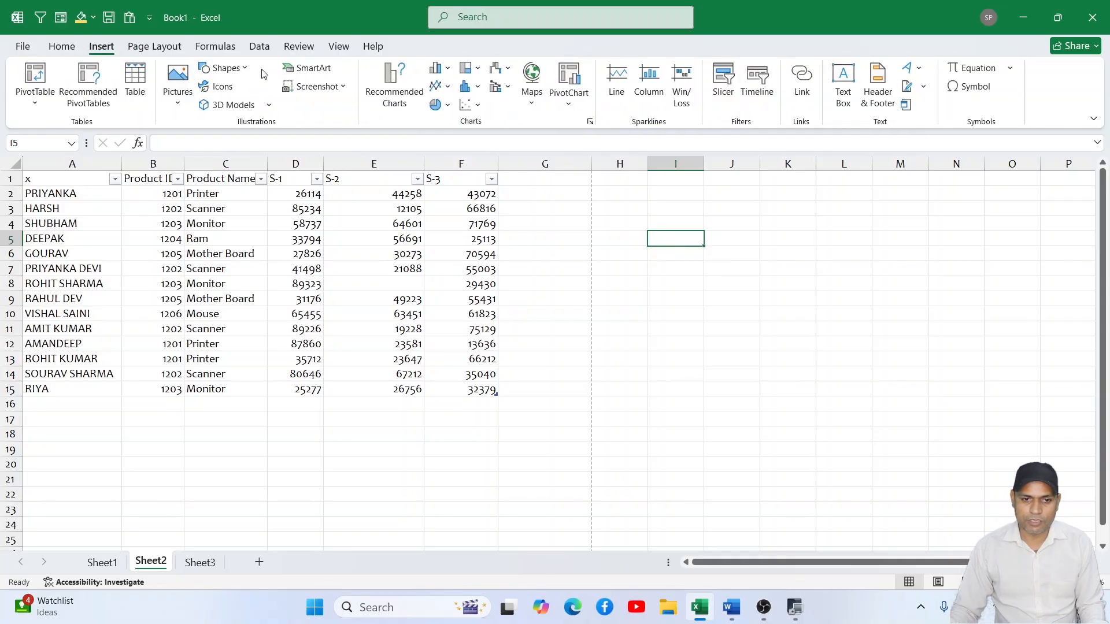
pyautogui.click(228, 68)
pyautogui.click(292, 298)
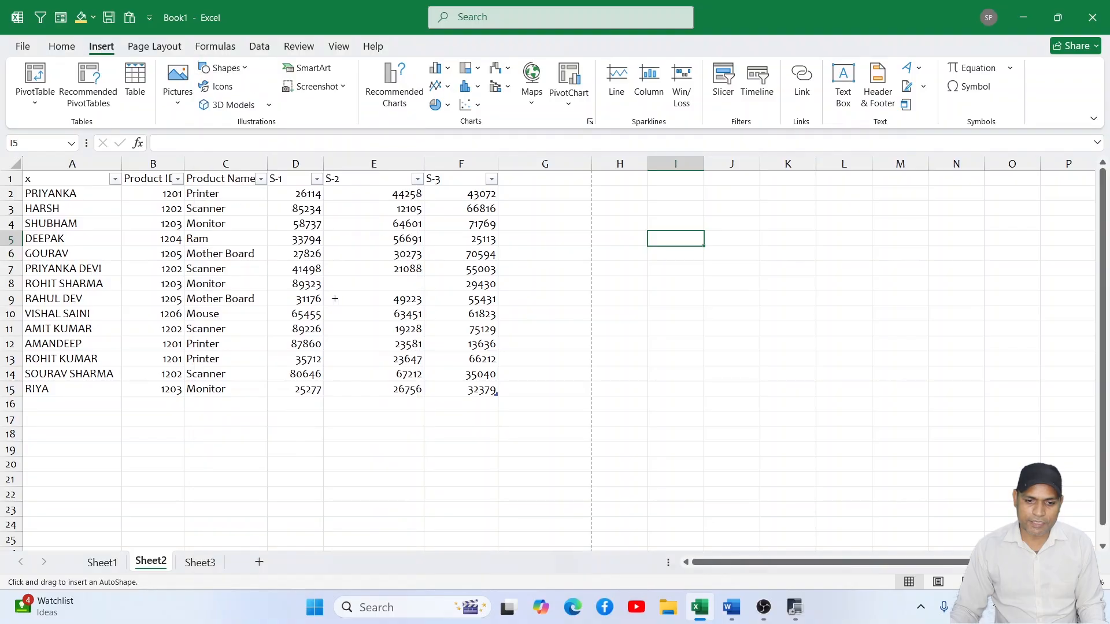
pyautogui.moveTo(399, 276); pyautogui.dragTo(563, 417)
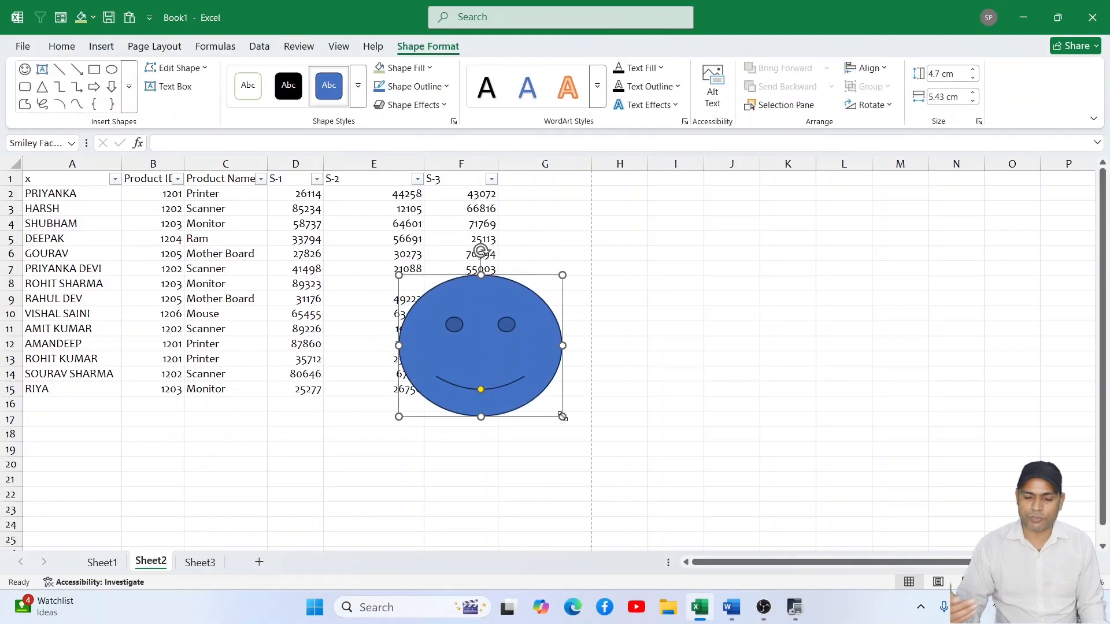
# - Duplicate the smiley face three times and move the topmost copy to the right of the stack
pyautogui.hotkey('ctrl', 'd')
pyautogui.hotkey('ctrl', 'd')
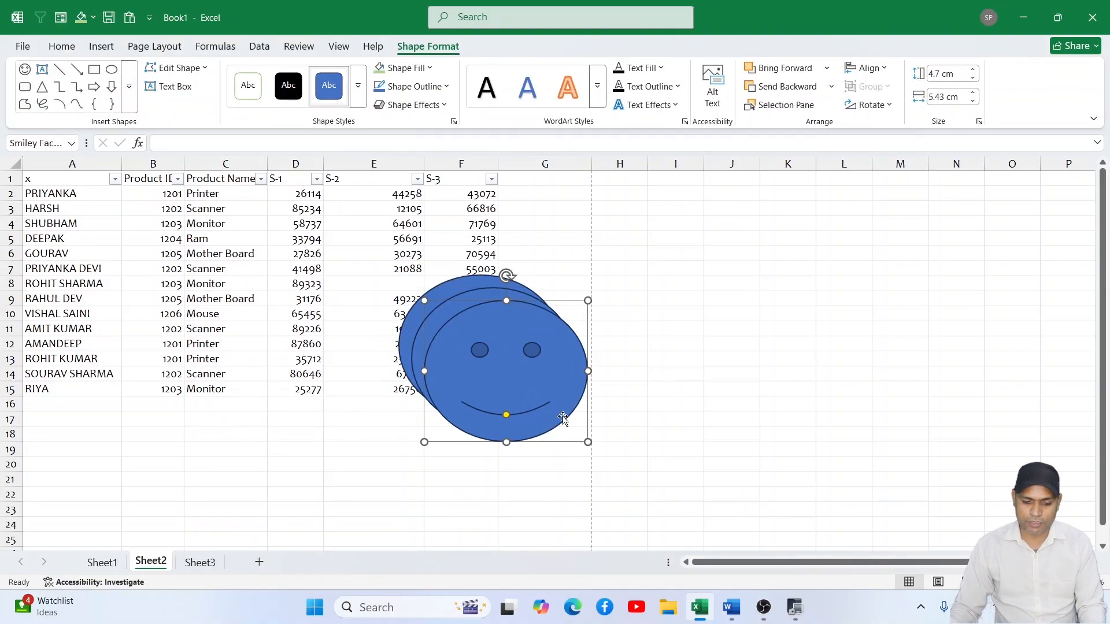
pyautogui.hotkey('ctrl', 'd')
pyautogui.moveTo(520, 383); pyautogui.dragTo(591, 391)
# - Apply a solid gold theme style to the topmost smiley and a solid green one with white outline to the copy beneath it
pyautogui.click(358, 97)
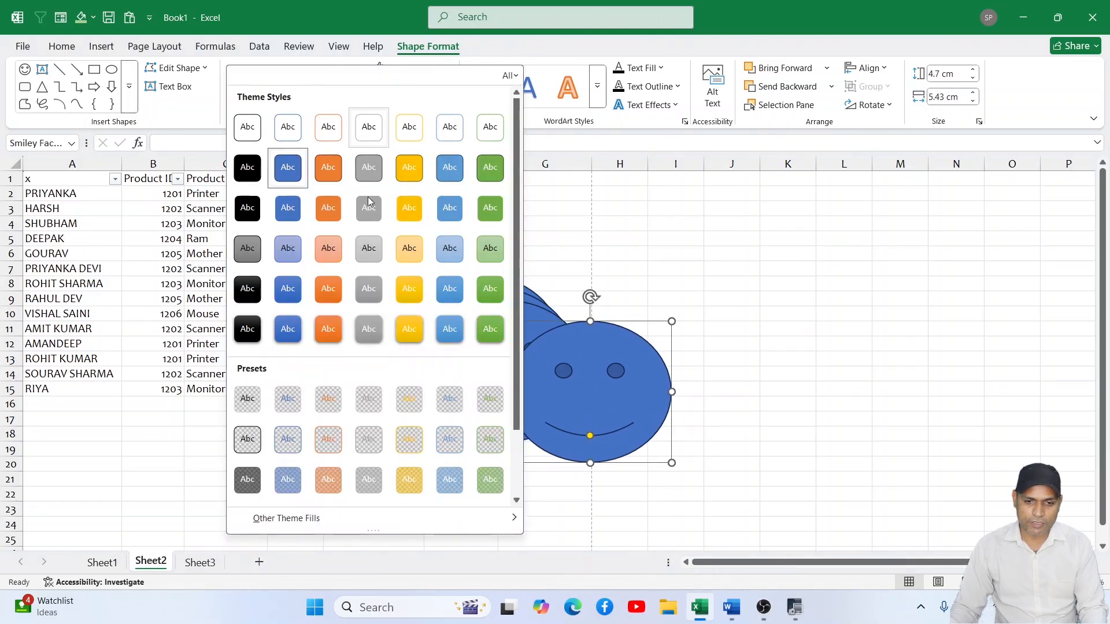
pyautogui.click(407, 172)
pyautogui.click(467, 315)
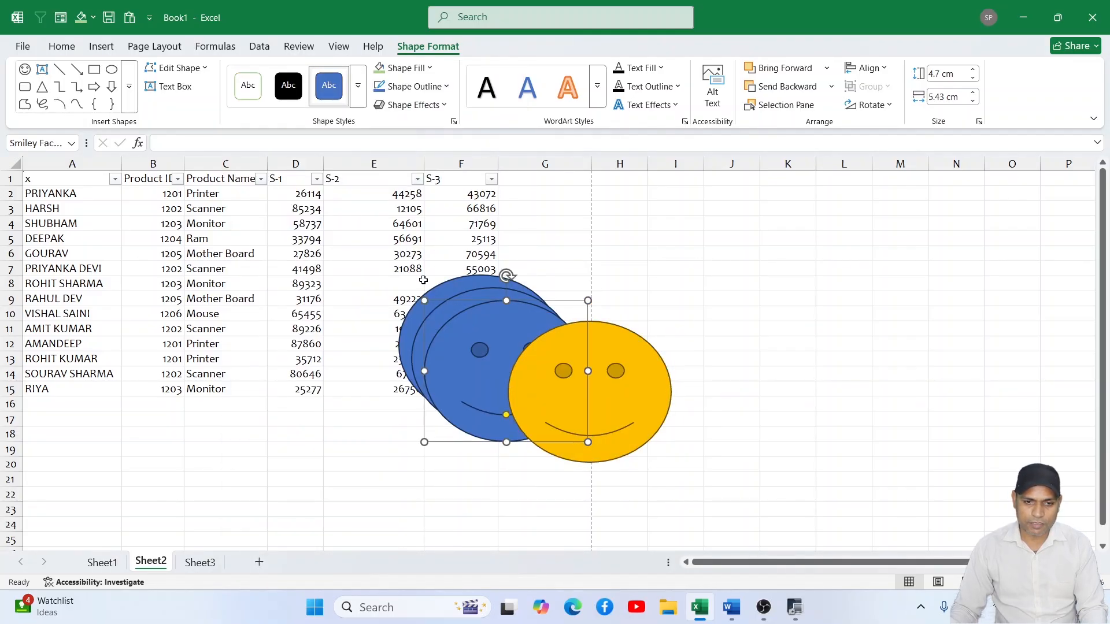
pyautogui.click(359, 85)
pyautogui.click(332, 208)
pyautogui.click(359, 85)
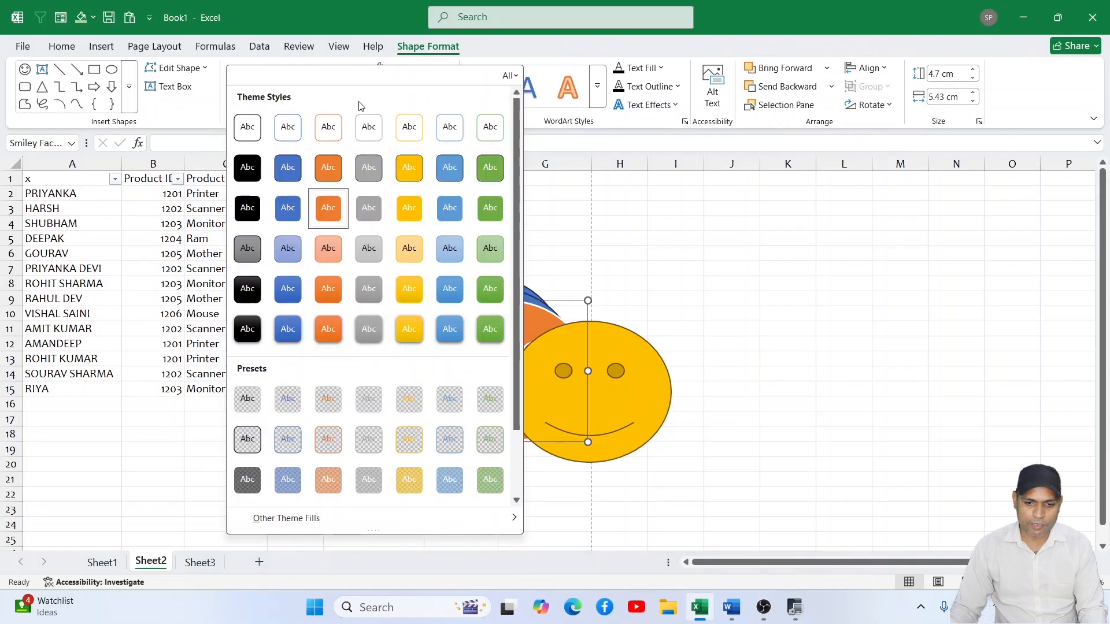
pyautogui.click(488, 243)
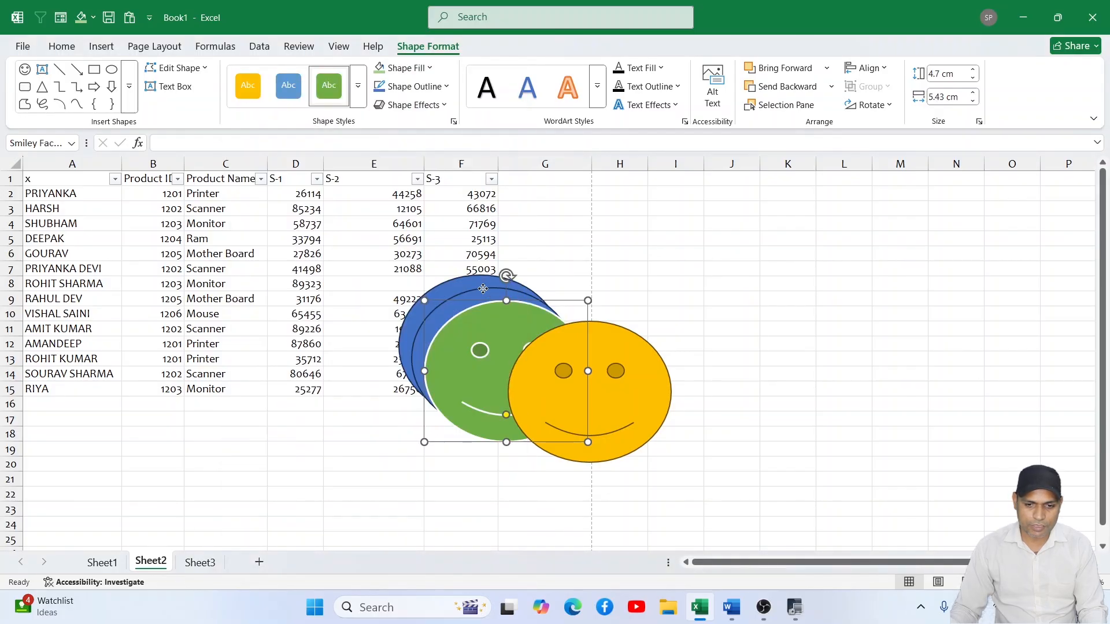
# - Apply the light orange theme style to the blue smiley directly behind the green one
pyautogui.click(484, 289)
pyautogui.click(359, 85)
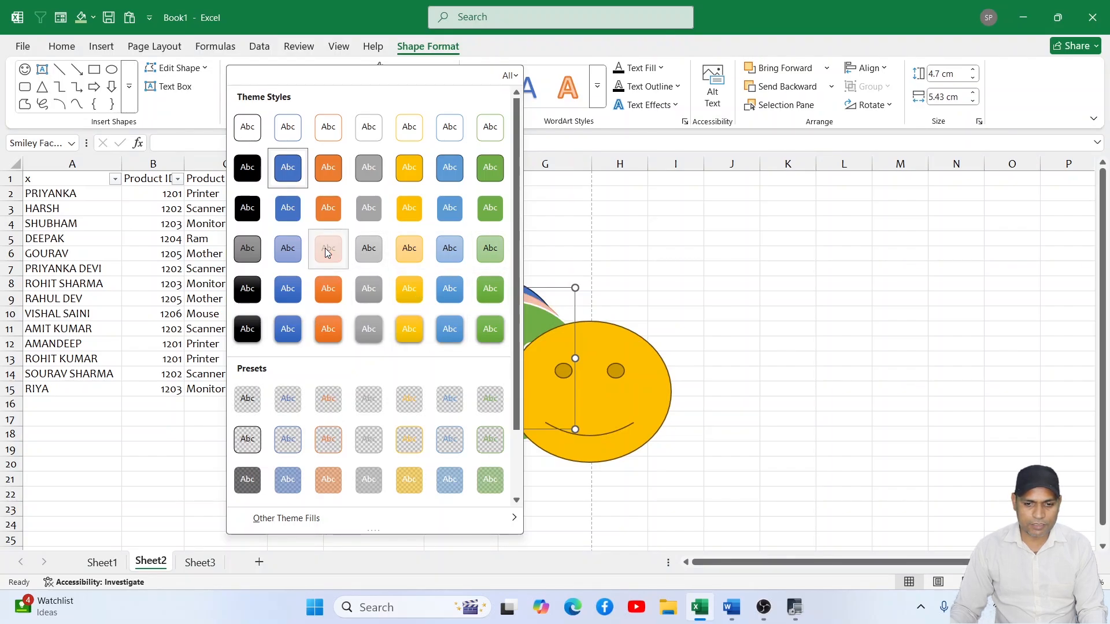
pyautogui.click(607, 267)
# - Spread the overlapping smileys with green toward the lower left, blue toward the upper left and gold overlapping them from the right
pyautogui.moveTo(510, 330); pyautogui.dragTo(441, 359)
pyautogui.moveTo(571, 352); pyautogui.dragTo(542, 343)
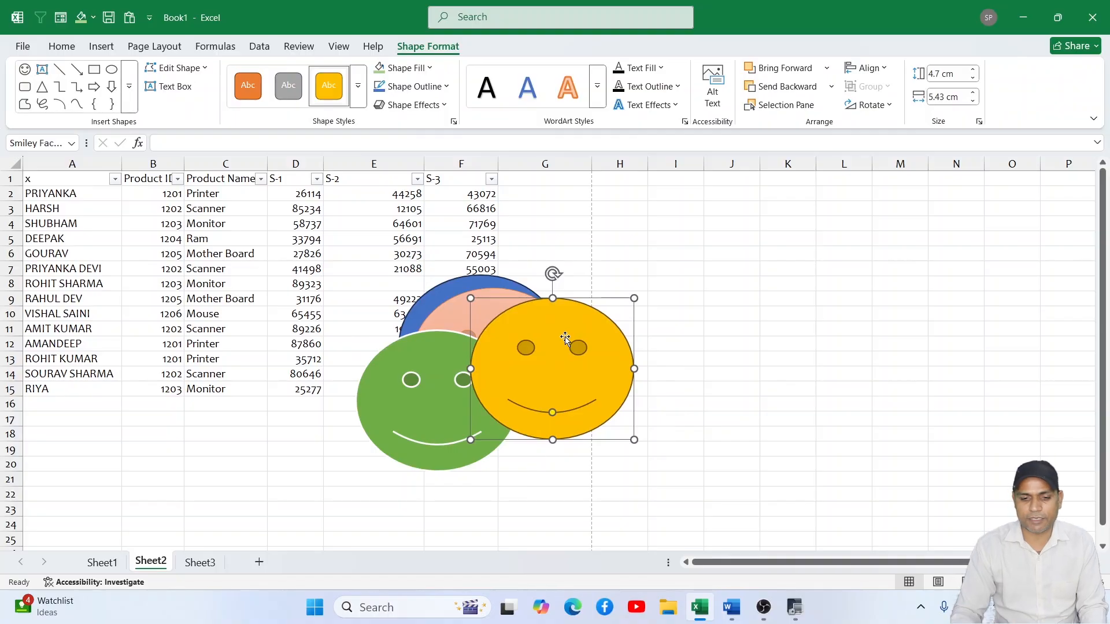
pyautogui.moveTo(475, 286); pyautogui.dragTo(450, 275)
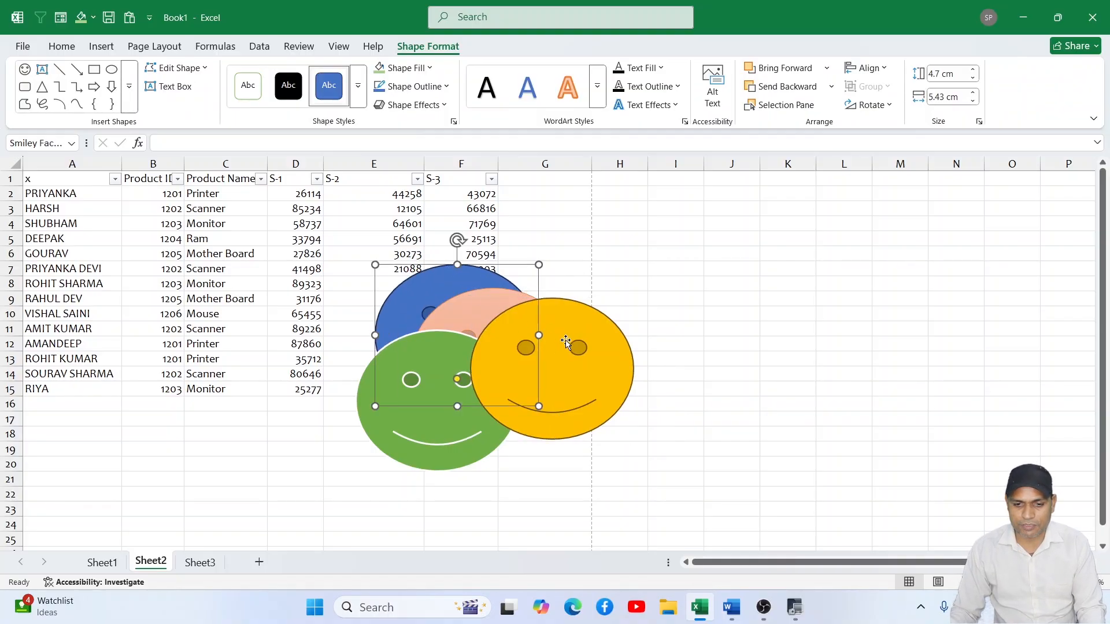
pyautogui.moveTo(586, 334); pyautogui.dragTo(508, 300)
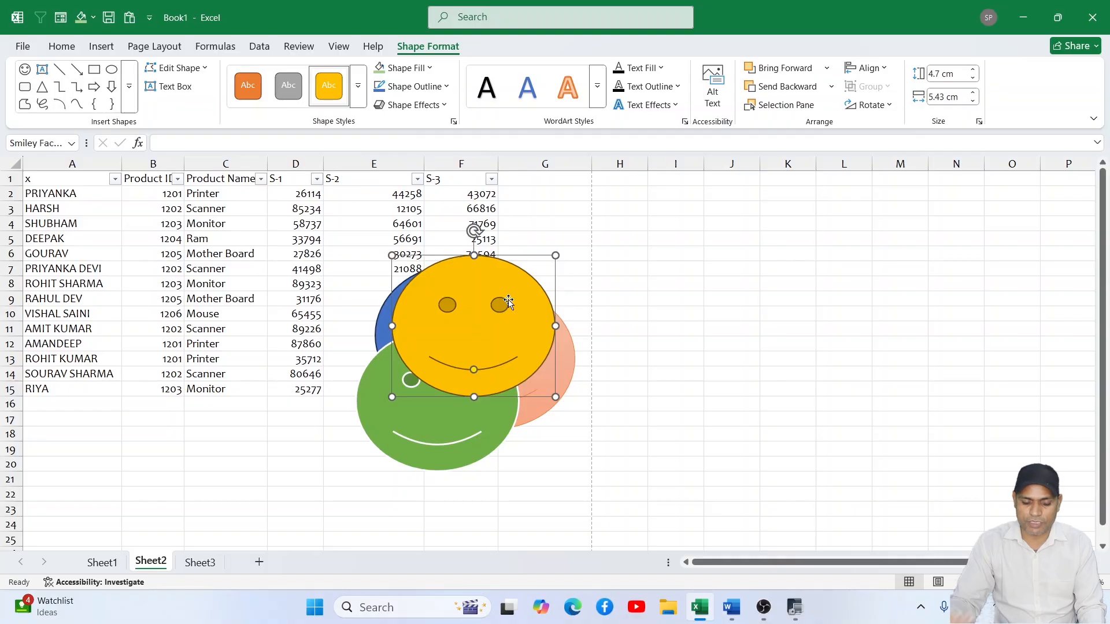
pyautogui.moveTo(508, 301); pyautogui.dragTo(549, 319)
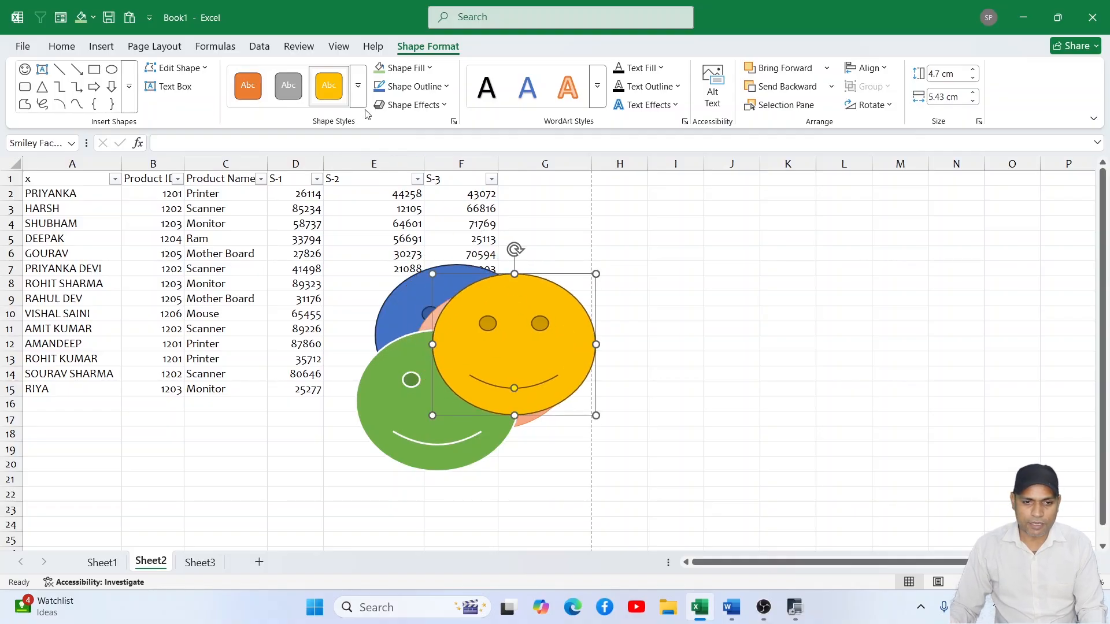
# - Move the gold smiley slightly down and right, and send it backward two levels behind the green and light orange smileys
pyautogui.click(174, 47)
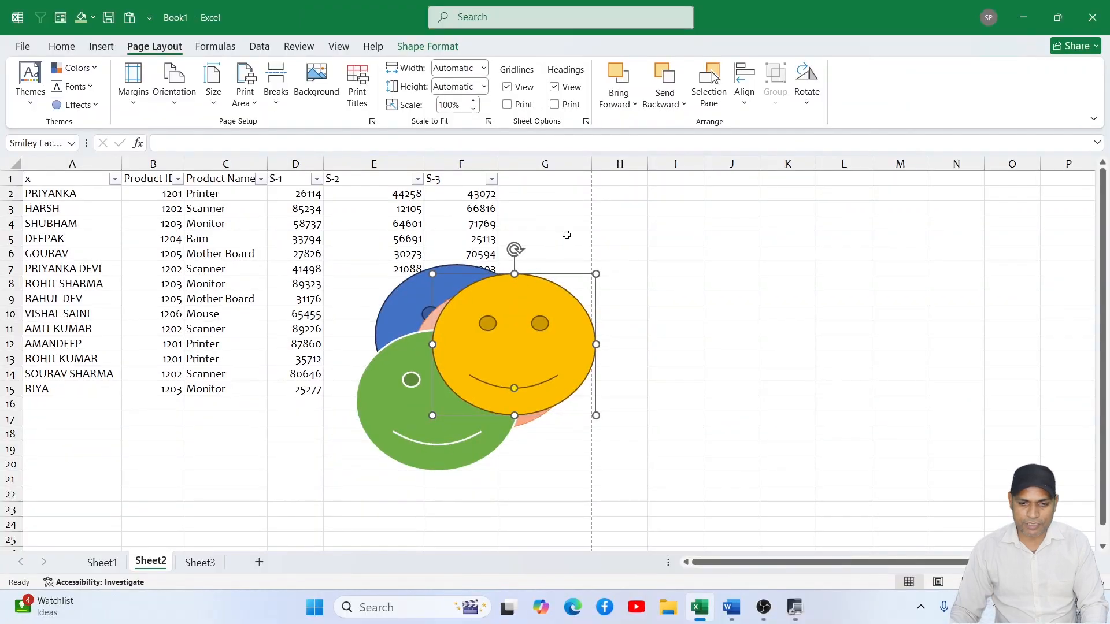
pyautogui.moveTo(491, 411); pyautogui.dragTo(515, 448)
pyautogui.moveTo(569, 298); pyautogui.dragTo(571, 297)
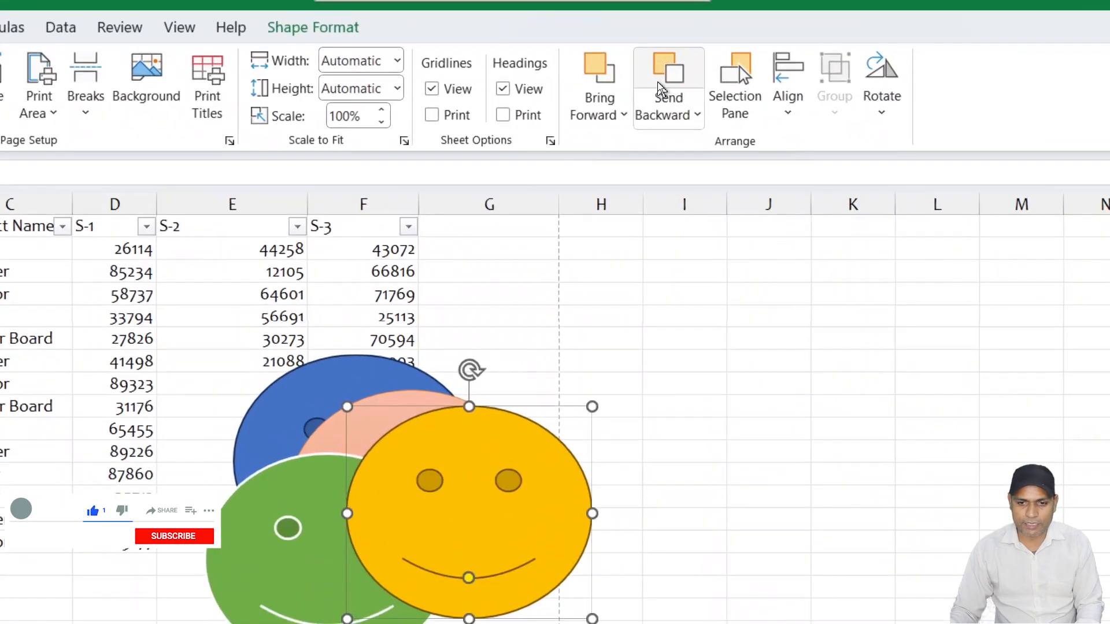
pyautogui.click(662, 84)
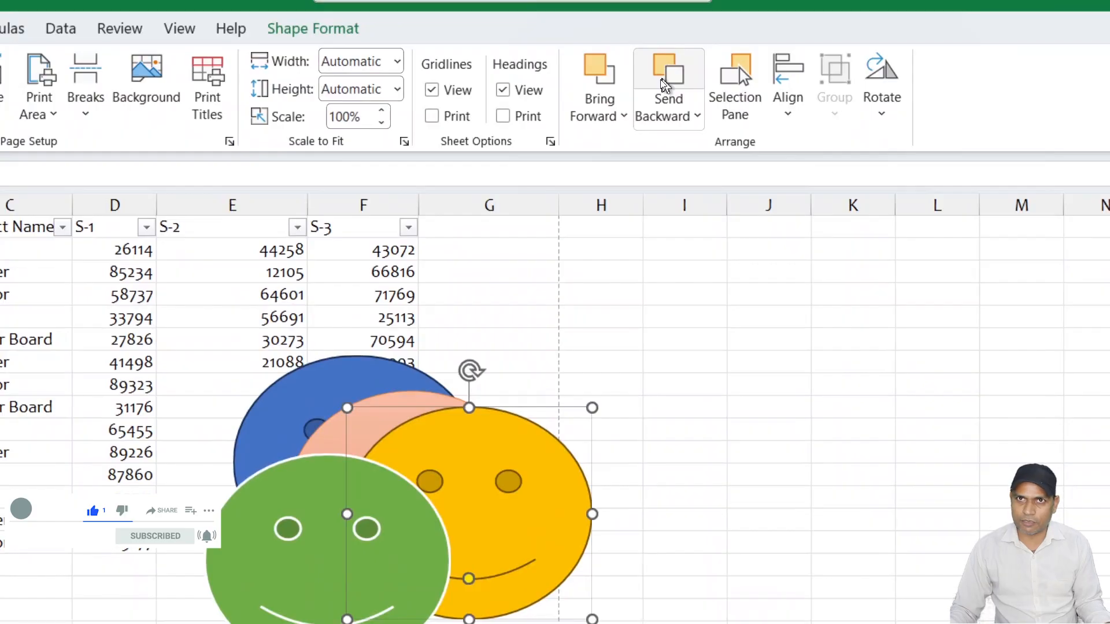
pyautogui.click(663, 84)
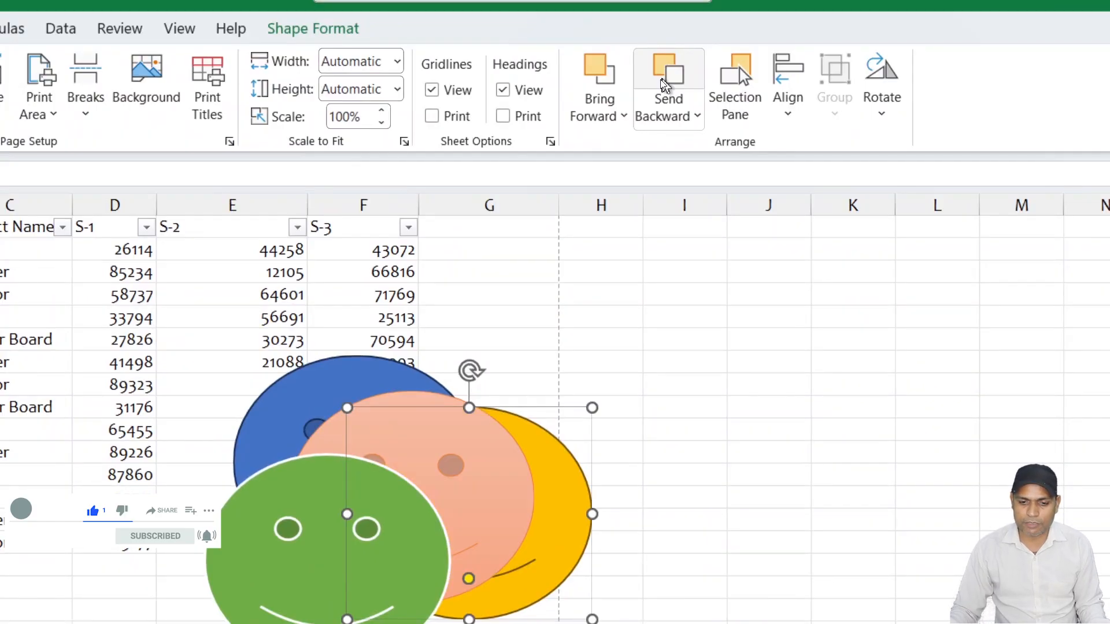
# - Move the gold smiley up and bring it forward three levels until it sits above all the other smileys
pyautogui.moveTo(567, 508); pyautogui.dragTo(557, 394)
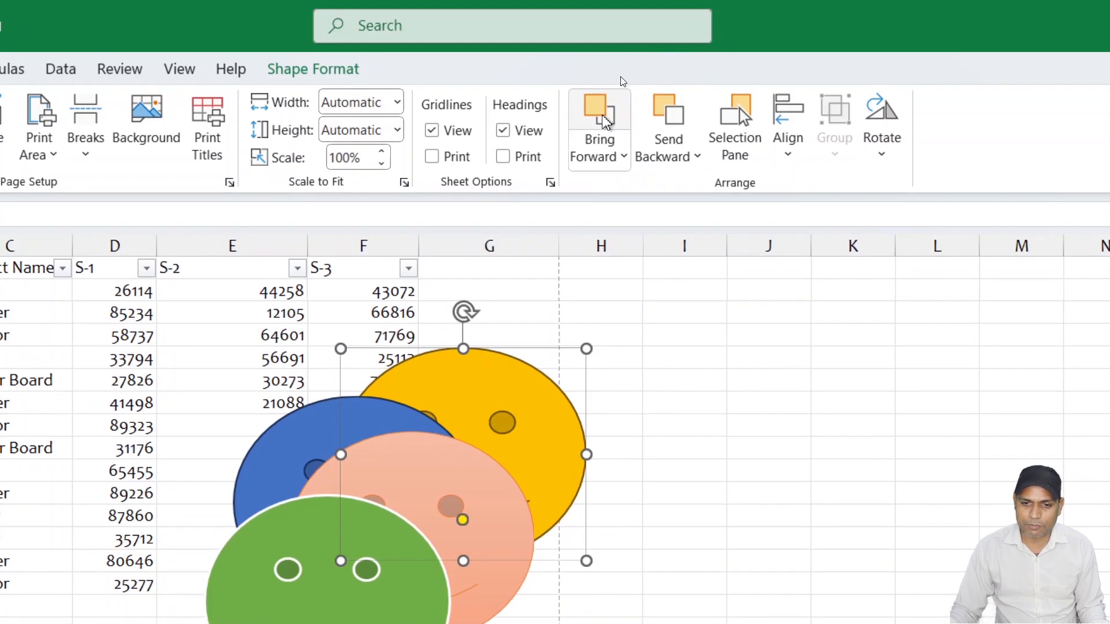
pyautogui.click(601, 118)
pyautogui.click(602, 119)
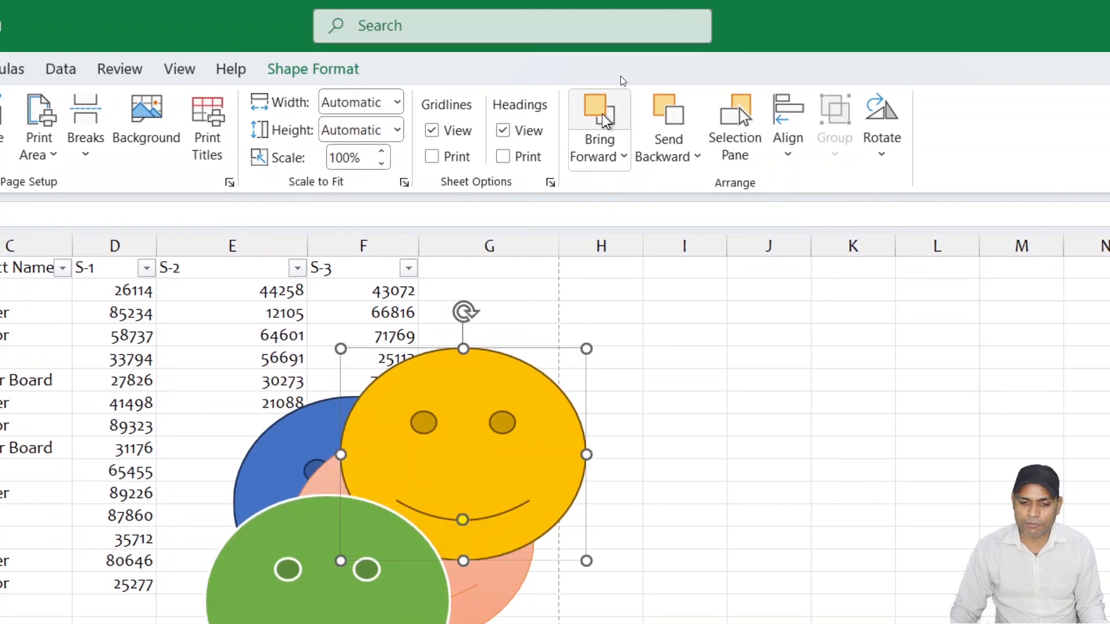
pyautogui.click(601, 118)
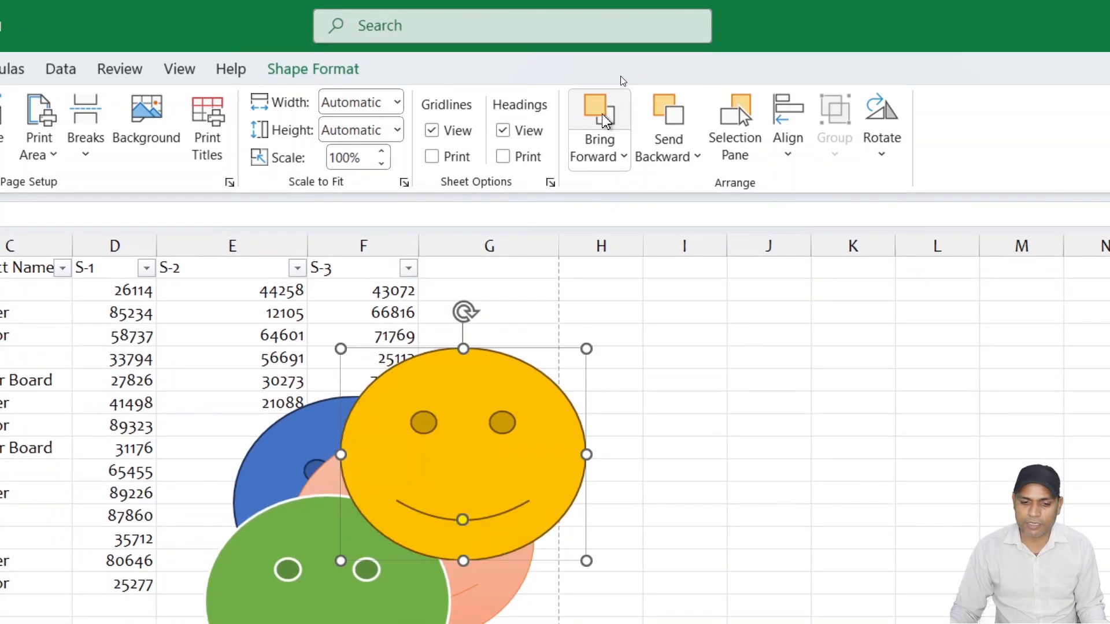
# - Send the gold smiley to the back of the stack in a single operation
pyautogui.click(624, 161)
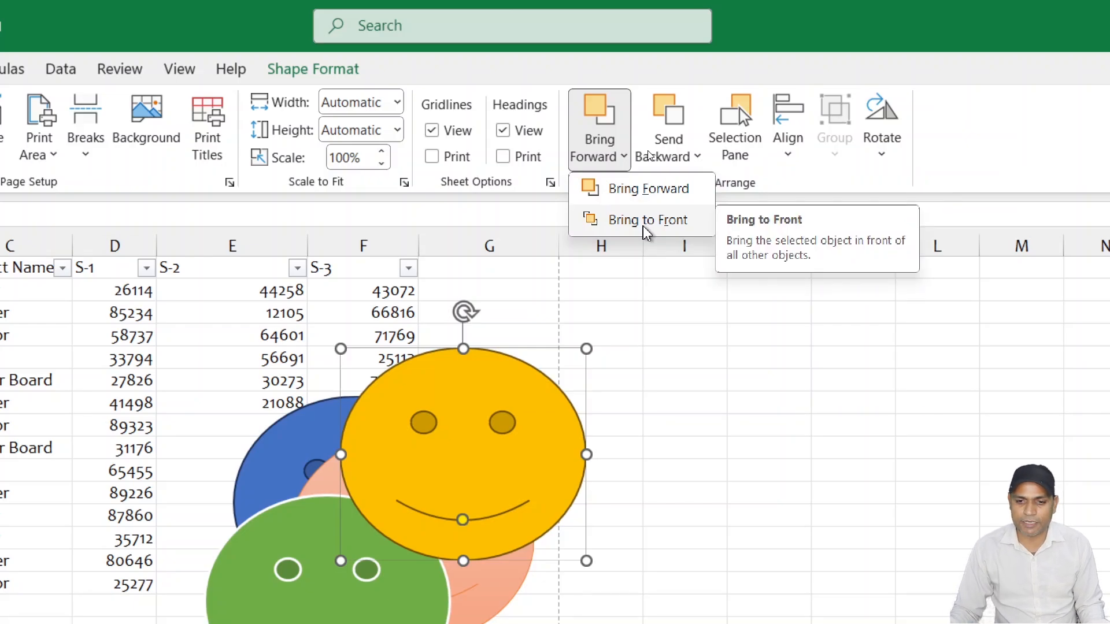
pyautogui.click(693, 158)
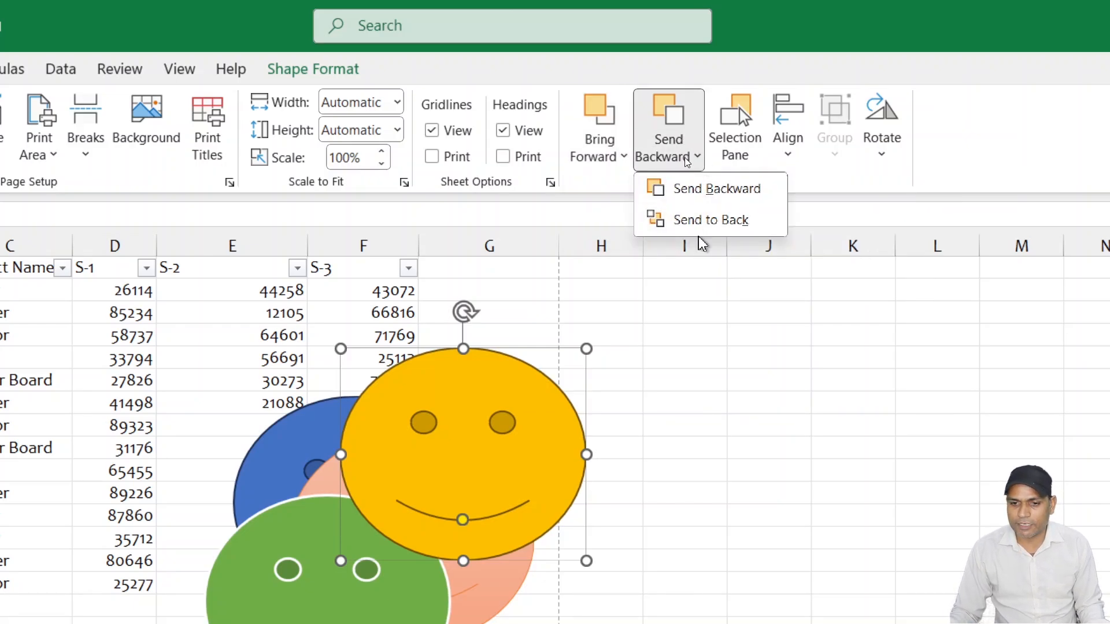
pyautogui.click(710, 220)
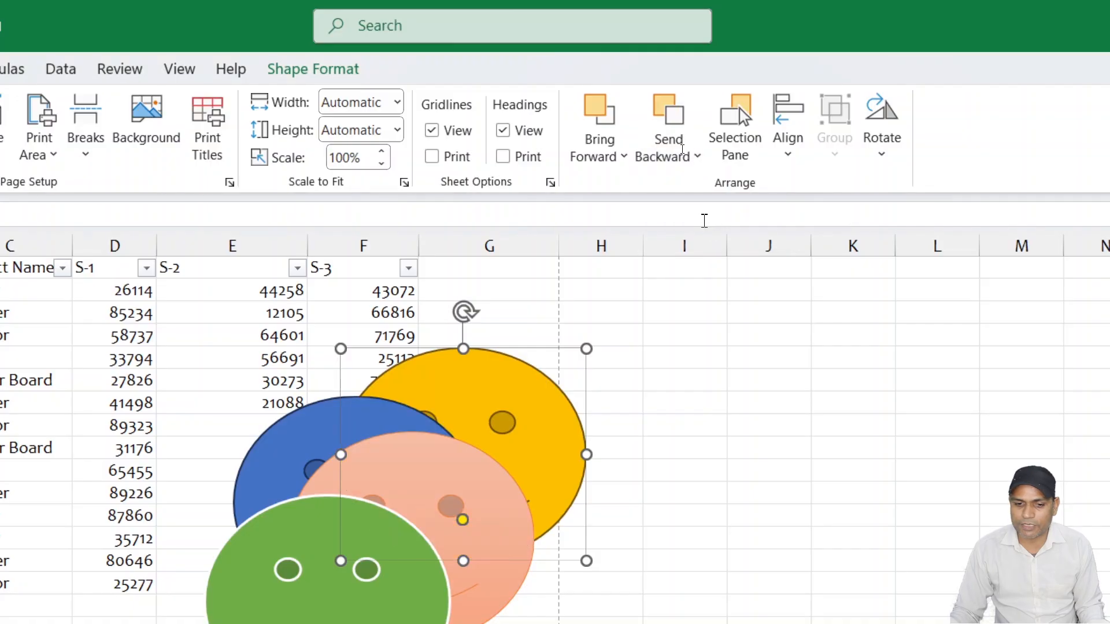
# - Move the gold smiley slightly up and left, and bring it to the front of all the others
pyautogui.moveTo(489, 421); pyautogui.dragTo(474, 384)
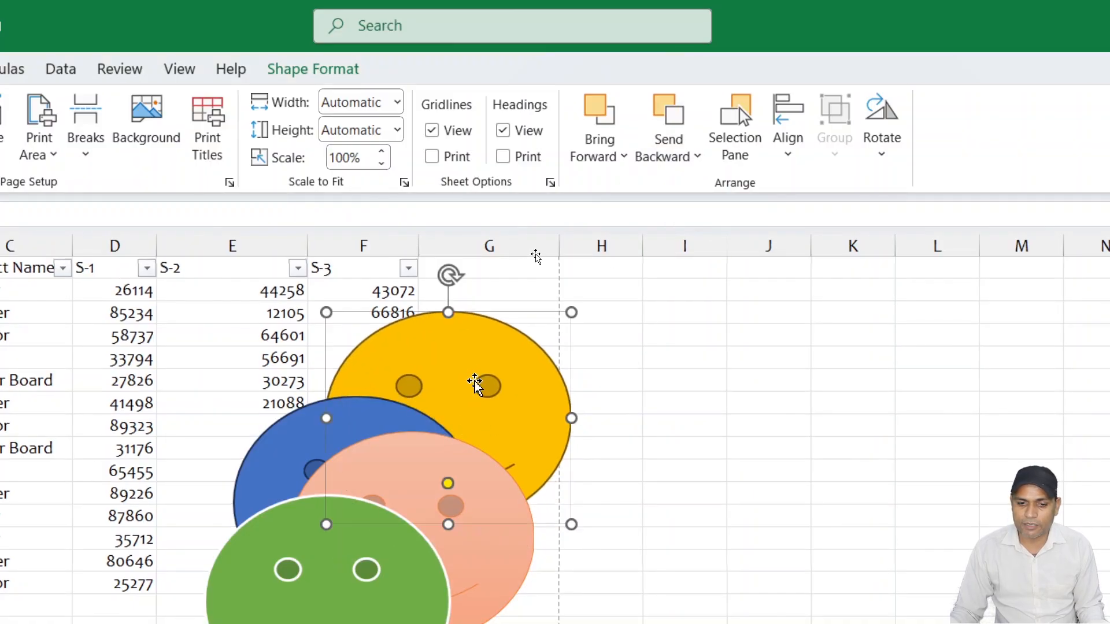
pyautogui.click(620, 156)
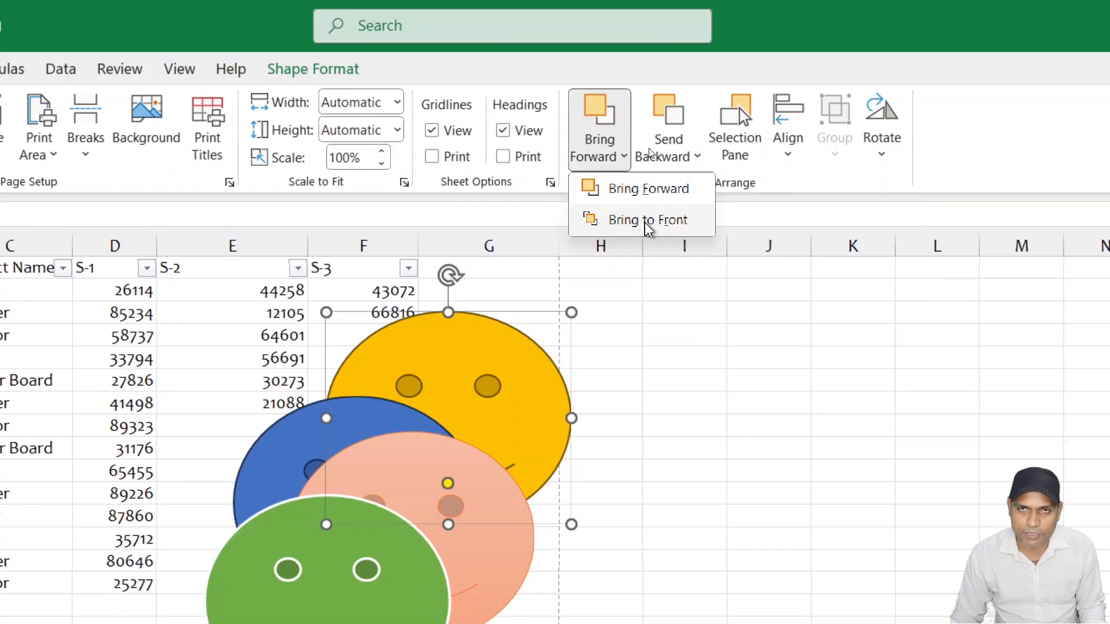
pyautogui.click(647, 221)
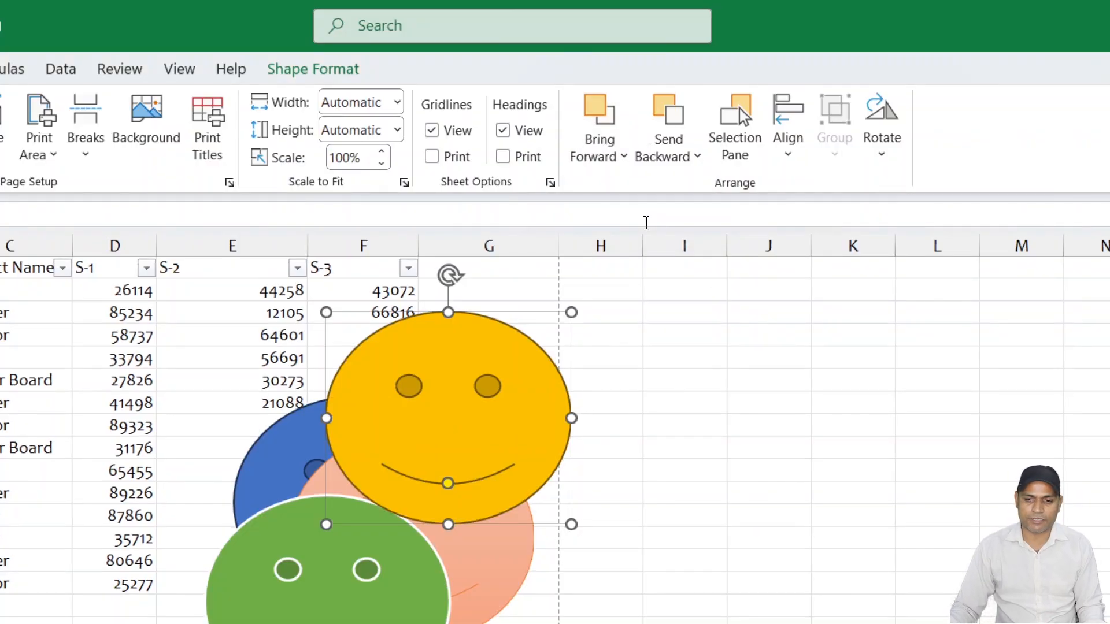
# - Display the Selection pane and reposition the gold smiley to the upper left of the other smileys
pyautogui.moveTo(526, 366); pyautogui.dragTo(632, 397)
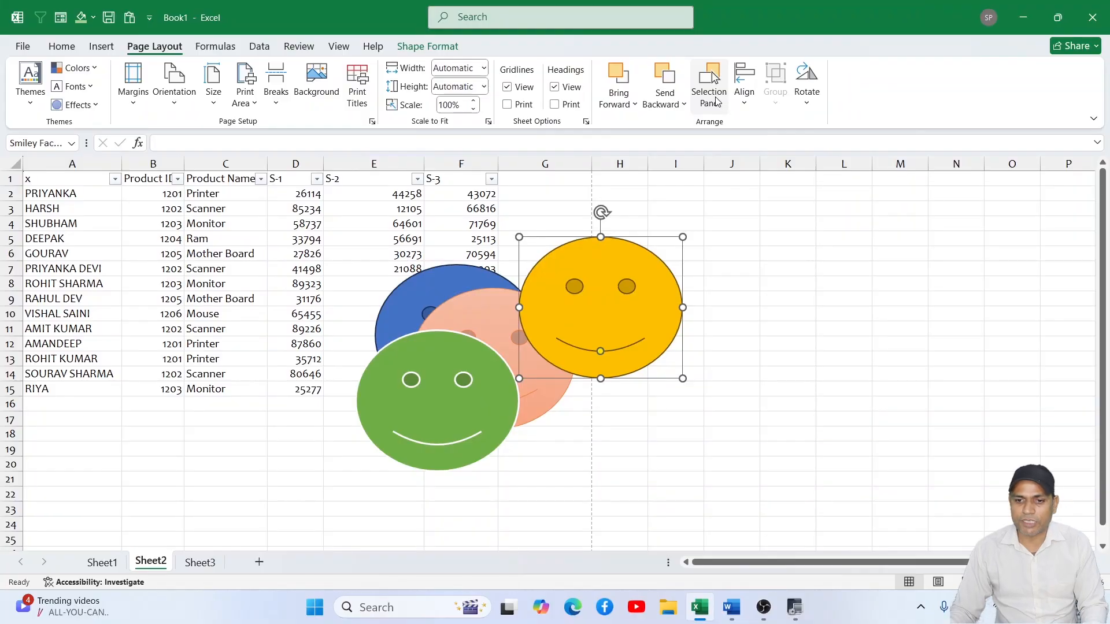
pyautogui.click(711, 93)
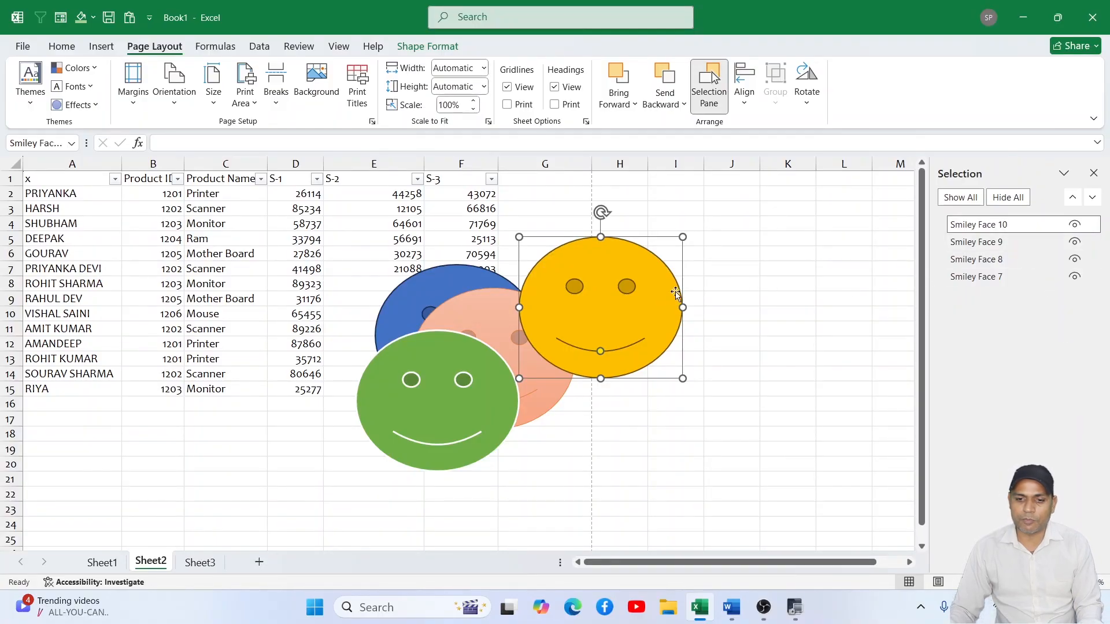
pyautogui.moveTo(676, 294); pyautogui.dragTo(408, 258)
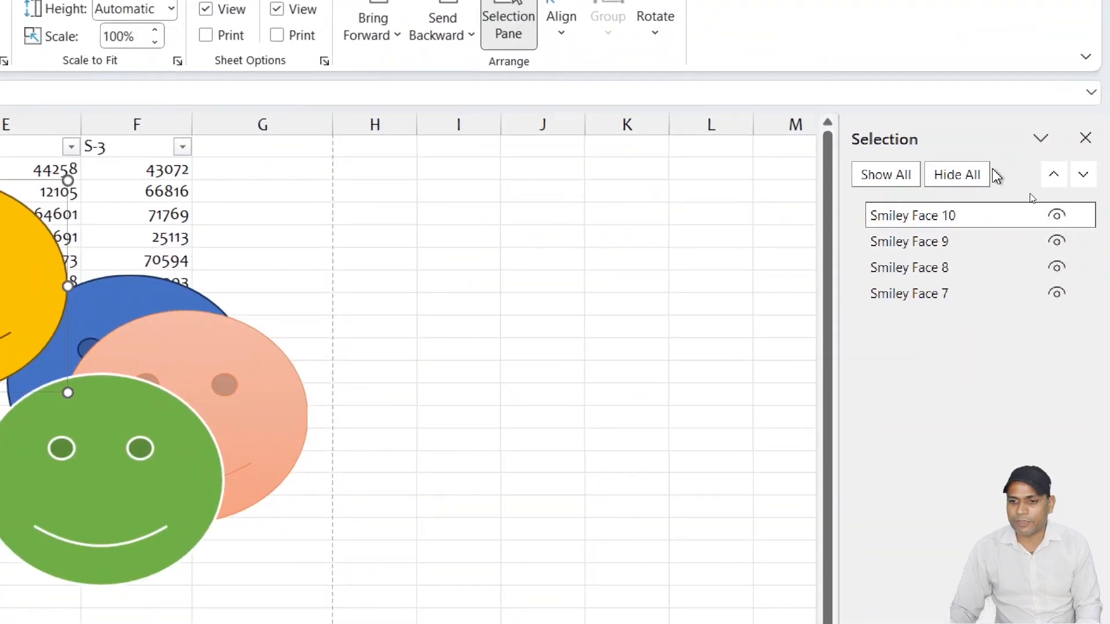
# - Hide and re-show all the smileys, hide only Smiley Face 9, 8 and 7, and select Smiley Face 10
pyautogui.click(967, 179)
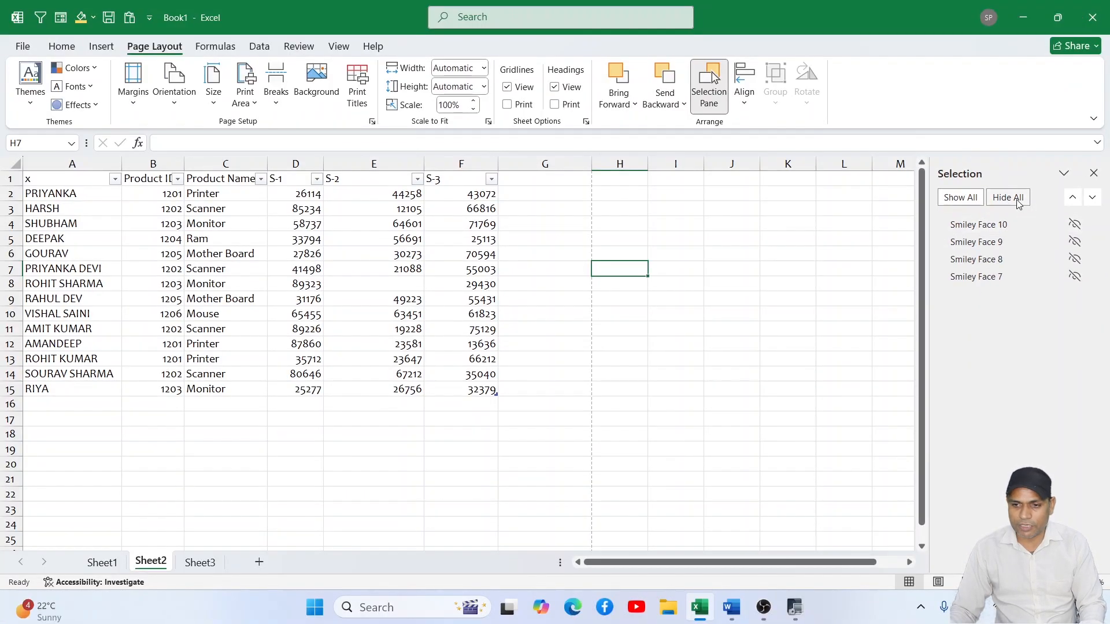
pyautogui.click(967, 199)
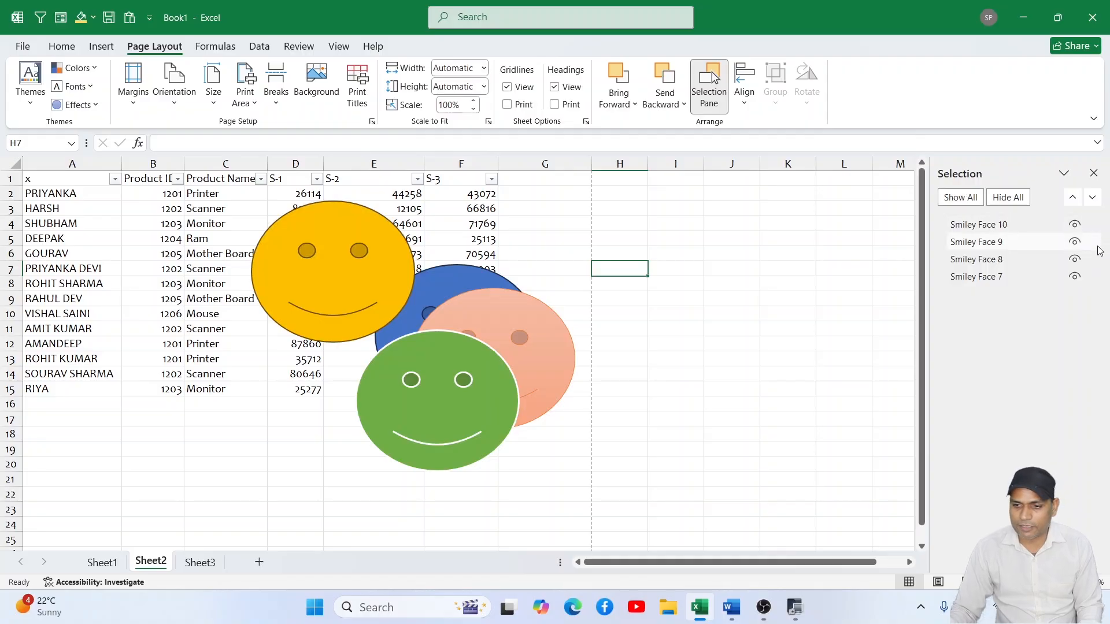
pyautogui.click(1075, 242)
pyautogui.click(1075, 259)
pyautogui.click(1075, 276)
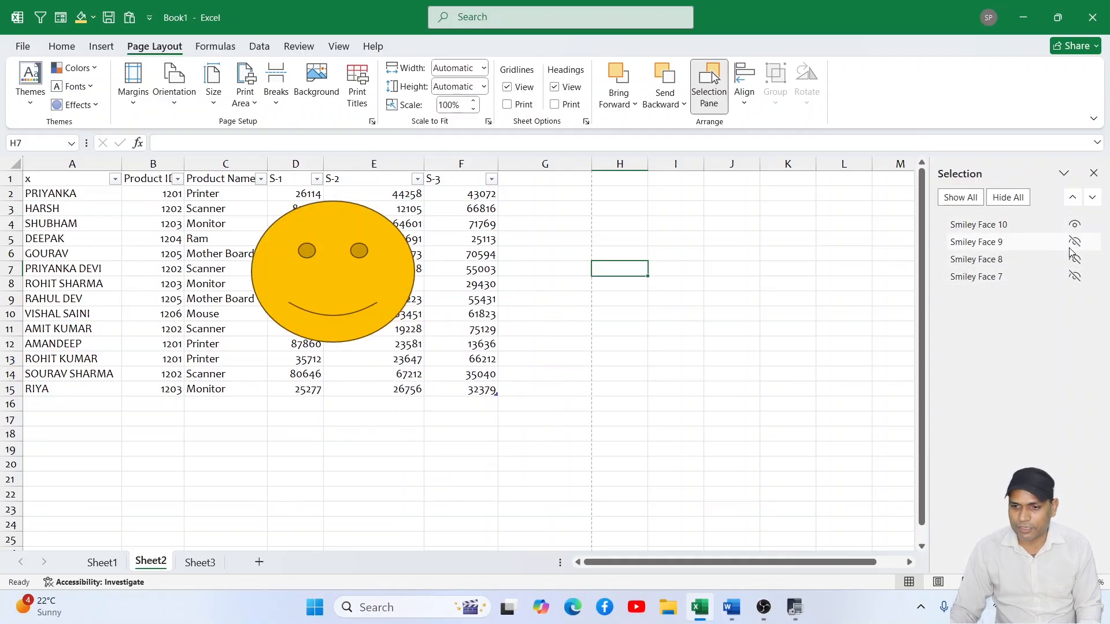
pyautogui.click(1035, 225)
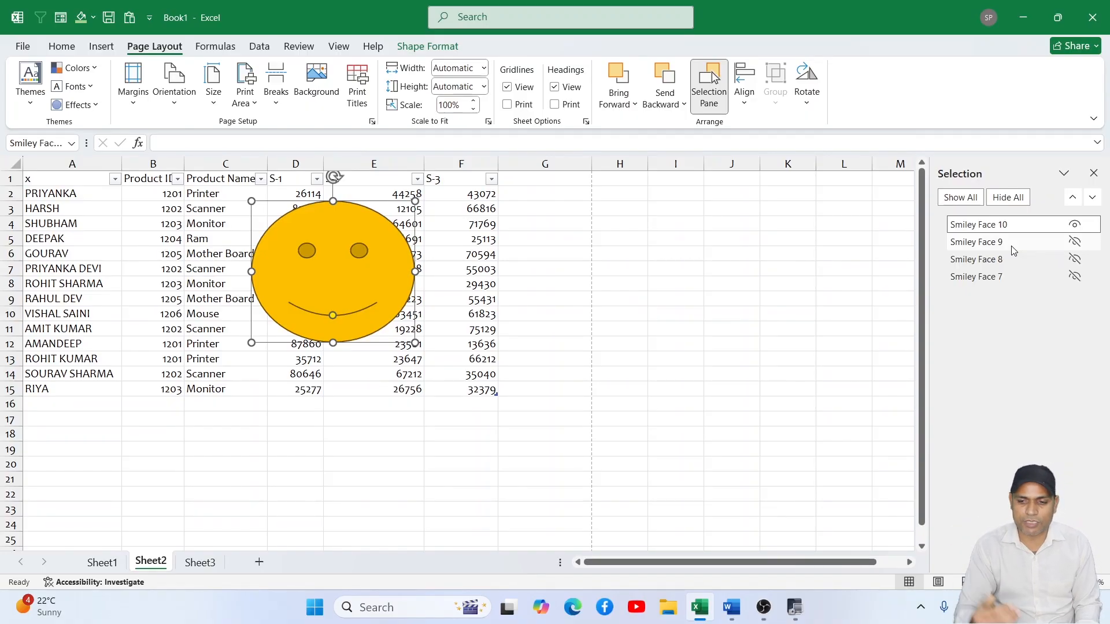
# - Reopen the Selection pane and make Smiley Face 9 and Smiley Face 8 visible again
pyautogui.click(1093, 173)
pyautogui.click(788, 254)
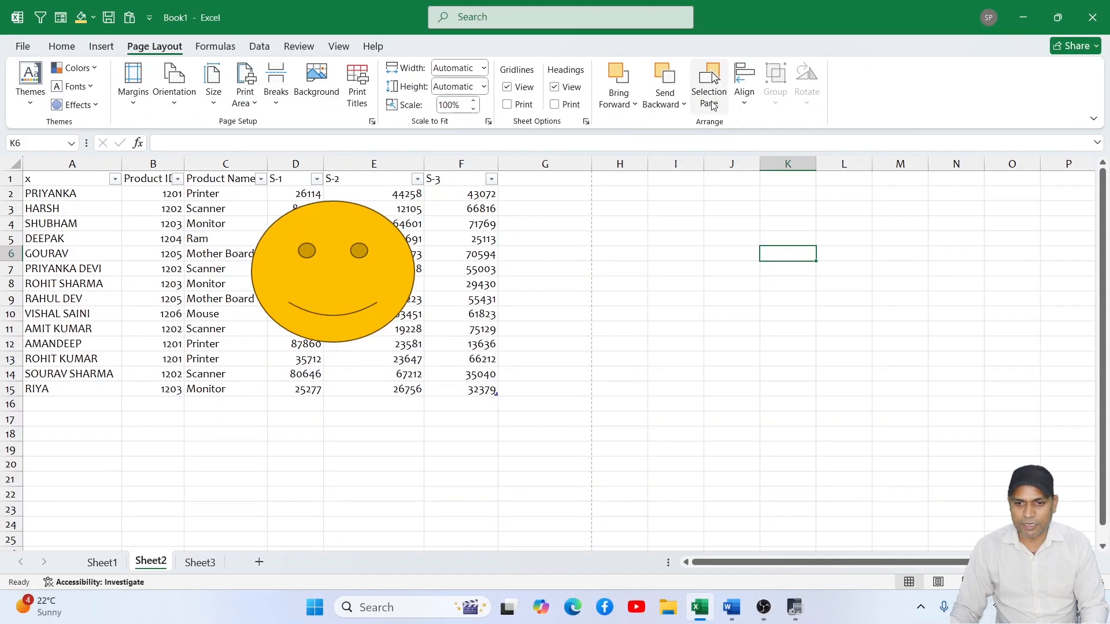
pyautogui.click(711, 95)
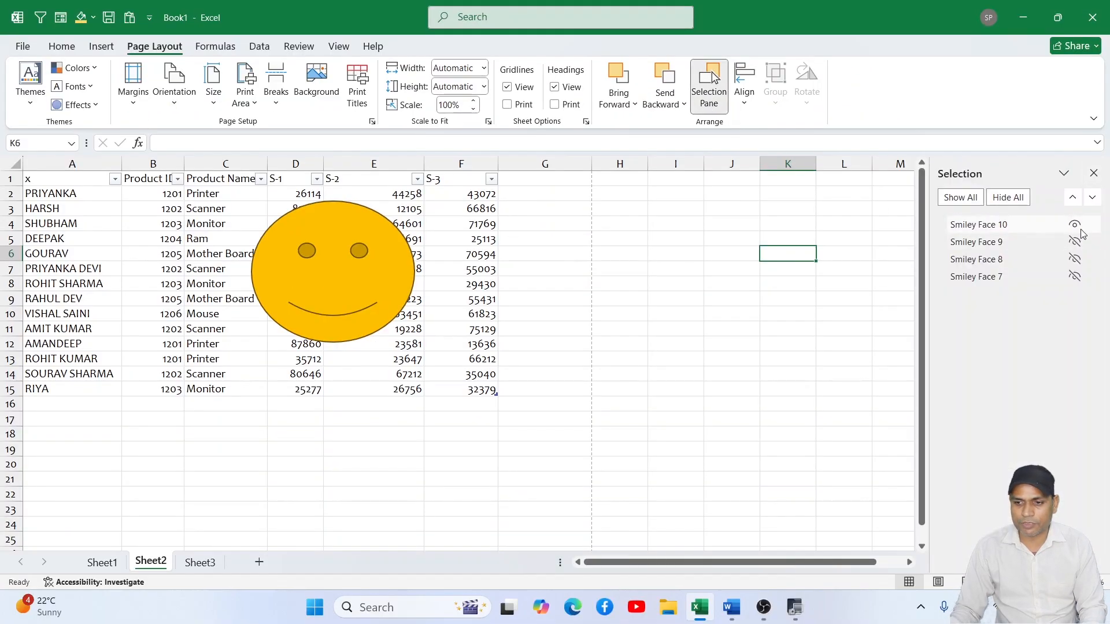
pyautogui.click(1075, 242)
pyautogui.click(1074, 259)
pyautogui.click(811, 317)
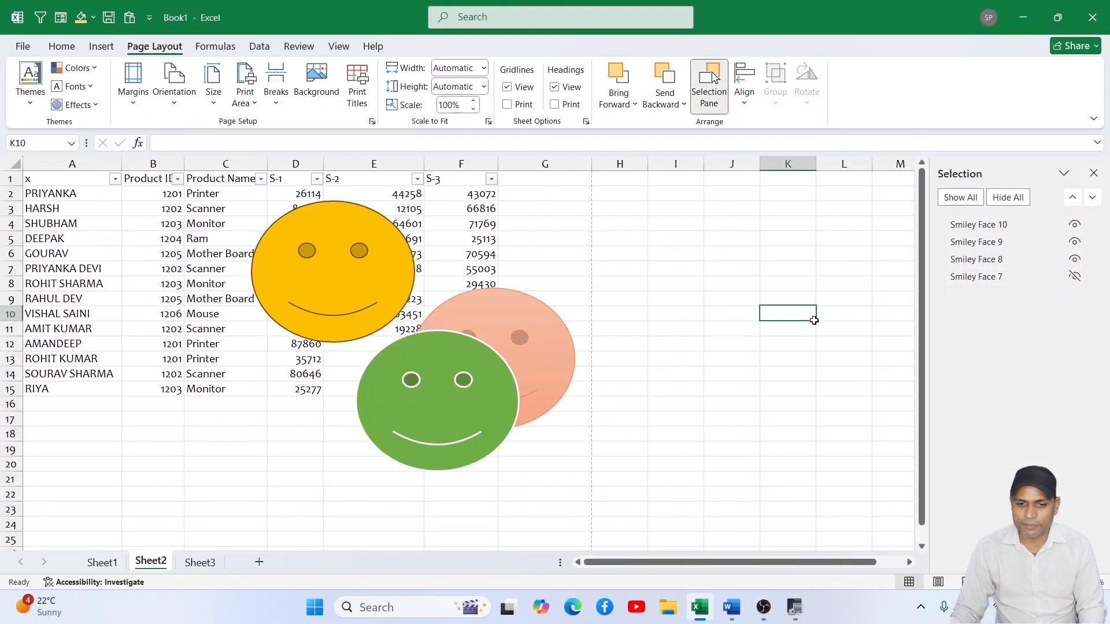
# - Spread the smileys apart diagonally with gold at the upper left, green in the middle and light orange at the lower right
pyautogui.moveTo(535, 336); pyautogui.dragTo(691, 402)
pyautogui.moveTo(499, 390); pyautogui.dragTo(552, 361)
pyautogui.moveTo(374, 295); pyautogui.dragTo(359, 294)
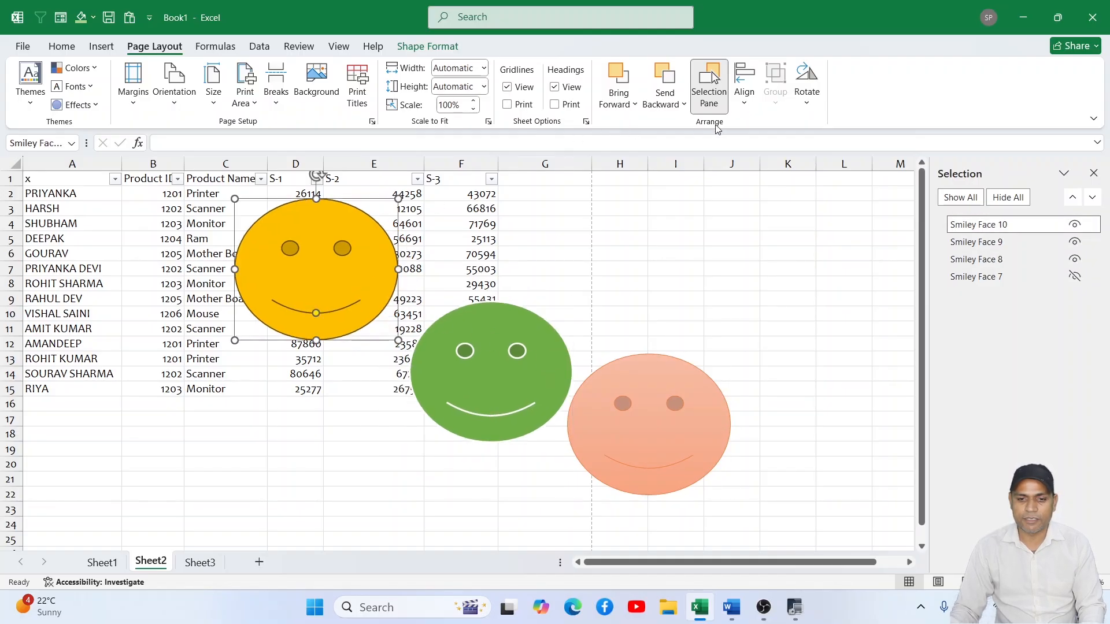
pyautogui.moveTo(359, 223); pyautogui.dragTo(287, 196)
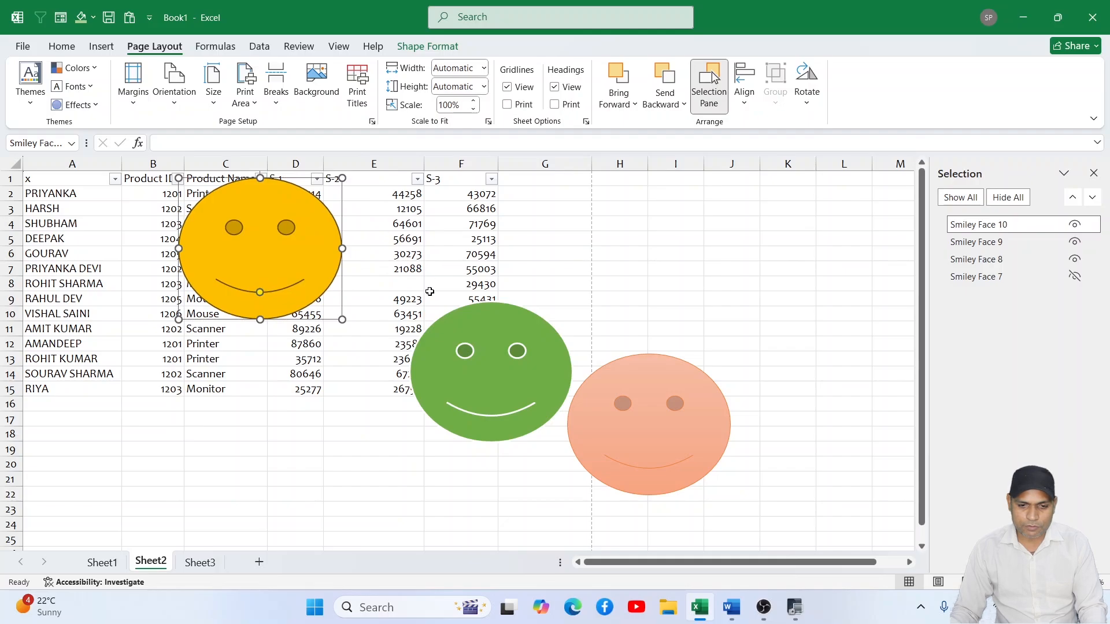
# - Move the light orange smiley further down and right, and select the gold, green and light orange smileys together
pyautogui.keyDown('ctrl'); pyautogui.click(500, 336); pyautogui.keyUp('ctrl')
pyautogui.keyDown('ctrl'); pyautogui.click(651, 374); pyautogui.keyUp('ctrl')
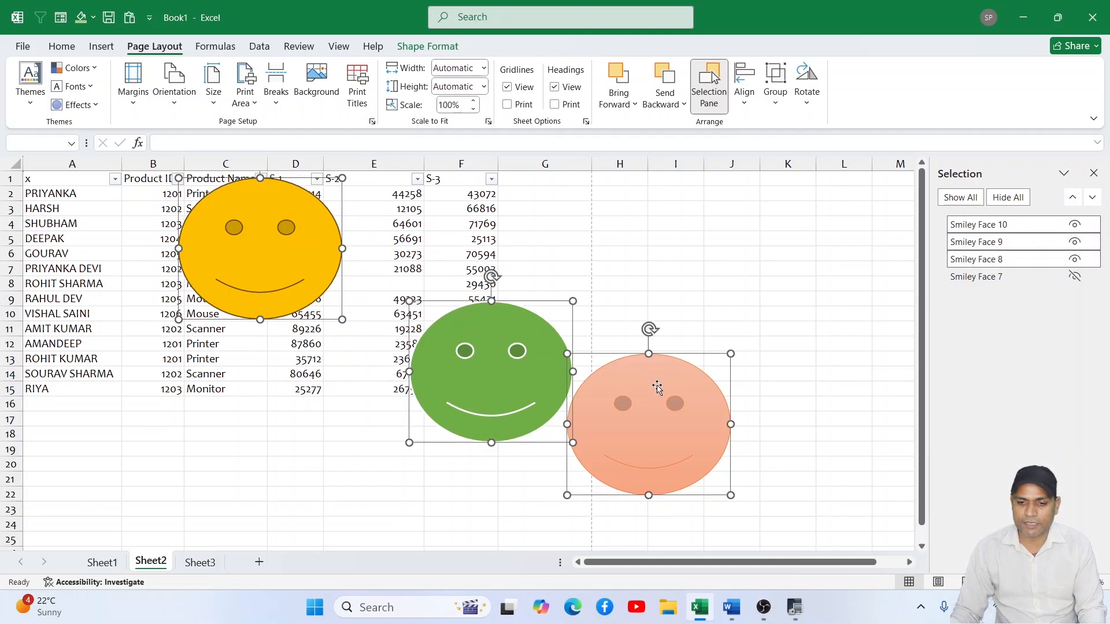
pyautogui.moveTo(664, 389); pyautogui.dragTo(741, 456)
pyautogui.click(787, 344)
pyautogui.keyDown('ctrl'); pyautogui.click(524, 392); pyautogui.keyUp('ctrl')
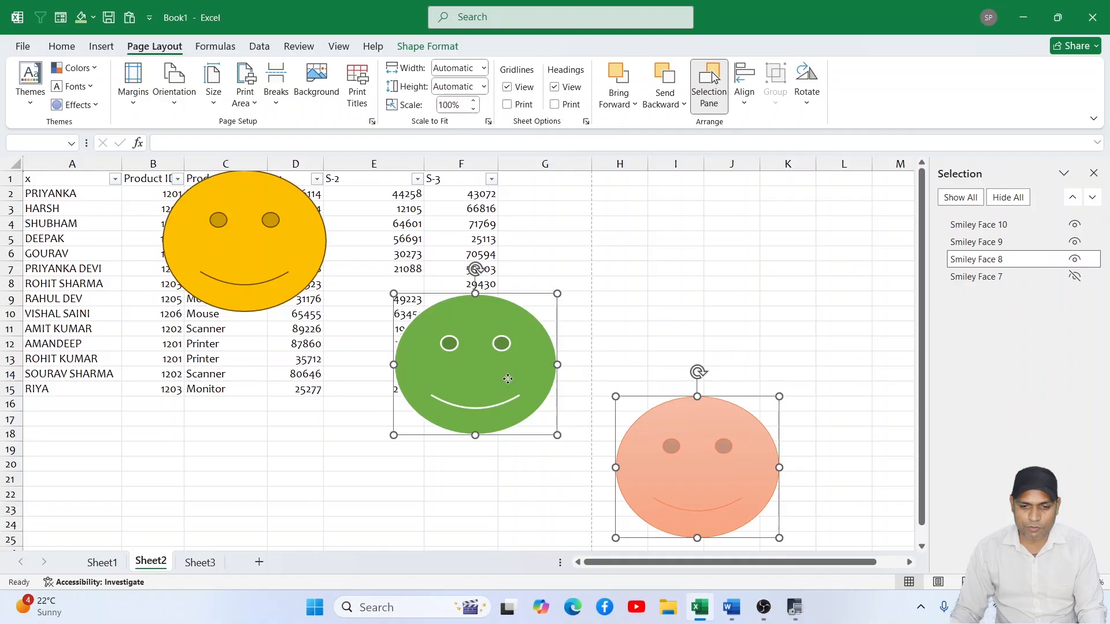
pyautogui.keyDown('ctrl'); pyautogui.click(289, 281); pyautogui.keyUp('ctrl')
# - Try Align Left and Align Center on the three selected smileys, undoing each alignment
pyautogui.click(745, 87)
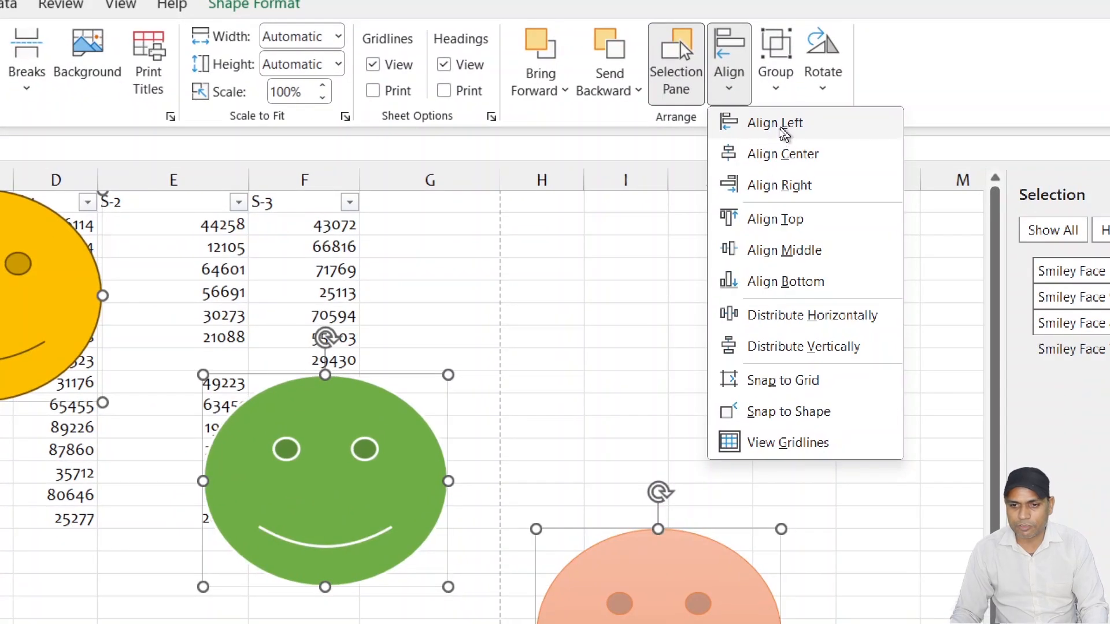
pyautogui.click(782, 130)
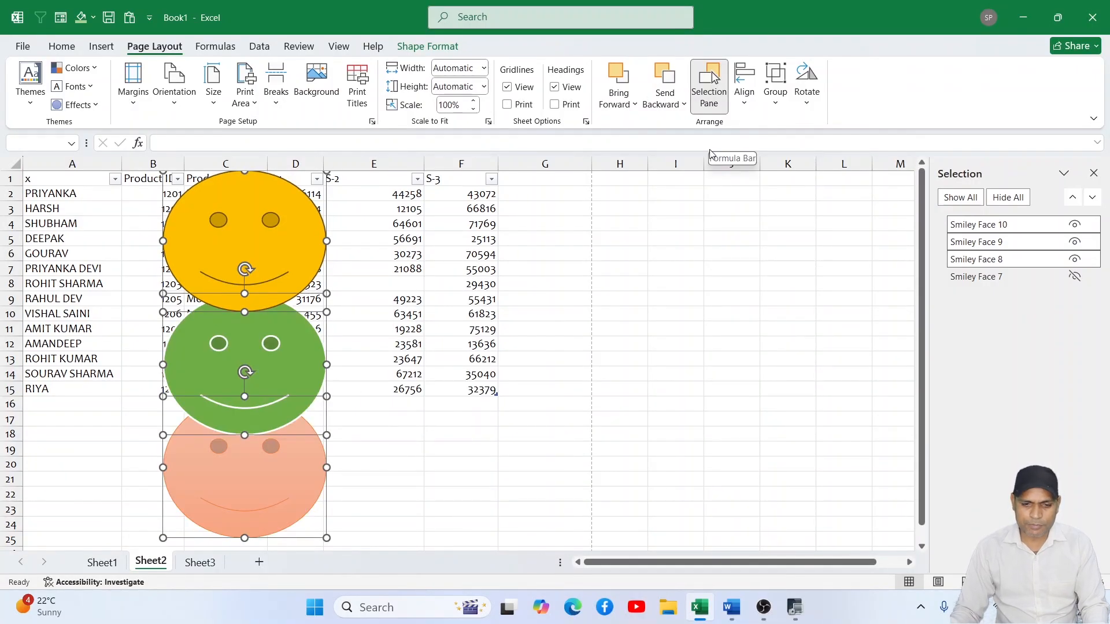
pyautogui.hotkey('ctrl', 'z')
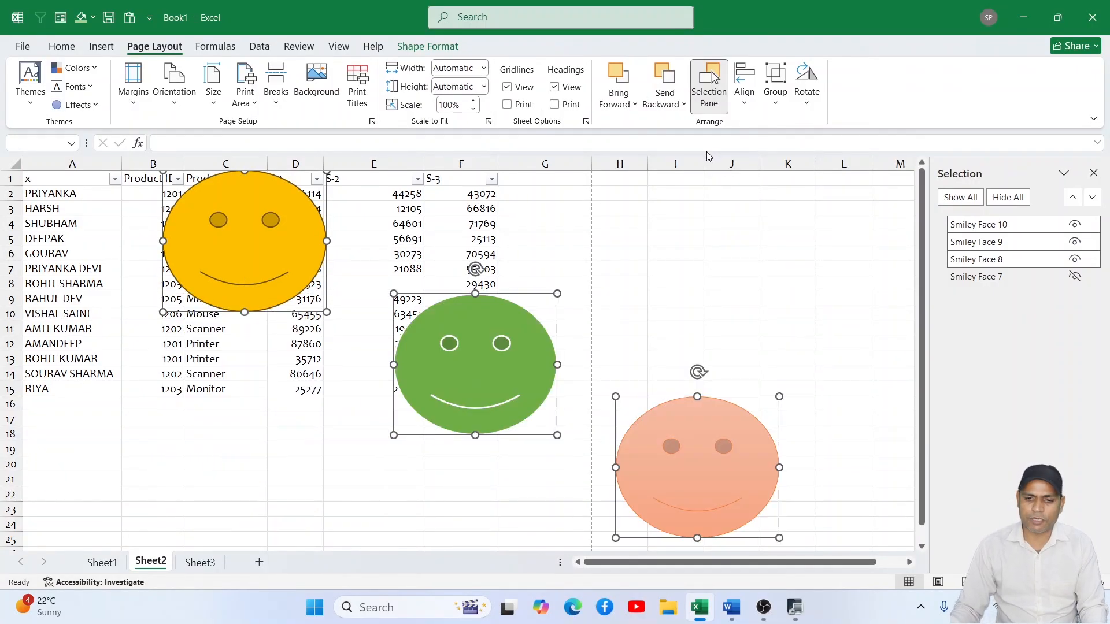
pyautogui.click(745, 81)
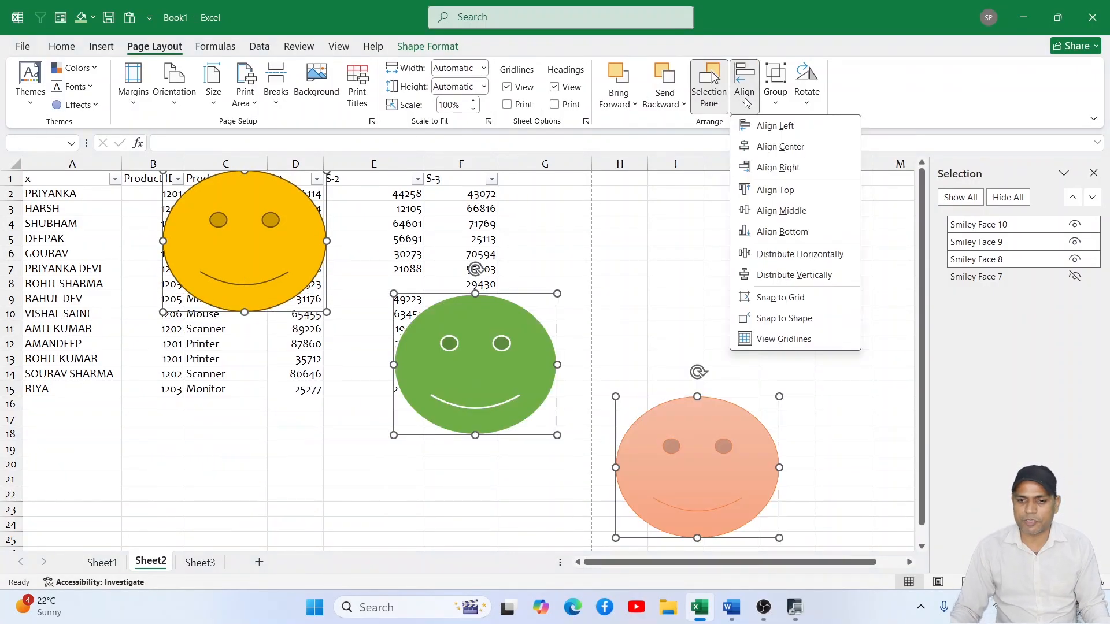
pyautogui.click(778, 143)
pyautogui.hotkey('ctrl', 'z')
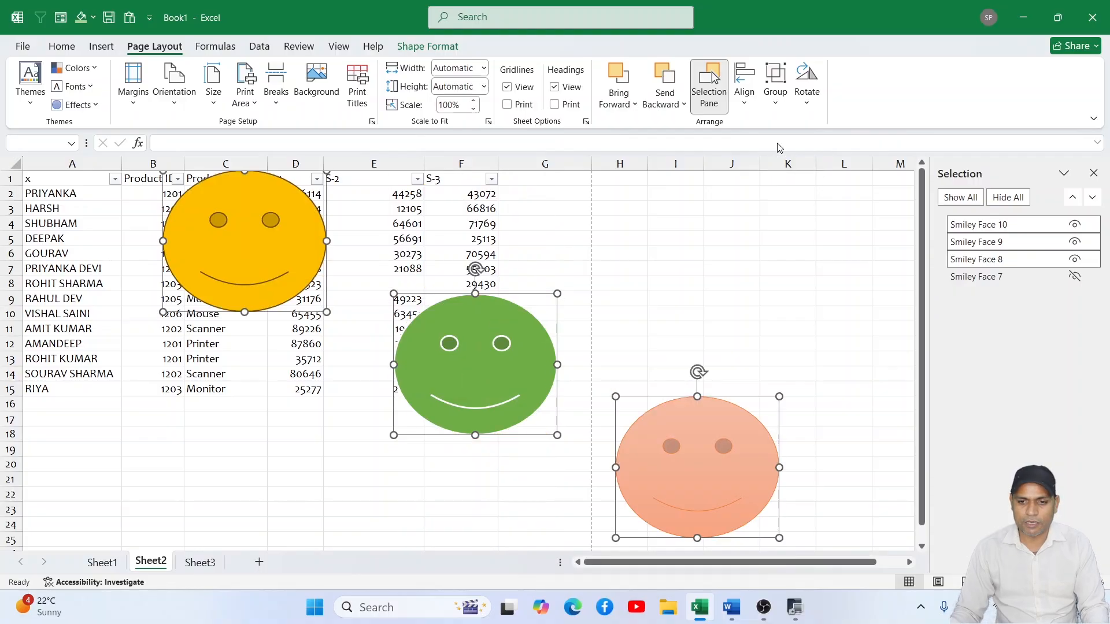
# - Align the tops of the three selected smileys
pyautogui.click(744, 81)
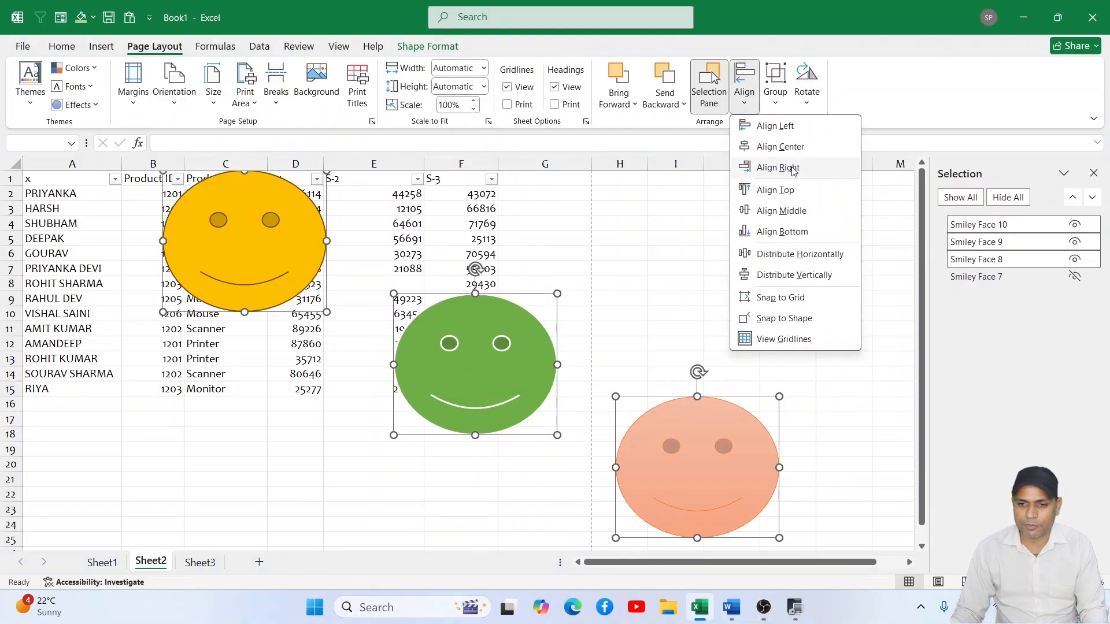
pyautogui.click(796, 190)
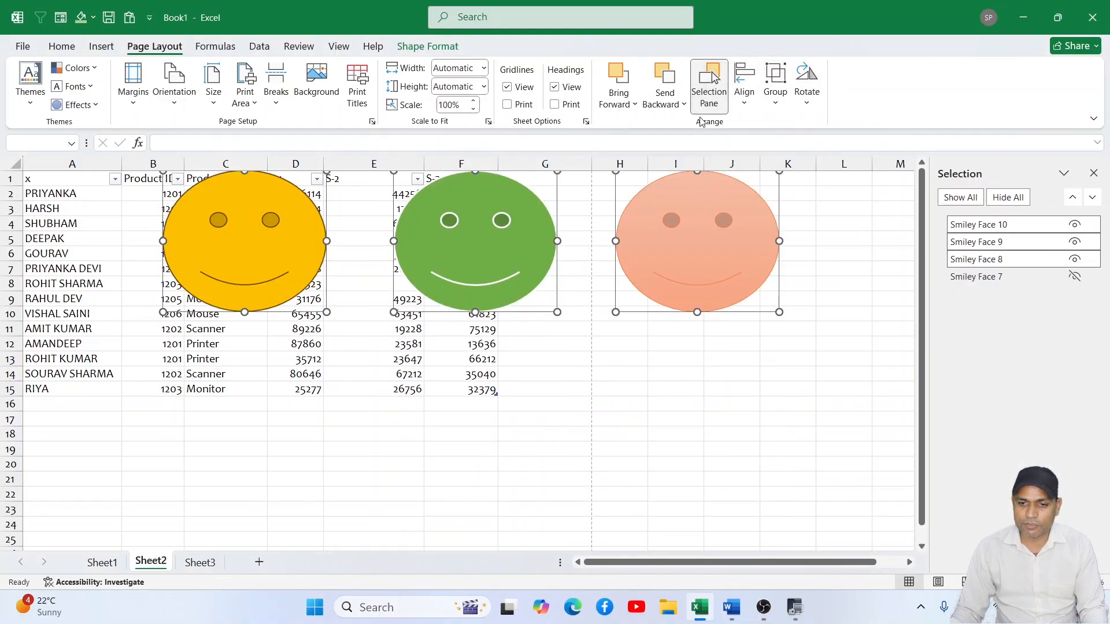
# - Try left-aligning the three top-aligned smileys and undo it
pyautogui.click(755, 109)
pyautogui.click(795, 127)
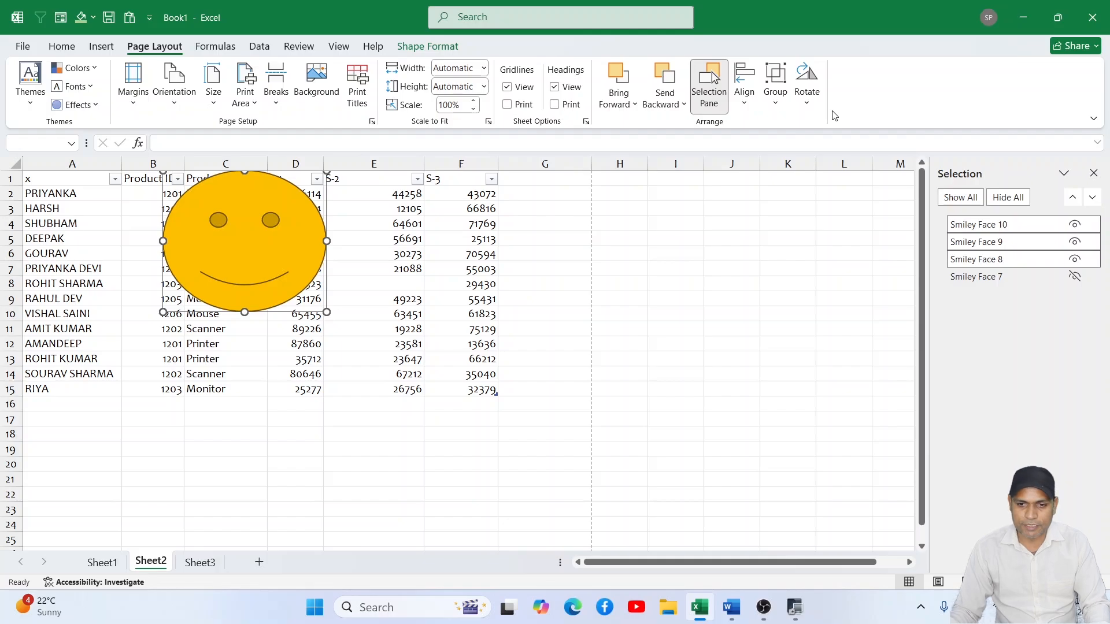
pyautogui.hotkey('ctrl', 'z')
# - Distribute the three selected smileys horizontally
pyautogui.click(745, 104)
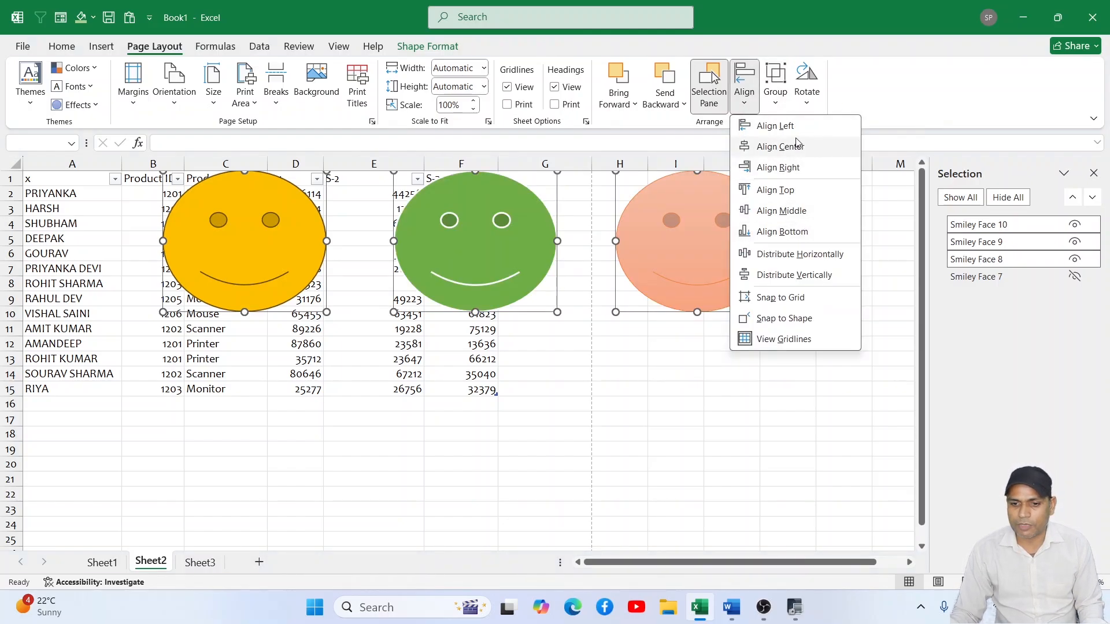
pyautogui.click(802, 255)
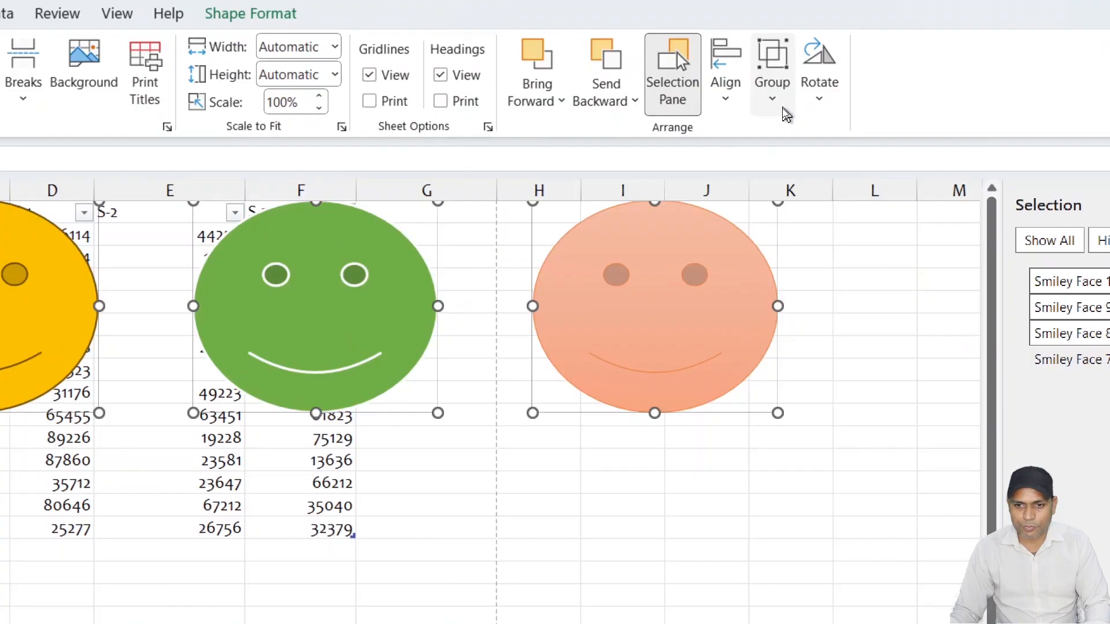
# - Move the peach and yellow smileys next to the green one so the three form an overlapping cluster
pyautogui.click(776, 104)
pyautogui.click(672, 384)
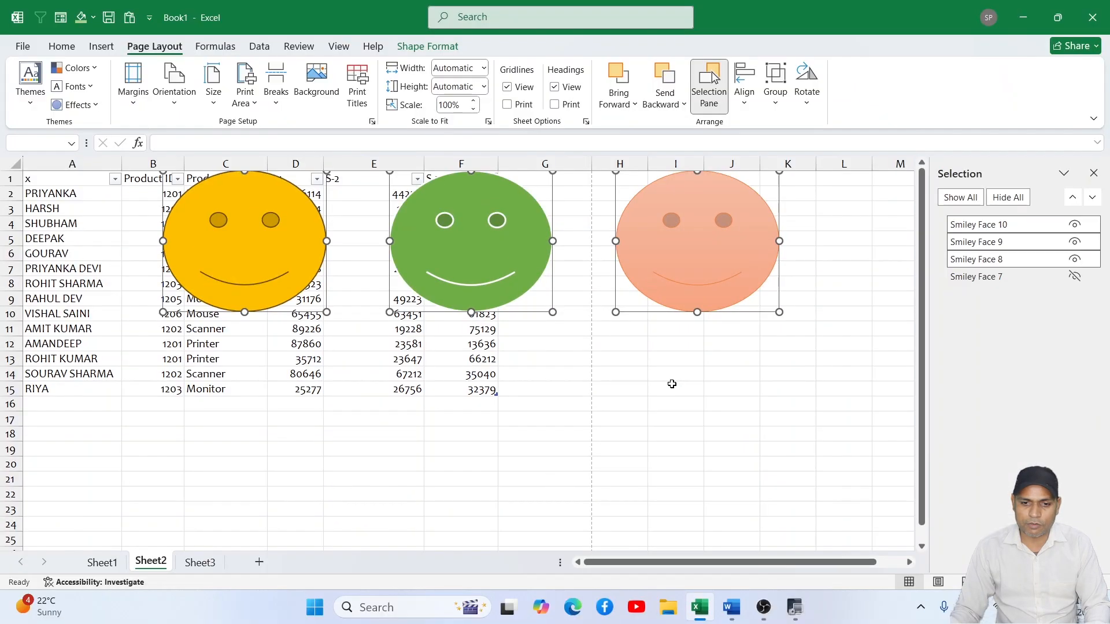
pyautogui.click(672, 383)
pyautogui.moveTo(697, 270); pyautogui.dragTo(611, 324)
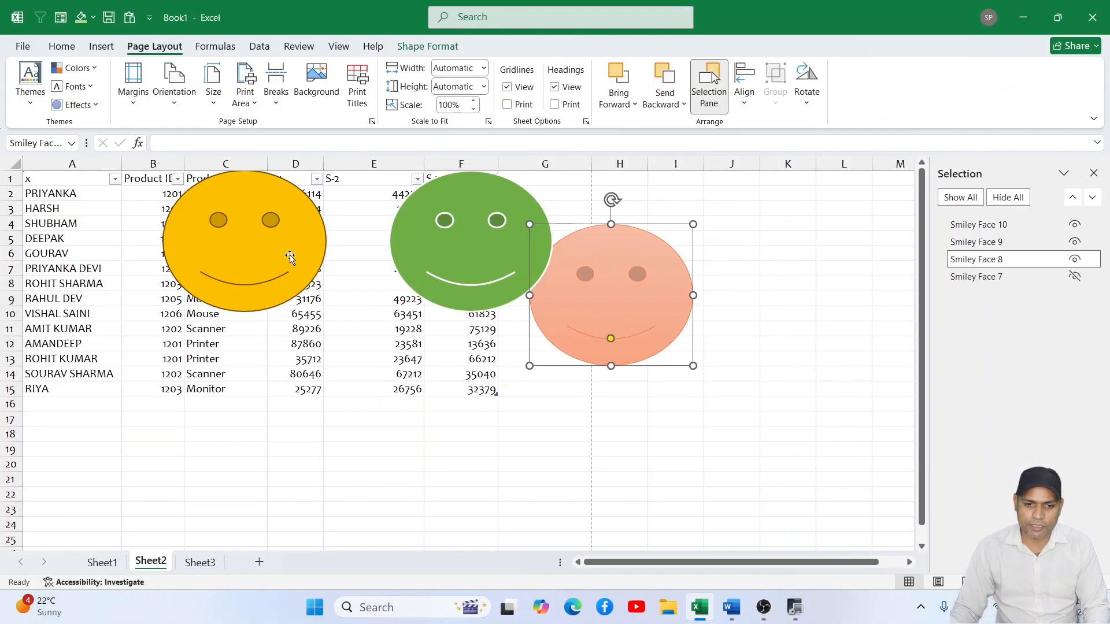
pyautogui.moveTo(292, 254); pyautogui.dragTo(526, 380)
pyautogui.moveTo(601, 326)
pyautogui.mouseDown()
pyautogui.moveTo(589, 307)
pyautogui.moveTo(581, 318)
pyautogui.mouseUp()
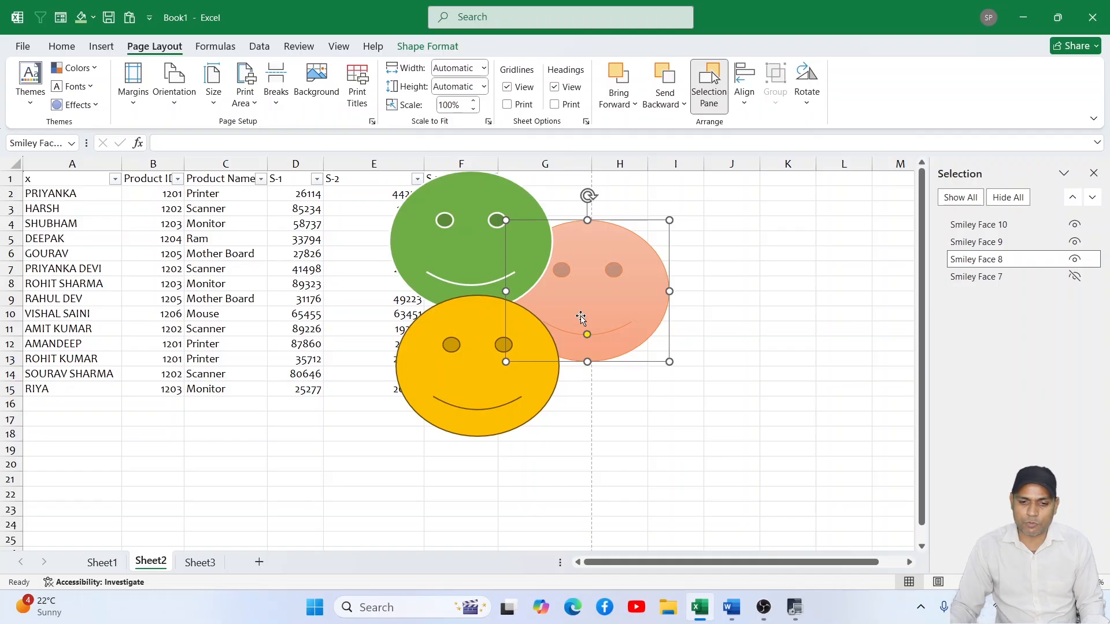
# - Select the green and yellow smileys together with the peach one and group all three
pyautogui.keyDown('ctrl'); pyautogui.click(451, 218); pyautogui.keyUp('ctrl')
pyautogui.keyDown('ctrl'); pyautogui.click(461, 307); pyautogui.keyUp('ctrl')
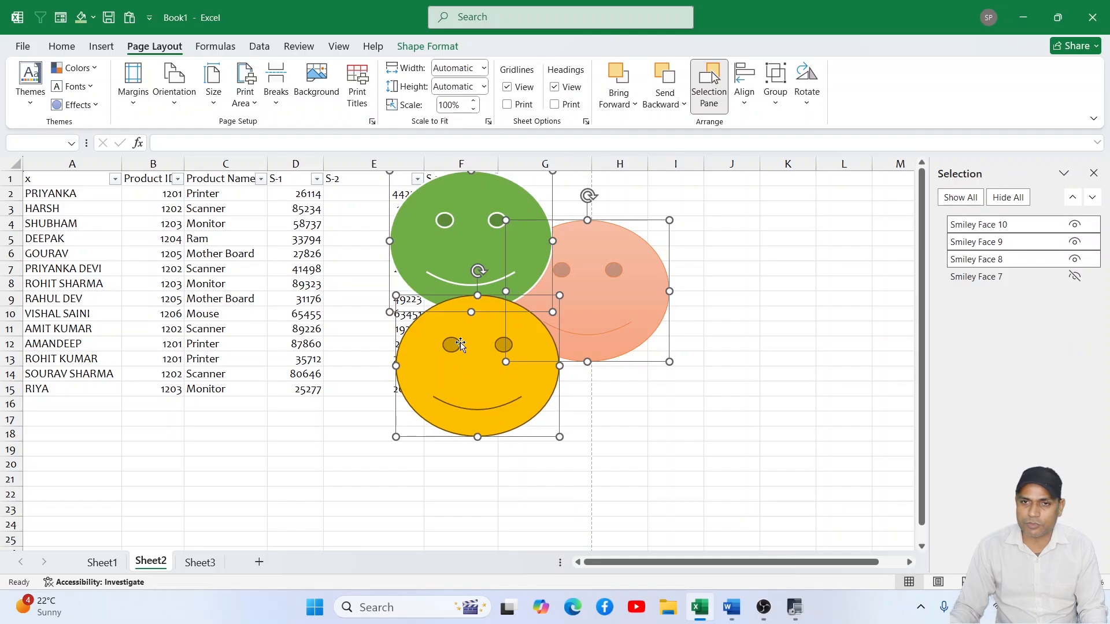
pyautogui.click(776, 89)
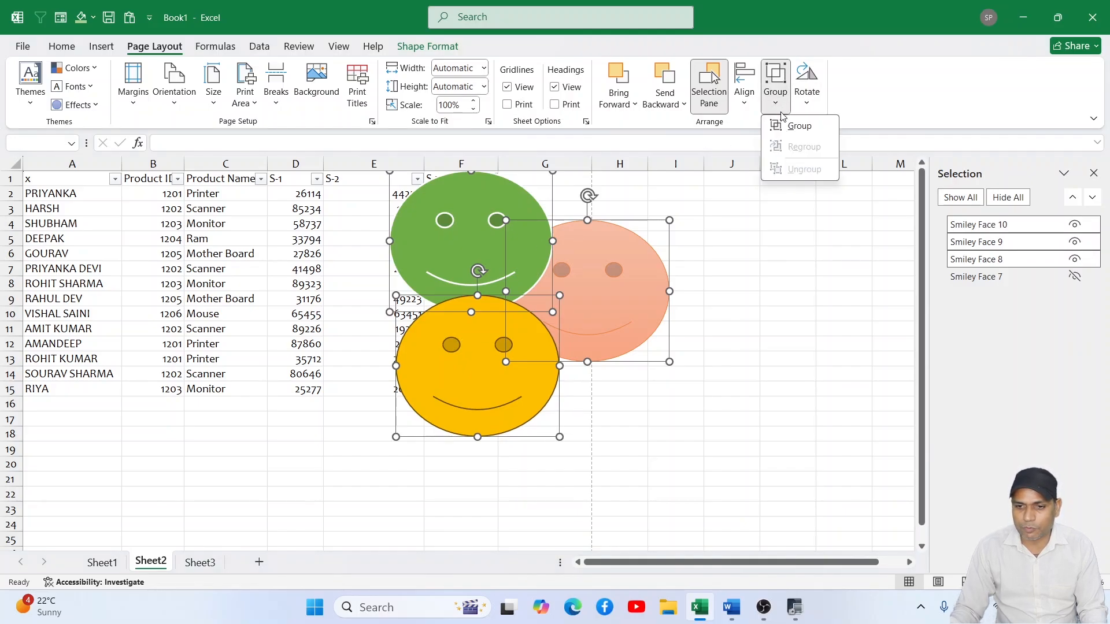
pyautogui.click(796, 139)
# - Move the grouped smileys around as one object, leaving them over the S-1 to S-3 columns
pyautogui.moveTo(602, 288); pyautogui.dragTo(463, 325)
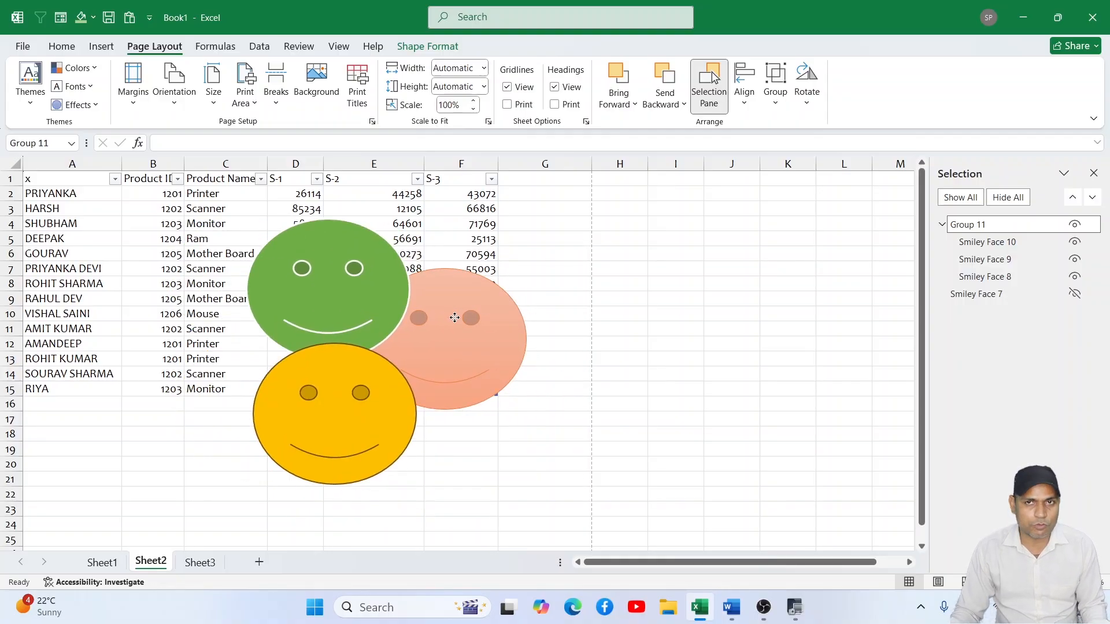
pyautogui.click(585, 314)
pyautogui.moveTo(338, 286); pyautogui.dragTo(402, 269)
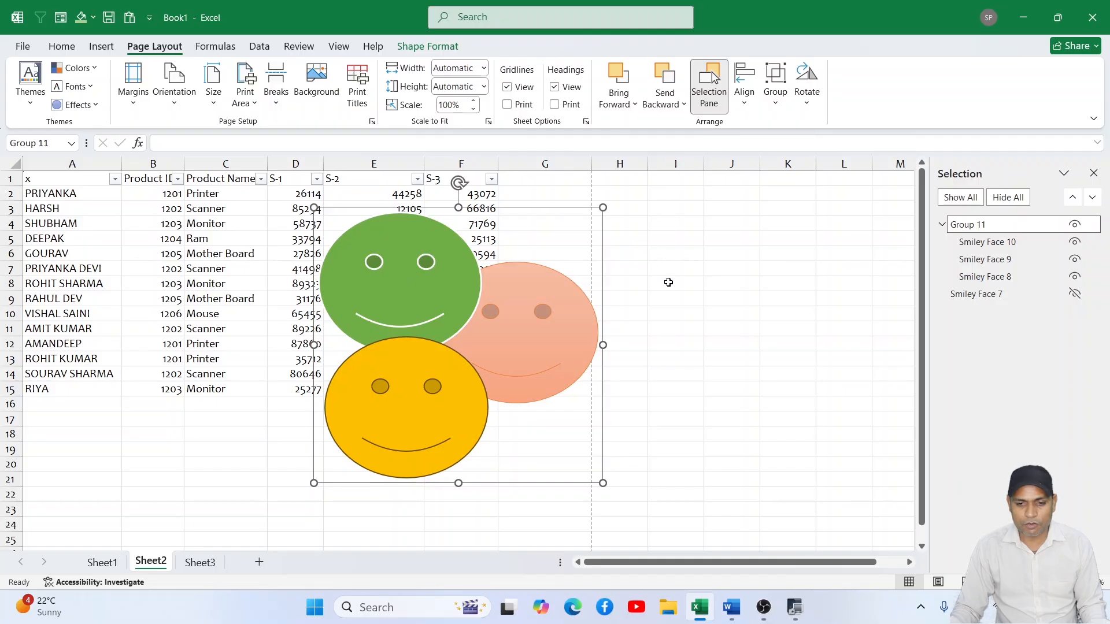
pyautogui.moveTo(461, 302); pyautogui.dragTo(411, 299)
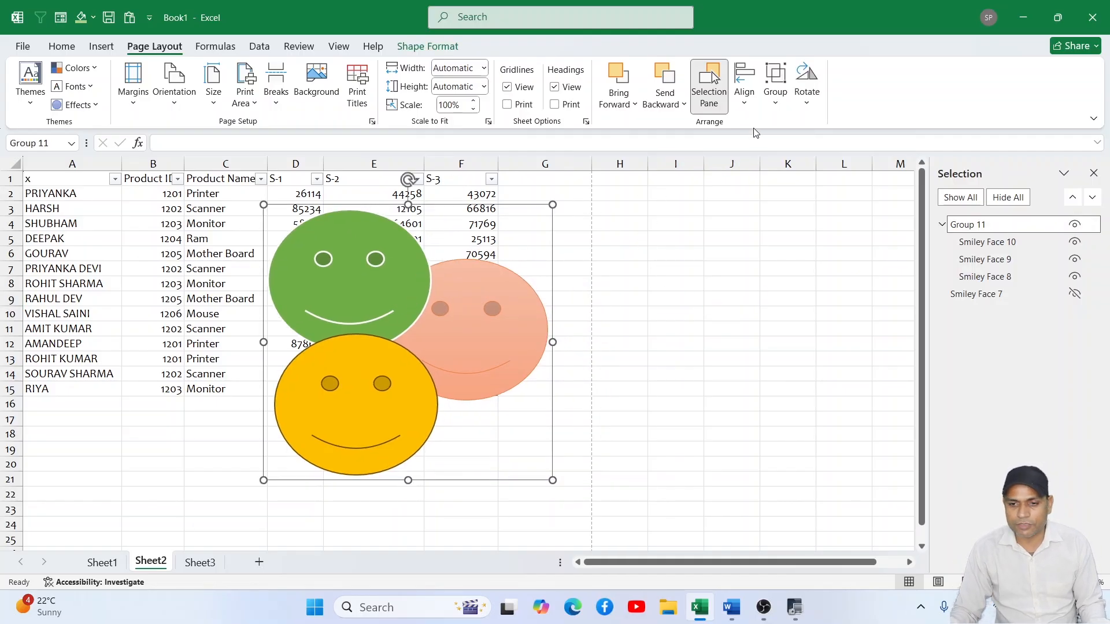
# - Ungroup the smileys and move the green one by itself to the empty cells around columns H to K
pyautogui.click(775, 96)
pyautogui.click(795, 168)
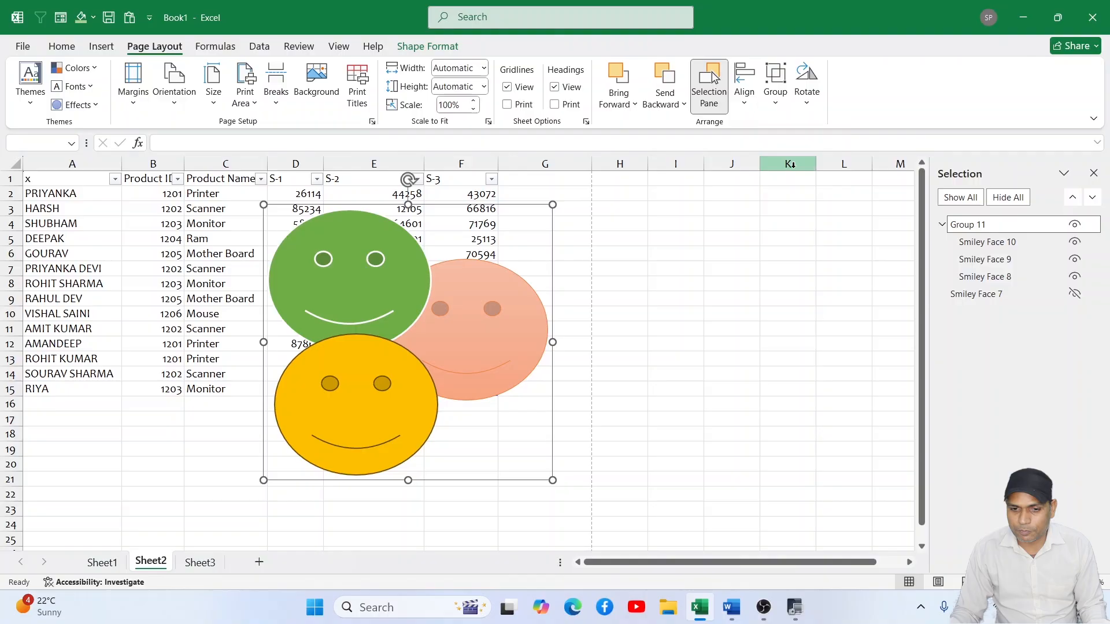
pyautogui.click(714, 280)
pyautogui.moveTo(402, 269); pyautogui.dragTo(756, 371)
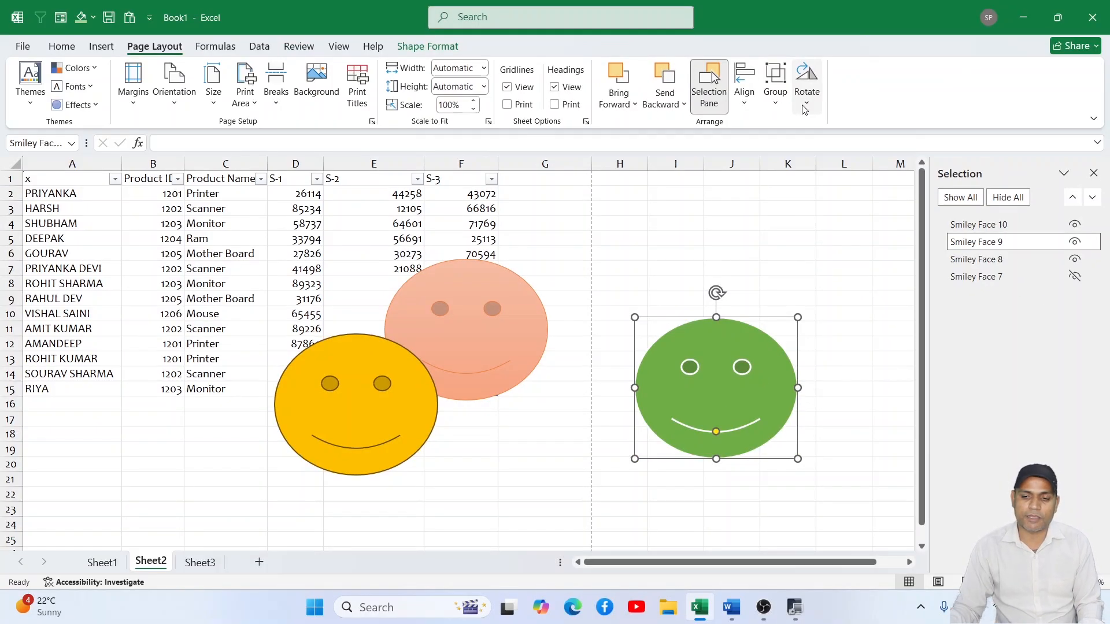
# - Preview the rotate and flip options, including Flip Vertical and Flip Horizontal, on the green smiley
pyautogui.click(805, 110)
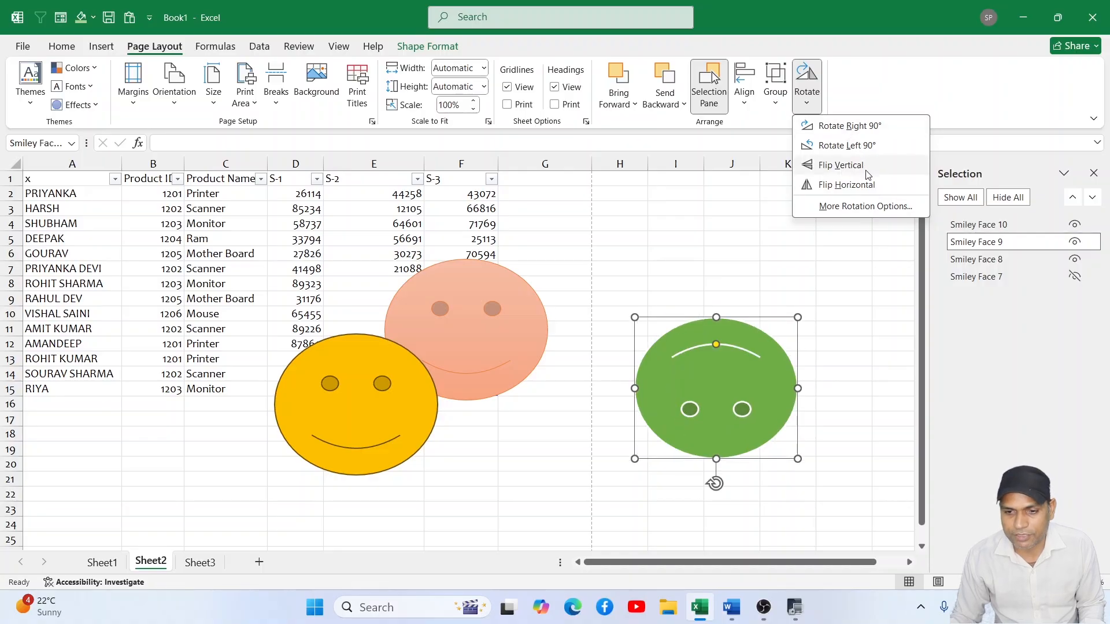
pyautogui.click(850, 185)
pyautogui.press('Escape')
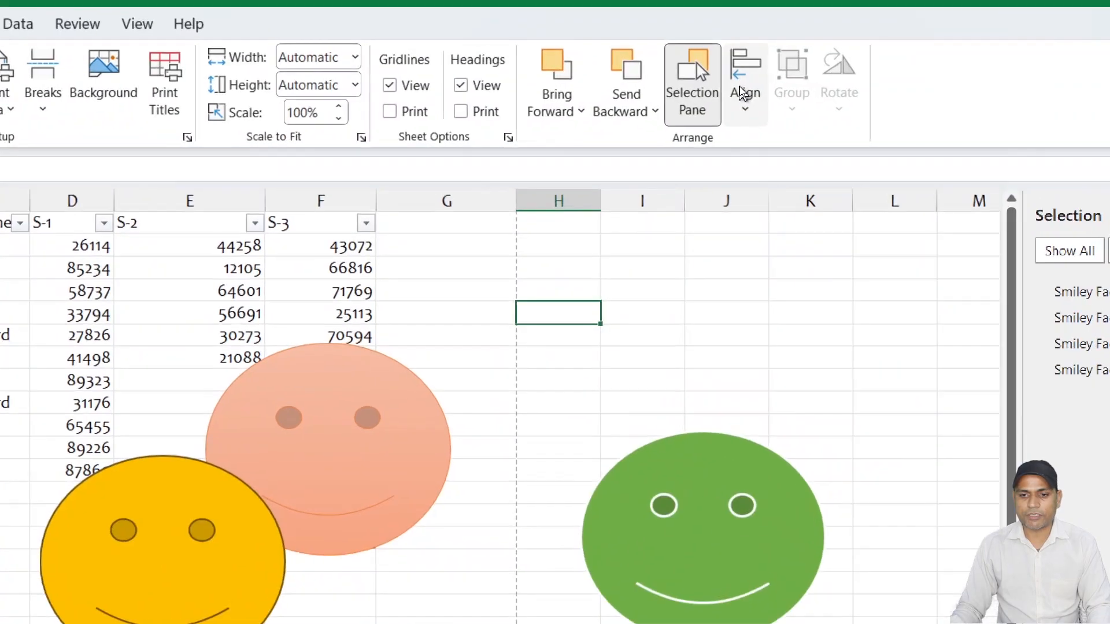